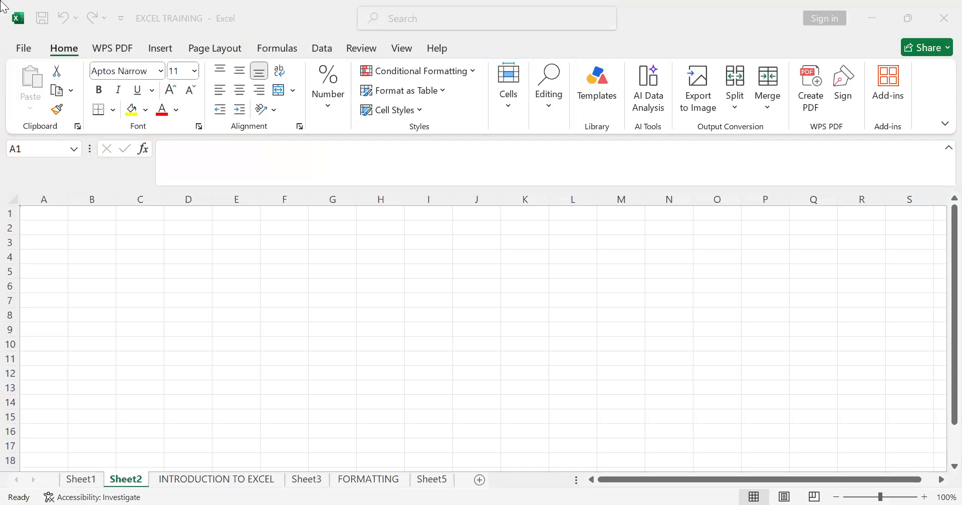
Rename the worksheet Sheet5 as PERCENTAGE CALCULATION.
click(910, 453)
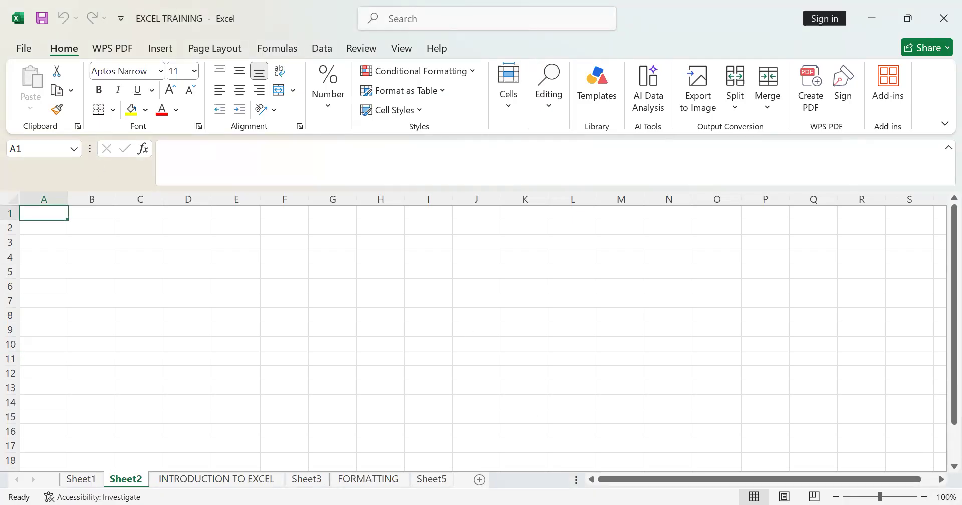
right_click(556, 374)
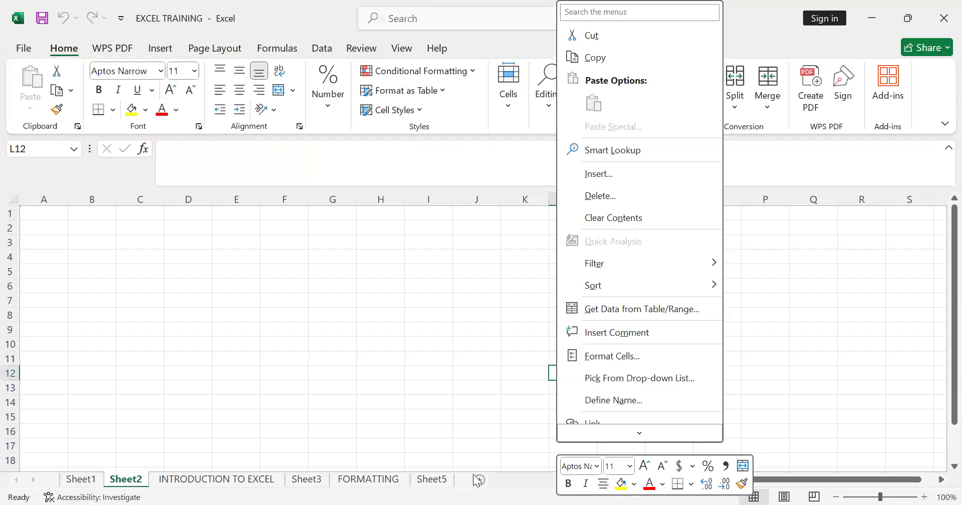
click(440, 478)
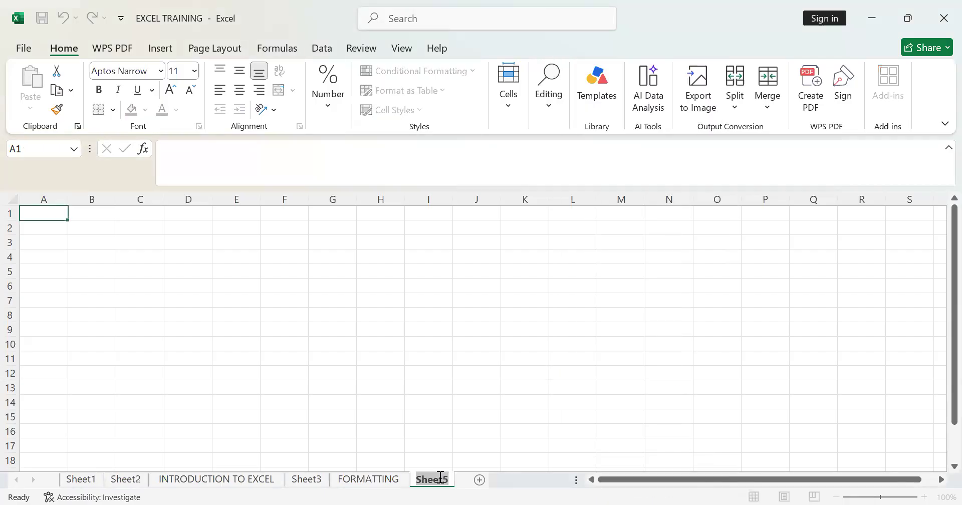
text(PE)
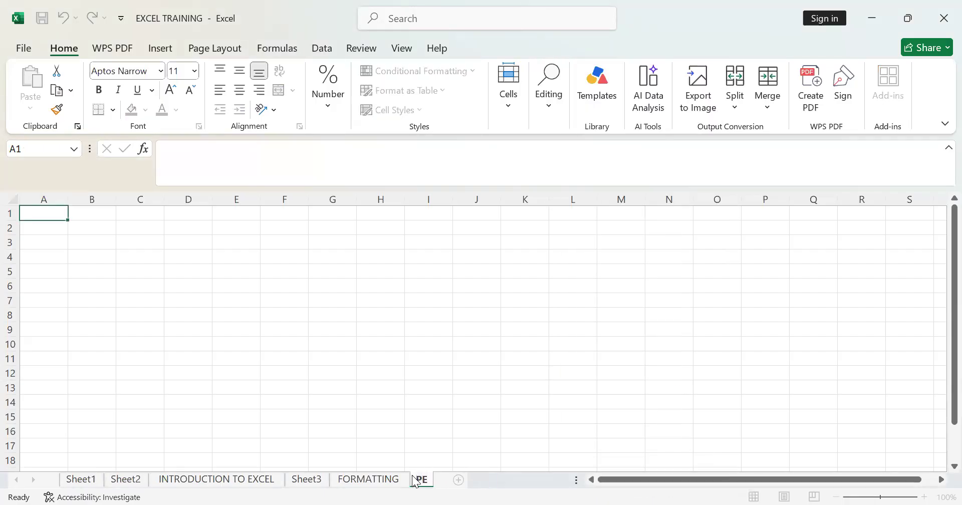
text(RCENTA)
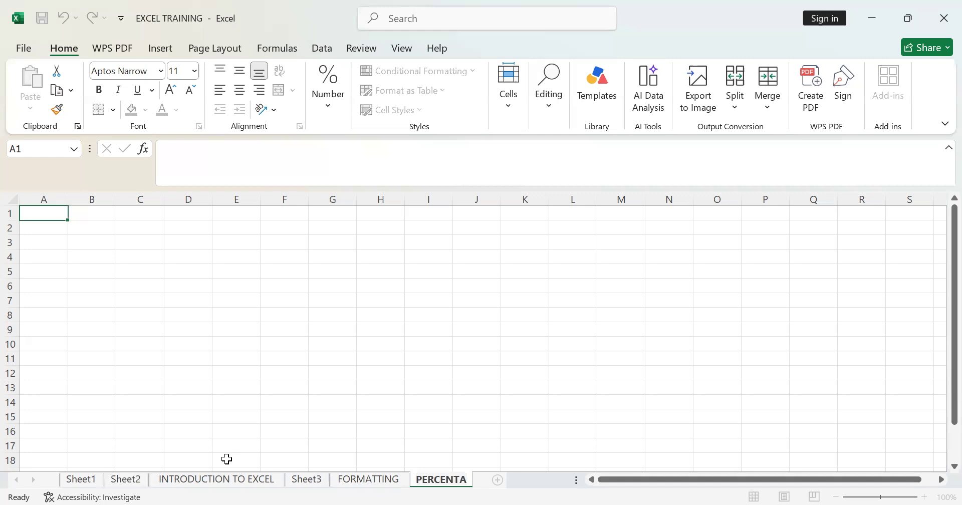
text(GE CA)
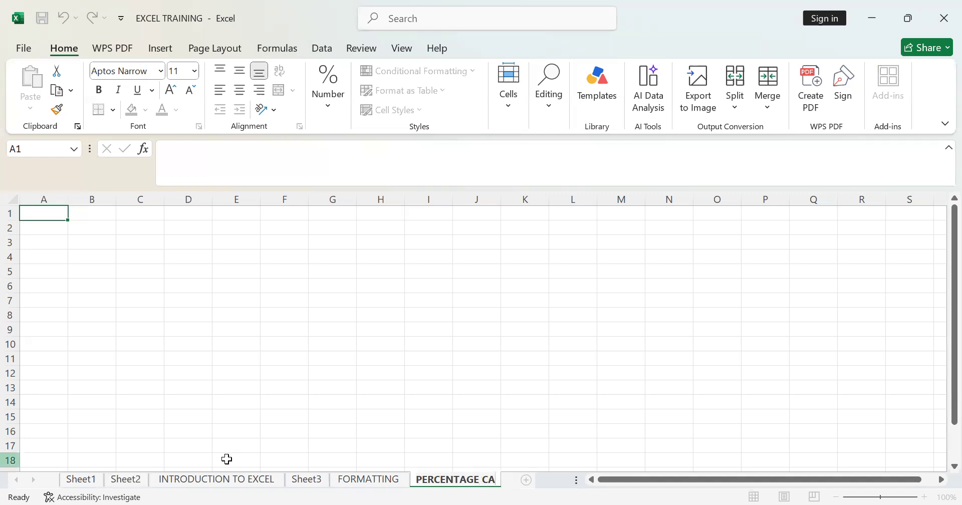
text(LCU)
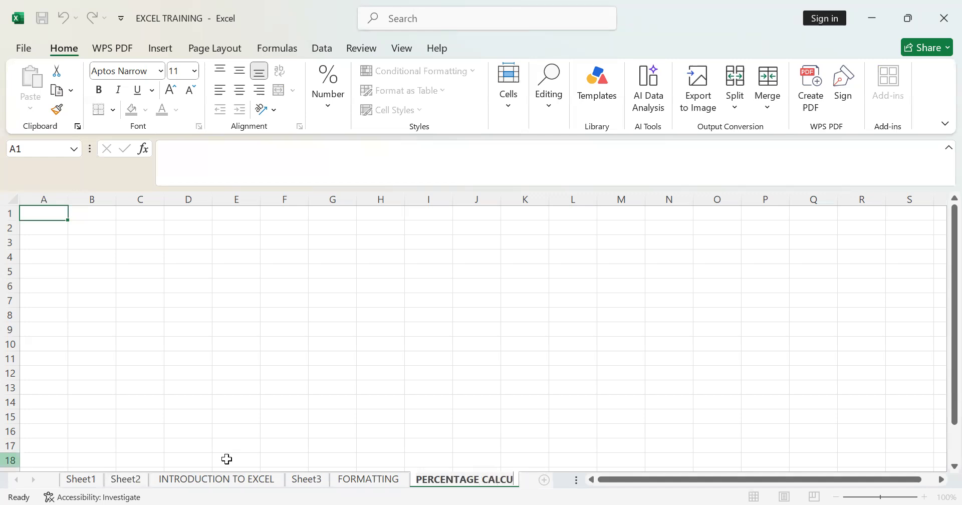
text(LATION)
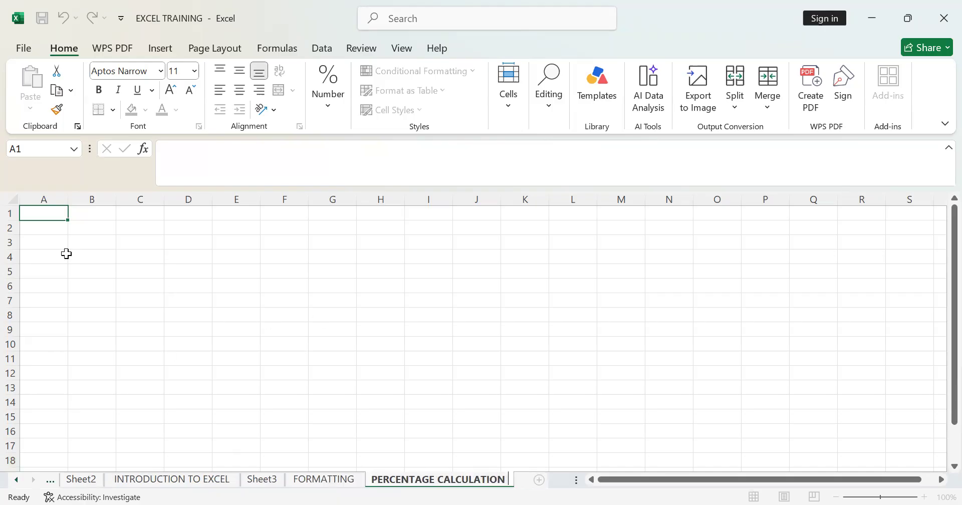
click(77, 239)
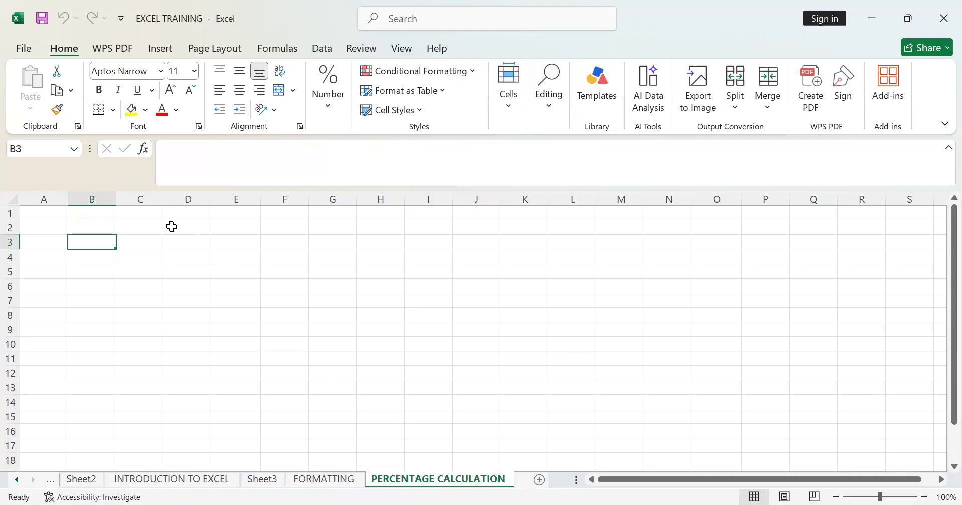
click(151, 244)
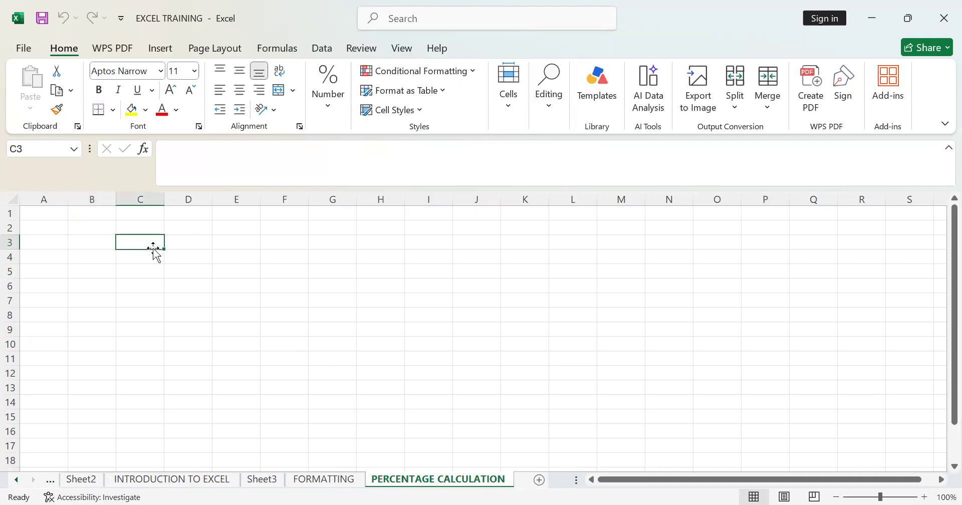
click(196, 241)
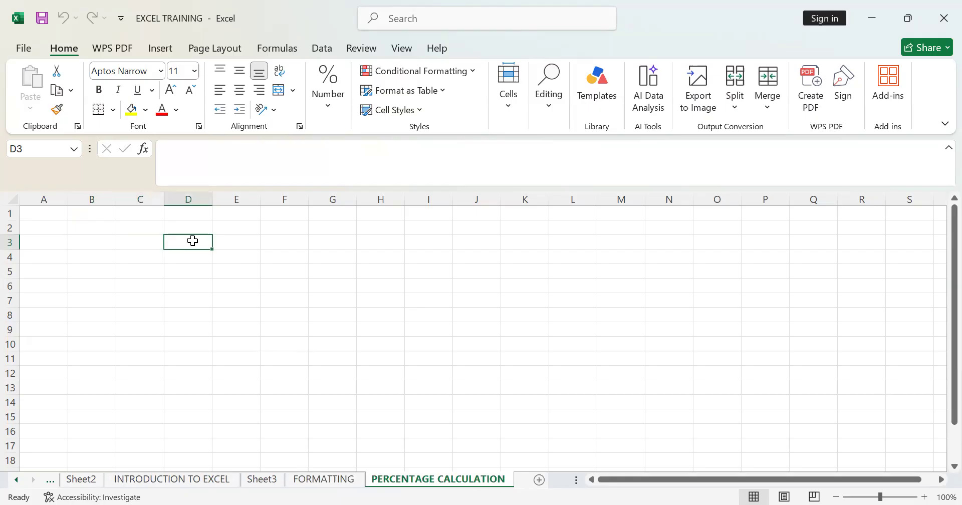
click(254, 226)
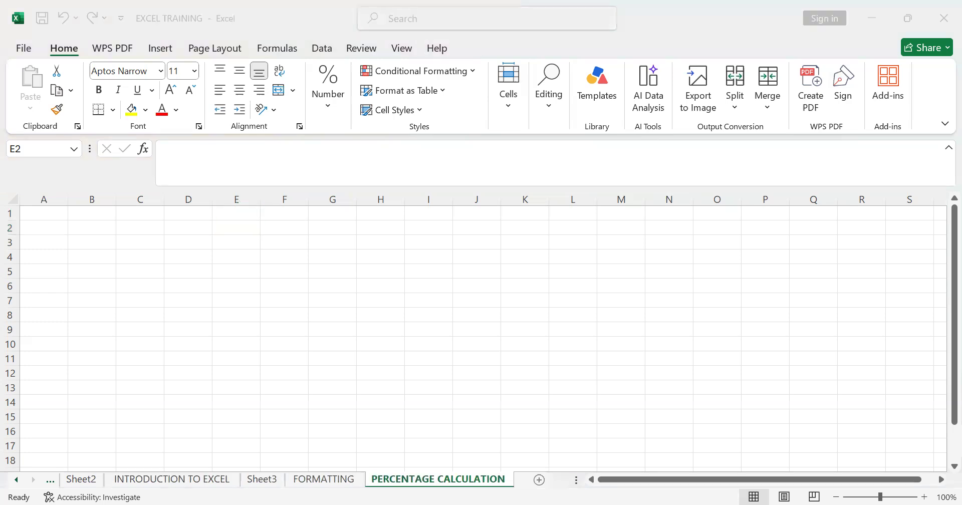
click(69, 225)
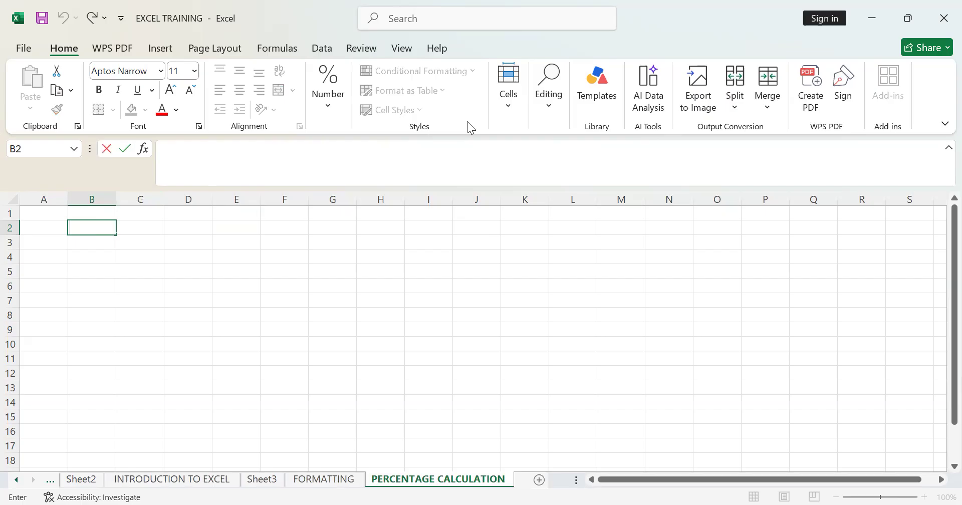
click(97, 201)
click(97, 225)
click(99, 215)
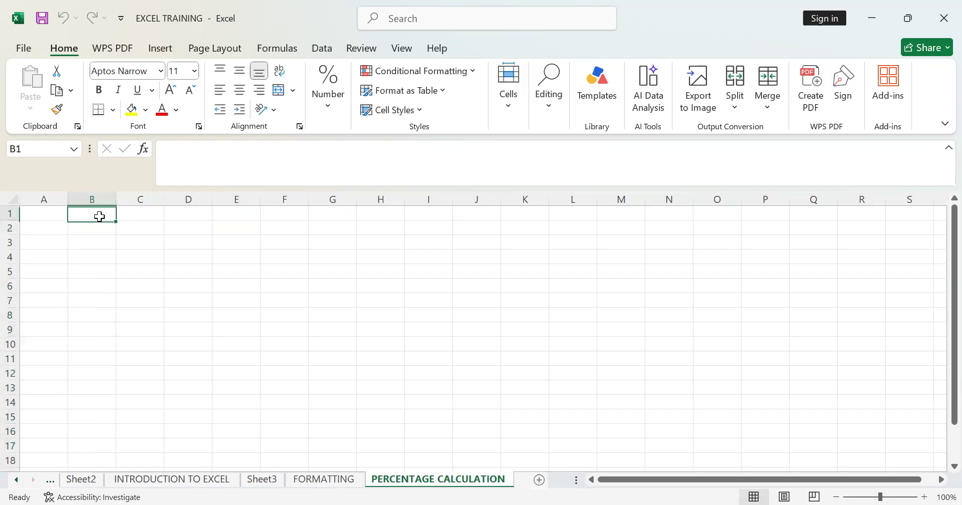
Enter the label REVENUE in cell C2.
click(120, 224)
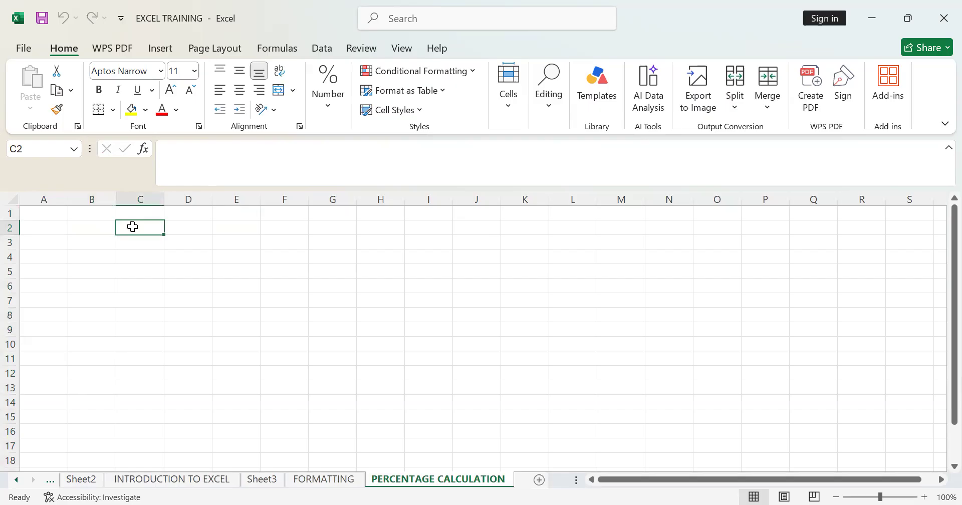
text(REVENUE)
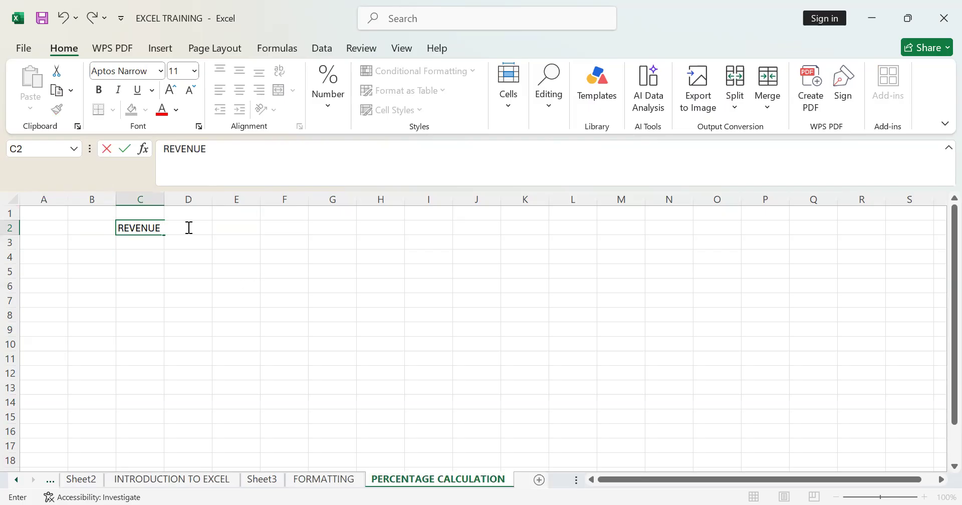
click(209, 257)
Enter the year 2026 in cell D1 and its revenue of 100000 in cell D2.
click(194, 217)
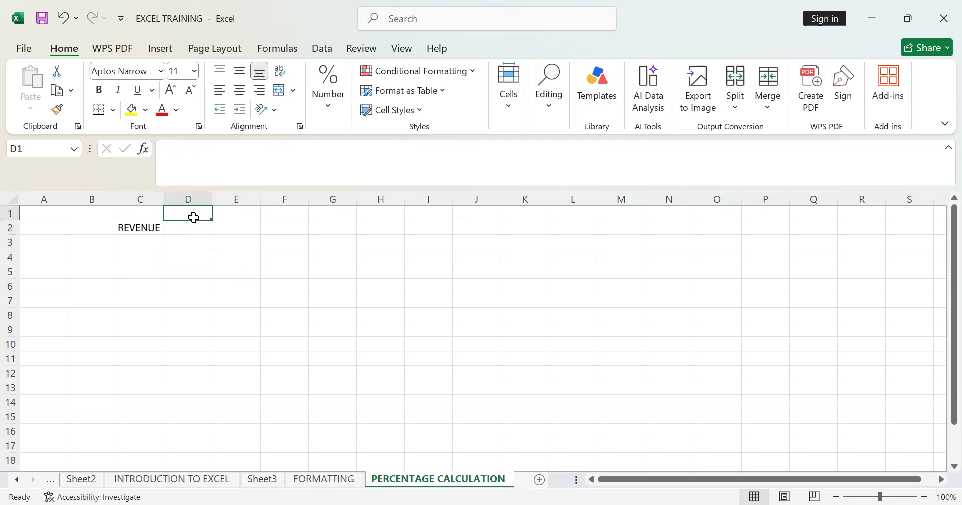
text(2026)
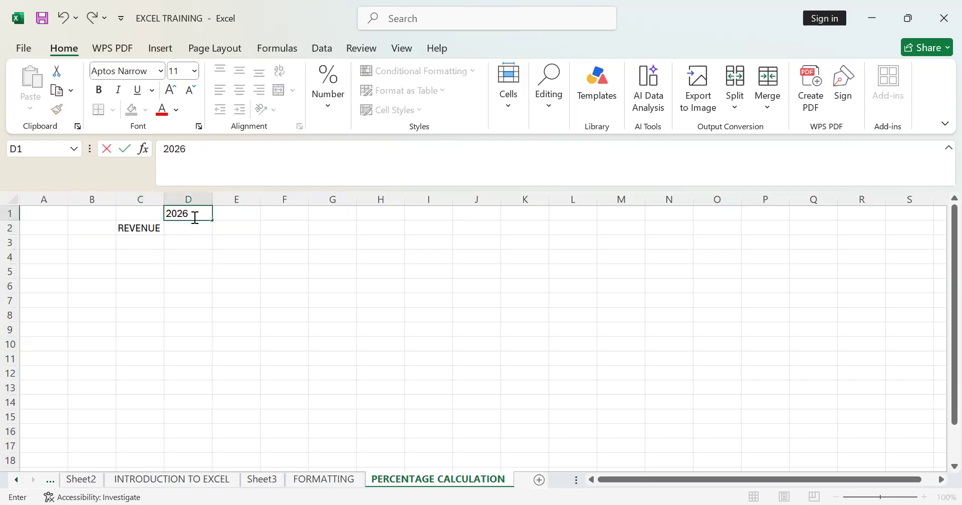
click(176, 229)
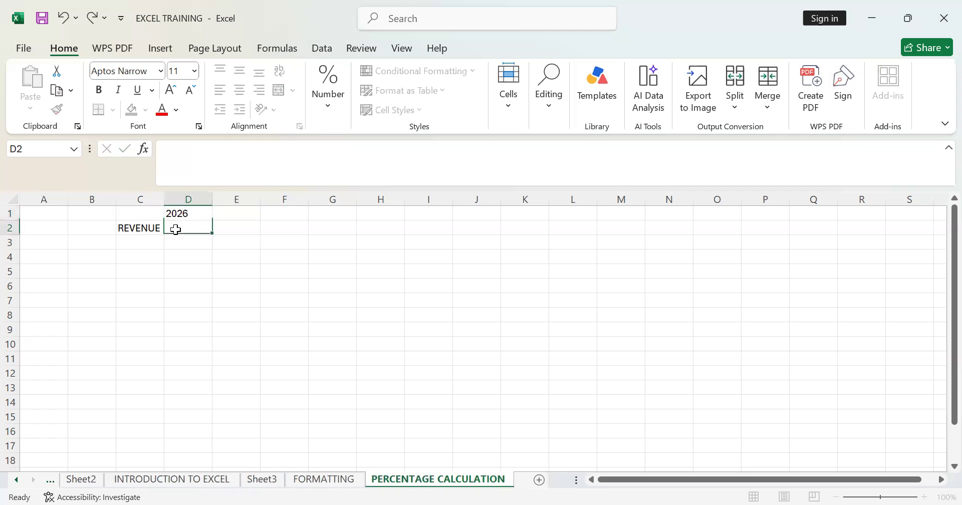
text(1000000)
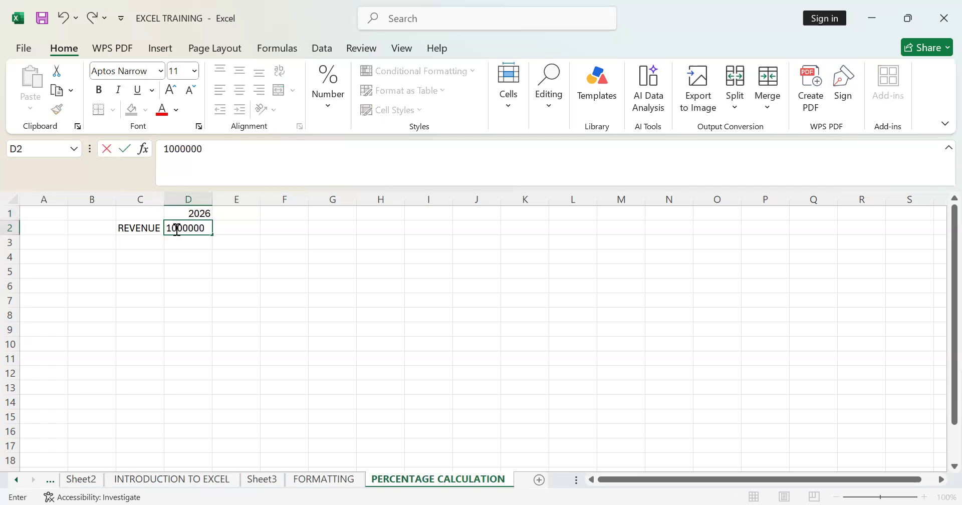
key(BackSpace)
key(Return)
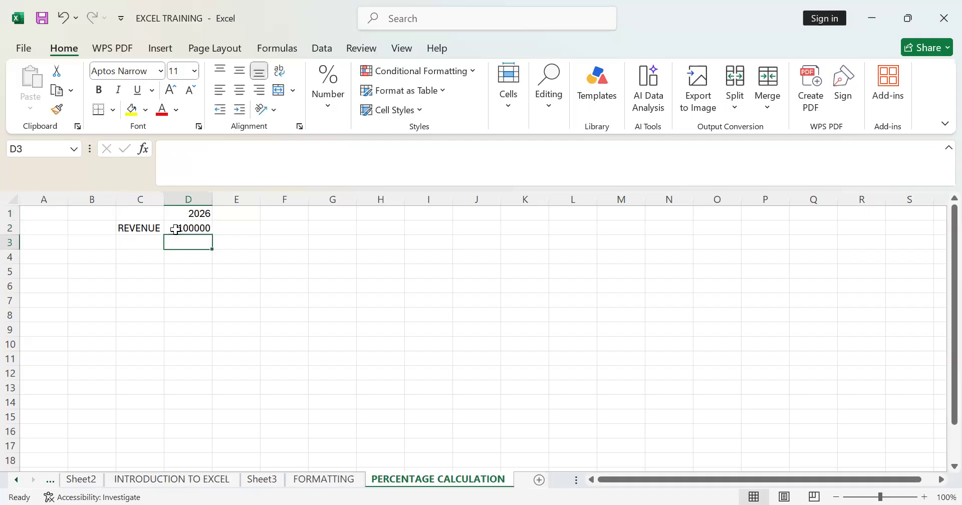
Enter 2027 in cell E1 and extend the year series across row 1 to 2030 in H1.
click(237, 213)
text(20)
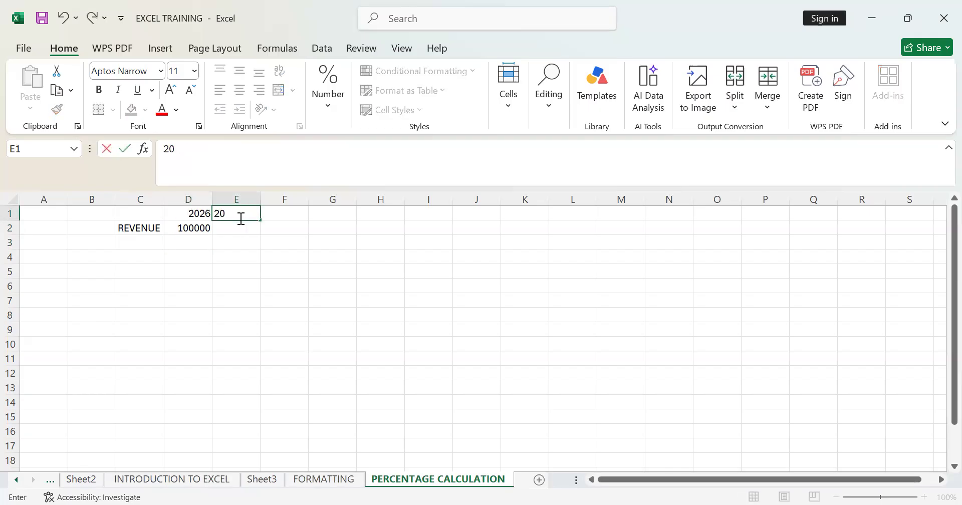
text(27)
drag(358, 299, 325, 299)
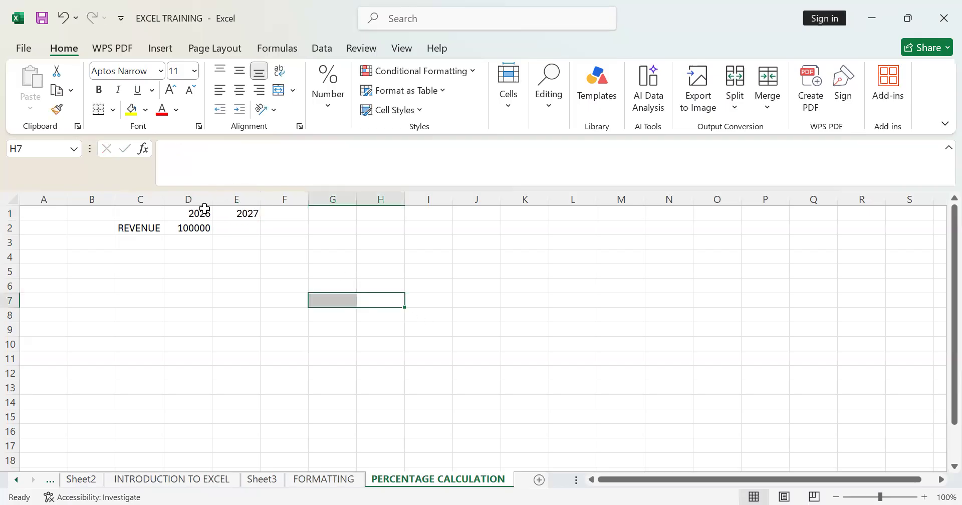
click(203, 211)
drag(235, 216, 267, 222)
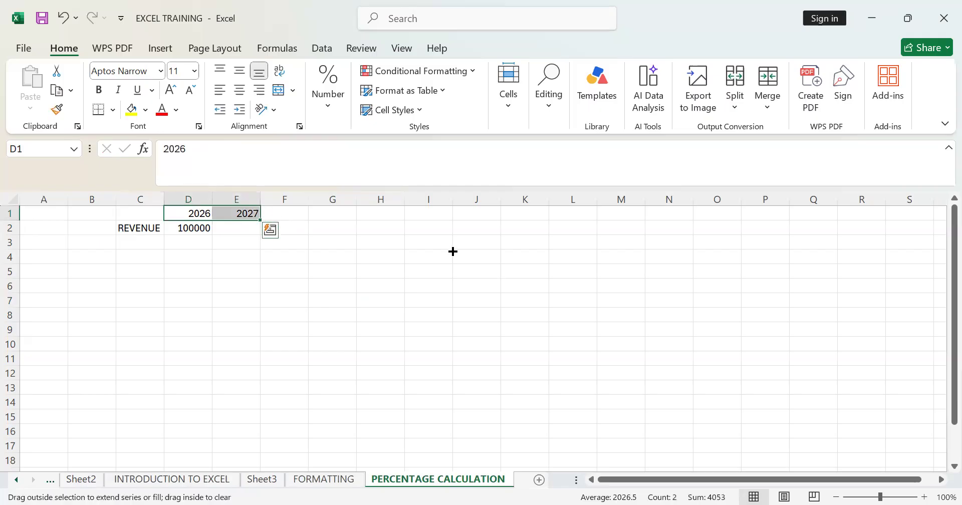
drag(416, 236, 370, 235)
click(332, 271)
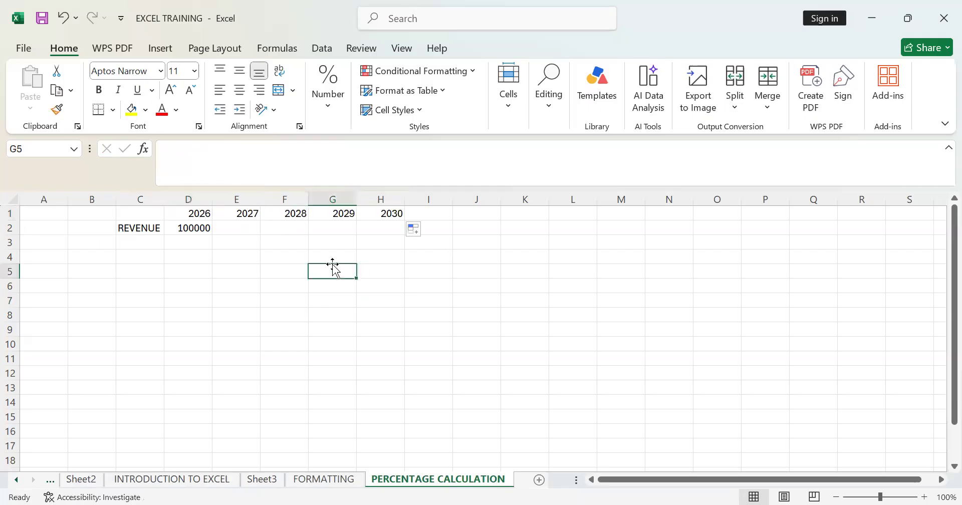
Enter the label GROWTH RATE in cell C4.
click(122, 284)
click(129, 248)
click(130, 254)
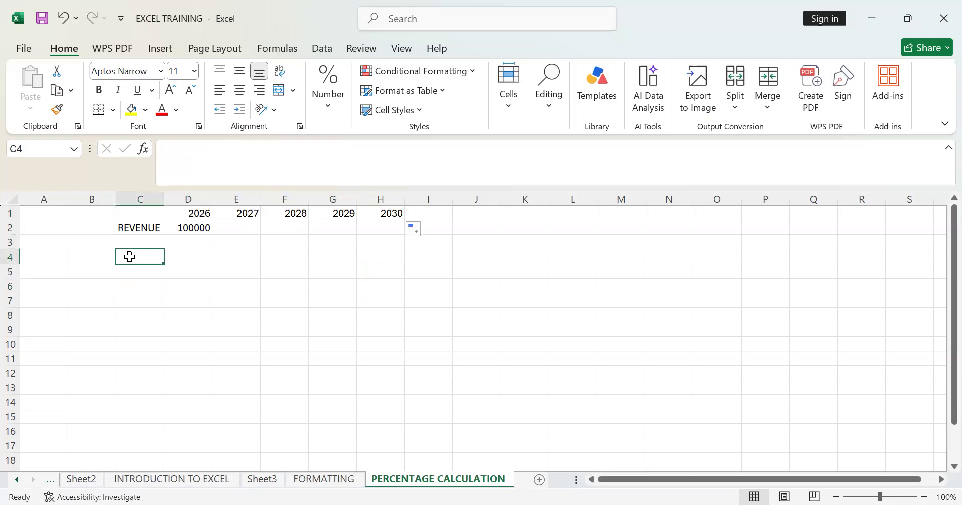
text(GROWTH)
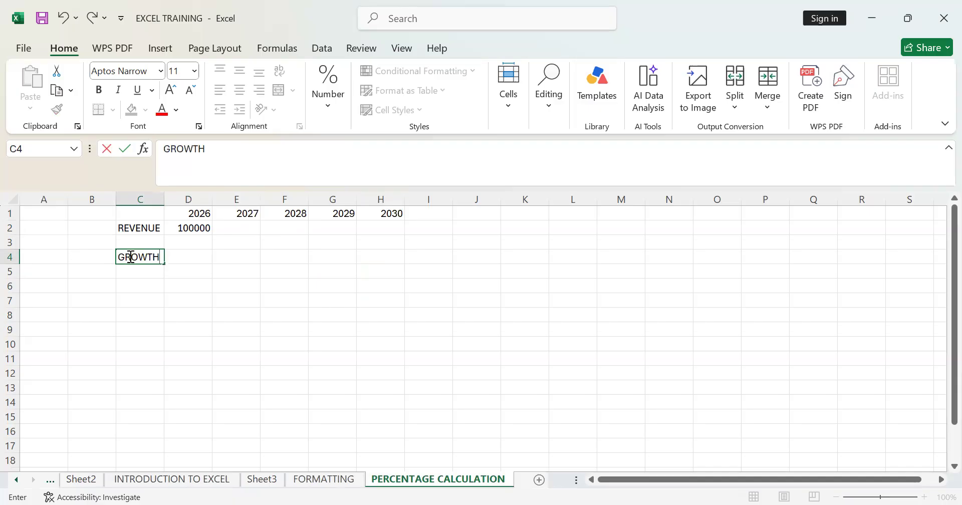
text( RATE)
click(194, 317)
Enter a growth rate of 10% in cell D4.
click(196, 258)
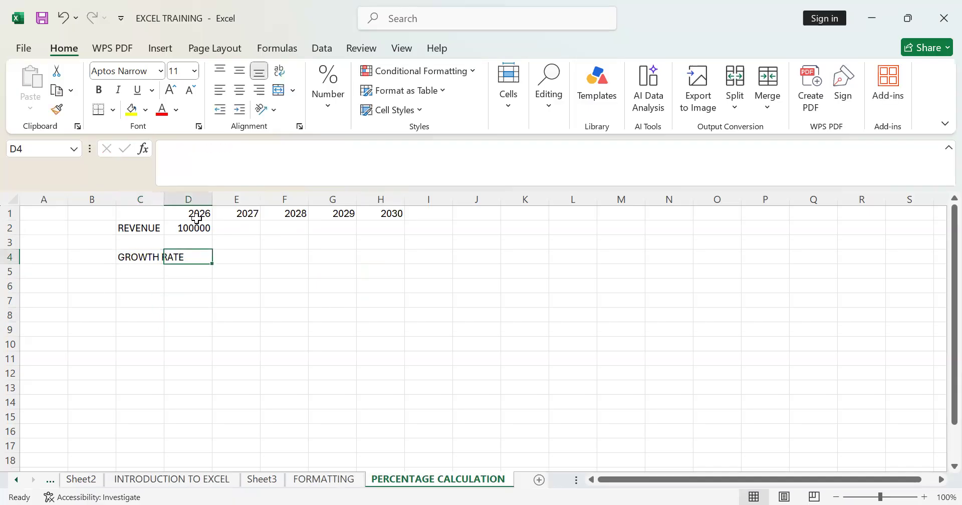
text(10)
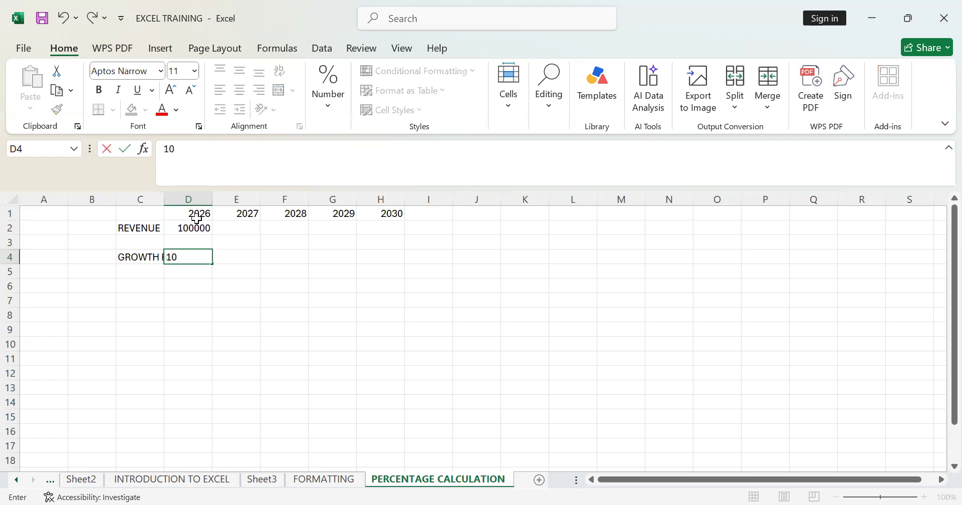
text(%)
key(Return)
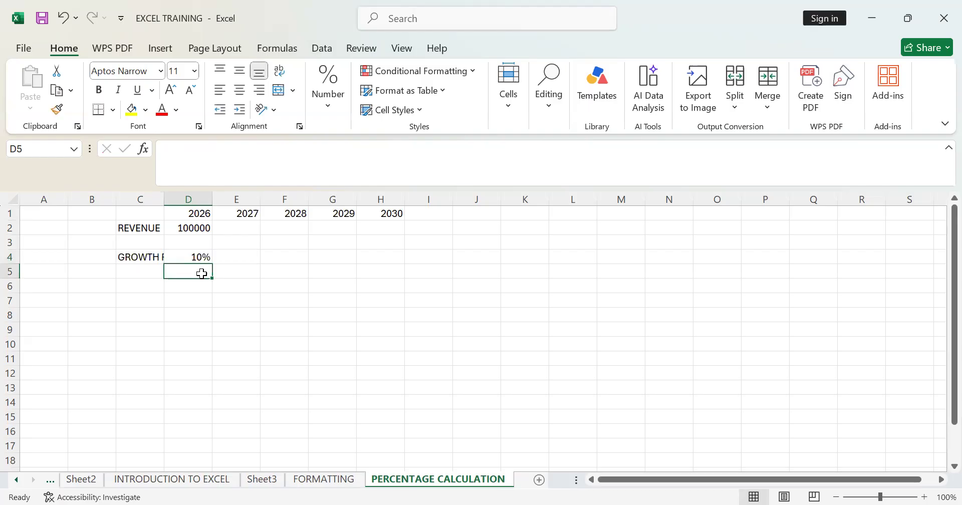
click(240, 344)
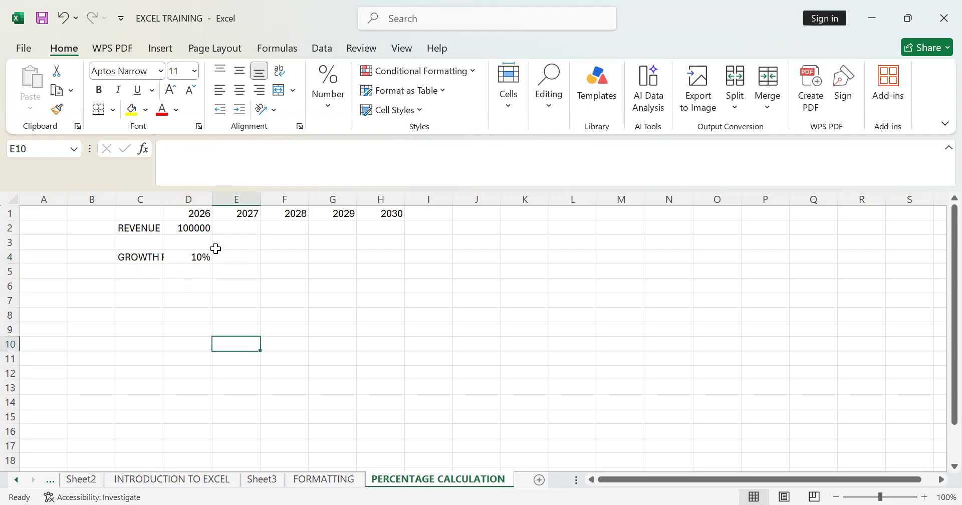
Begin a formula in cell E2 that multiplies the 2026 revenue in D2 by a bracket starting with 1, as =D2*(1+.
click(249, 228)
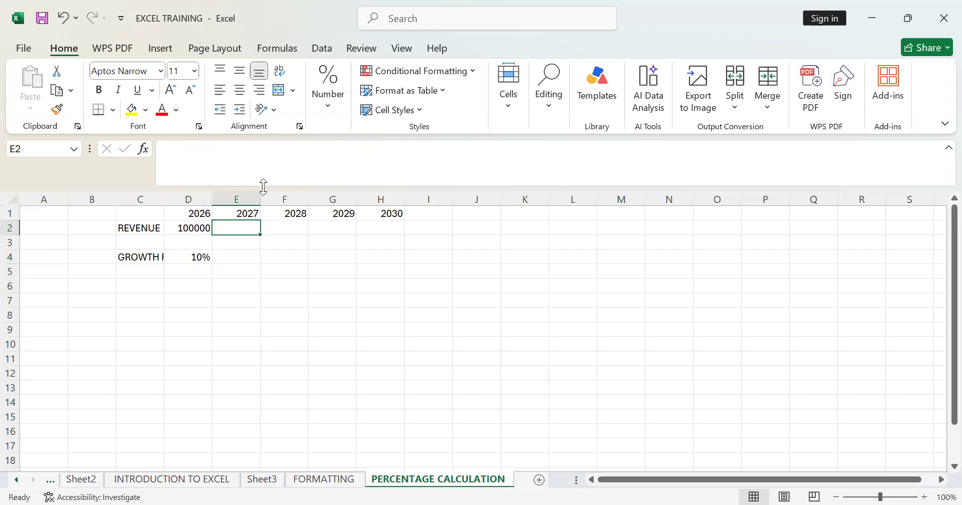
text(=)
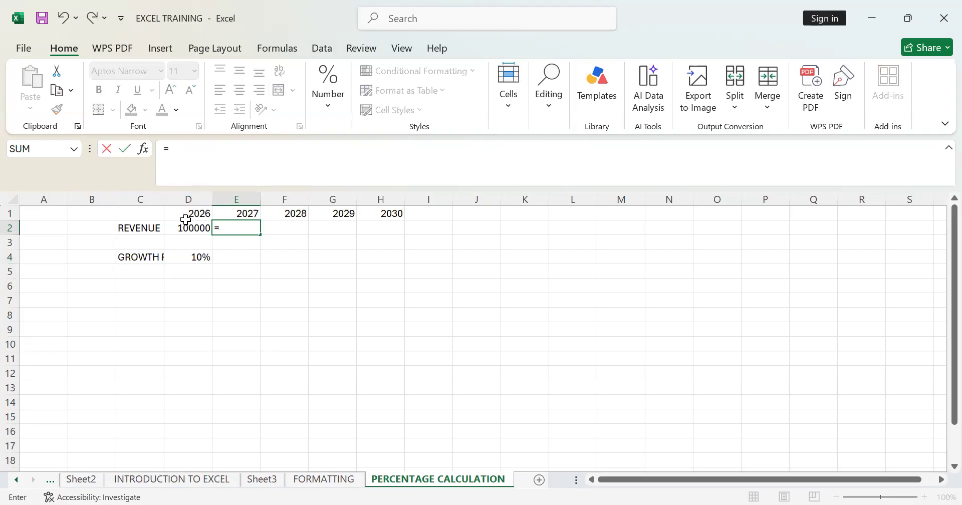
click(202, 228)
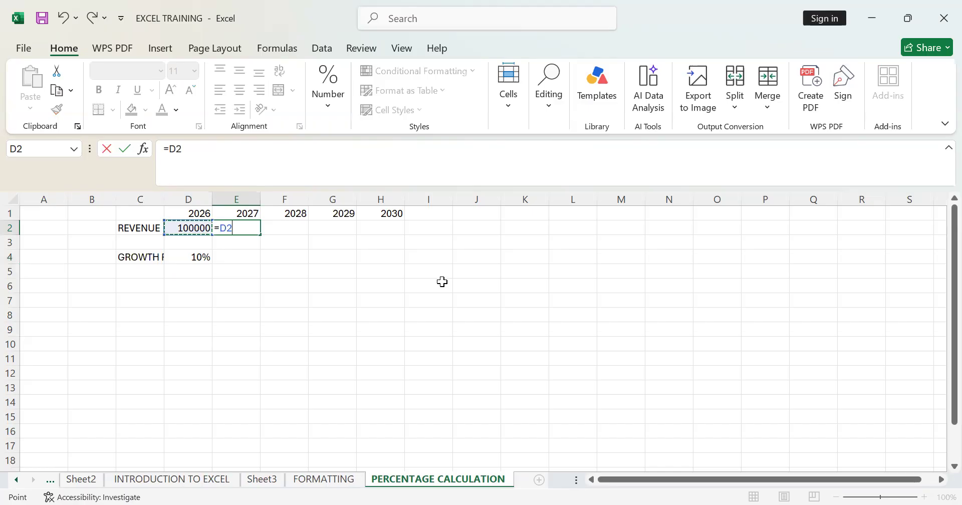
text(*)
click(202, 258)
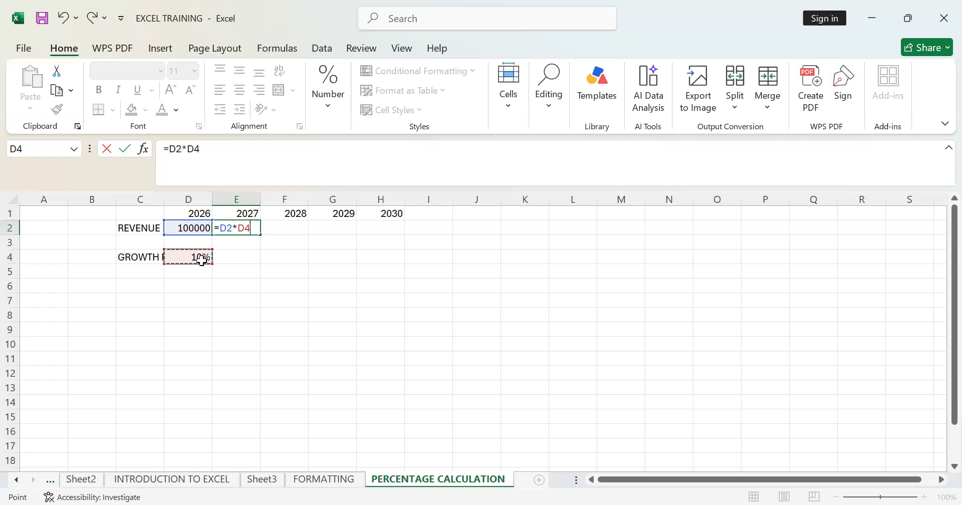
key(BackSpace)
key(BackSpace)
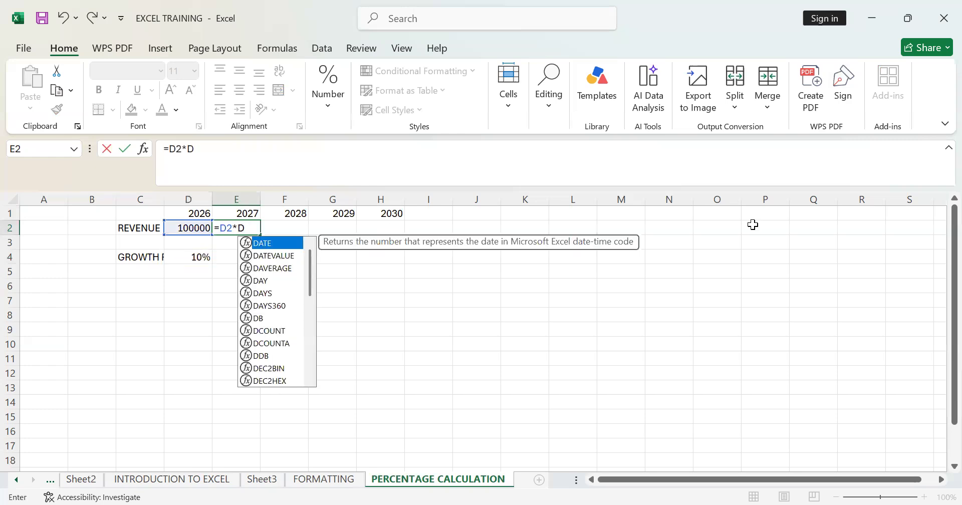
text(()
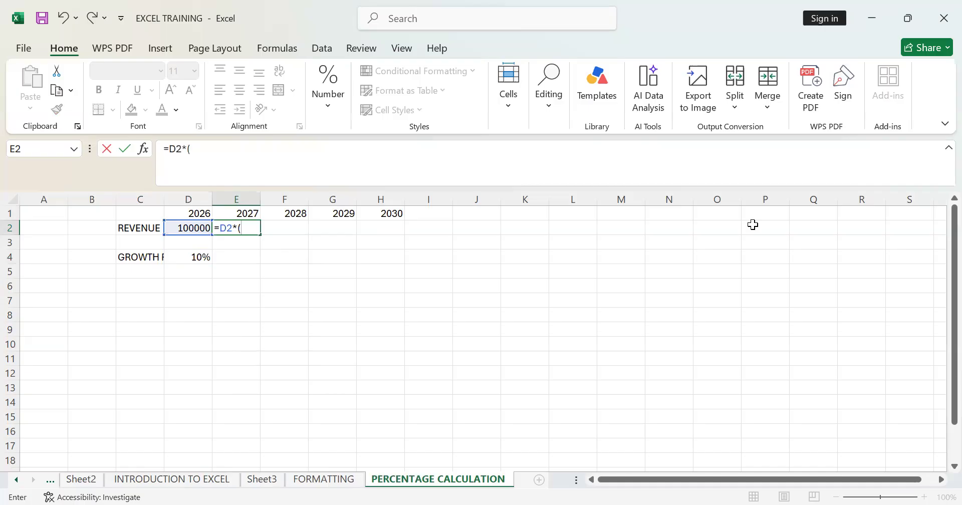
text(1+)
click(188, 260)
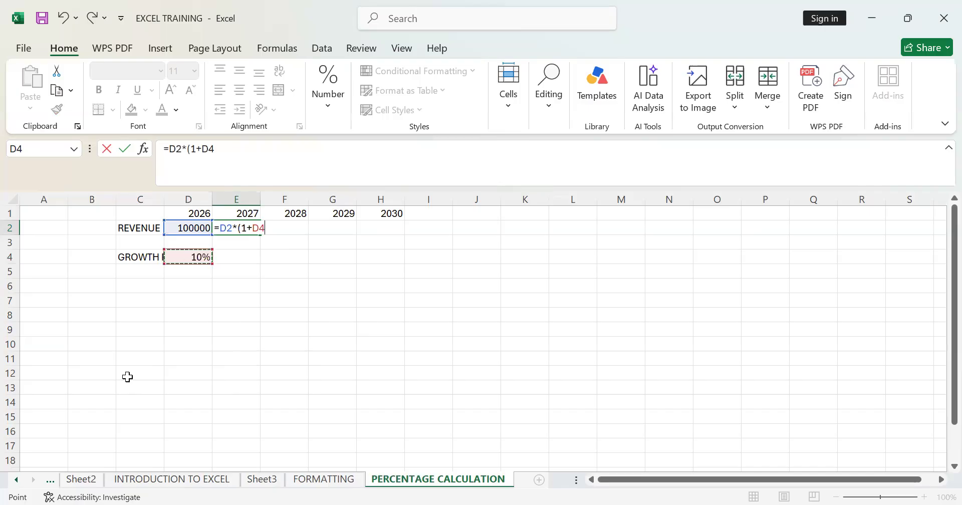
key(F4)
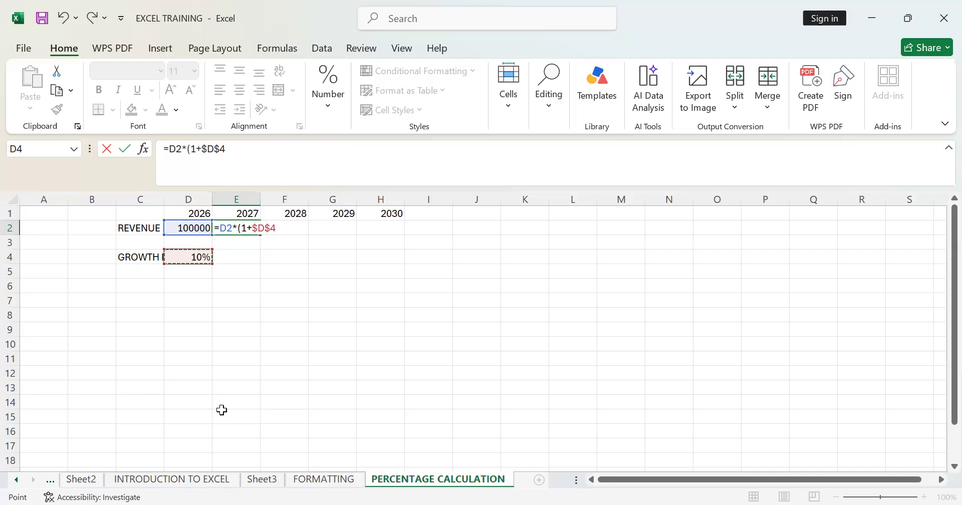
text(()
key(BackSpace)
key(BackSpace)
key(BackSpace)
key(BackSpace)
key(BackSpace)
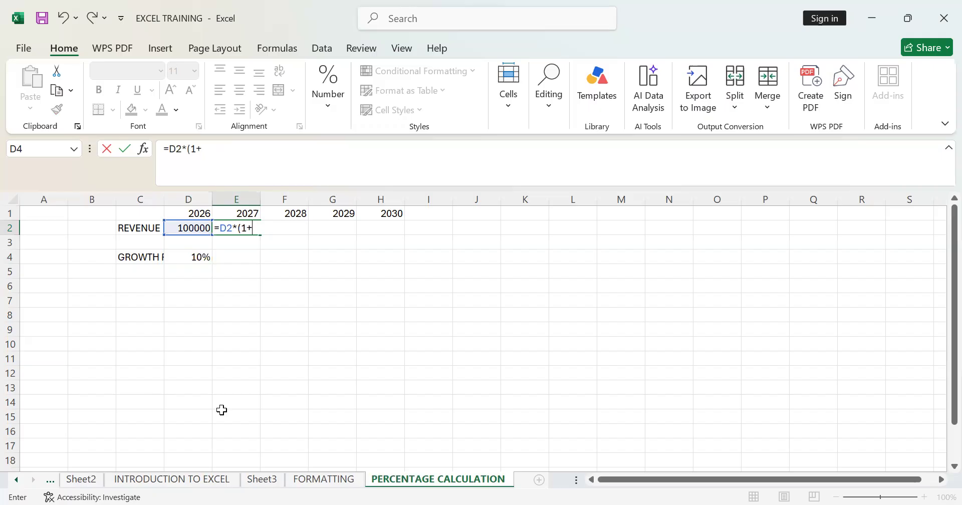
Cycle the growth rate reference in the E2 formula through its reference types, finishing as $D$4 with a closing bracket.
click(205, 258)
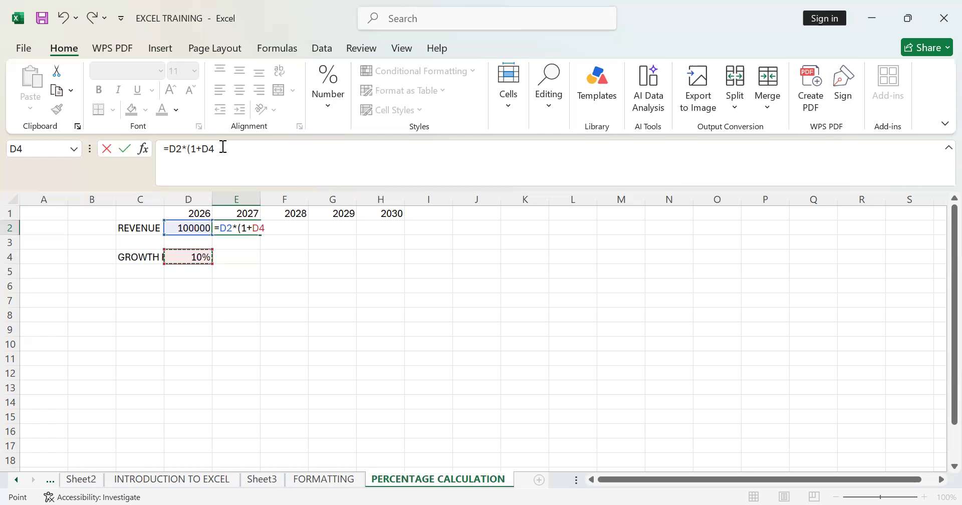
key(F4)
key(F4)
key(F4)
key(F4)
key(F4)
text())
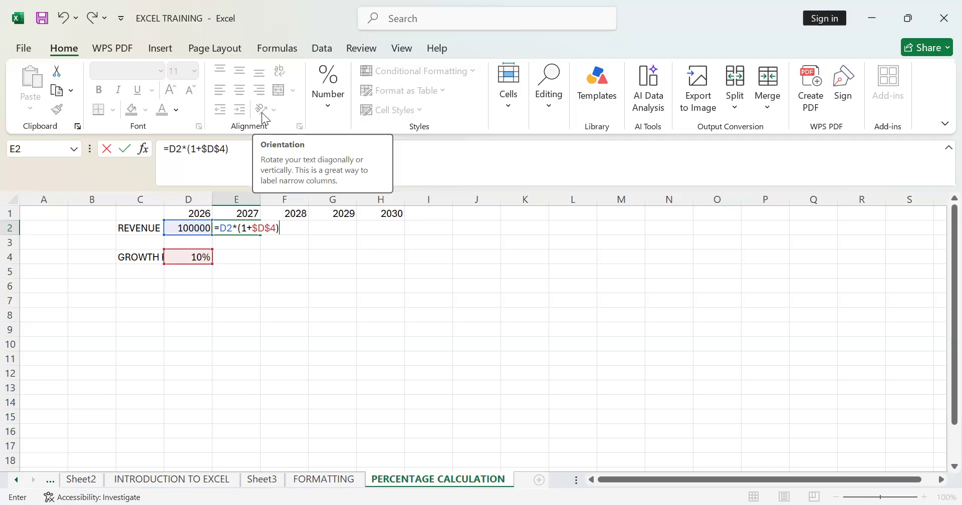
Delete the bracketed growth term from the E2 formula and restart it with 1+.
click(238, 148)
key(BackSpace)
key(BackSpace)
key(BackSpace)
key(BackSpace)
key(BackSpace)
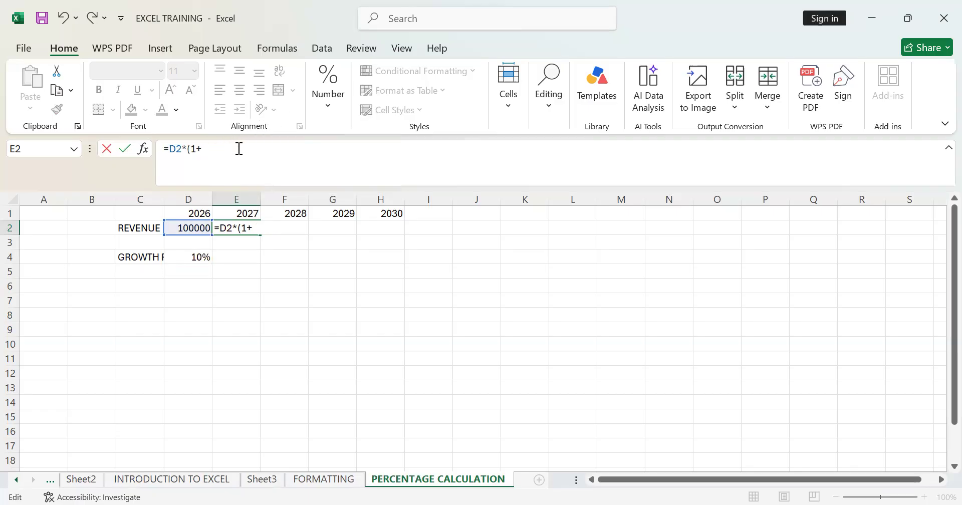
key(BackSpace)
key(BackSpace)
text(1+)
Complete the E2 formula with the absolute growth rate reference as =D2*(1+$D$4).
click(188, 257)
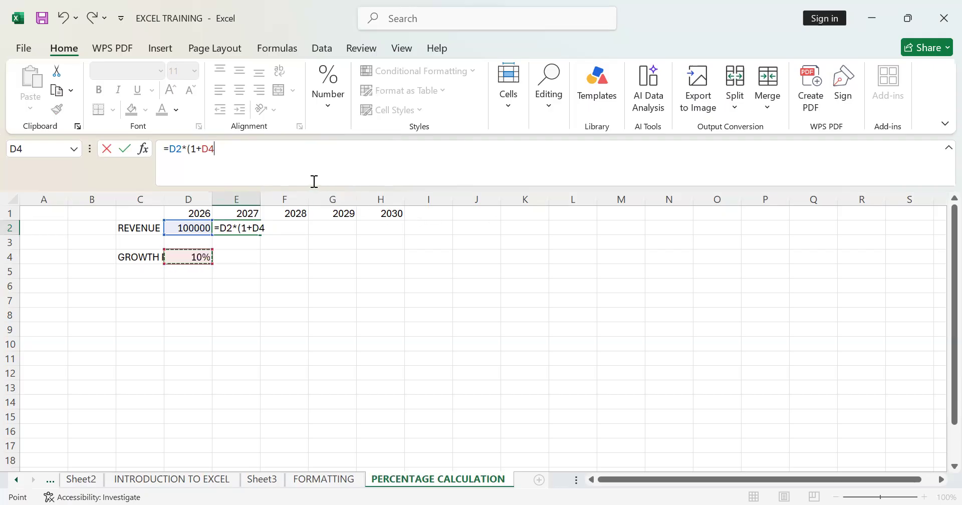
key(F4)
text())
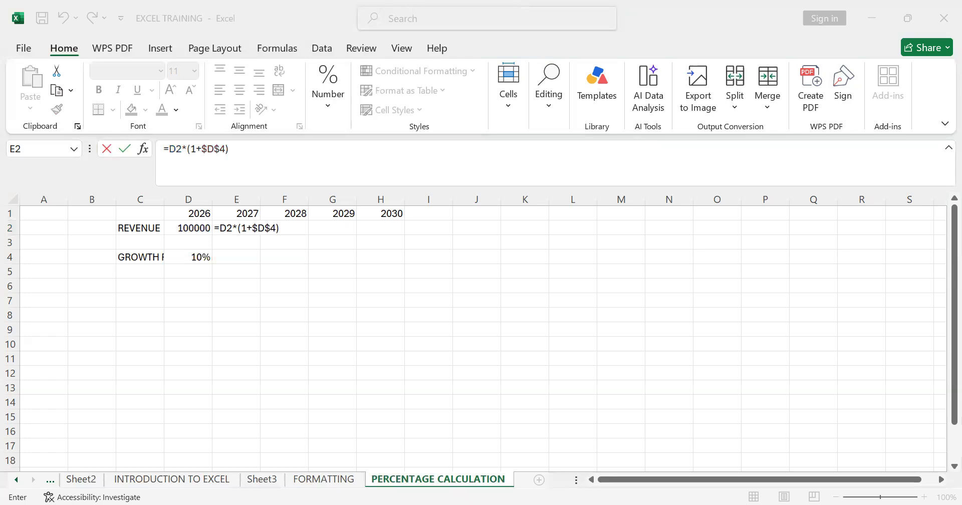
Try the growth rate in the E2 formula as a relative D4 reference by removing its dollar signs.
click(232, 278)
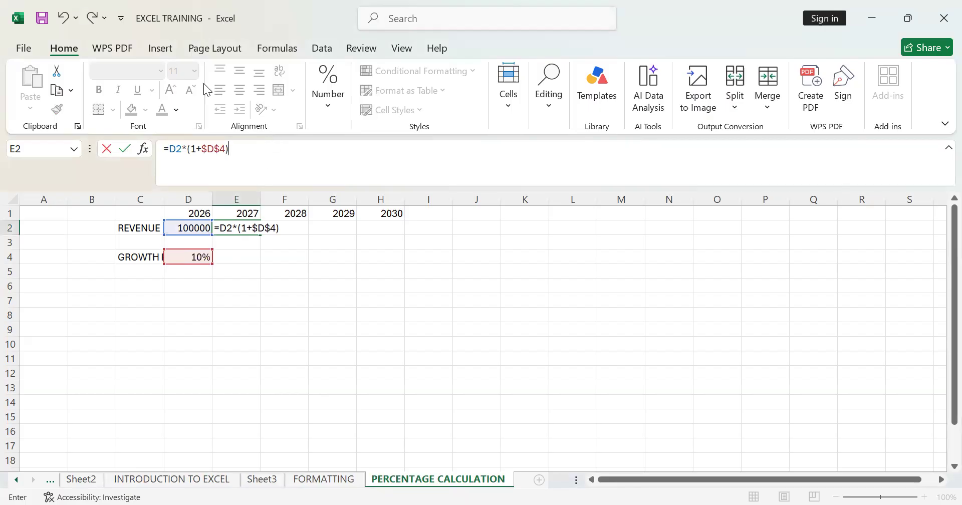
click(226, 151)
key(Left)
key(BackSpace)
click(207, 147)
key(BackSpace)
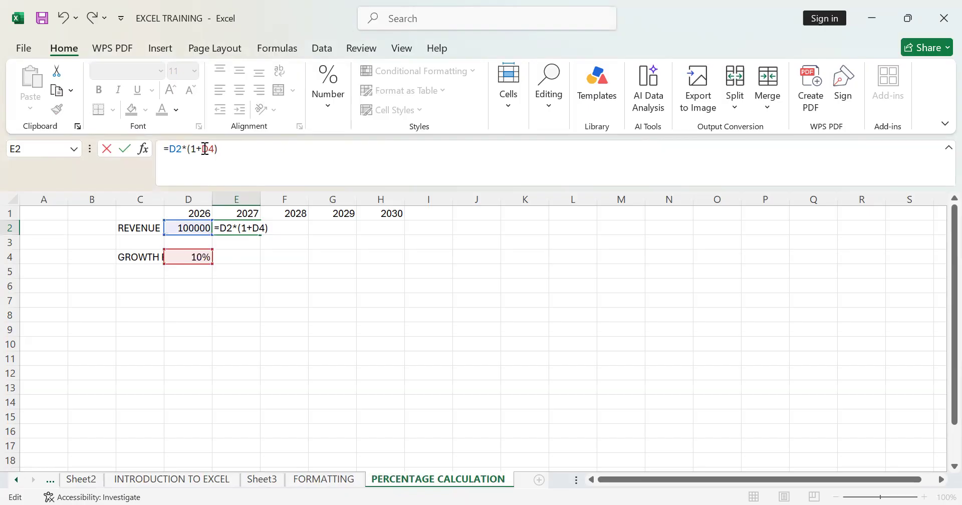
text($)
drag(215, 149, 209, 147)
key(BackSpace)
Make the growth rate reference absolute as $D$4 and commit the formula in E2.
double_click(248, 156)
key(F4)
key(Return)
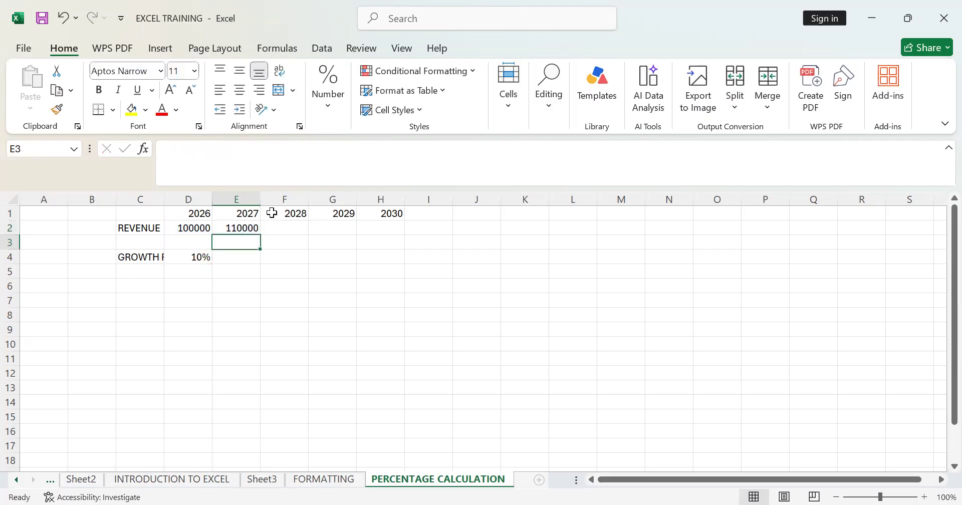
Fill the 2027 revenue formula from E2 across row 2 to H2 and check the formula in H2.
click(255, 228)
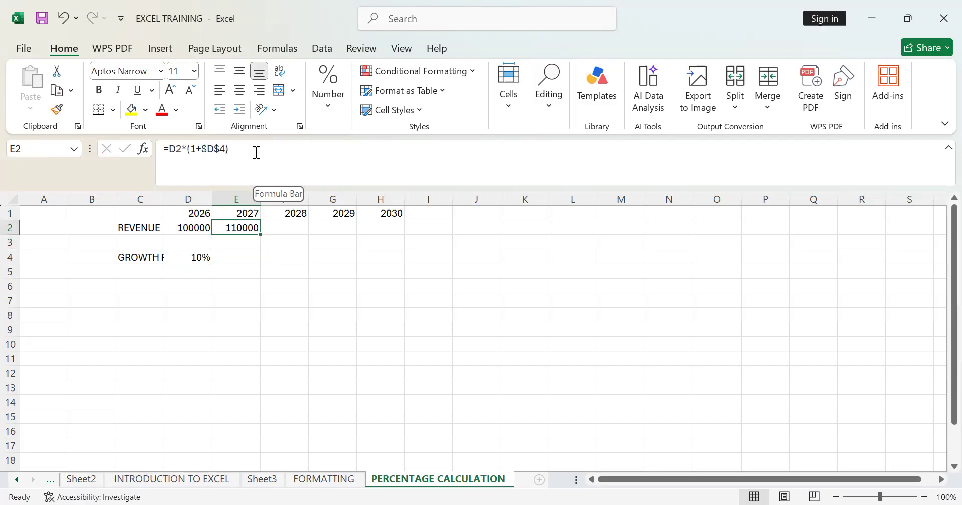
click(275, 229)
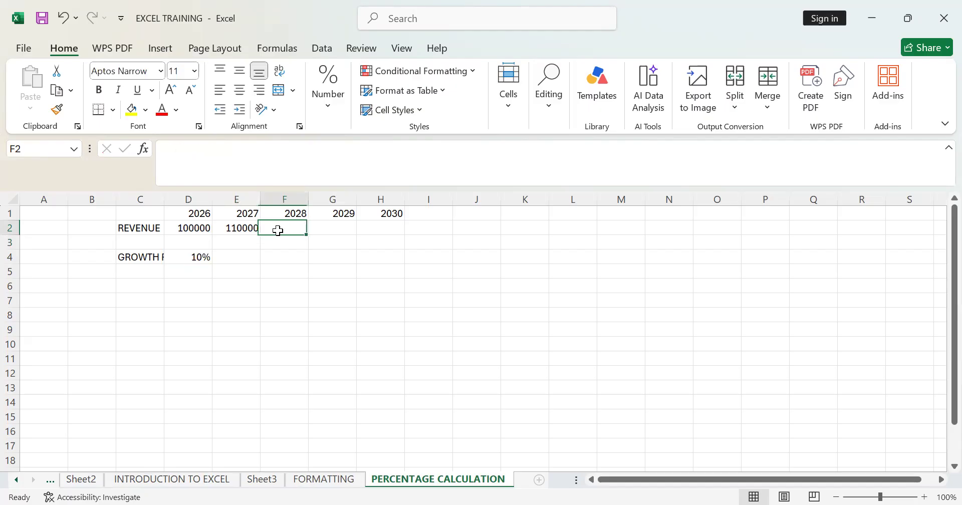
click(246, 230)
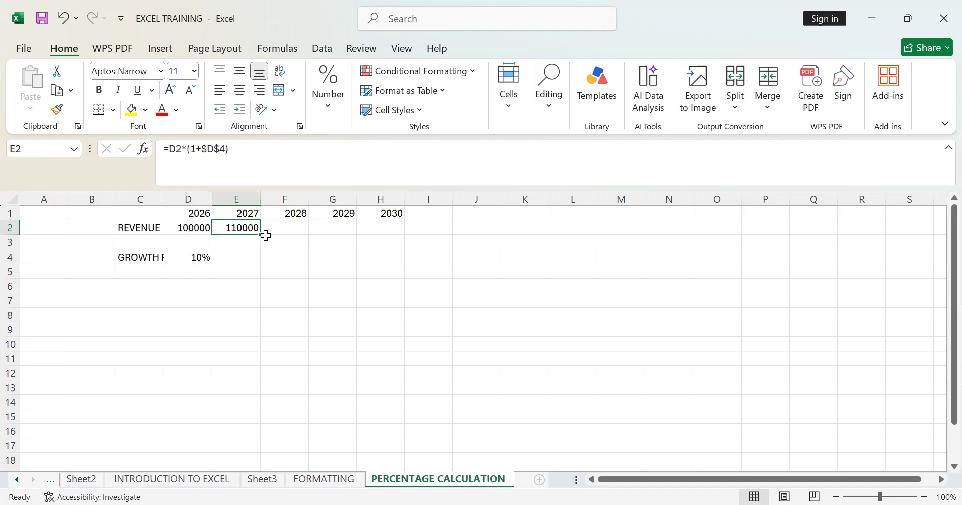
click(280, 231)
click(253, 220)
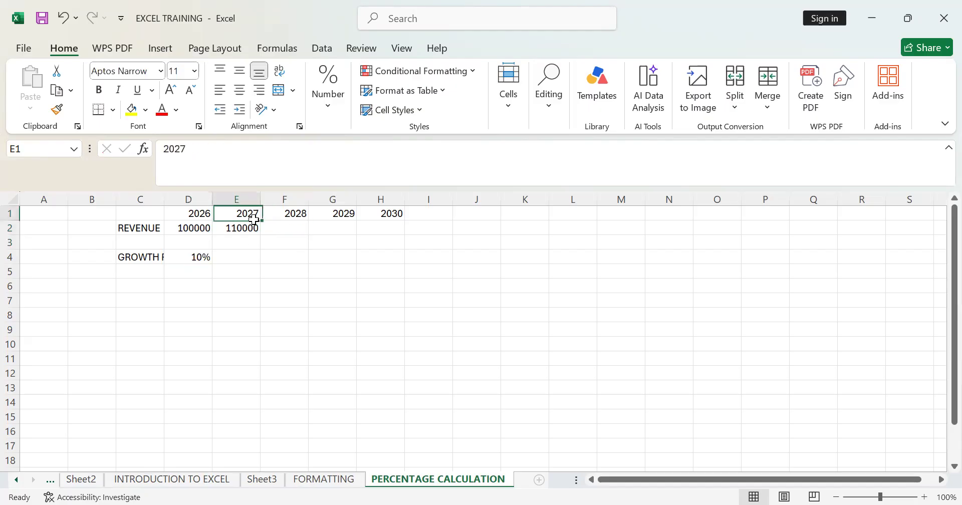
click(256, 228)
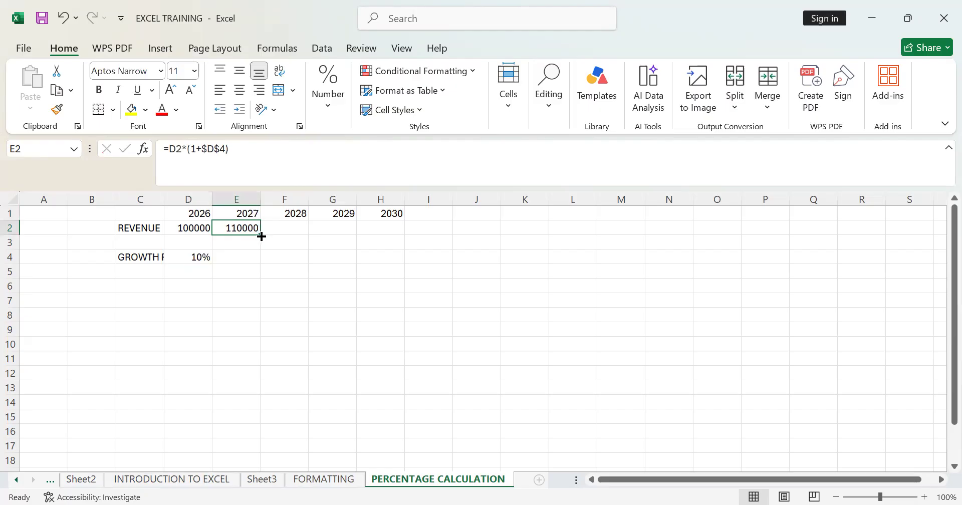
drag(261, 236, 393, 237)
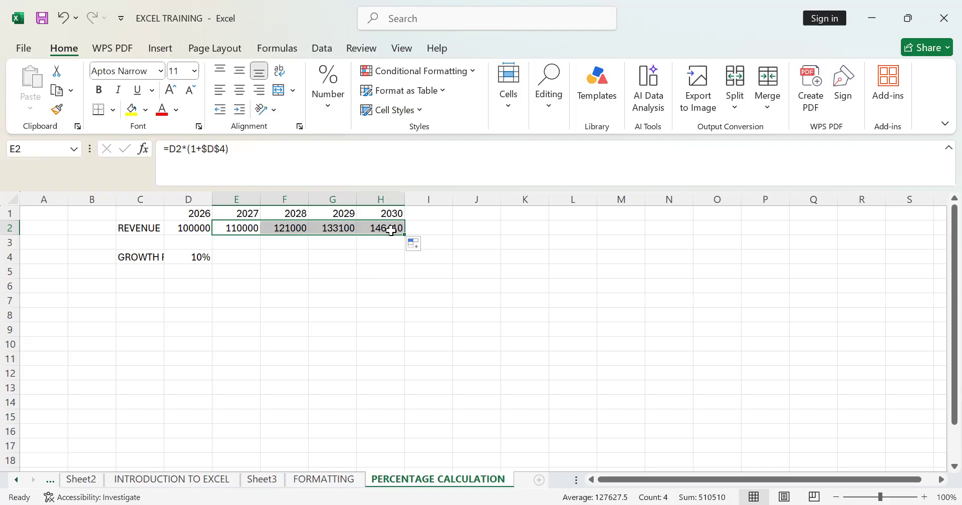
click(391, 231)
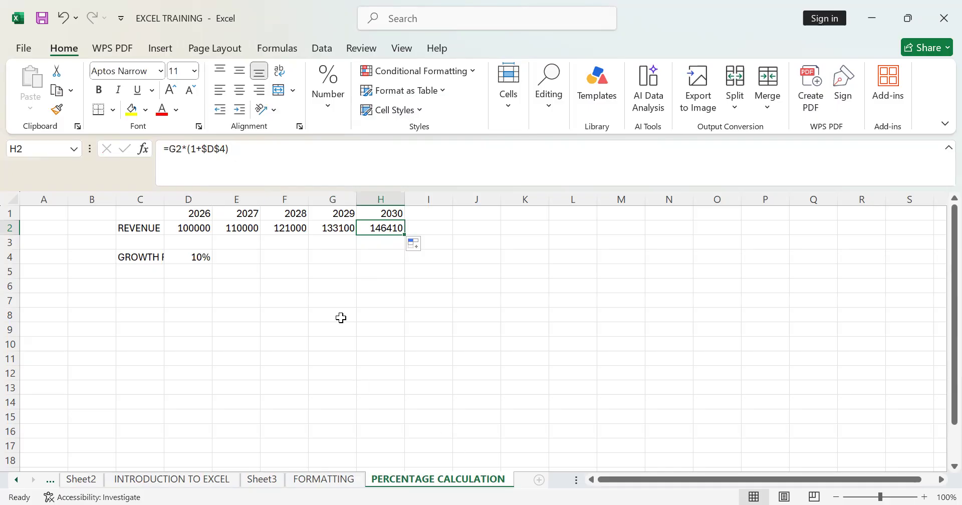
click(283, 258)
click(514, 257)
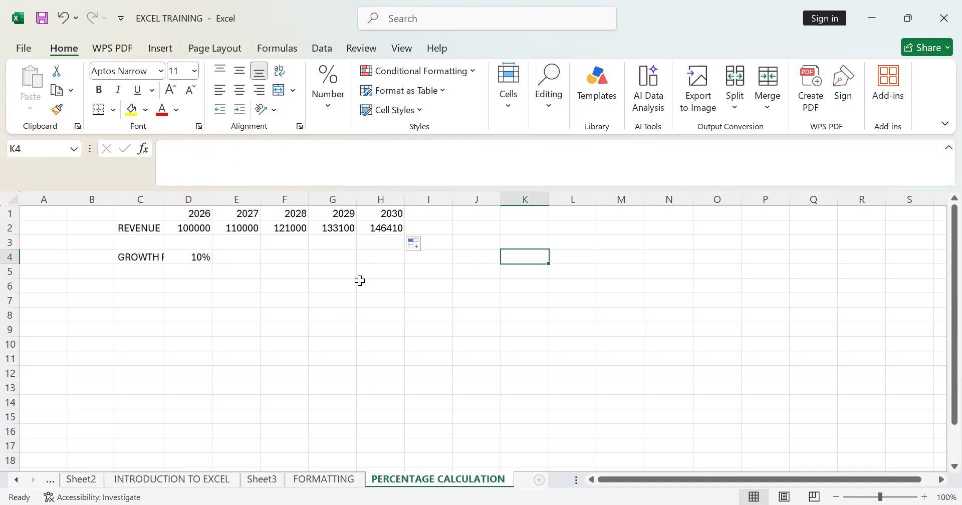
Enter the number 100000000 in cell H5.
click(392, 269)
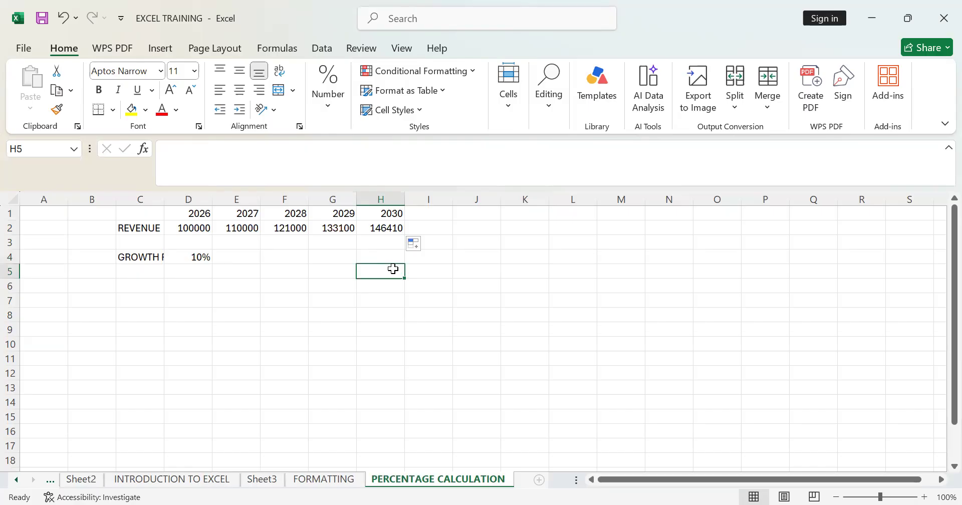
text(10)
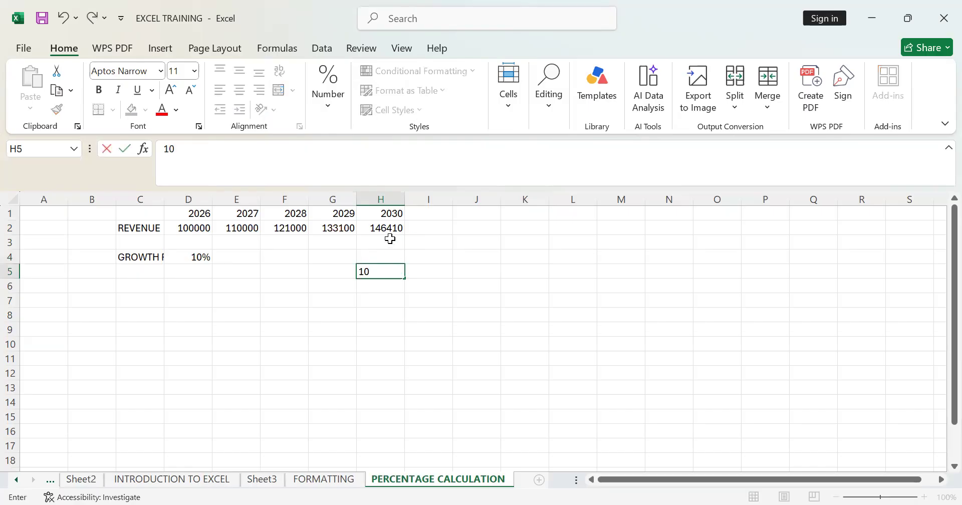
text(0000000)
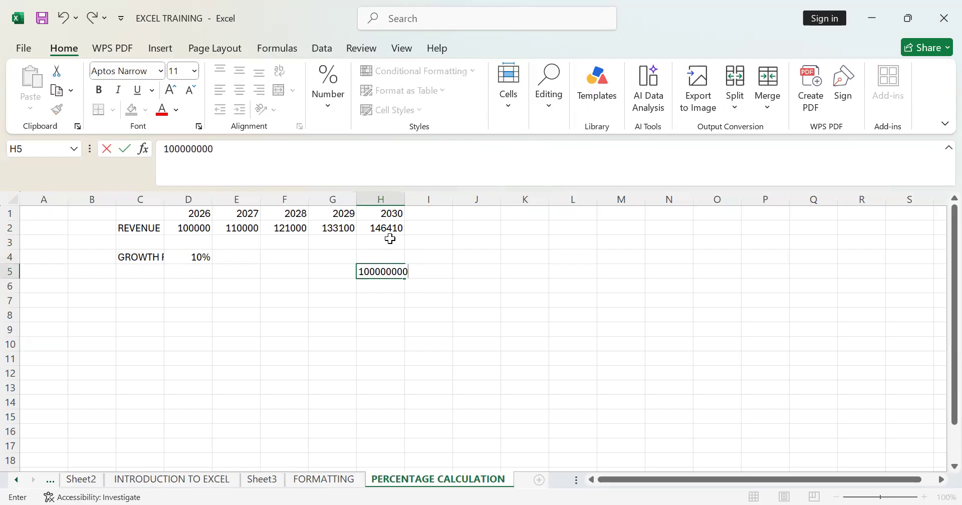
click(427, 285)
click(404, 272)
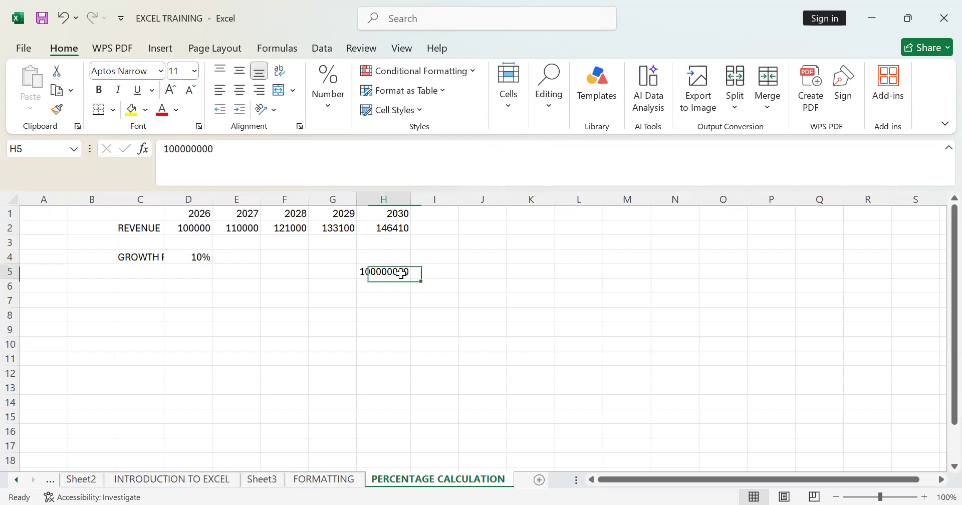
drag(196, 150, 200, 152)
click(197, 150)
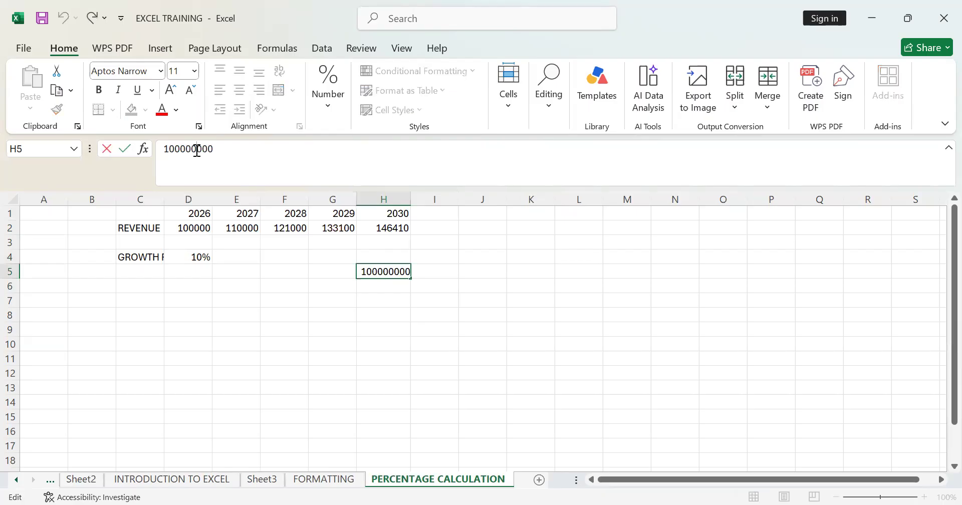
click(446, 265)
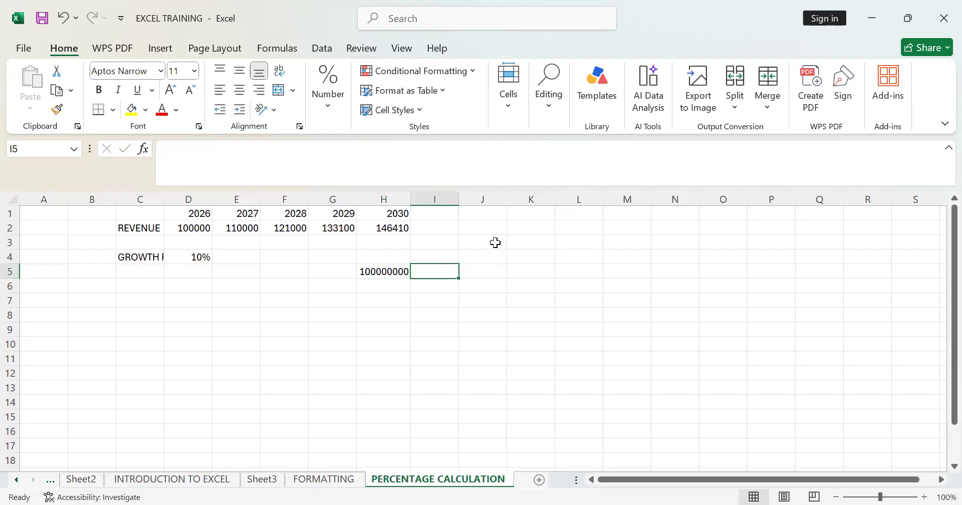
Enter the text Nairobi in cell J4.
click(490, 256)
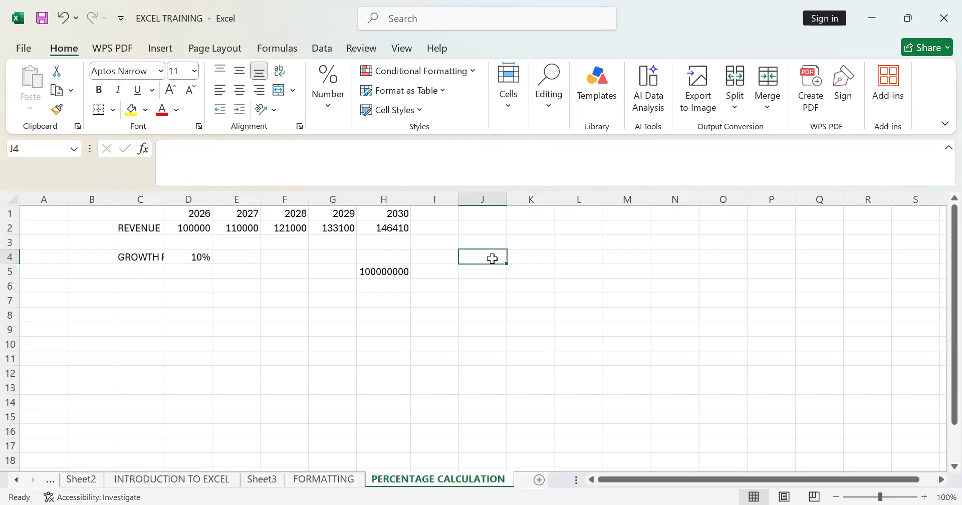
text(N)
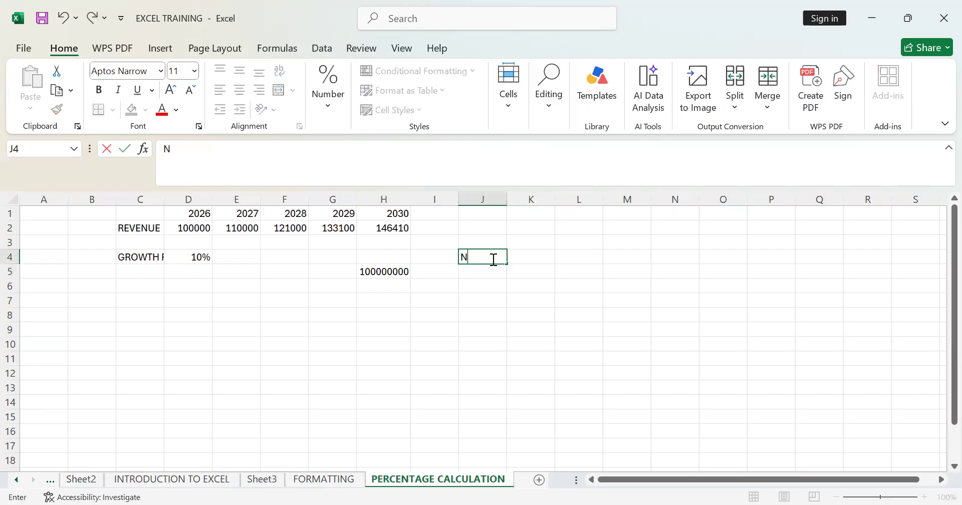
text(airobi)
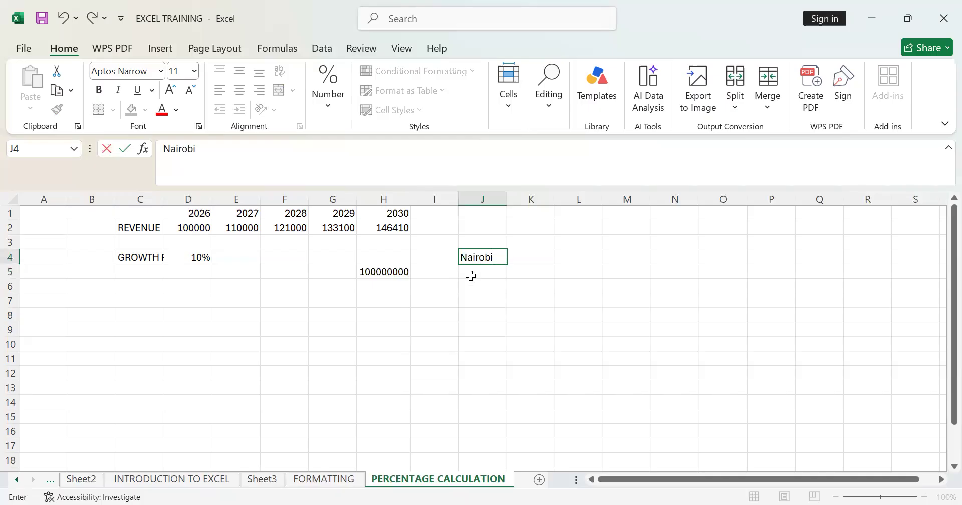
Enter the text mombasa in cell J6.
click(480, 286)
text(m)
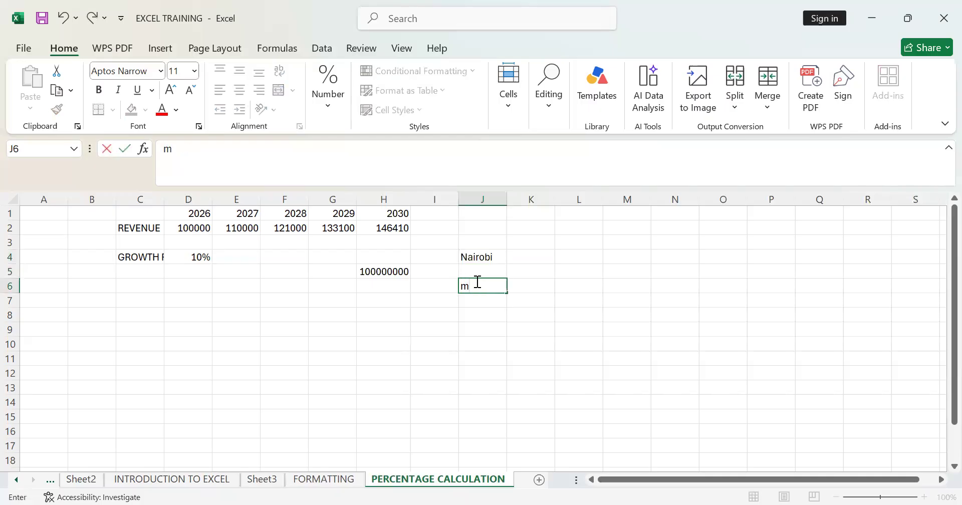
text(ombasqa)
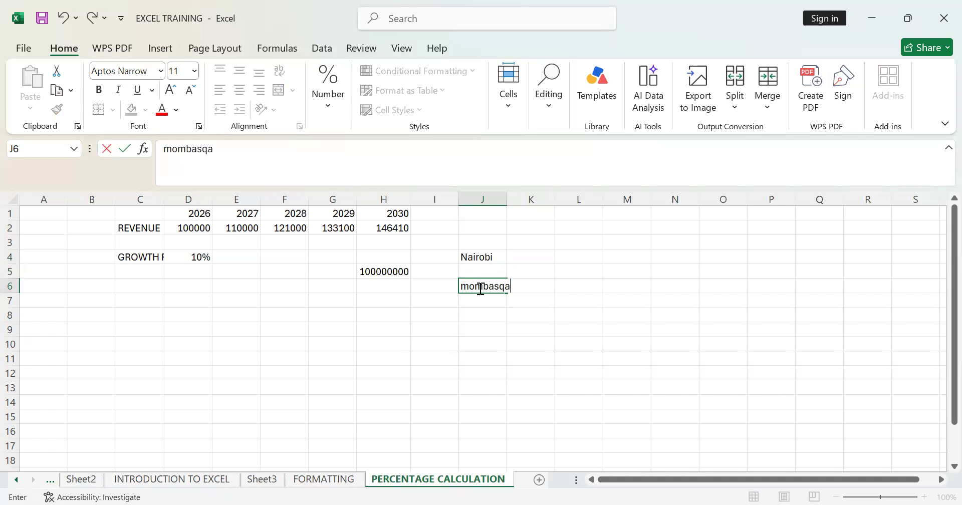
key(BackSpace)
text(a)
Enter kisumu in cell J8 and Nakuru in cell J10.
click(489, 316)
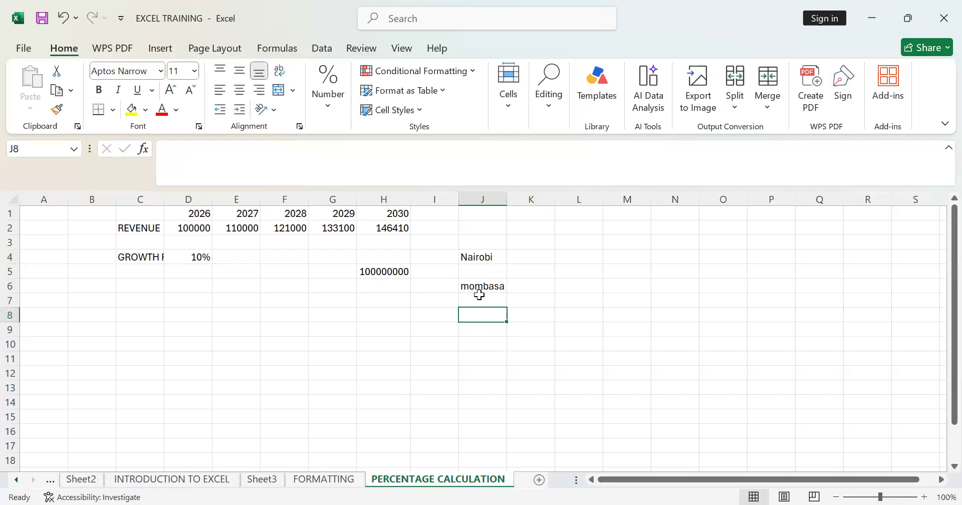
text(kisumu)
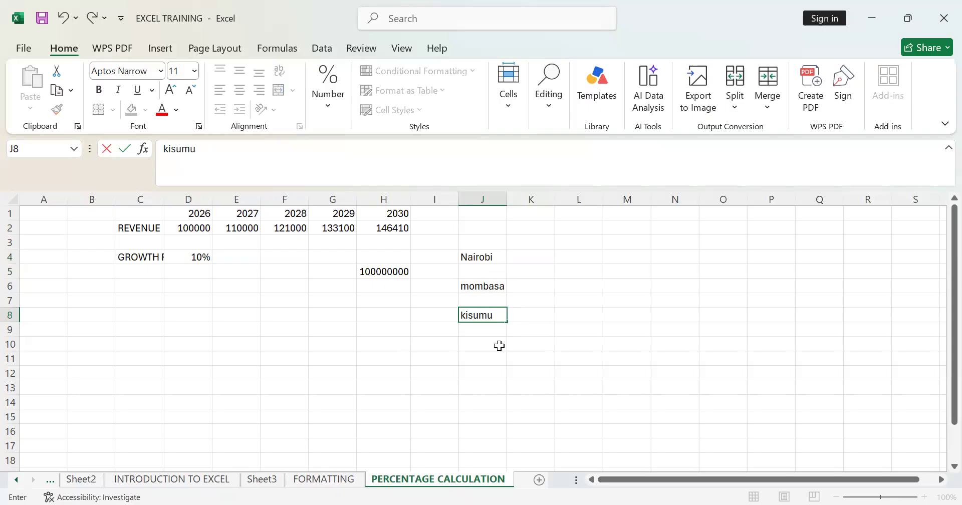
click(484, 340)
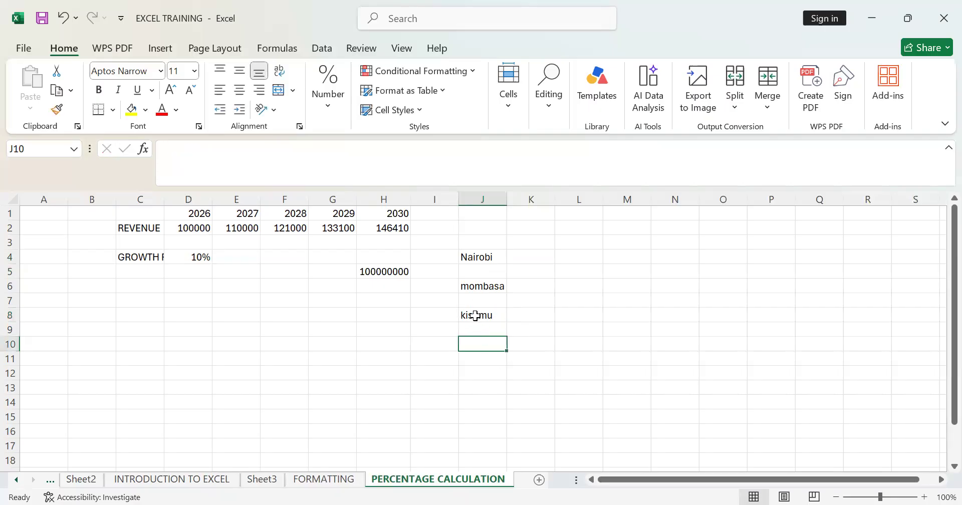
text(Na)
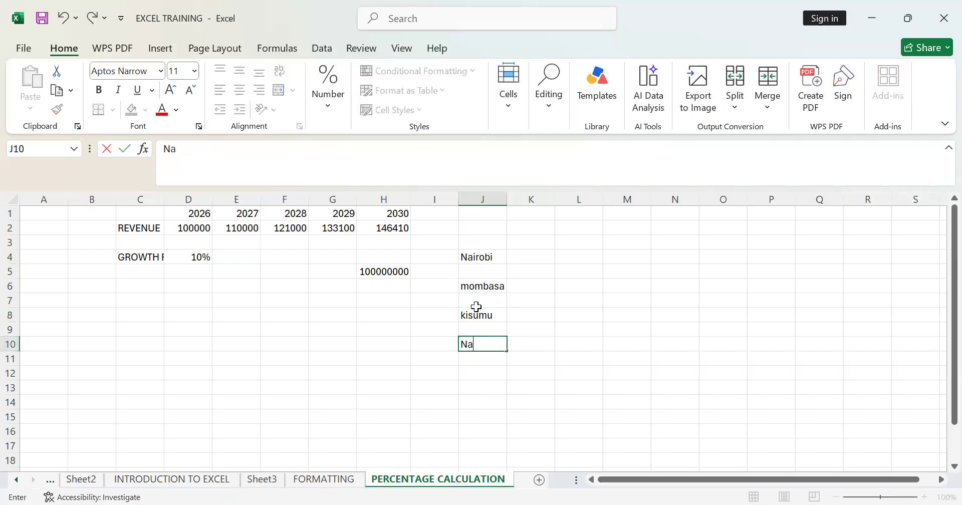
text(kuru)
Enter the percentages 25% for Nairobi in K4 and 15% for mombasa in K6.
click(519, 257)
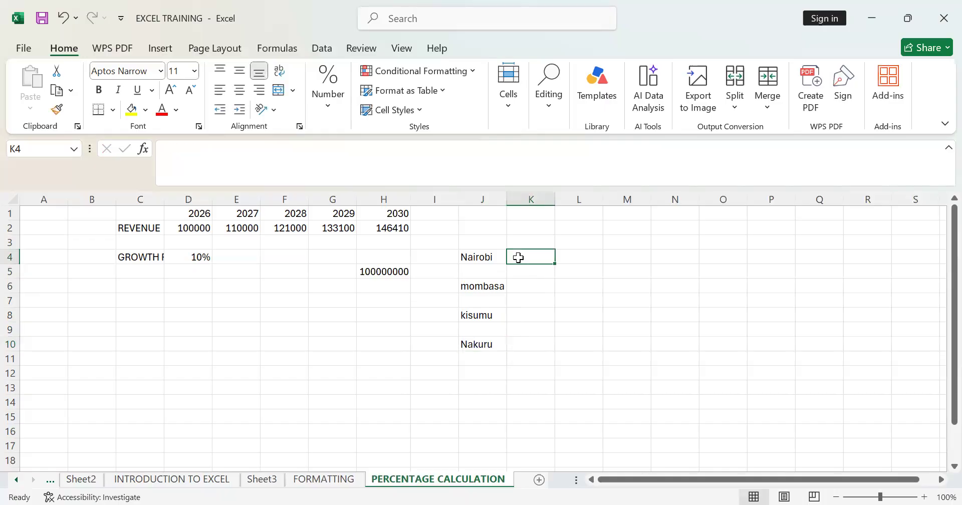
text(25)
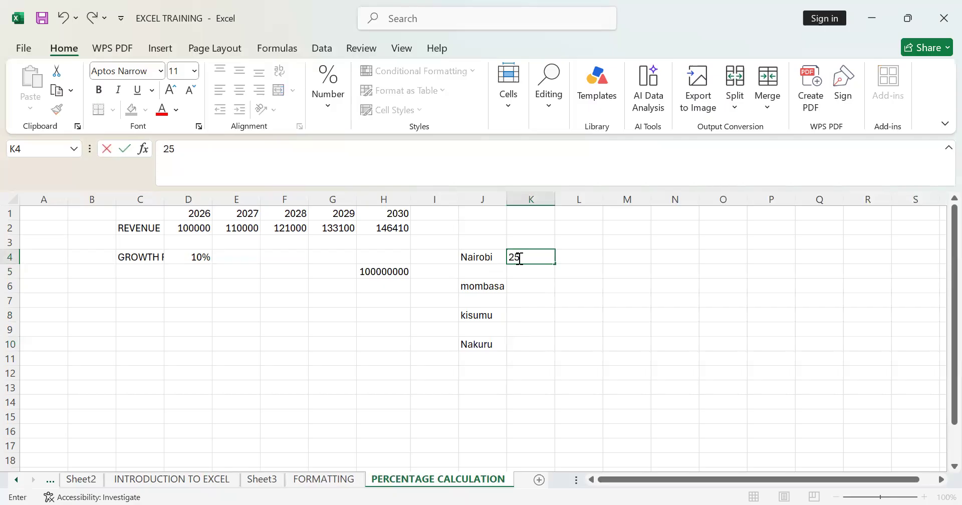
text(%)
click(532, 295)
click(525, 284)
text(1)
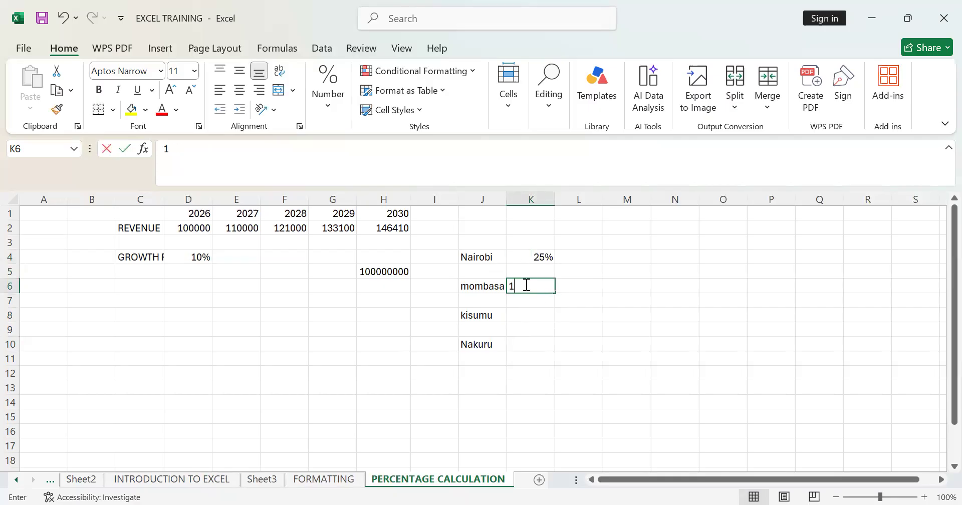
text(5%)
Enter the percentages 25% for kisumu in K8 and 35% for Nakuru in K10.
click(539, 312)
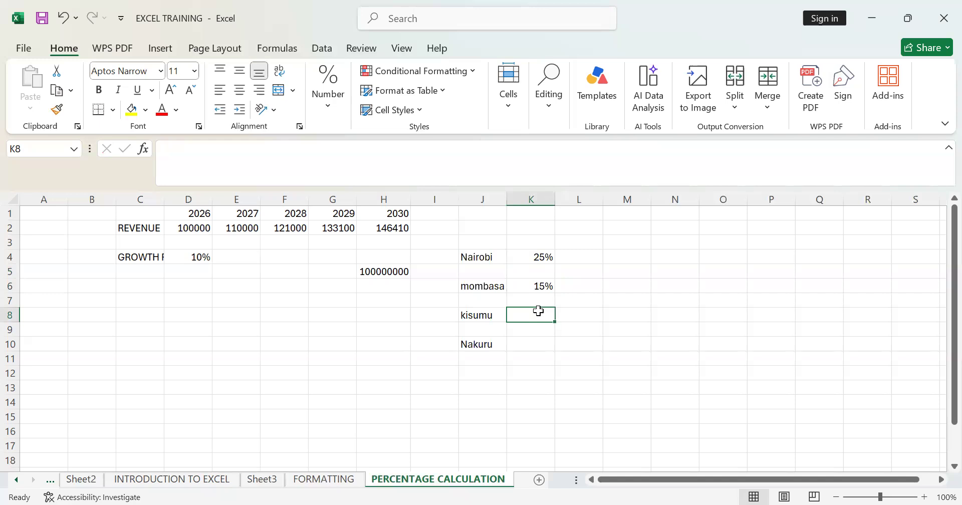
text(25%)
click(529, 344)
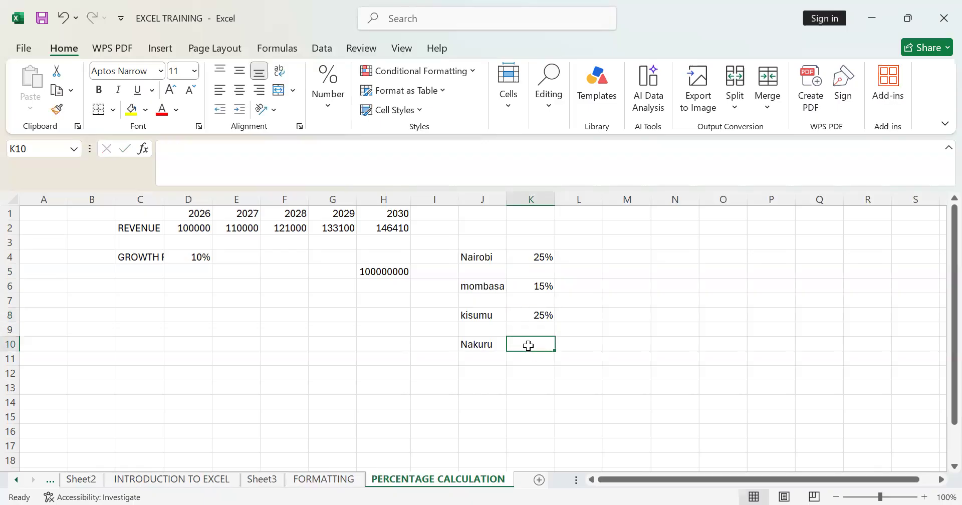
text(35)
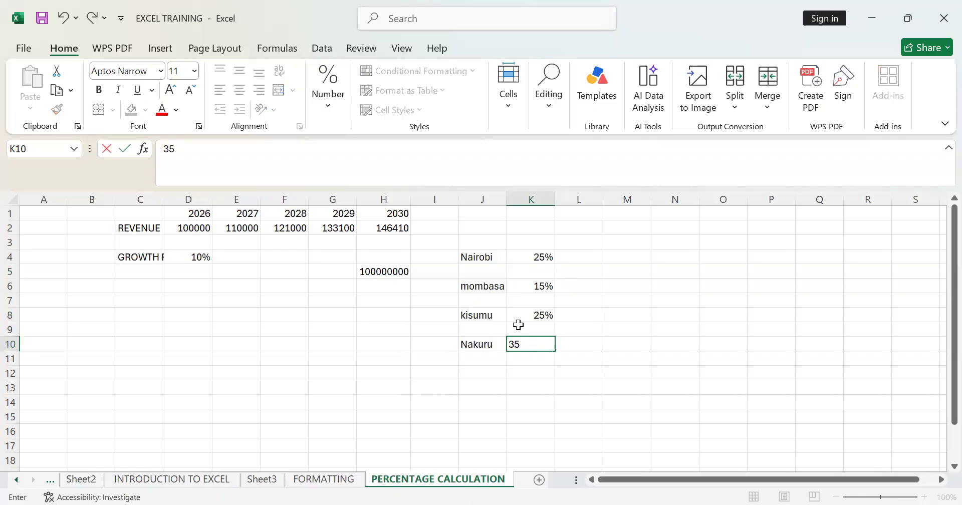
text(%)
click(557, 371)
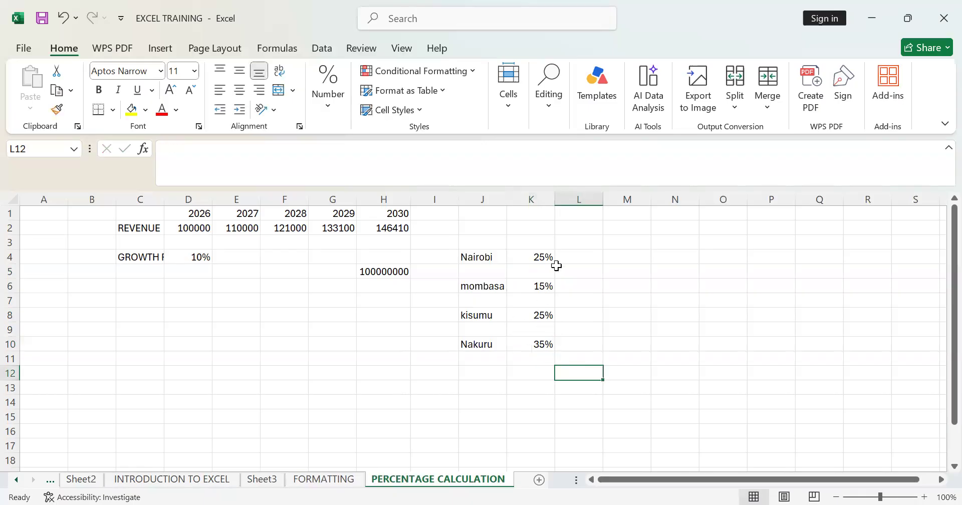
Begin a formula in cell L4, beside Nairobi's percentage.
click(394, 271)
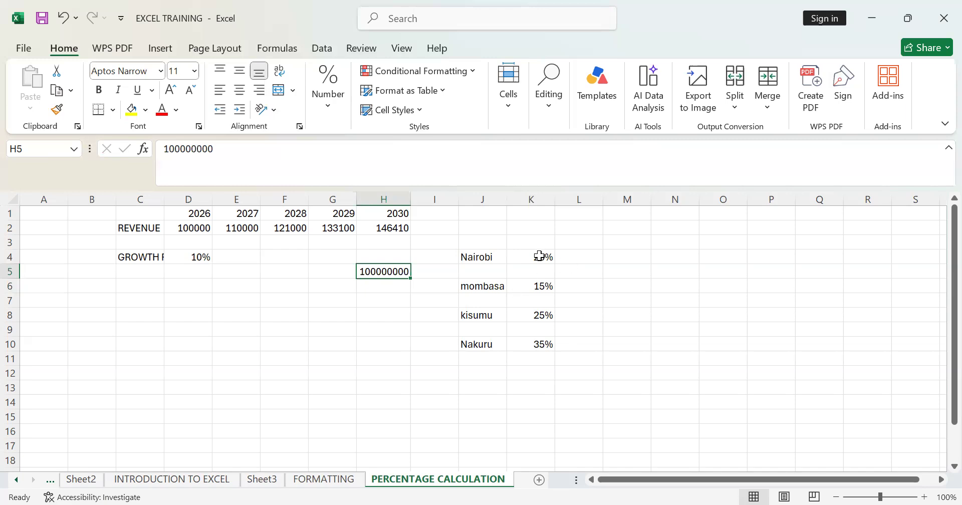
click(582, 258)
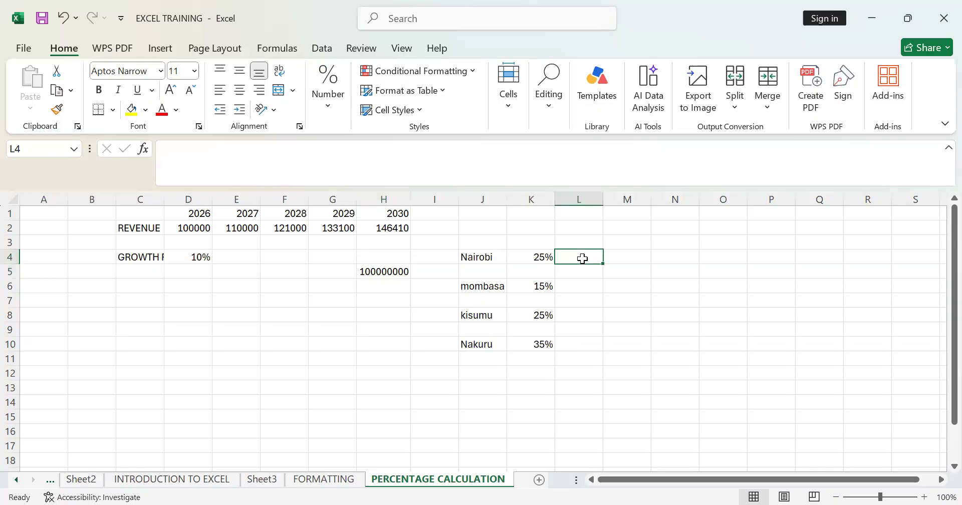
text(=)
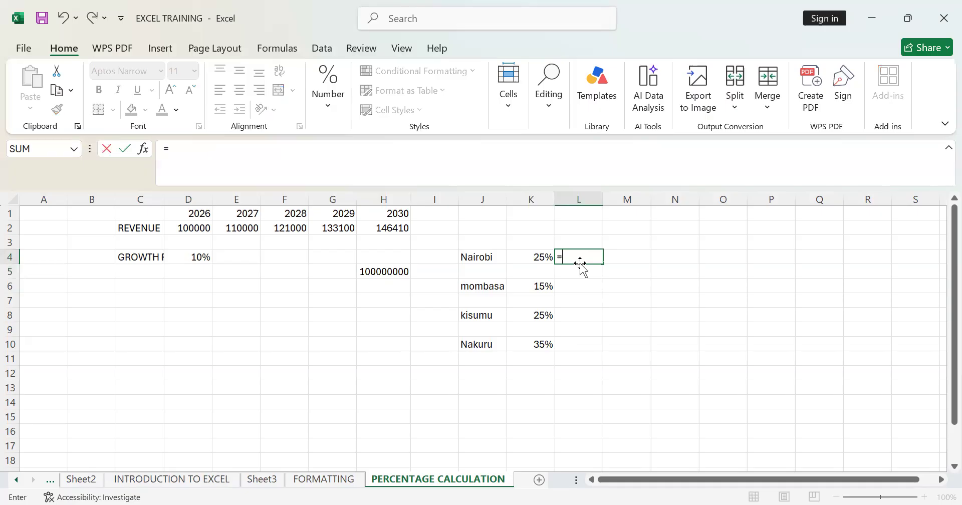
click(539, 257)
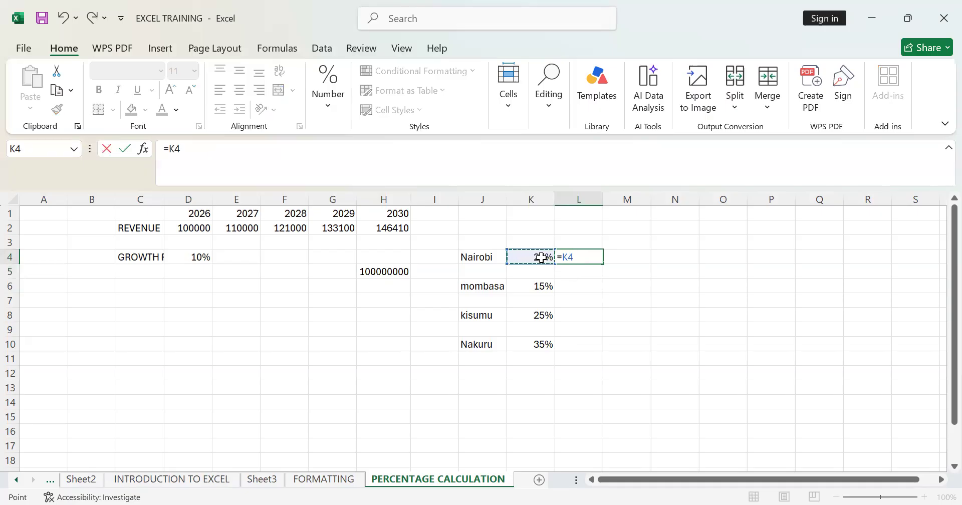
drag(540, 256, 591, 368)
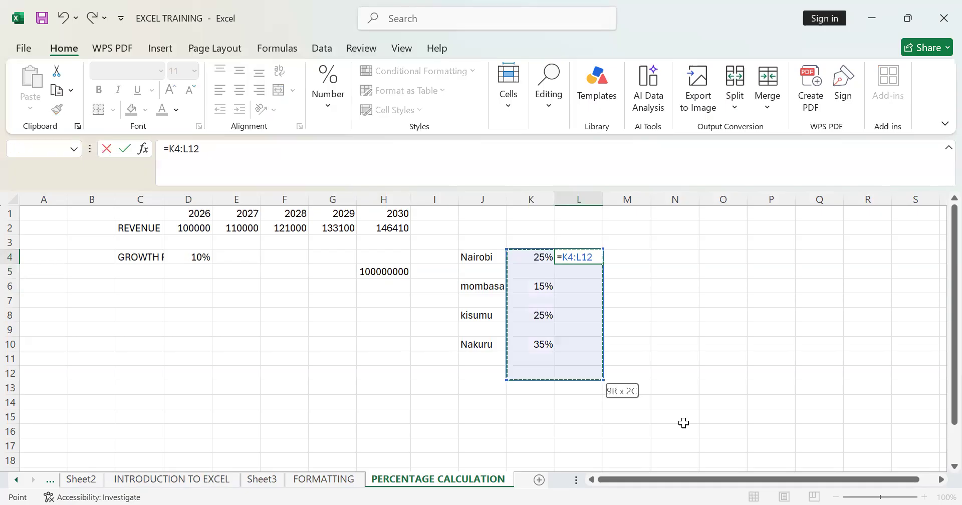
click(579, 272)
double_click(591, 256)
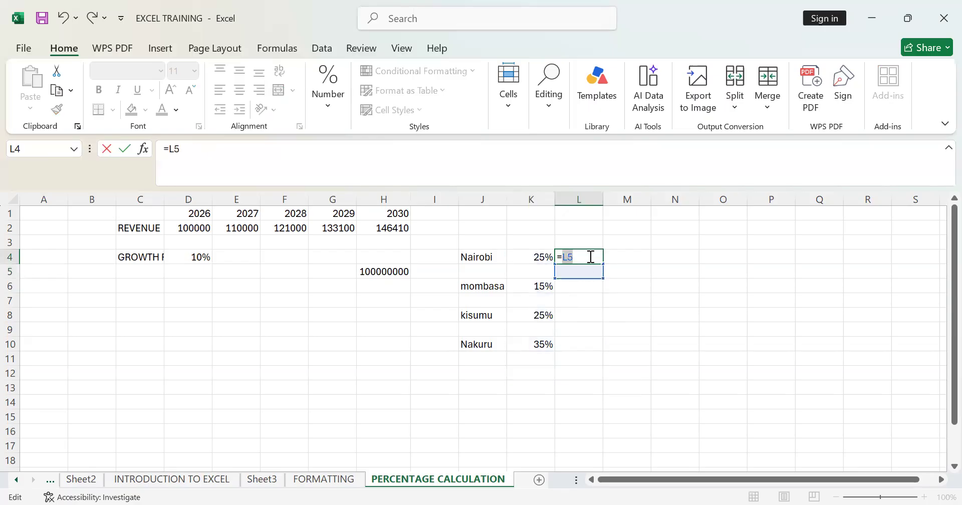
key(BackSpace)
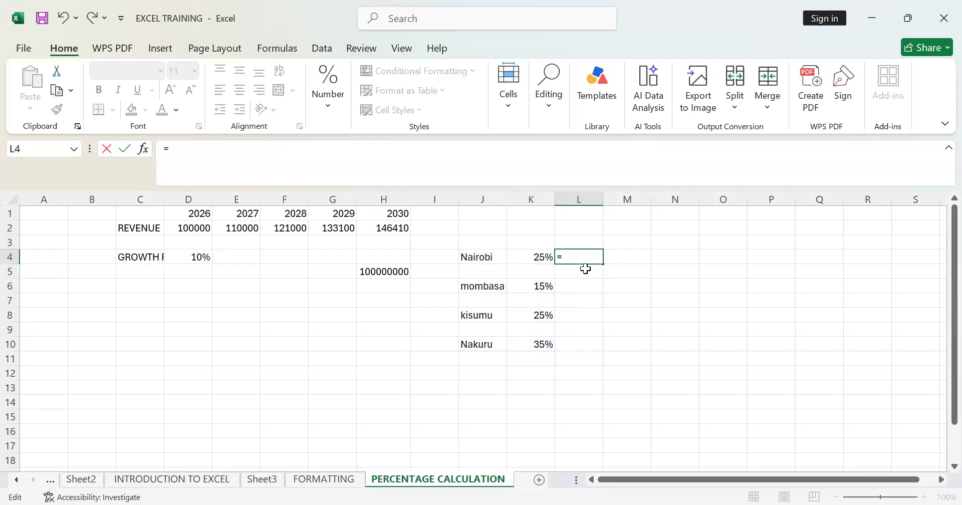
Complete the formula in L4 as =K4*$H$5, with an absolute reference to the total amount.
click(541, 271)
mouse_move(539, 256)
mouse_down()
mouse_move(543, 247)
mouse_move(542, 256)
mouse_up()
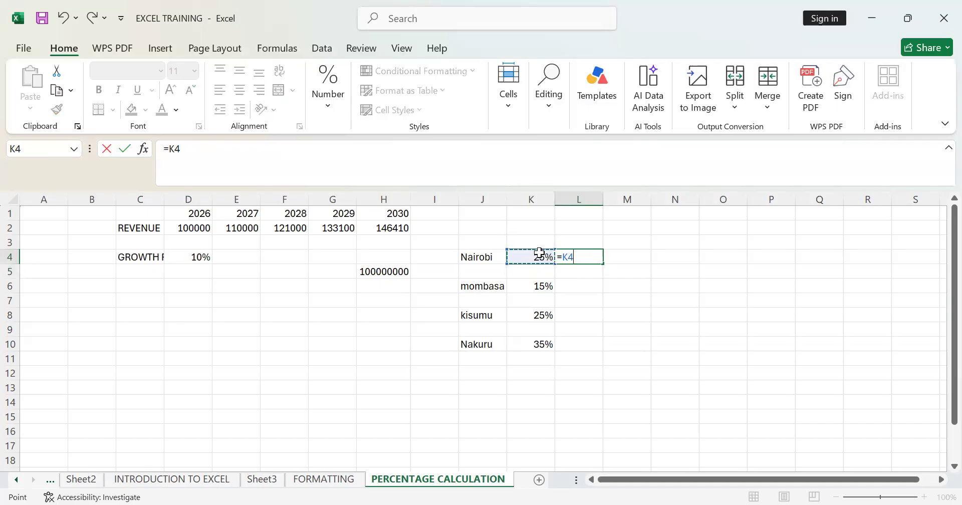
text(*)
click(376, 273)
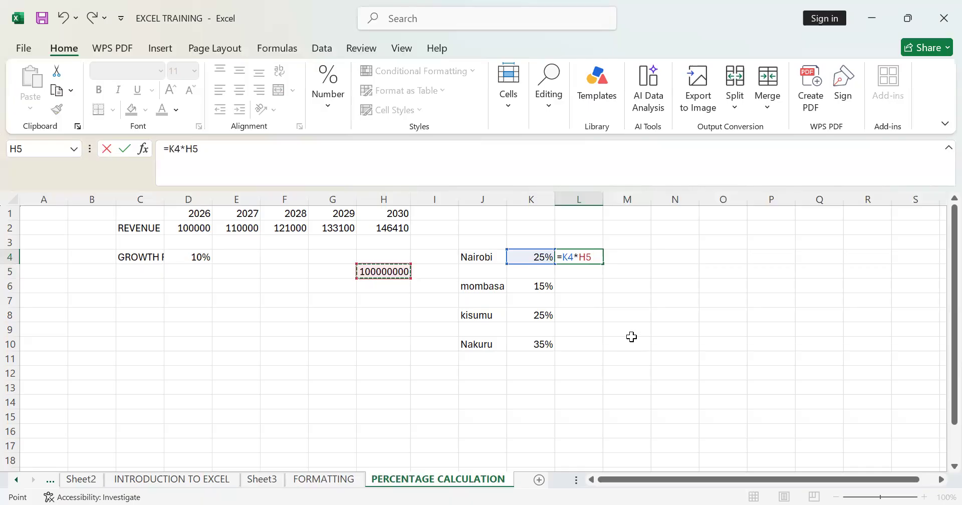
key(F4)
key(Return)
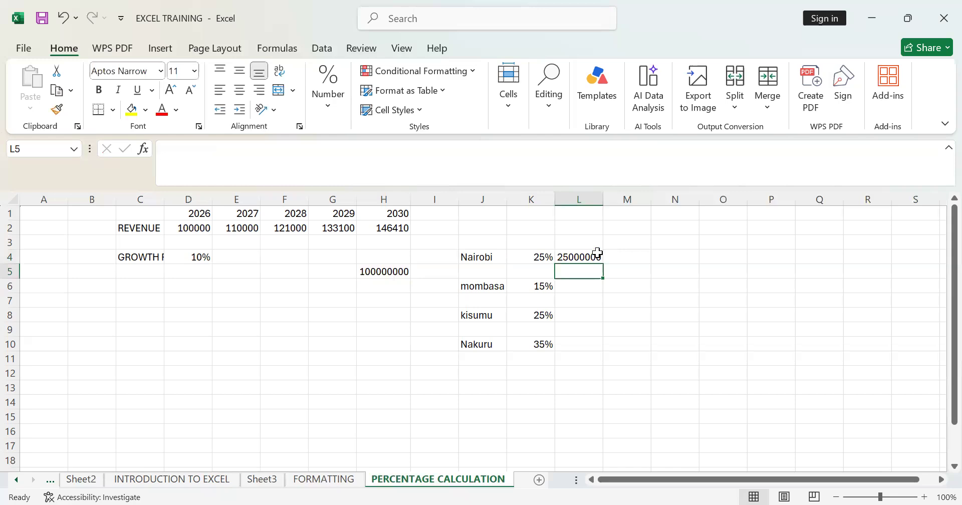
Fill the Nairobi allocation formula from L4 down to L10.
click(597, 253)
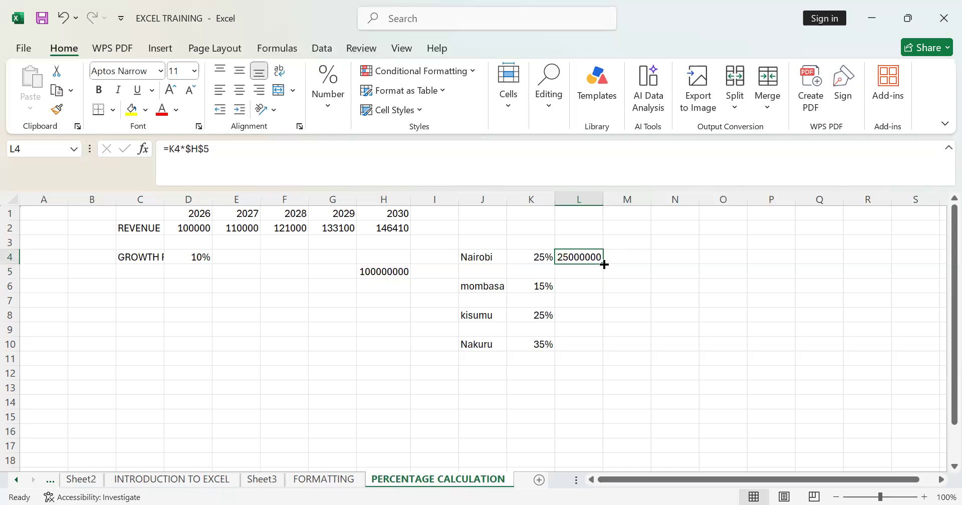
drag(604, 265, 604, 264)
drag(604, 263, 590, 353)
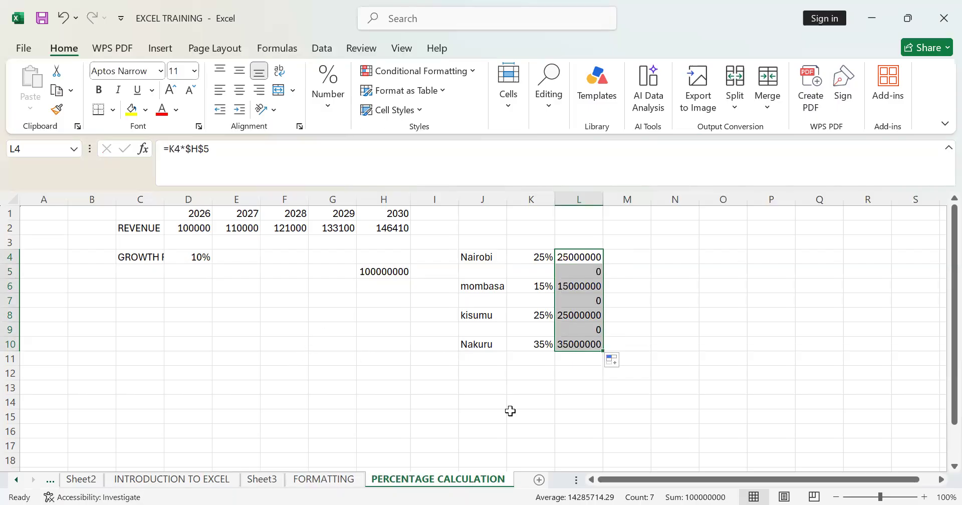
click(63, 18)
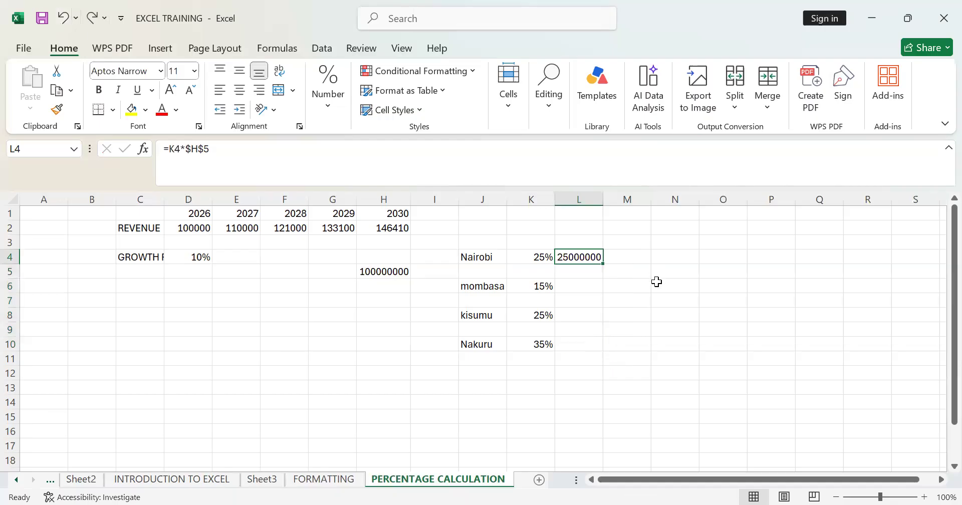
drag(602, 263, 576, 349)
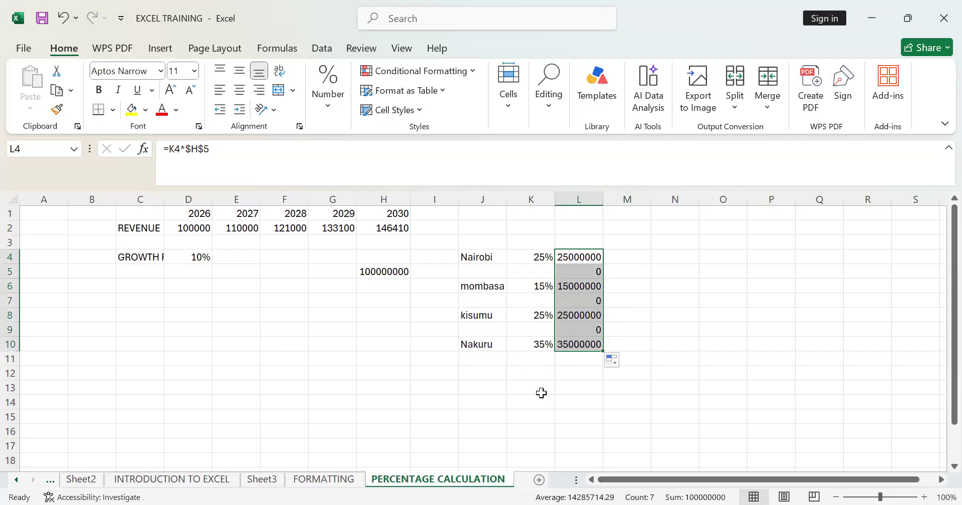
Total the city allocations in L11 with =SUM(L4:L10).
click(575, 360)
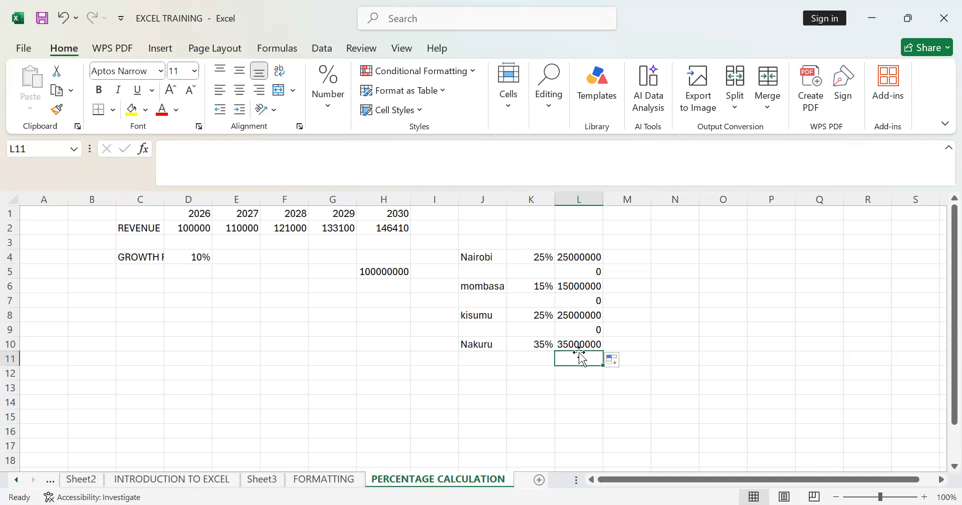
key(alt)
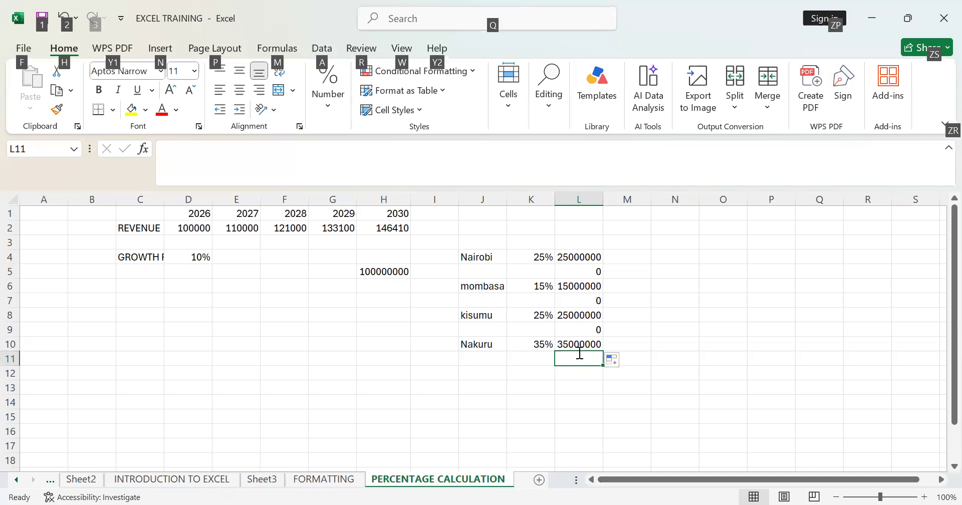
key(alt+=)
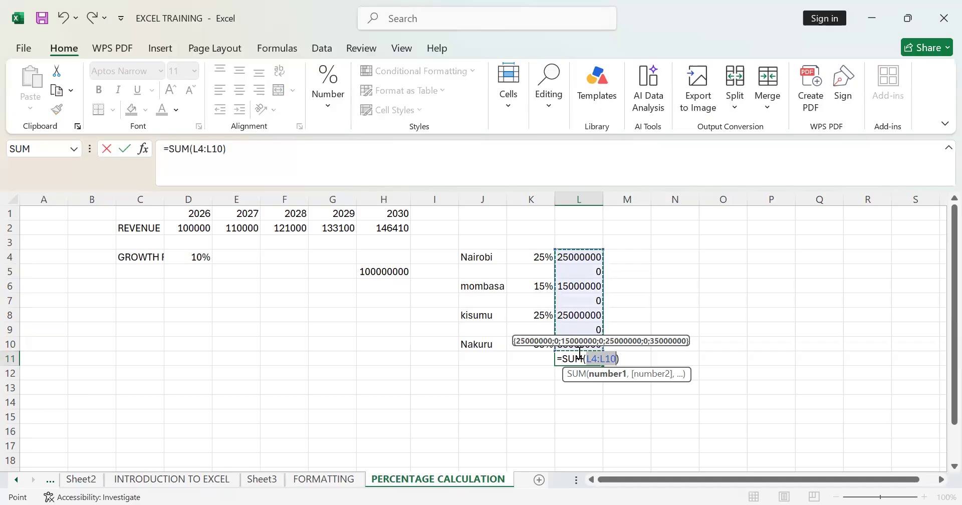
key(Return)
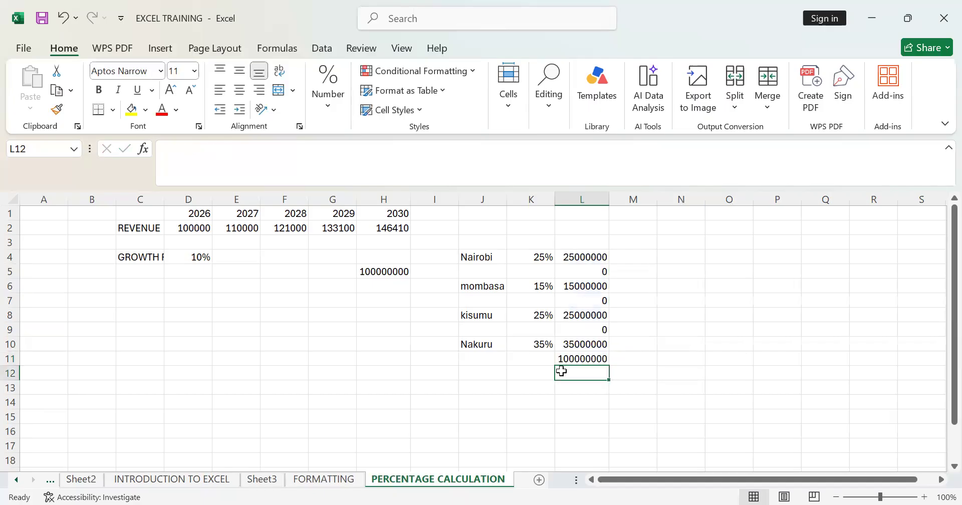
Apply a Top and Thick Bottom Border to the total in cell L11.
drag(581, 355, 564, 340)
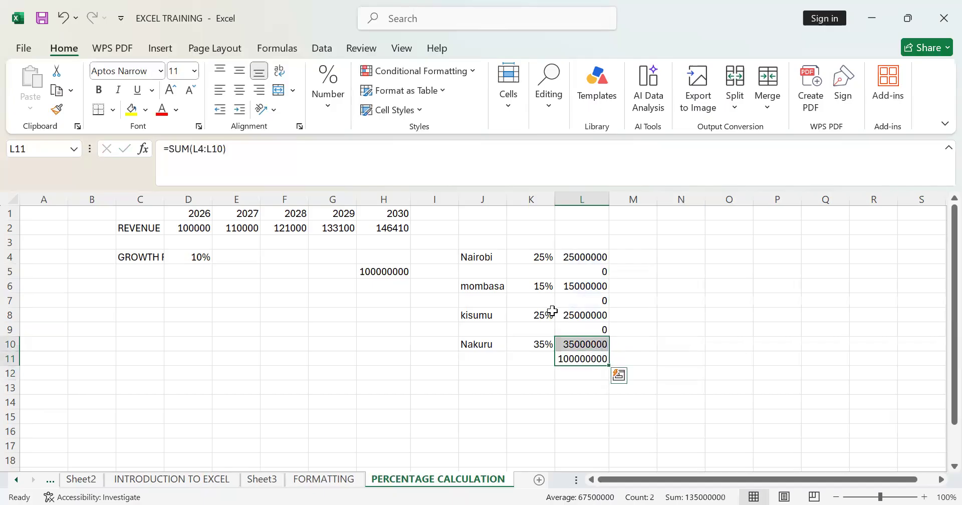
click(568, 355)
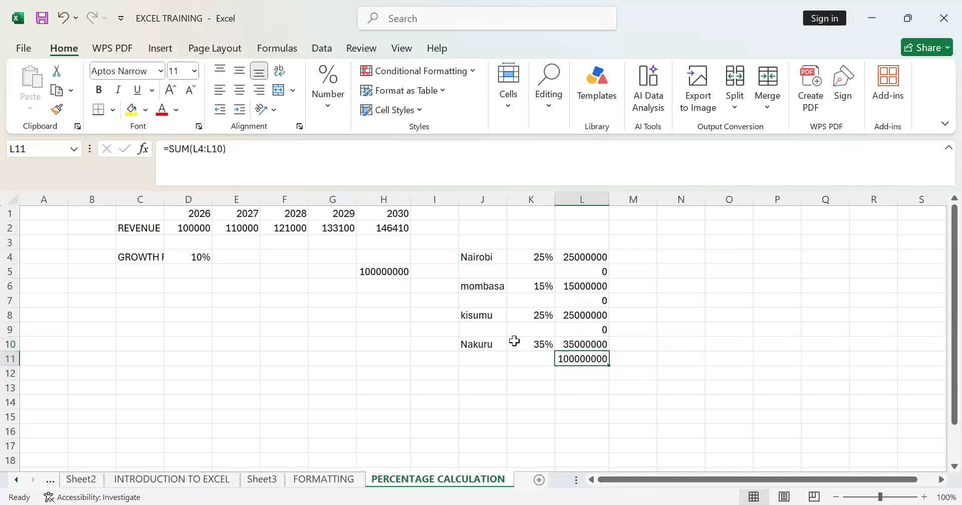
click(113, 109)
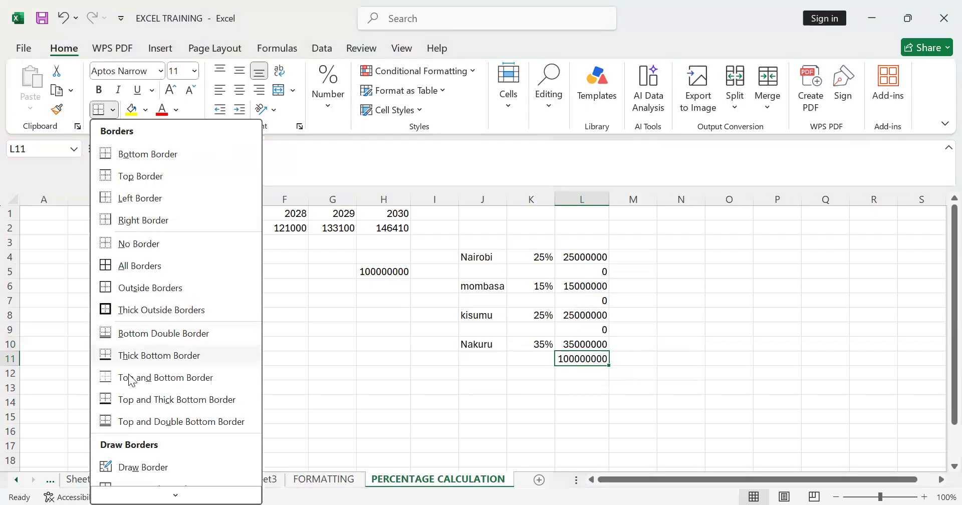
click(141, 399)
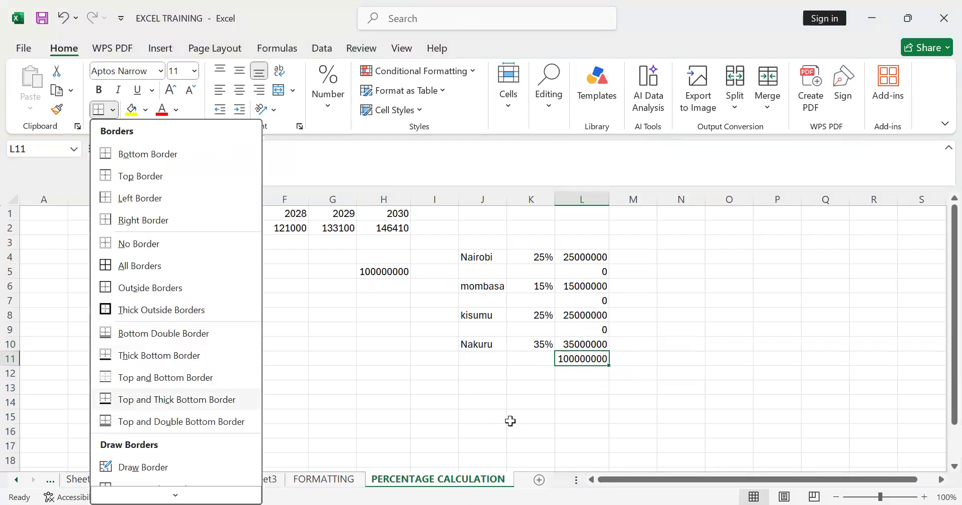
click(512, 419)
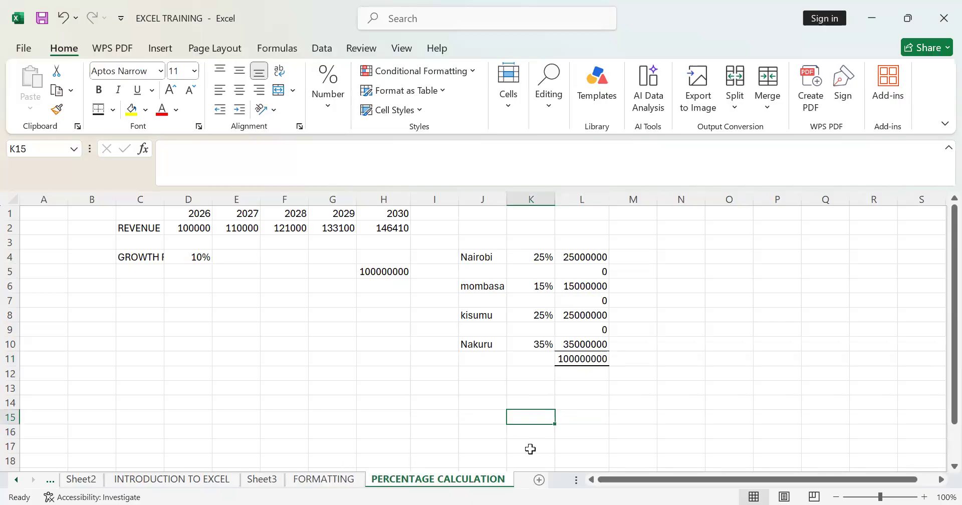
click(611, 361)
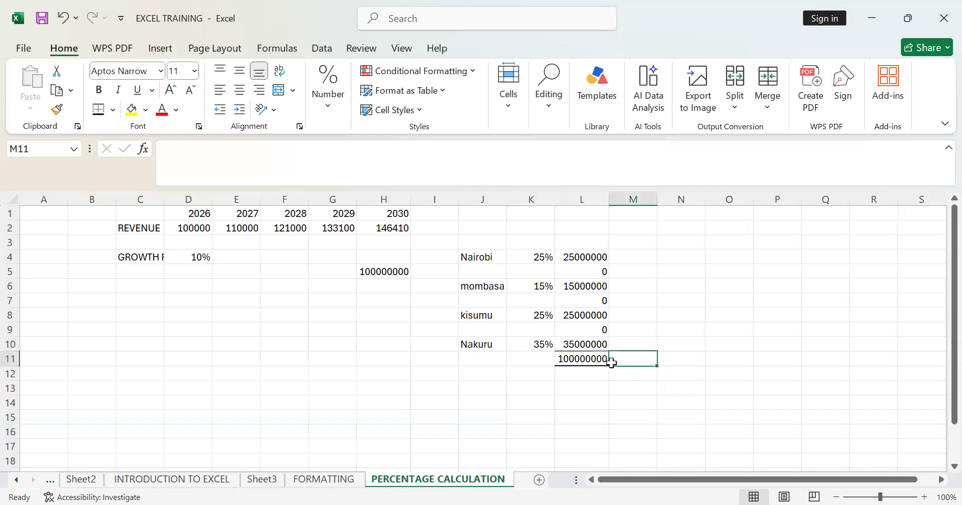
click(589, 363)
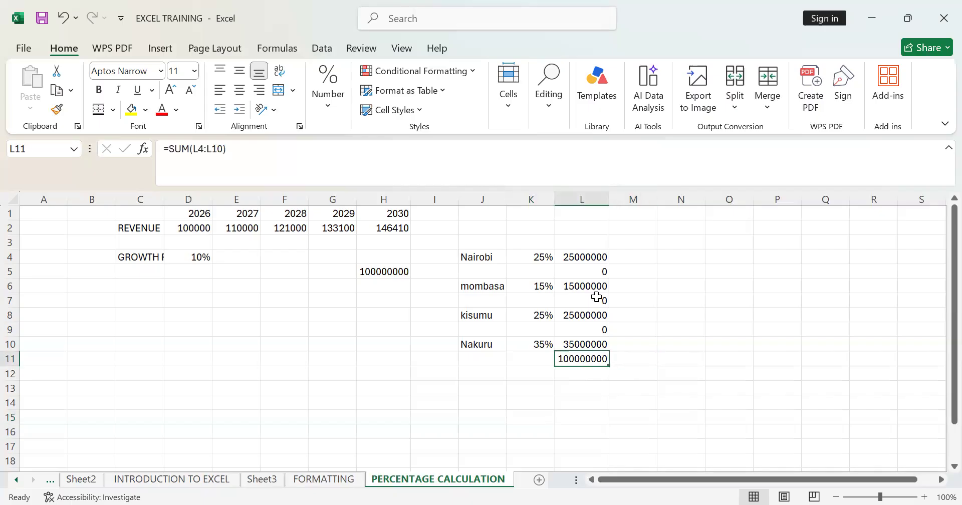
drag(581, 253, 584, 315)
Add a new worksheet after PERCENTAGE CALCULATION and rename it DATA VALIDATION.
click(537, 480)
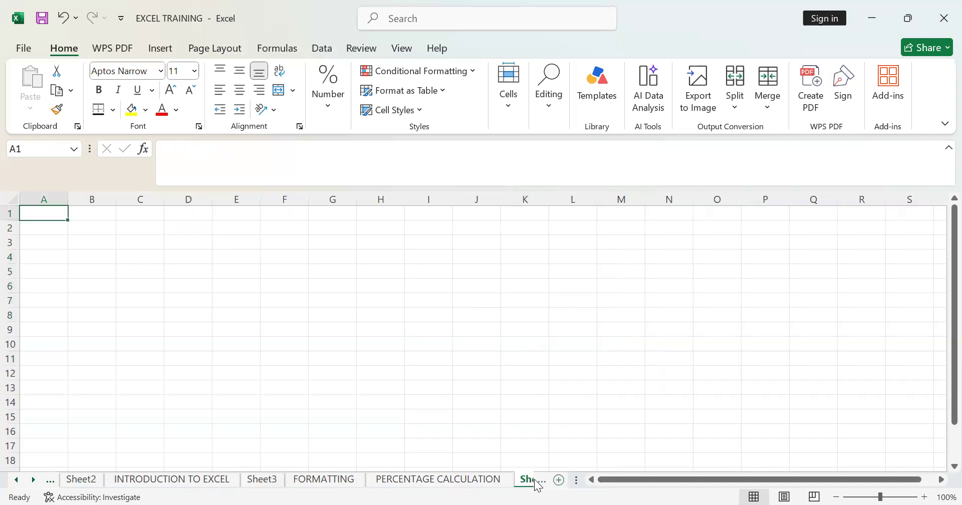
double_click(491, 479)
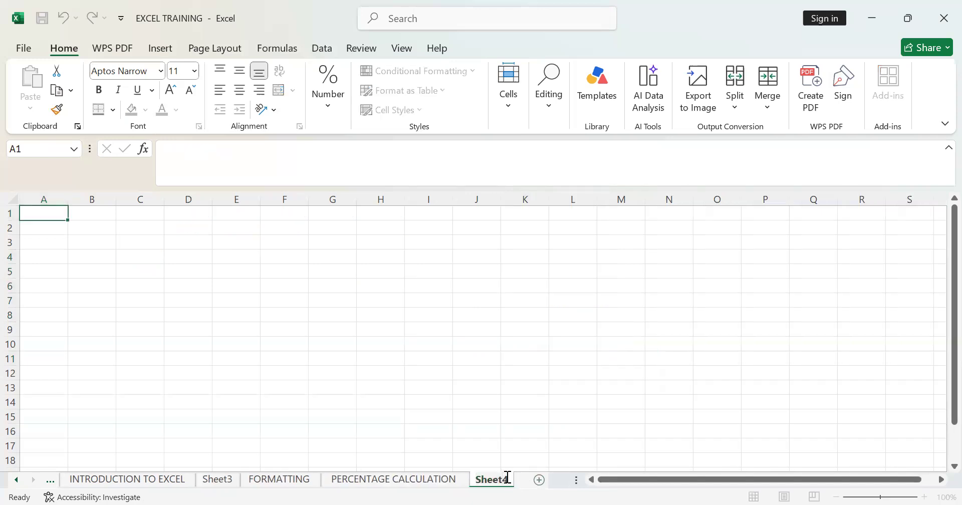
double_click(508, 476)
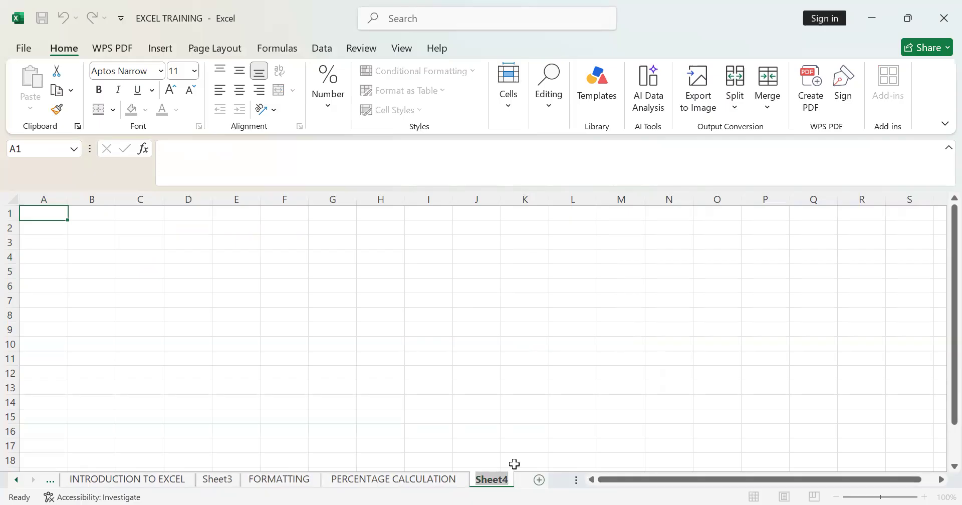
key(BackSpace)
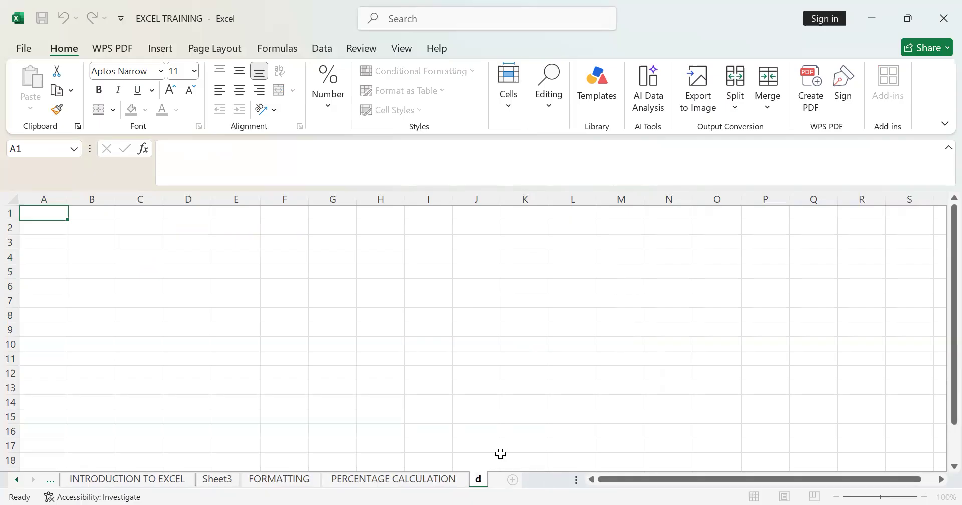
text(DATA)
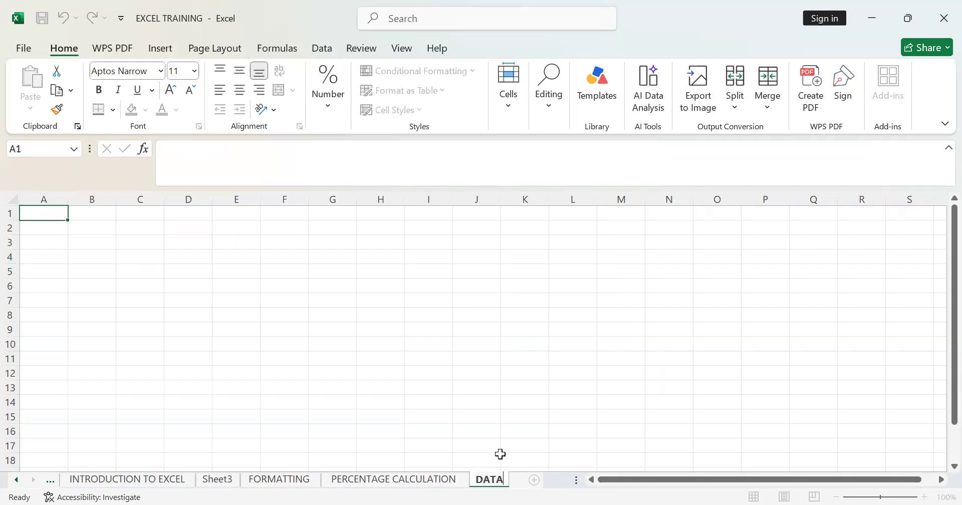
text( VALI)
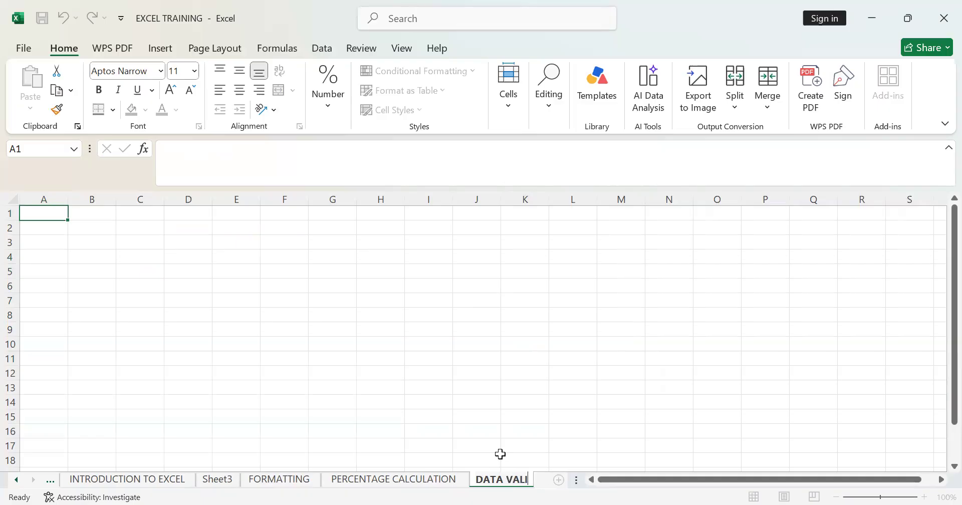
text(DATION)
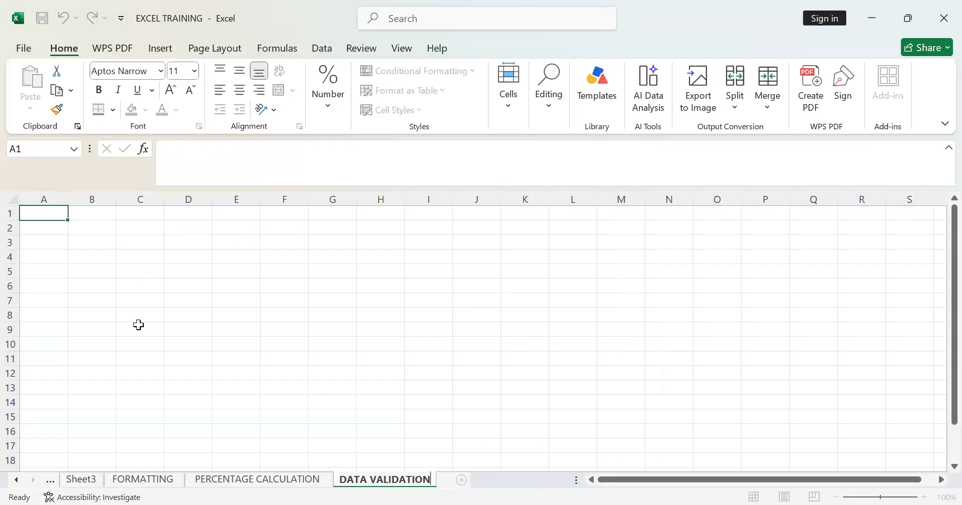
click(125, 319)
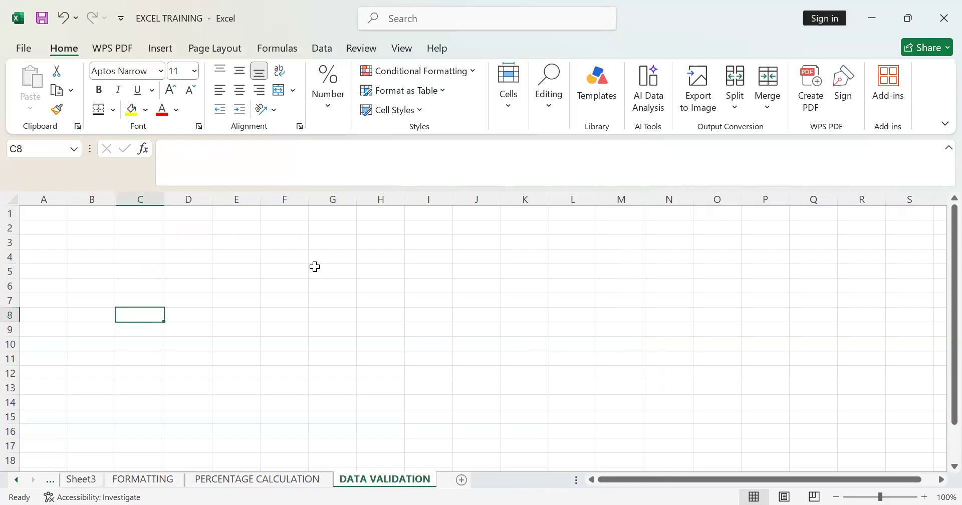
click(156, 217)
drag(155, 217, 140, 387)
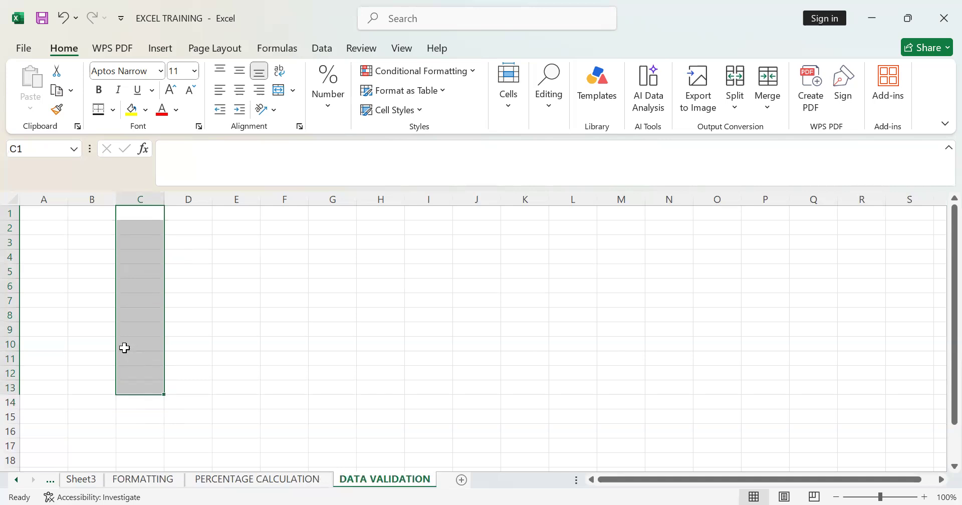
click(286, 283)
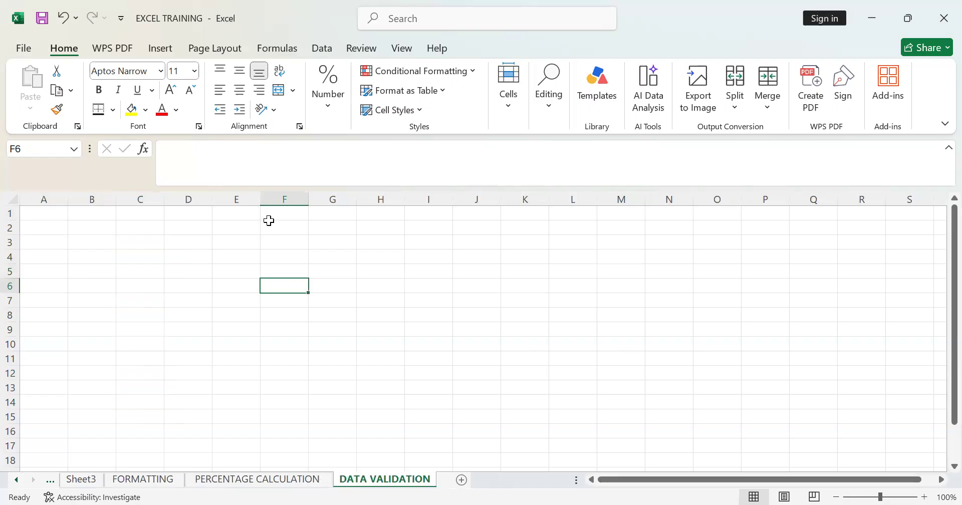
Select the range F1:F55 and open the Data Validation settings for it.
click(304, 213)
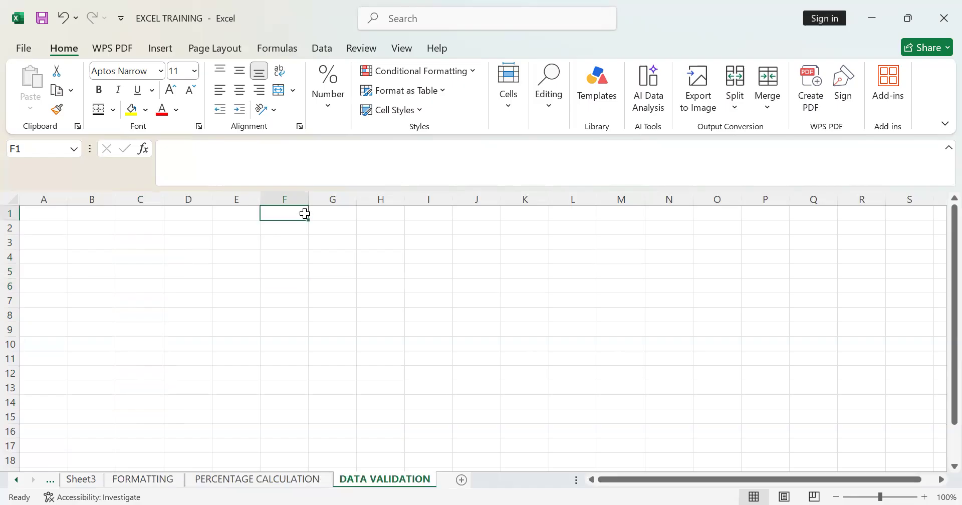
drag(303, 234, 281, 430)
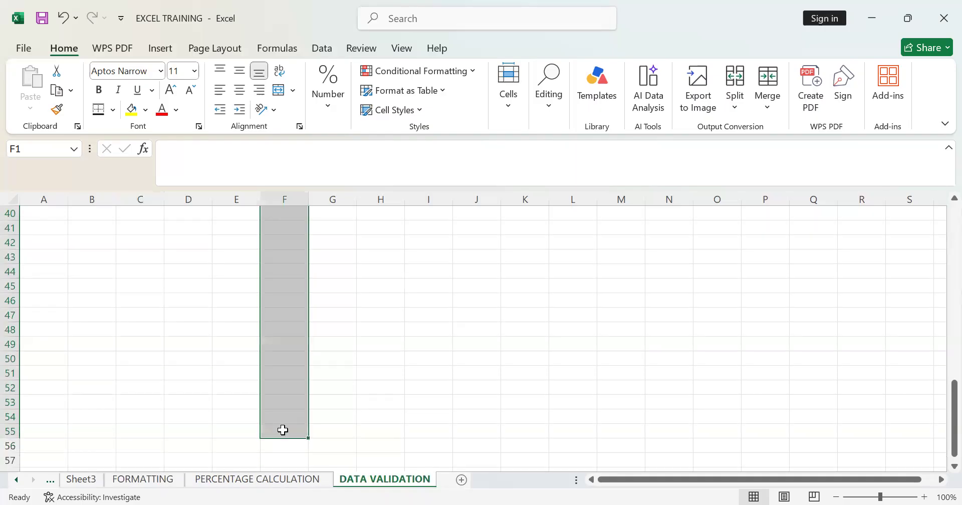
right_click(290, 295)
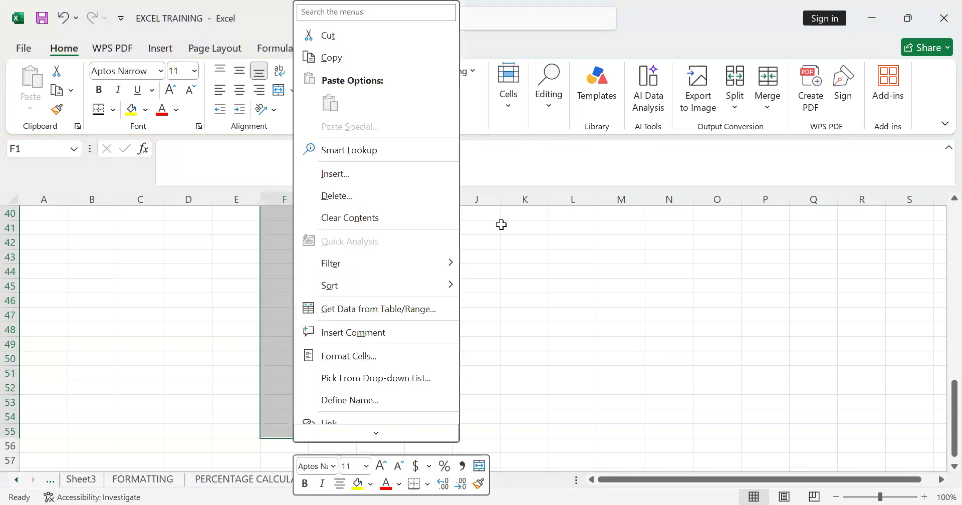
scroll(275, 258, up, 13)
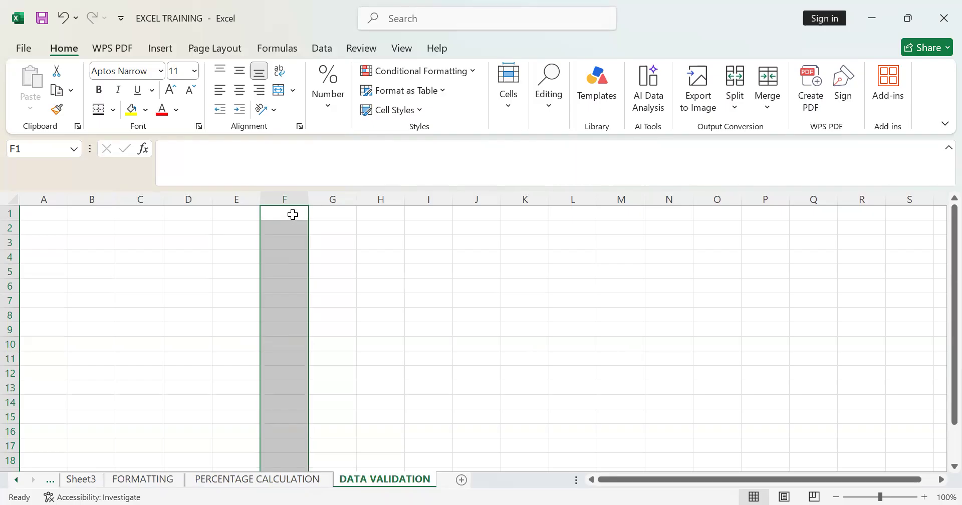
click(325, 53)
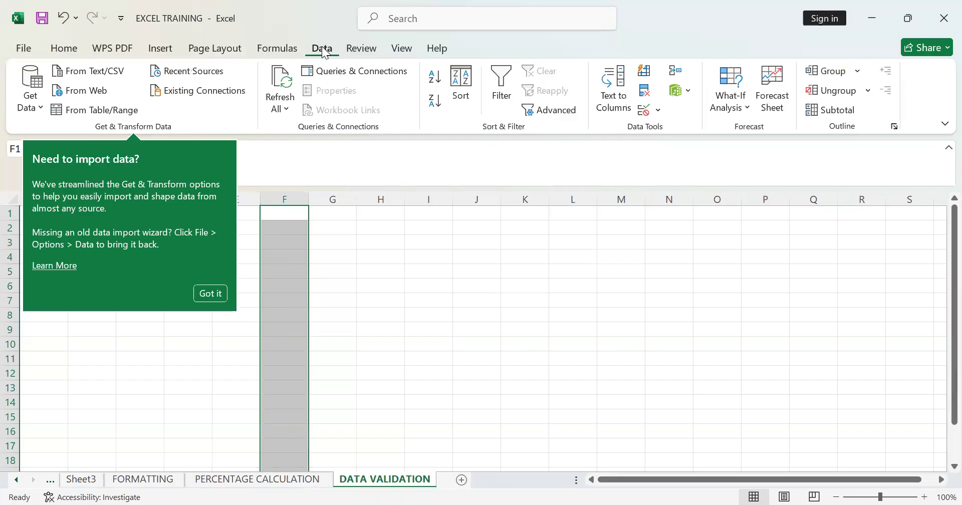
click(658, 111)
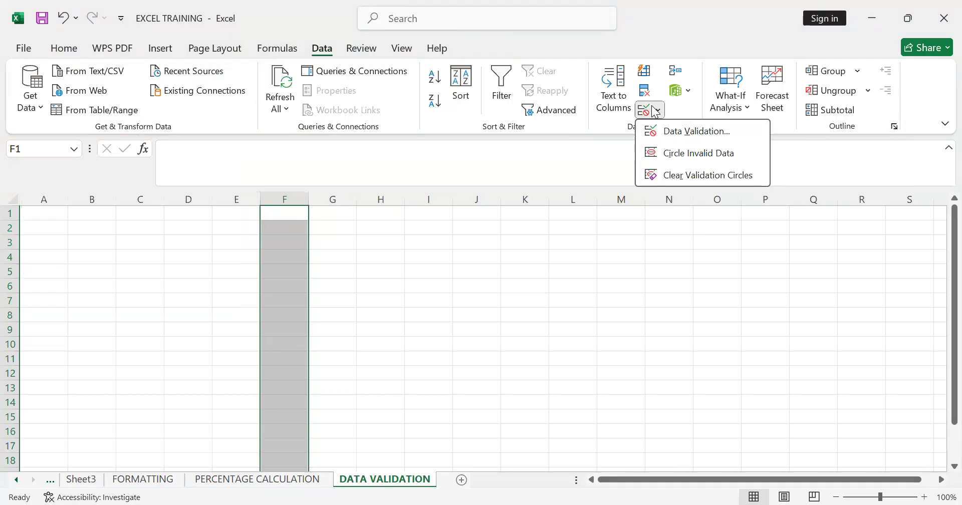
click(680, 135)
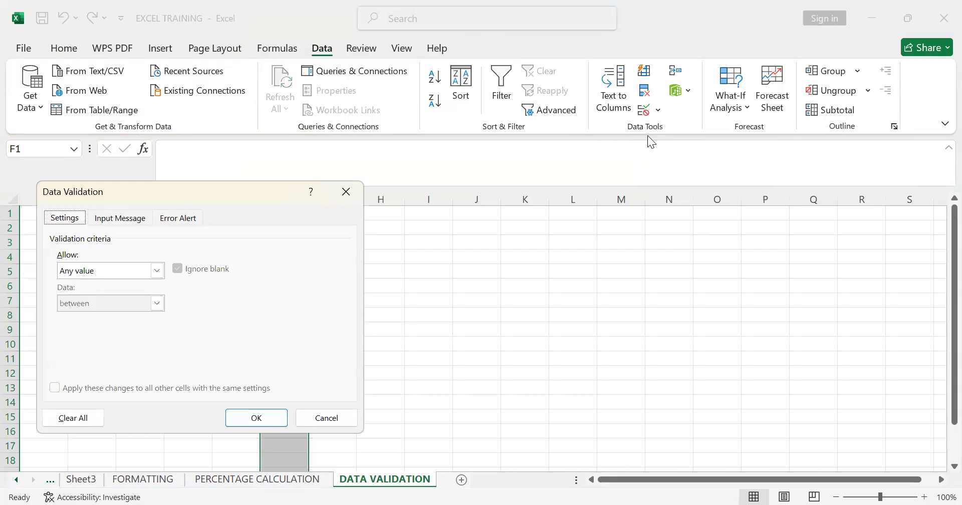
Restrict the selected cells to a List with the source MONDAY, TUESDAY, WEDNESDAY, THURDAY, FRIDAY, SATURDAY, SUNDAY, and apply the validation.
click(157, 271)
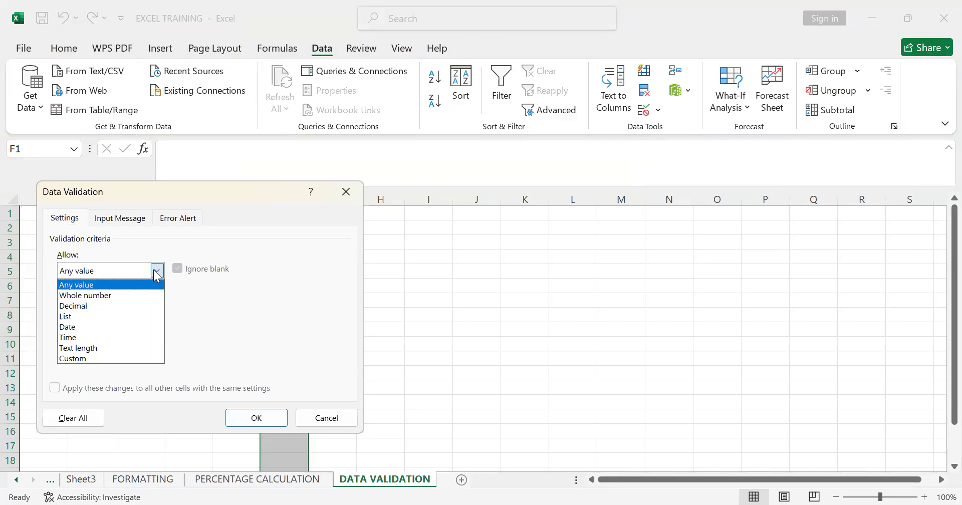
click(92, 315)
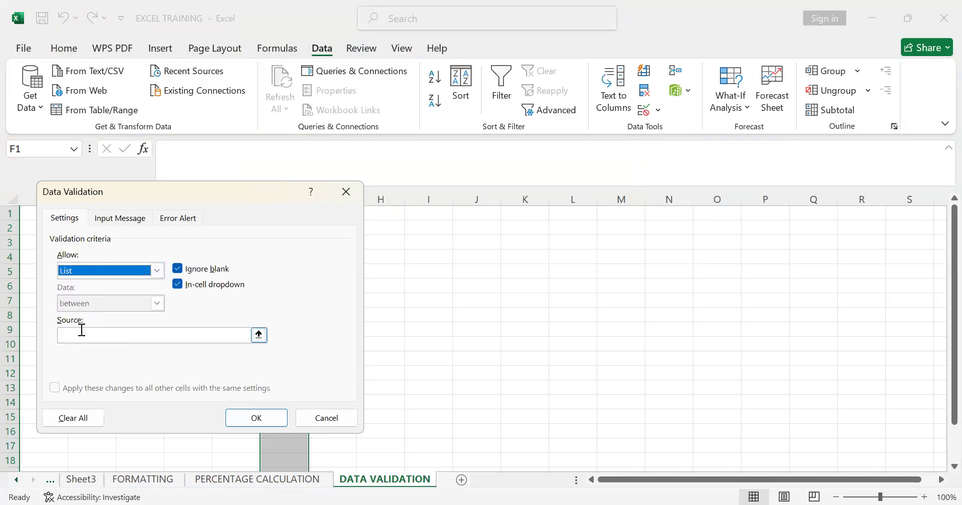
click(79, 334)
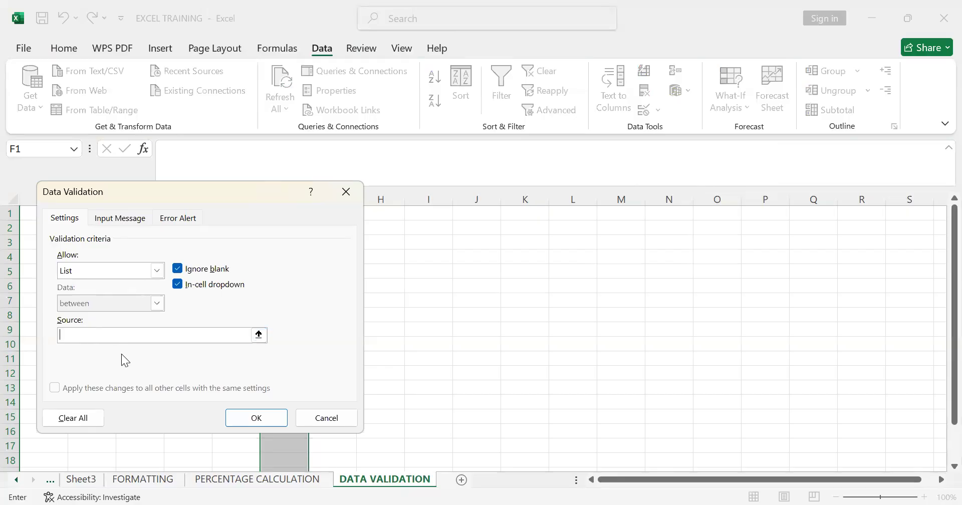
text(MONDAY)
text(, TUESDAY, W)
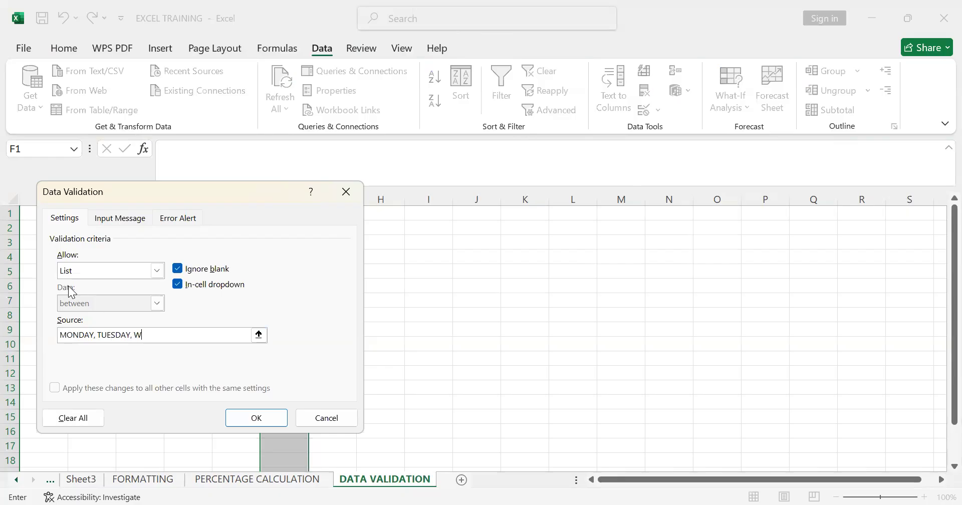
text(EDNESDAY, THUR)
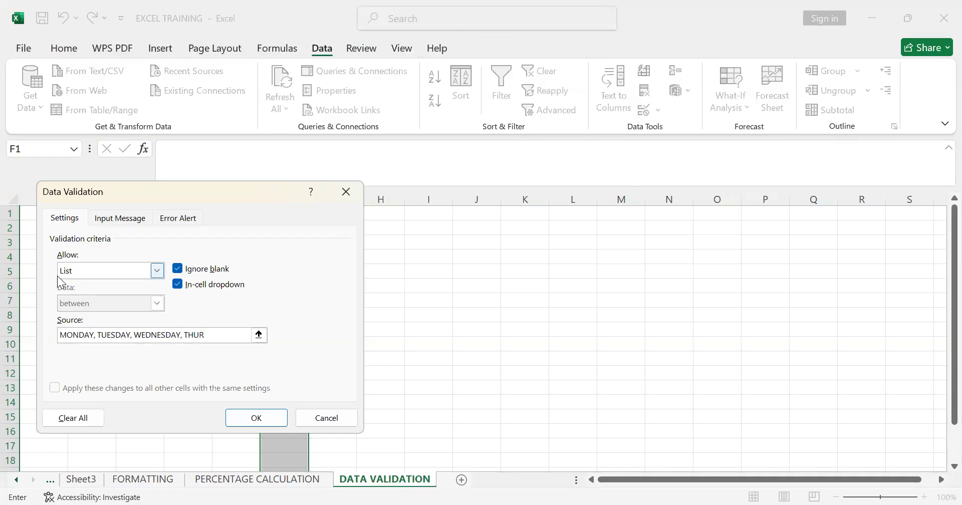
text(DAY, FRIDAY )
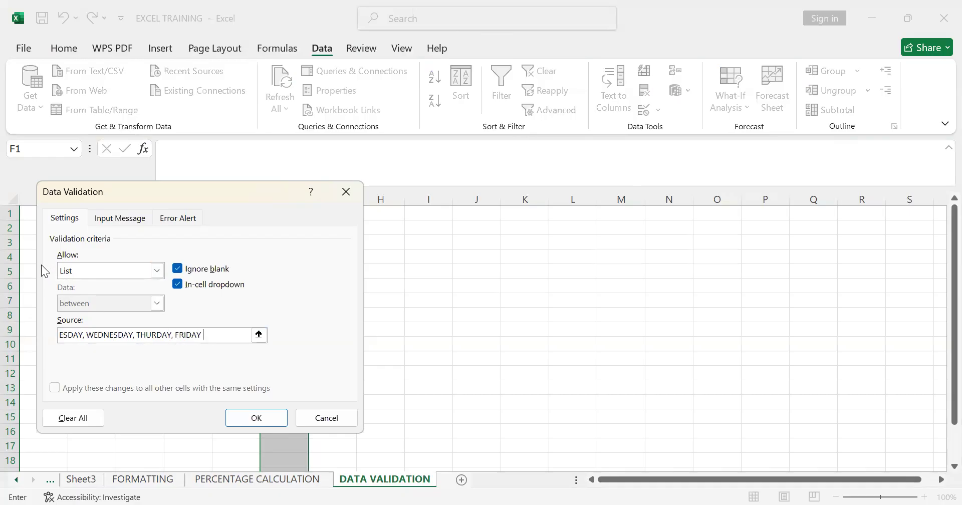
text(, SATURDAY, SUNDA)
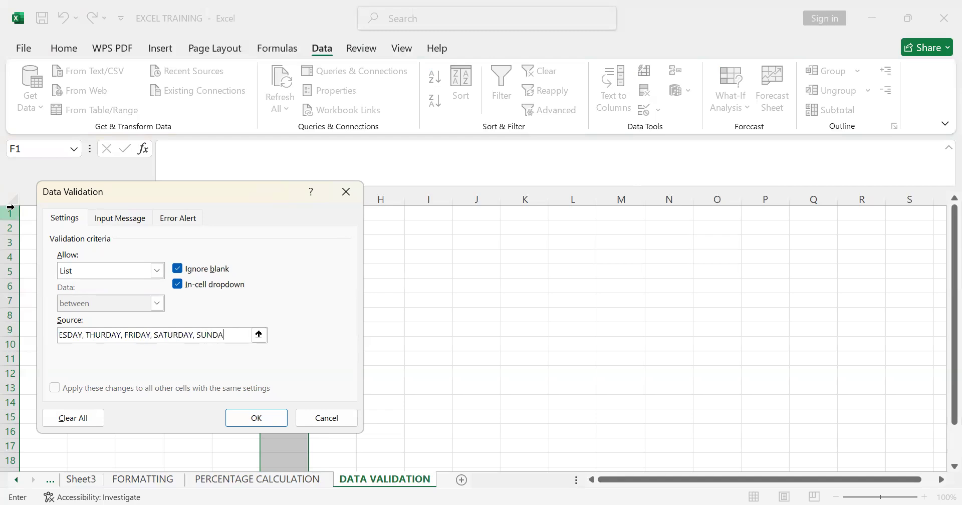
text(Y)
click(264, 421)
click(397, 359)
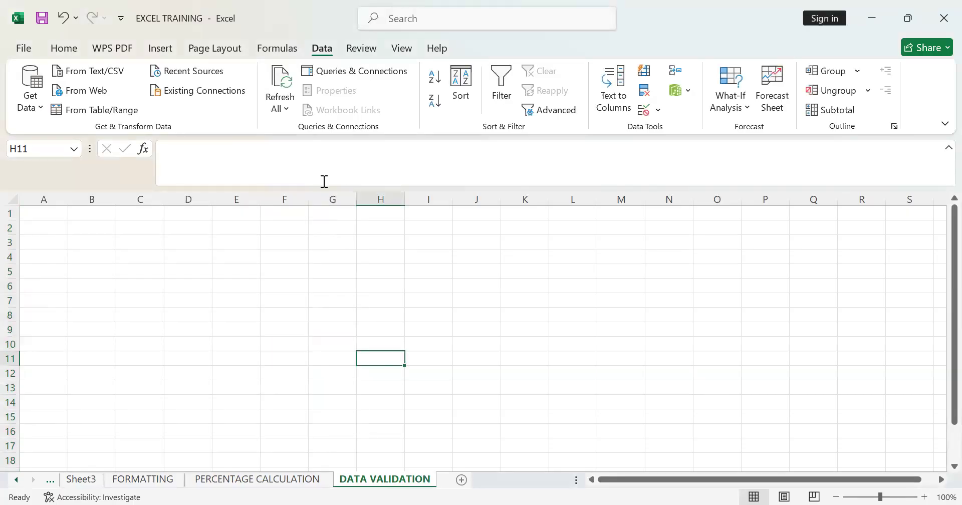
Choose MONDAY from the validation list in cell F1.
click(299, 214)
click(409, 237)
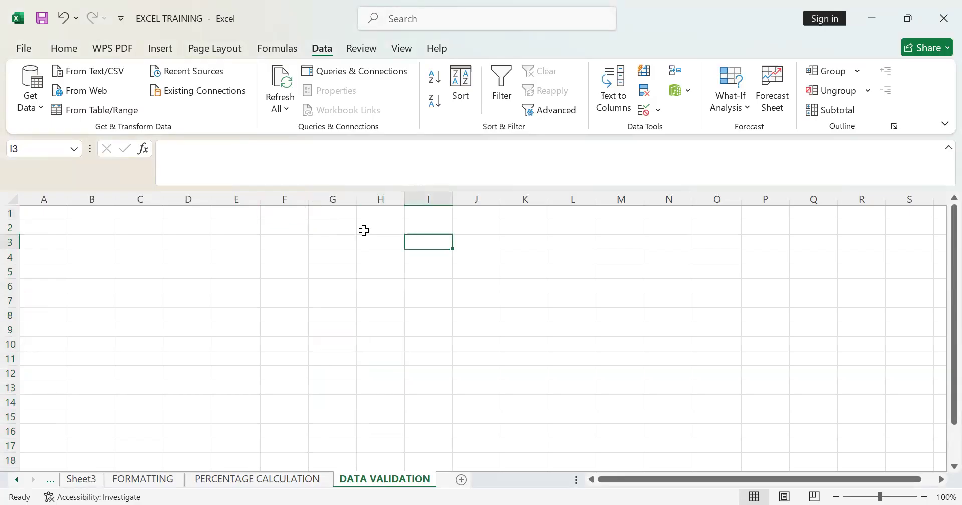
click(294, 210)
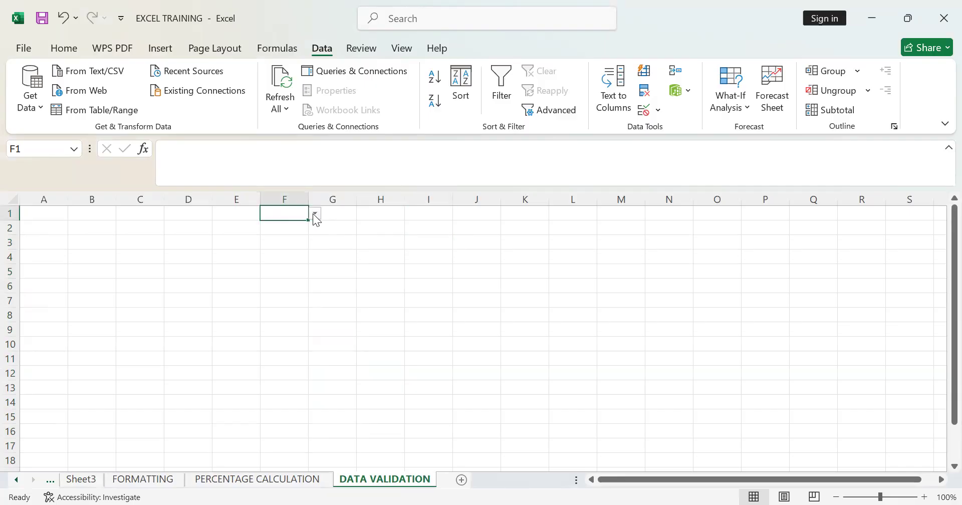
click(314, 214)
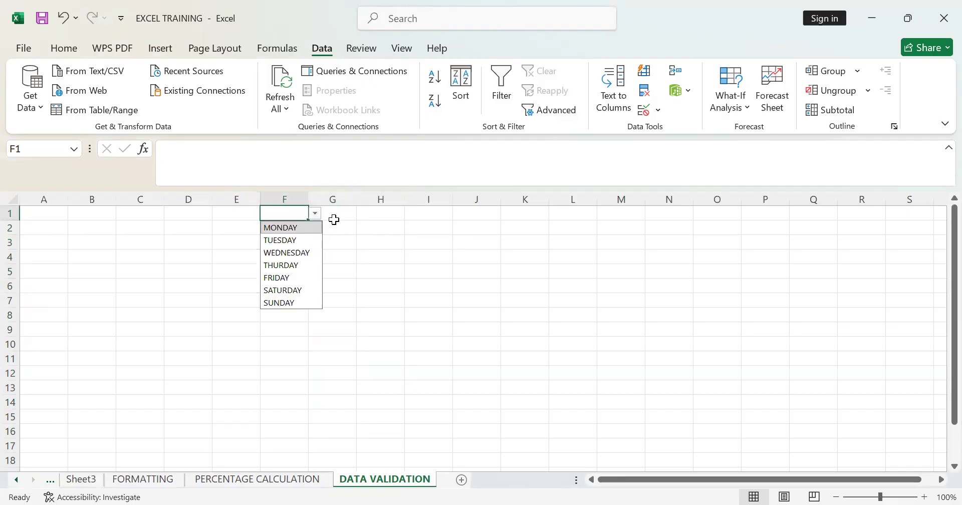
click(300, 227)
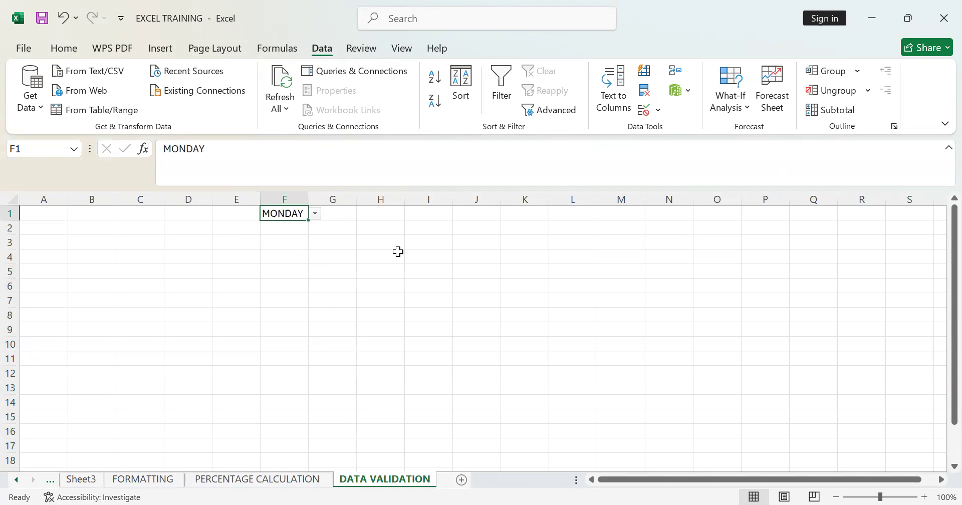
Choose TUESDAY from the validation list in cell F7.
click(280, 300)
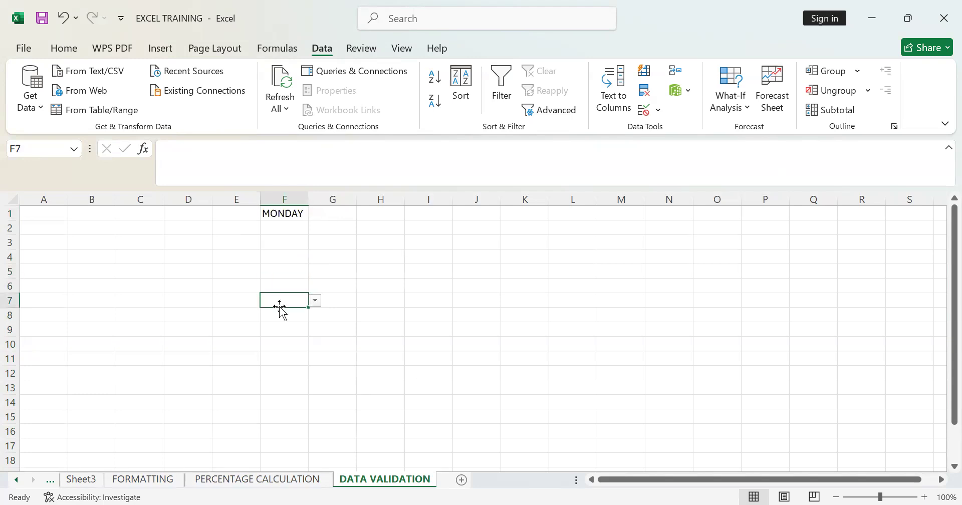
click(315, 301)
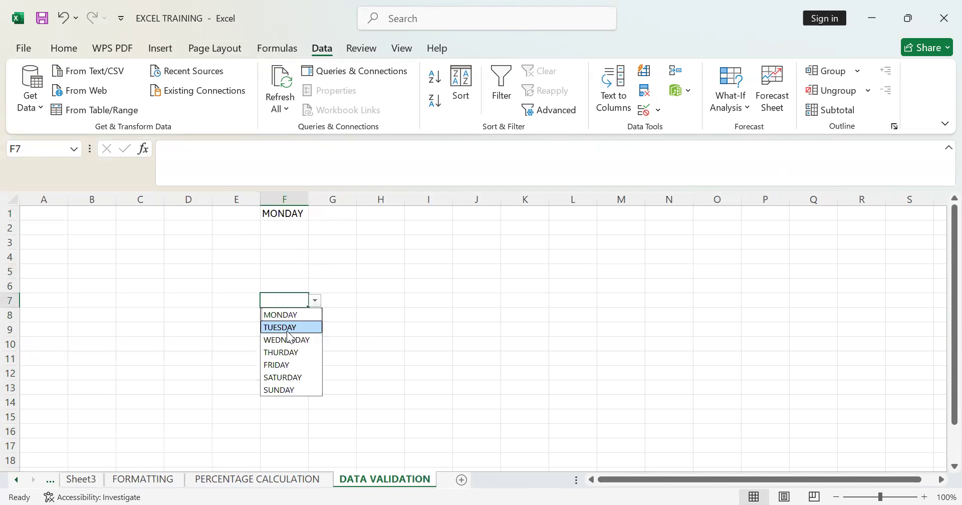
click(287, 330)
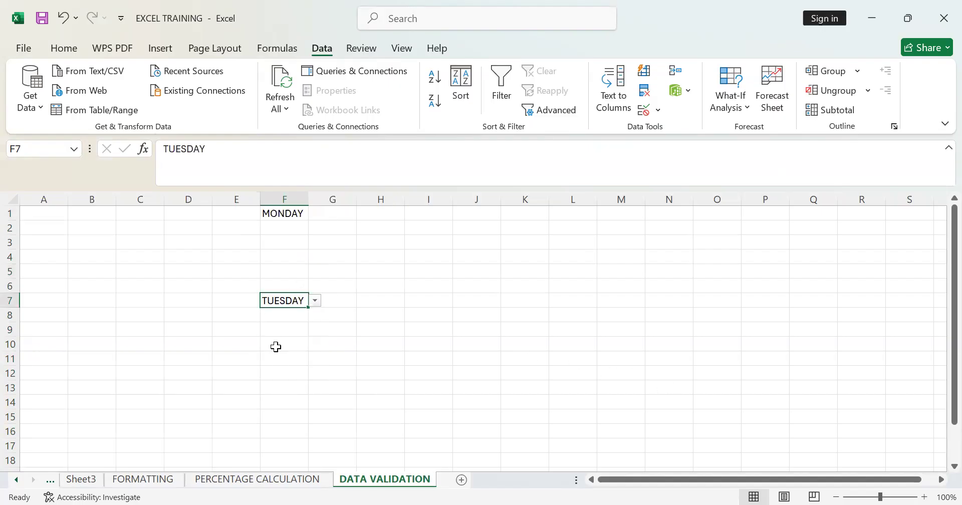
Choose WEDNESDAY from the validation list in cell F13.
click(287, 383)
click(314, 387)
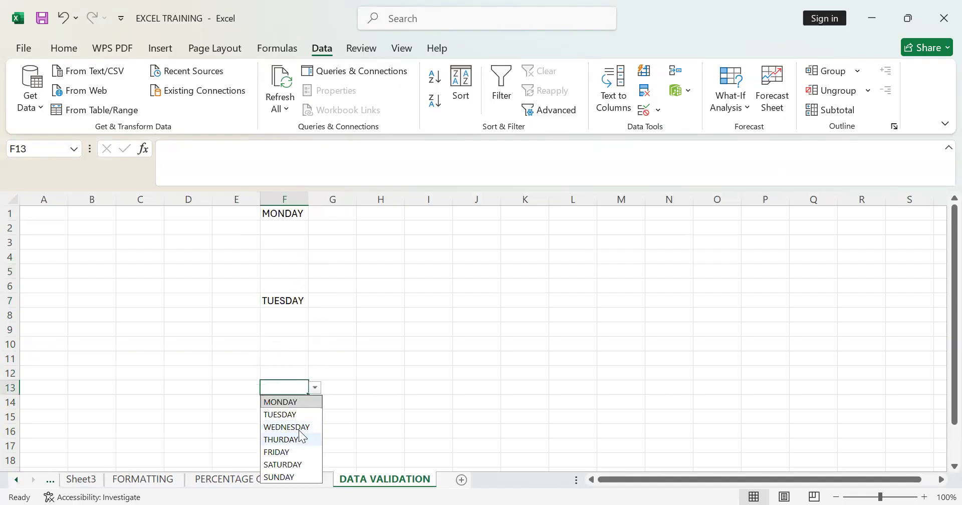
click(300, 428)
Choose THURDAY from the validation list in cell F18.
scroll(341, 302, down, 3)
click(275, 298)
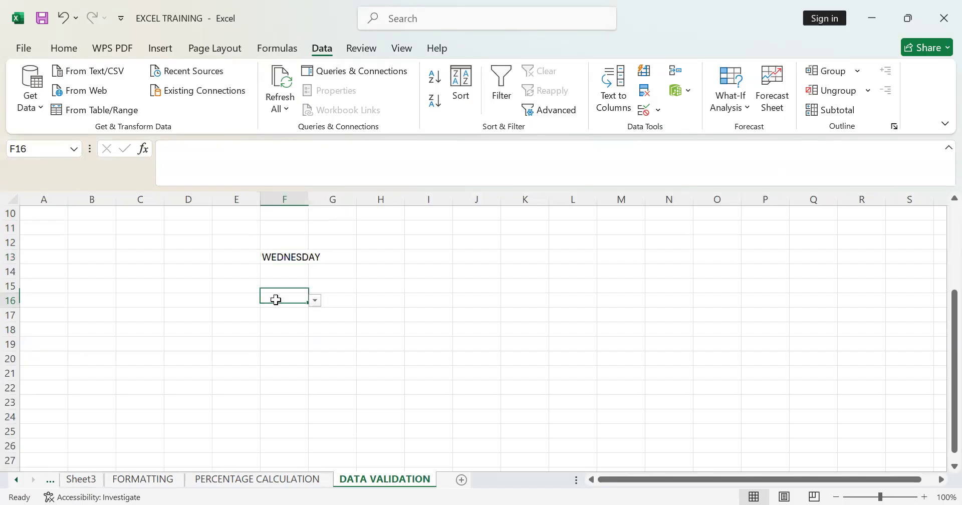
click(286, 329)
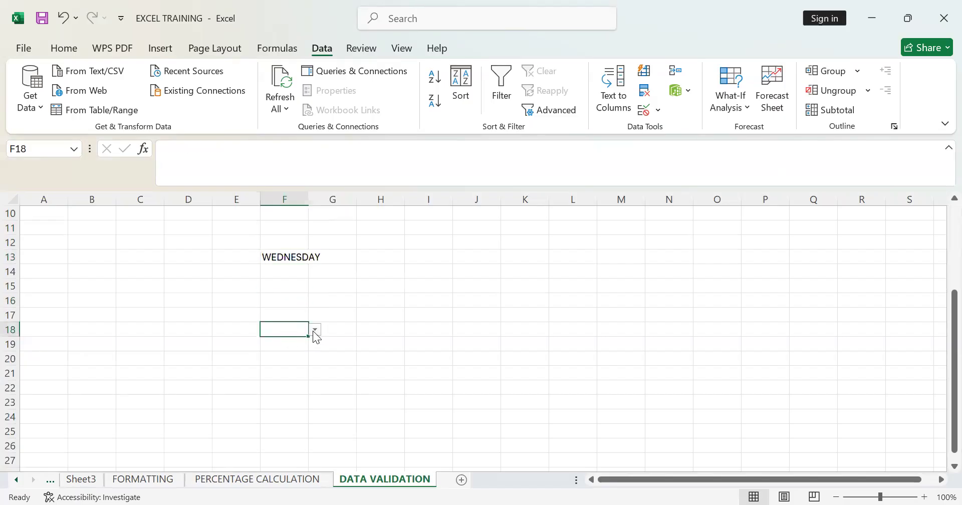
click(314, 330)
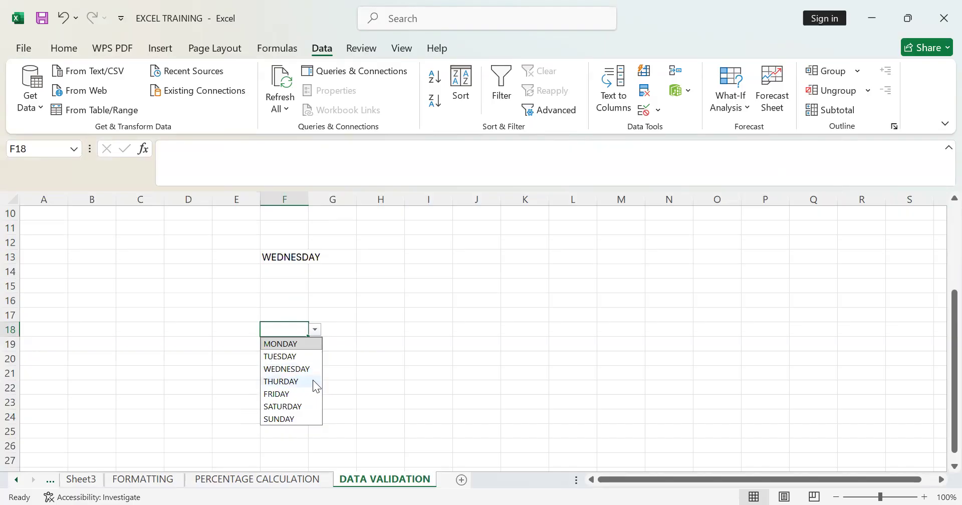
click(284, 381)
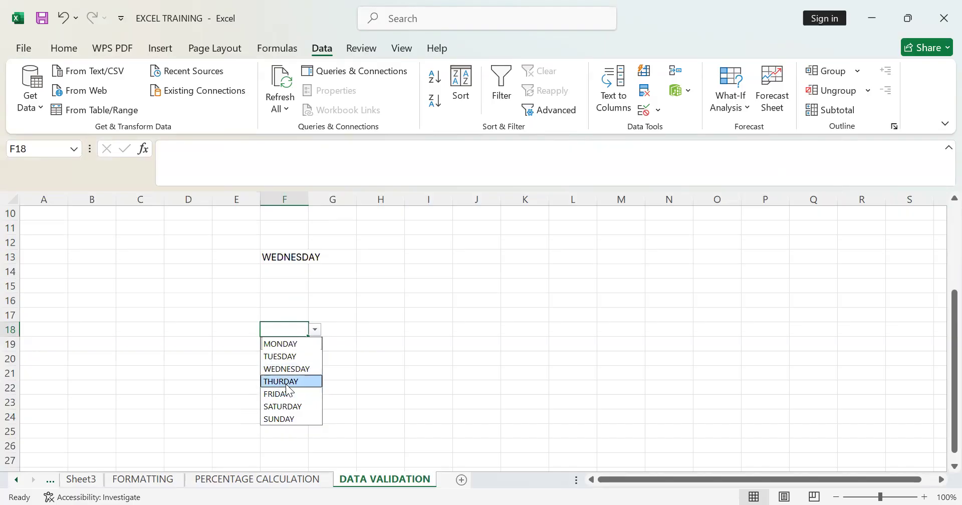
key(Return)
Choose SATURDAY from the validation list in cell F22.
click(291, 387)
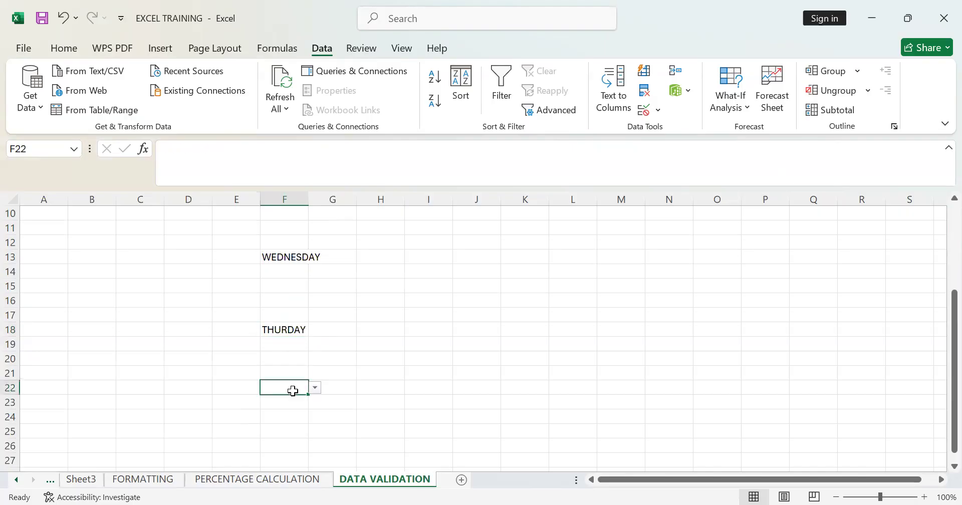
click(315, 388)
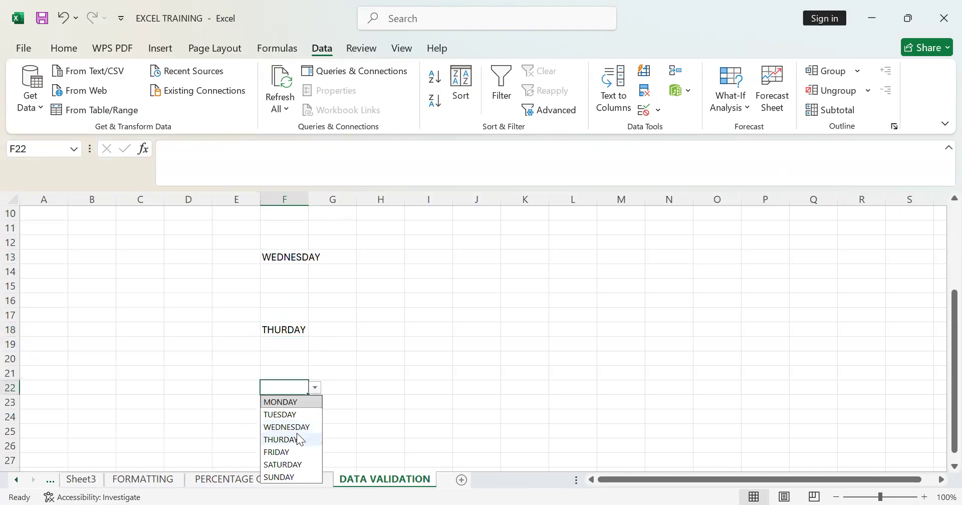
click(285, 463)
scroll(373, 279, up, 3)
scroll(374, 279, up, 1)
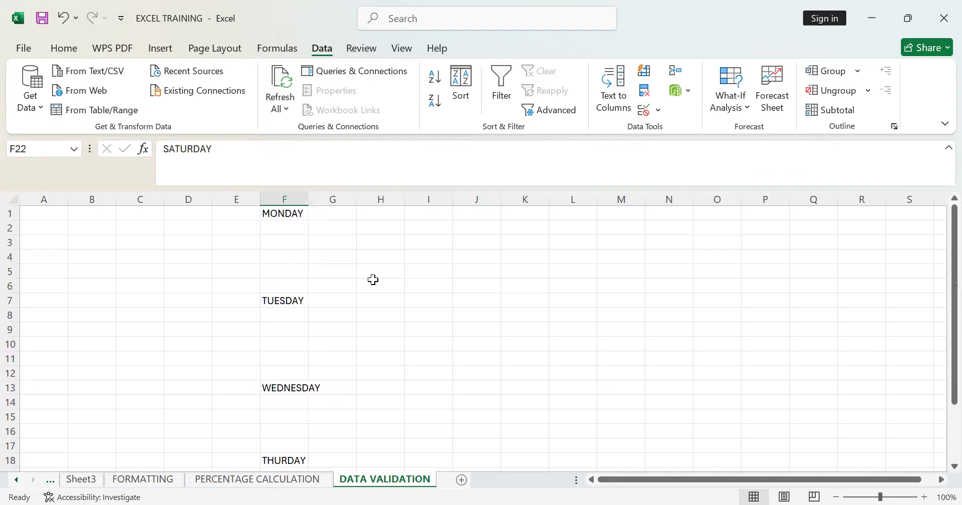
Choose SUNDAY from the validation list in cell F3.
click(295, 244)
click(333, 226)
click(344, 215)
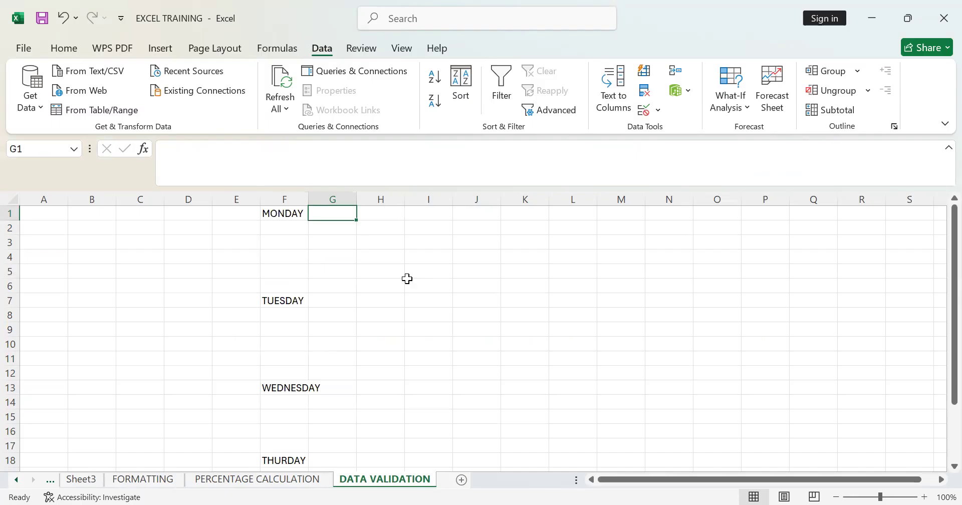
click(300, 247)
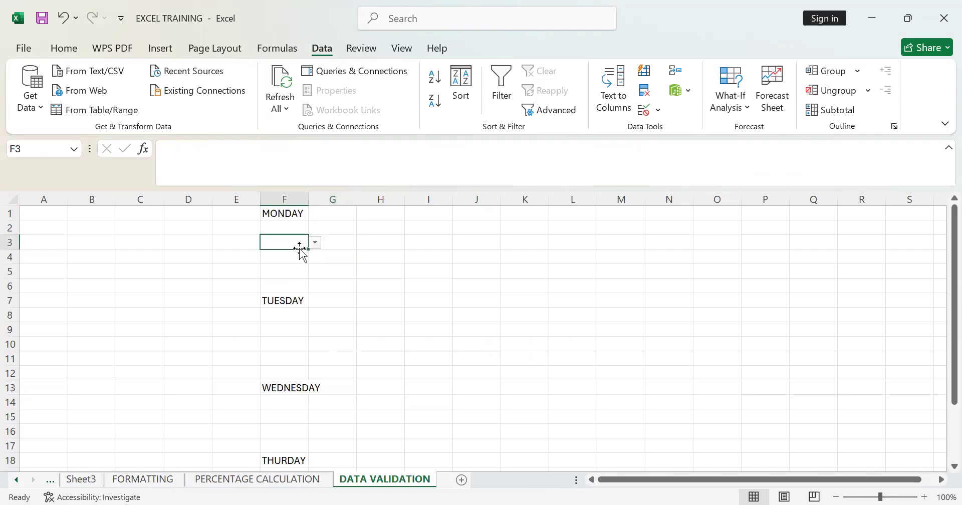
click(315, 244)
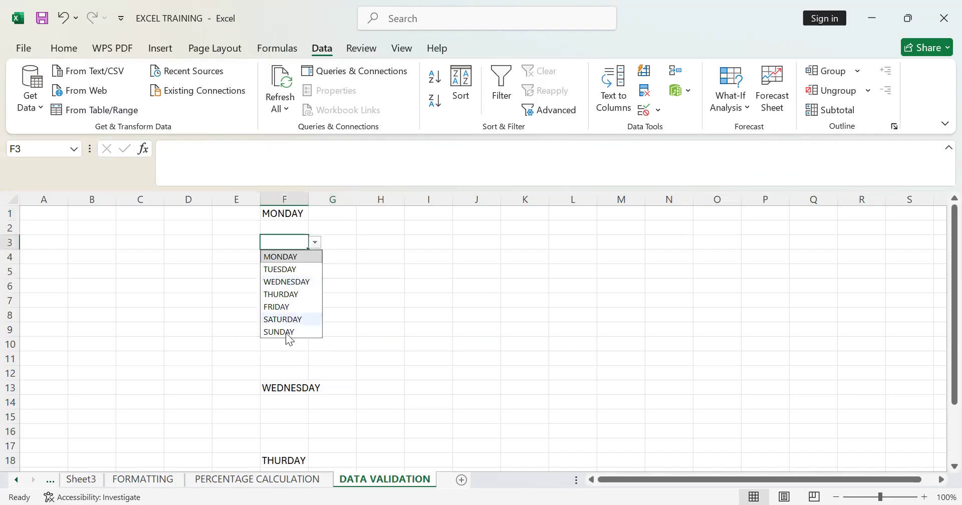
click(288, 332)
click(413, 260)
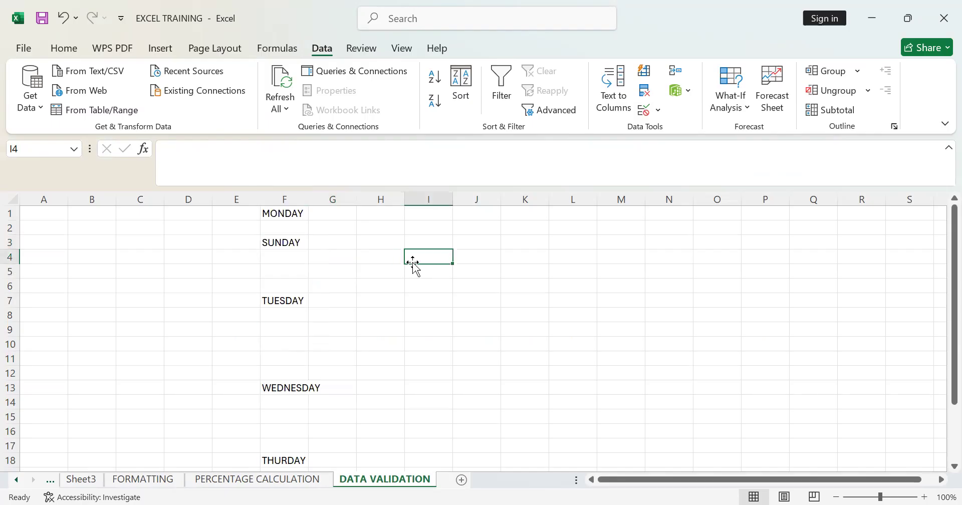
Select the range H1:H30 and open the Data Validation settings for it.
click(353, 226)
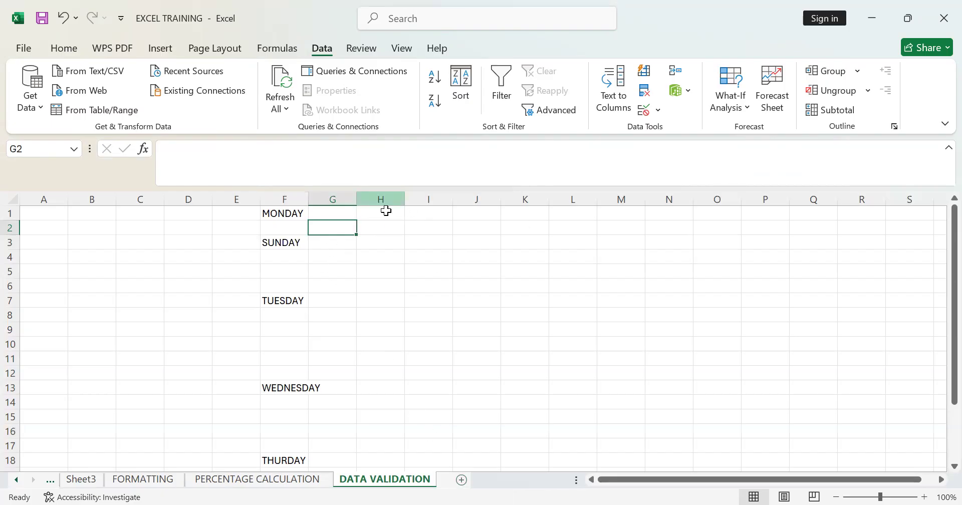
drag(386, 213, 403, 445)
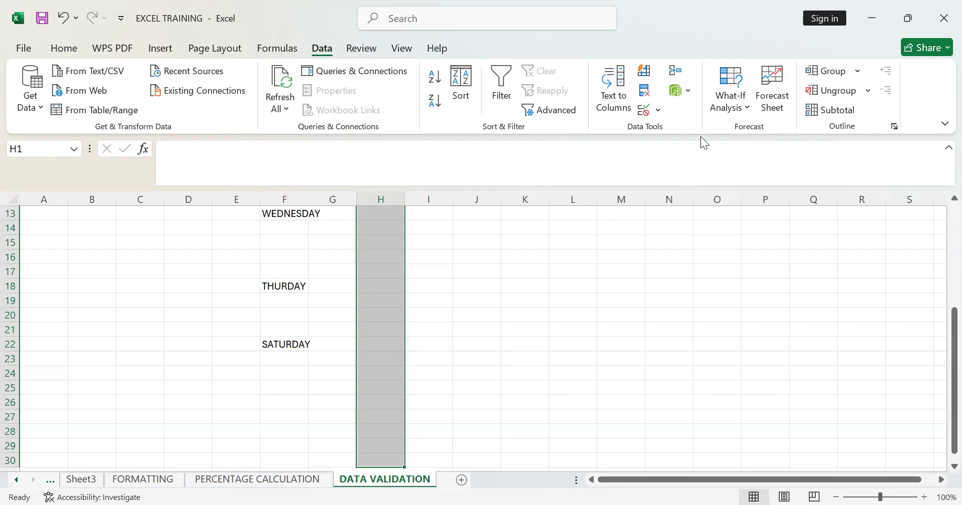
click(657, 117)
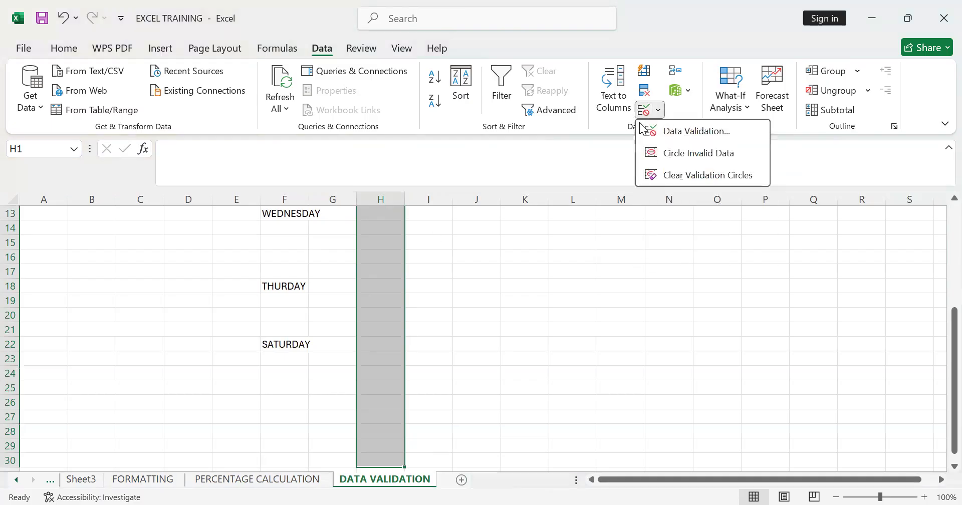
click(697, 131)
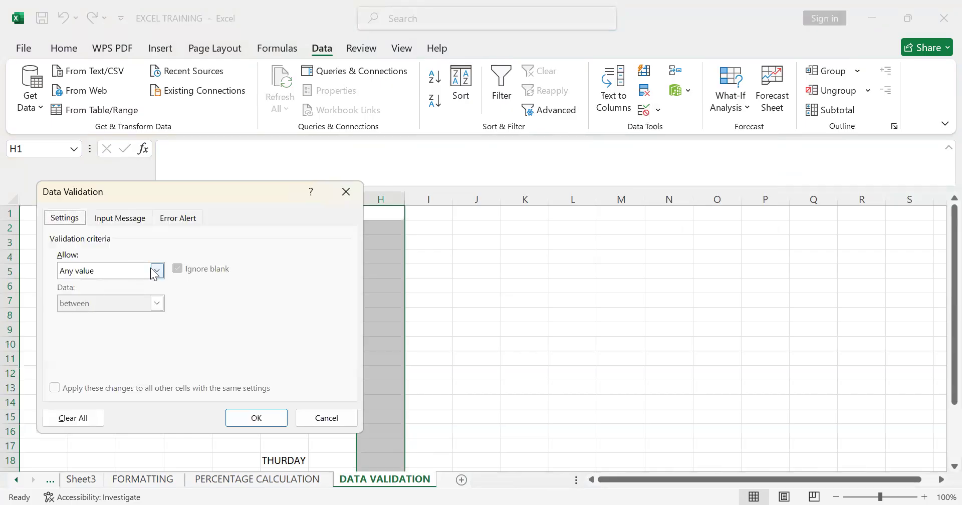
Restrict the selected column H cells to a List with the source NORTH, SOUTH, EAST, WEST.
click(155, 271)
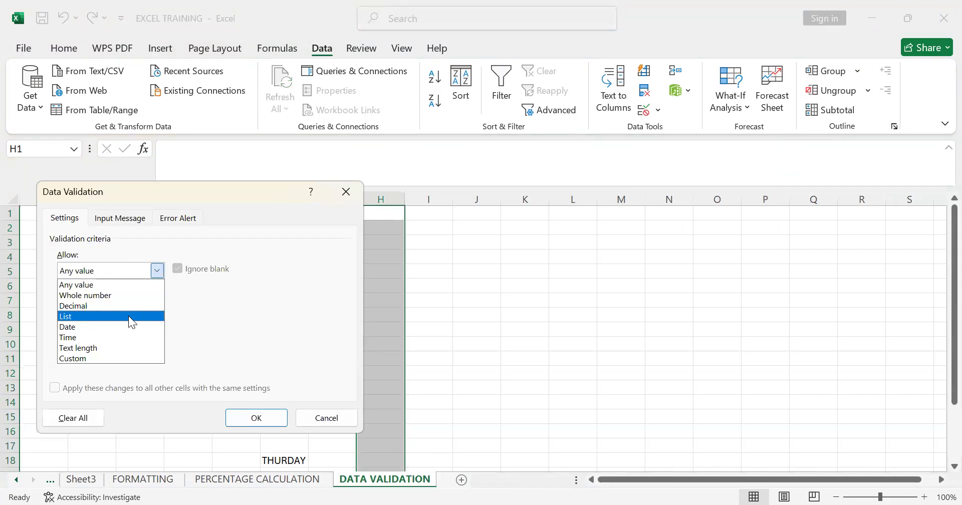
click(128, 315)
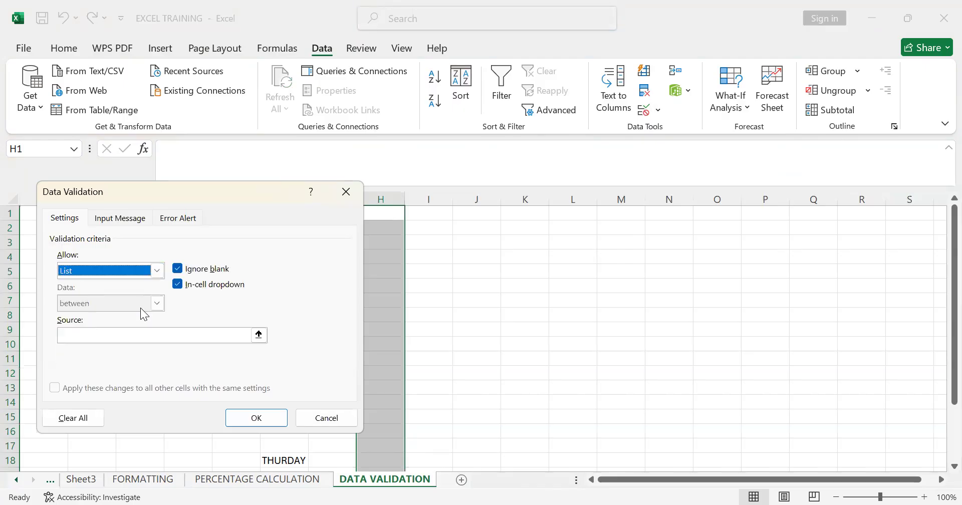
click(122, 332)
text(NO)
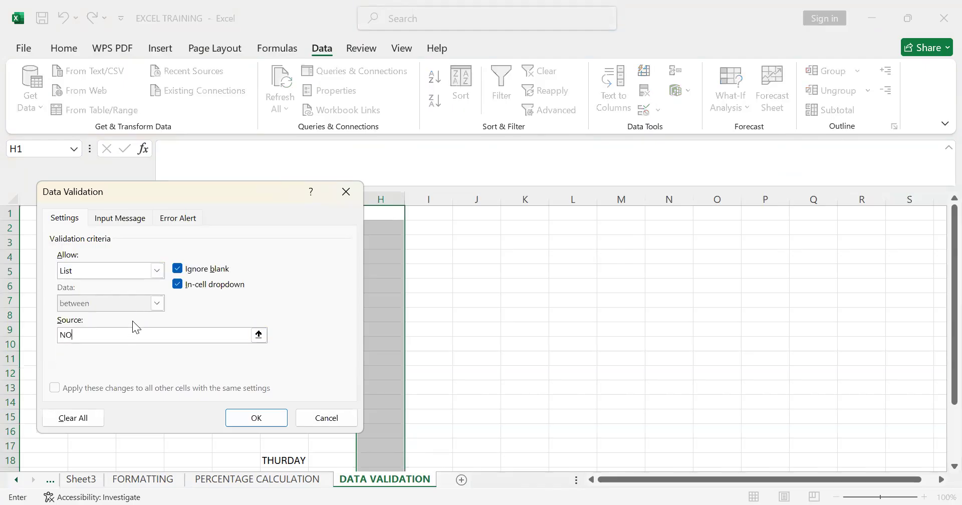
text(RTH, SOUTJ)
key(BackSpace)
text(H, EAST, WEST)
Choose SOUTH in cell H1 and NORTH in cell H5 from their validation lists.
click(410, 212)
click(384, 271)
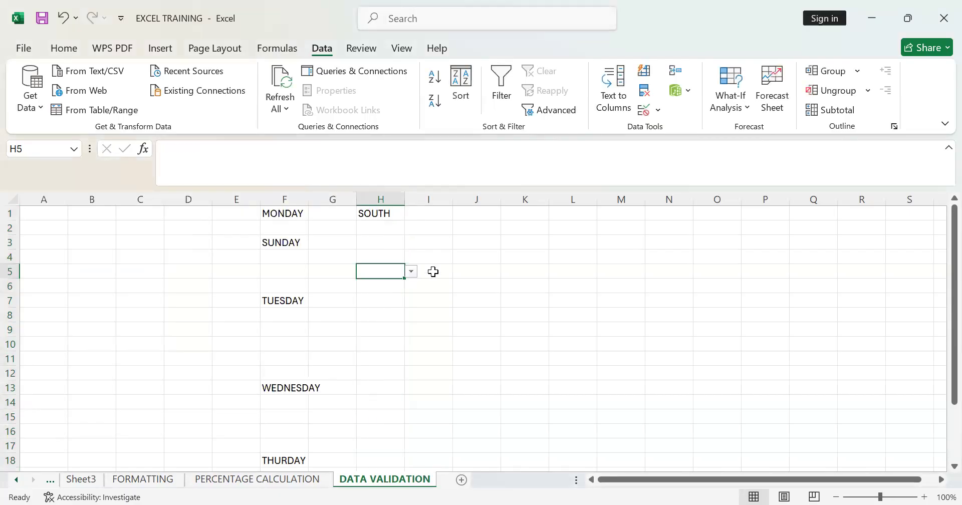
click(412, 284)
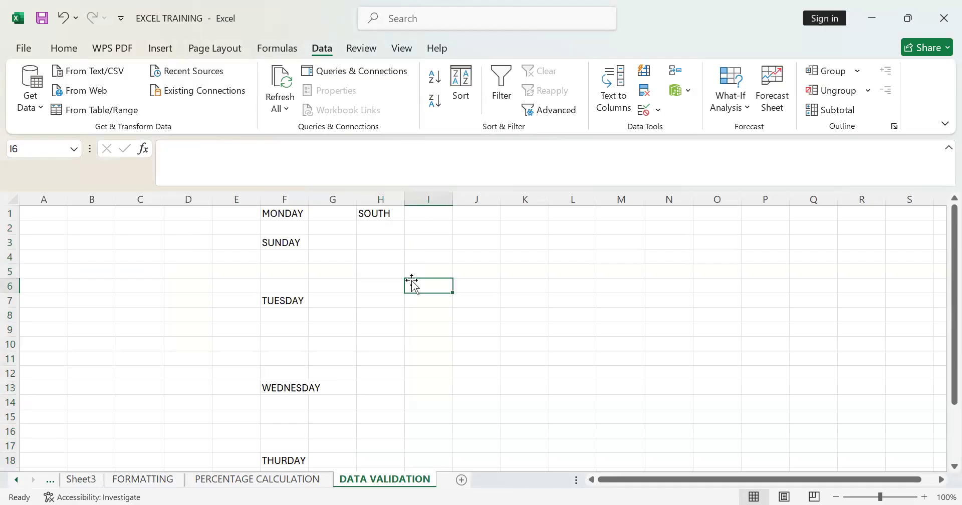
click(395, 267)
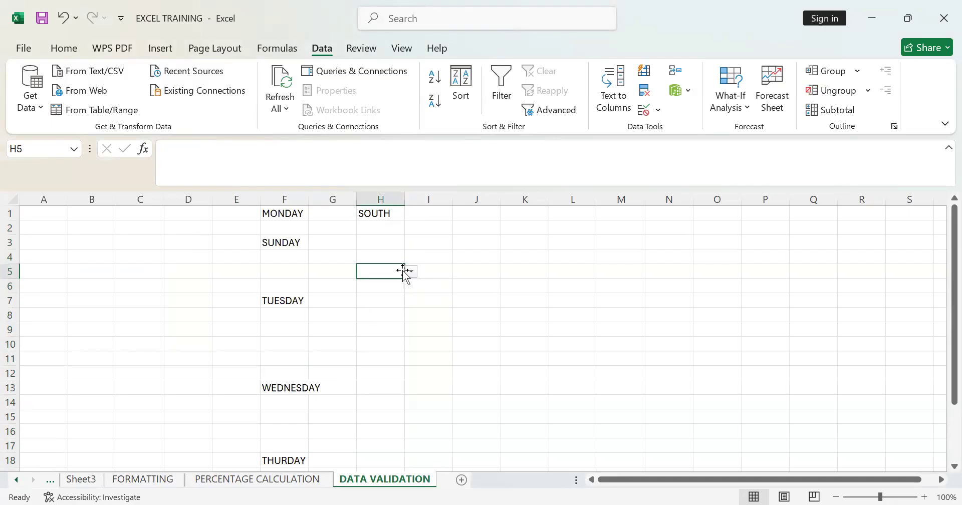
click(420, 276)
click(394, 271)
click(408, 273)
click(395, 271)
key(alt+Down)
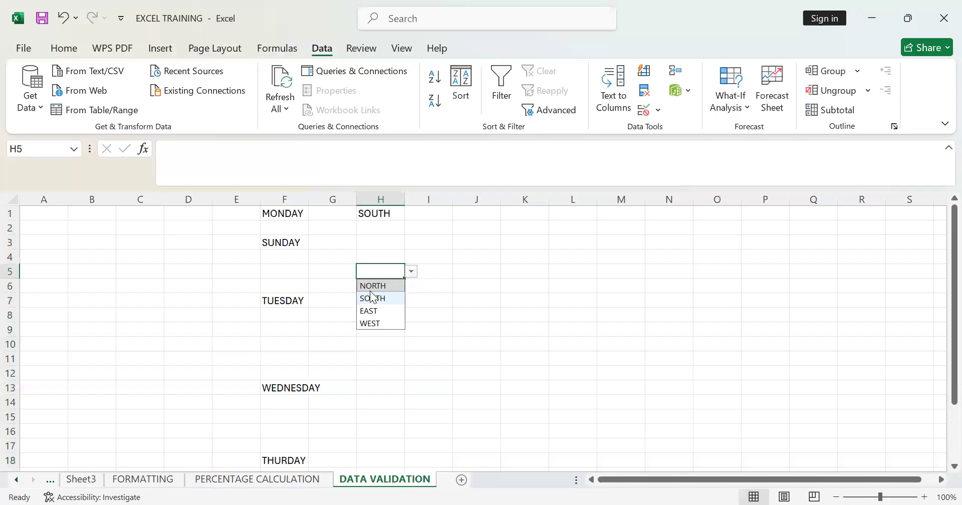
key(Return)
Choose EAST from the validation list in cell H9.
click(379, 328)
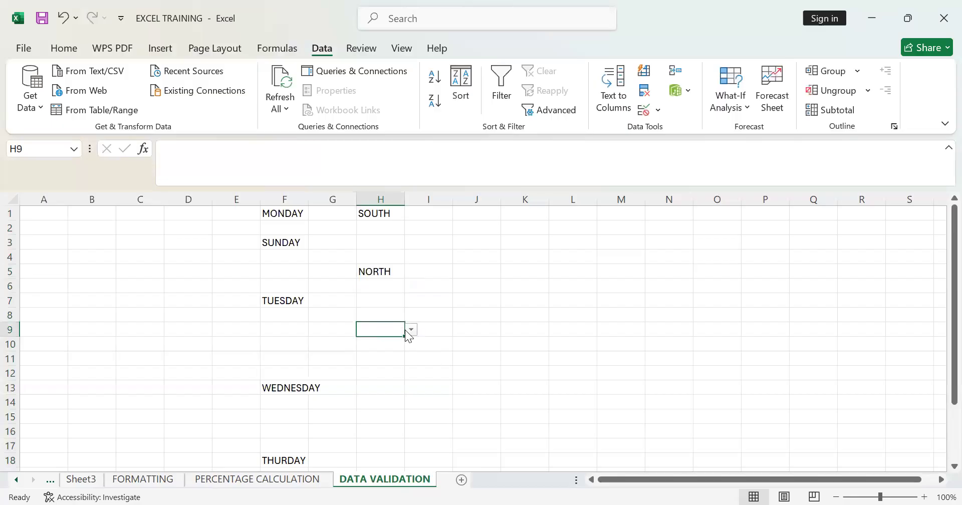
key(alt+Down)
click(389, 370)
Add a new worksheet after the DATA VALIDATION sheet.
click(461, 480)
click(442, 469)
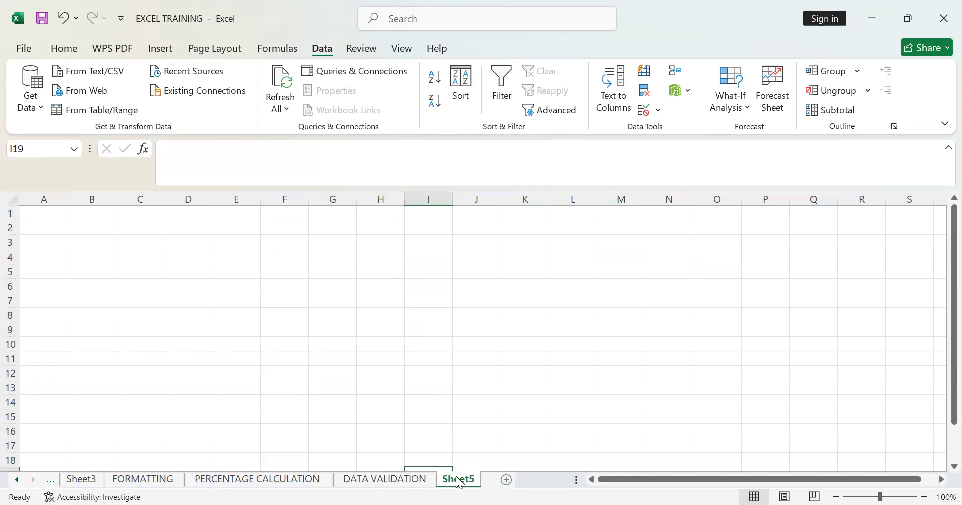
double_click(456, 478)
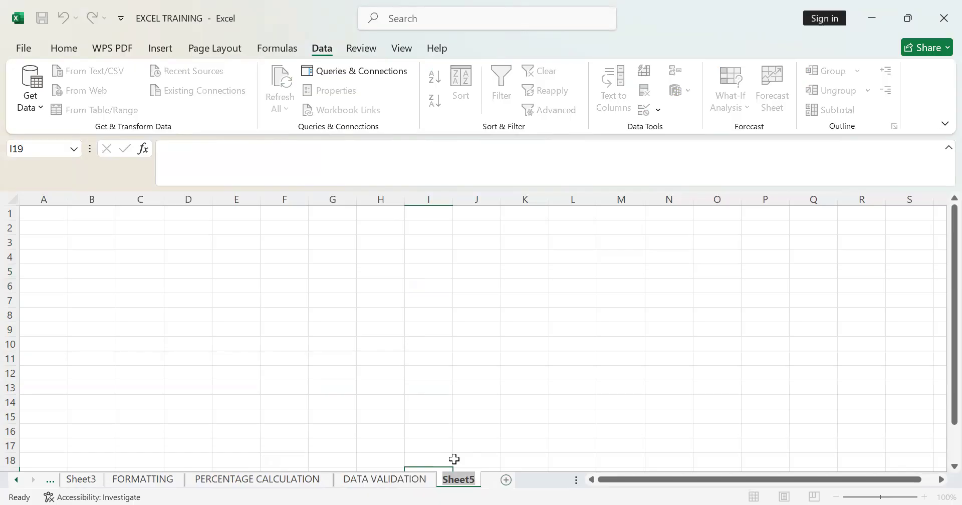
Return to the DATA VALIDATION sheet and examine the Any value and Whole number criteria for cell H9, leaving the validation settings without applying changes.
click(406, 480)
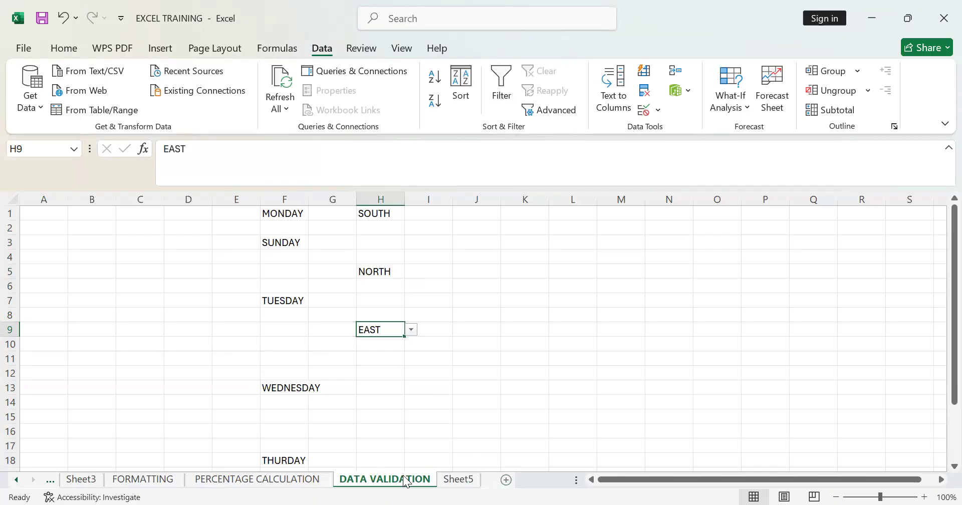
click(645, 110)
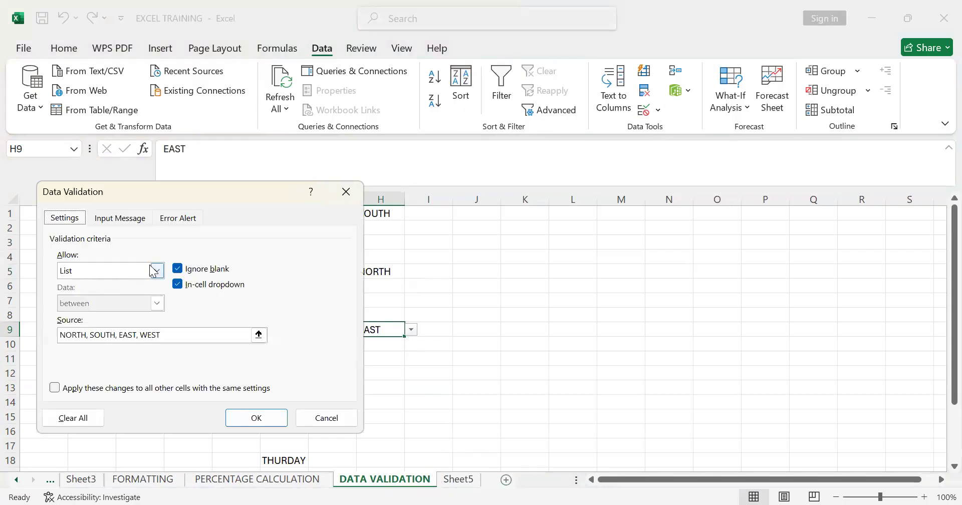
click(153, 271)
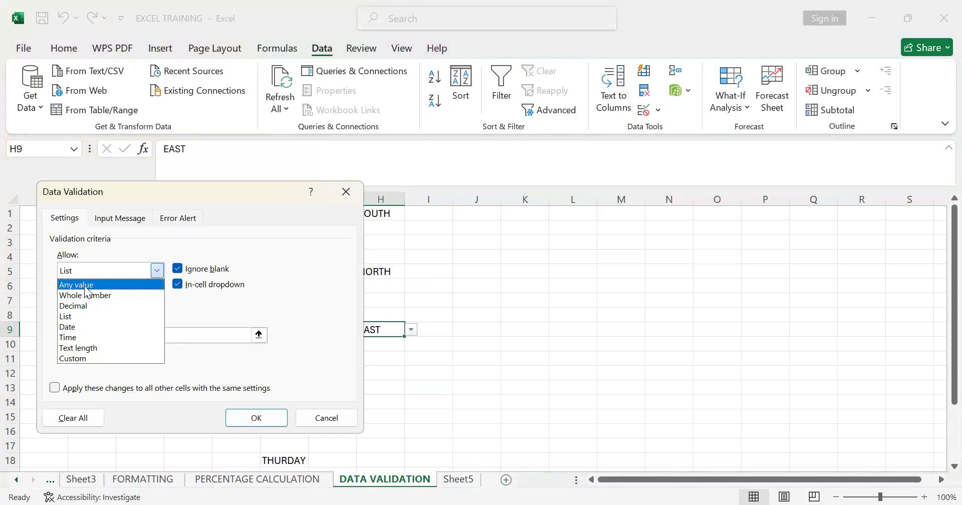
click(88, 285)
click(157, 271)
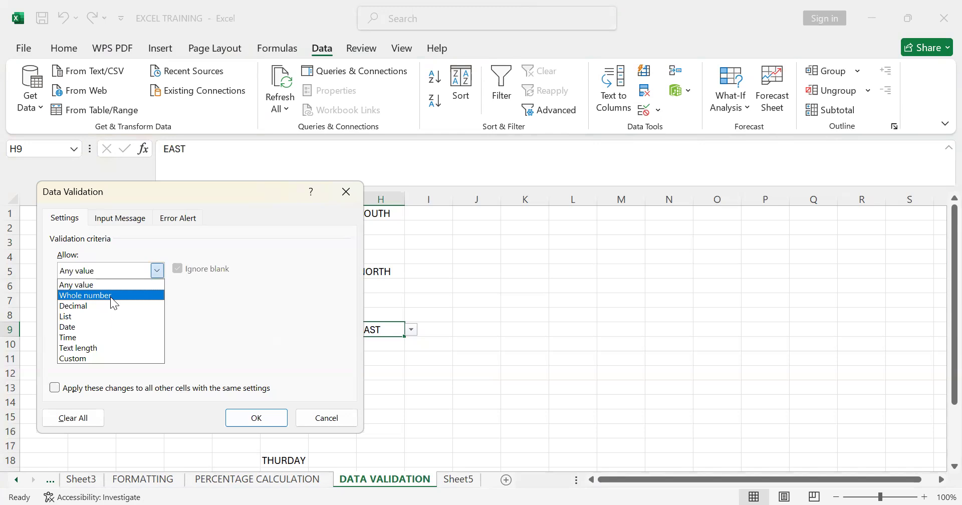
click(146, 271)
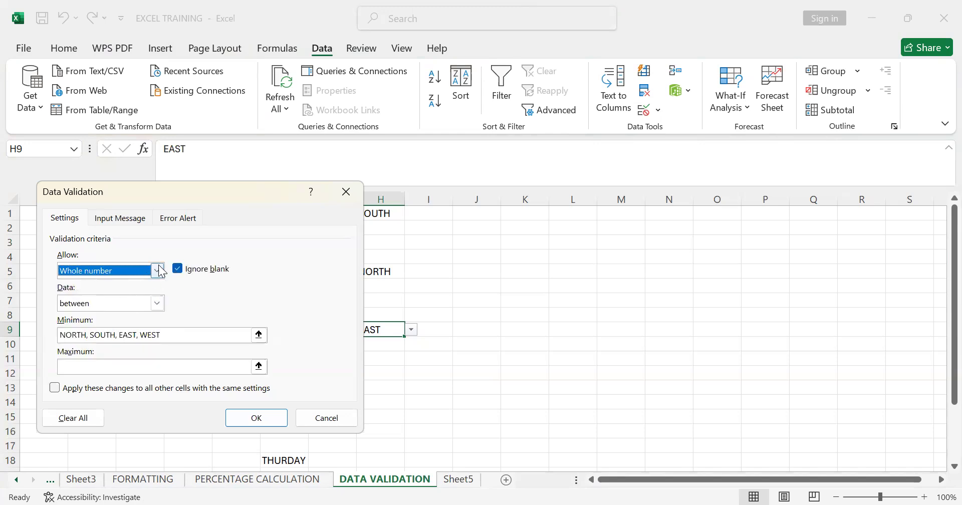
key(alt+Down)
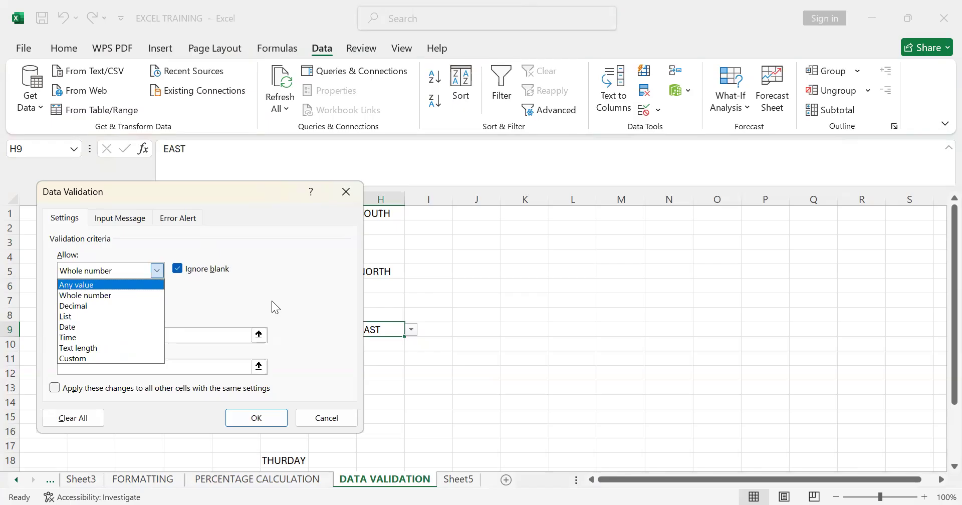
key(Escape)
click(338, 418)
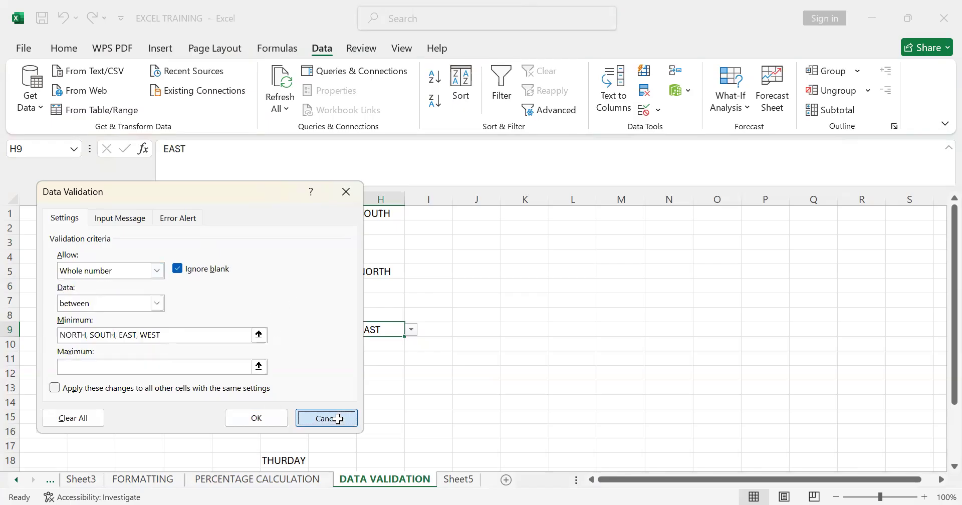
Rename the newly added Sheet5 worksheet as IF STATEMENT.
click(460, 478)
double_click(466, 477)
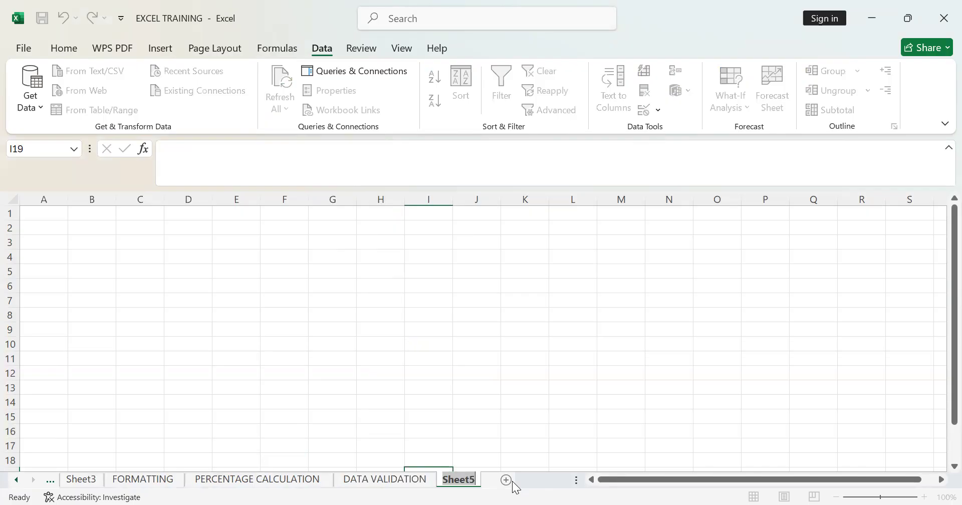
text(IF STATE)
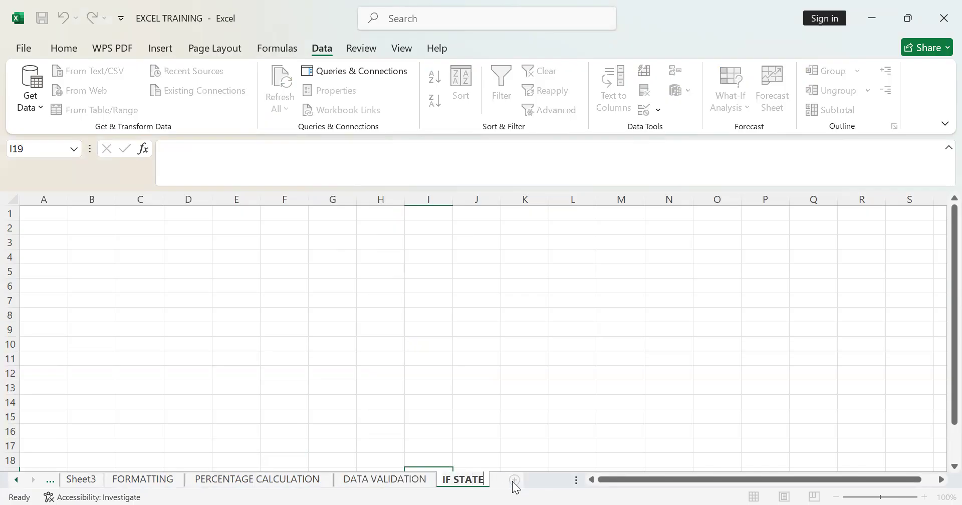
text(MENT)
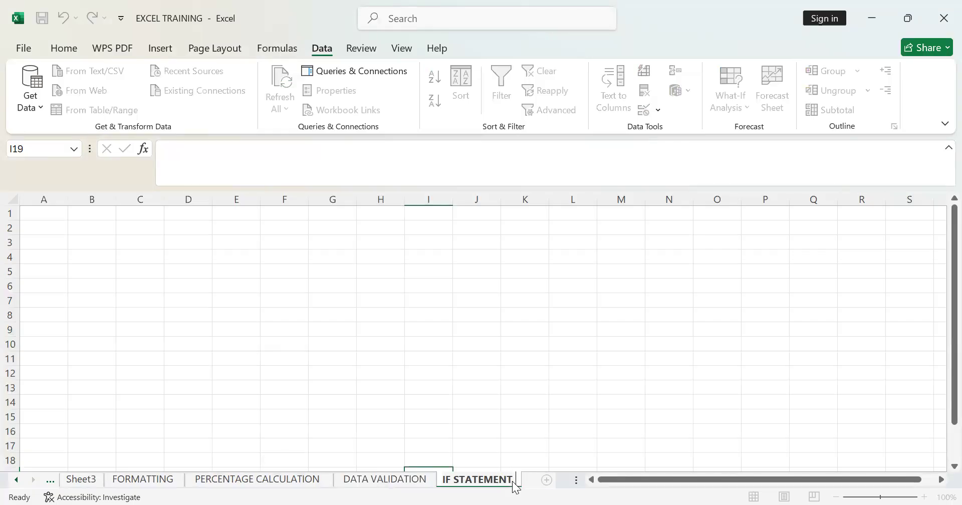
click(74, 231)
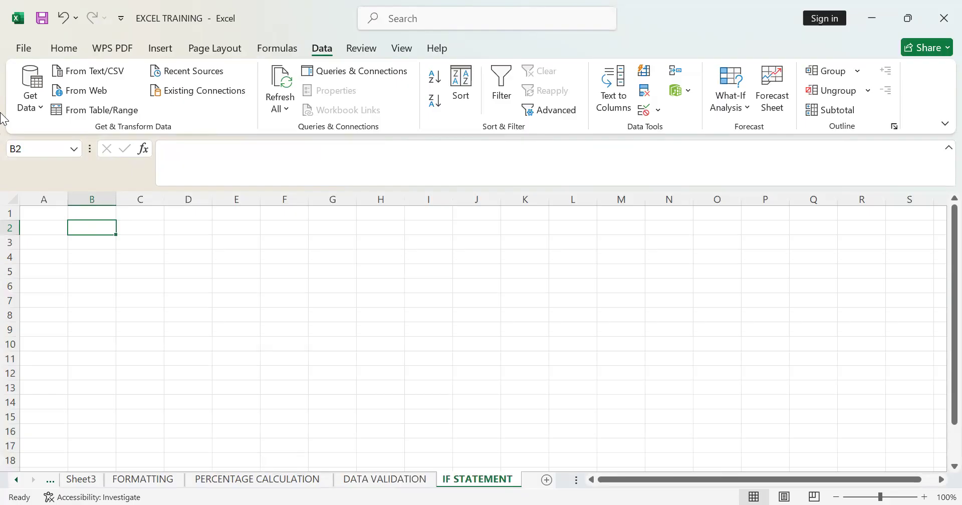
Enter 5 in cell D2 of the IF STATEMENT sheet and begin a formula in cell G3.
click(112, 48)
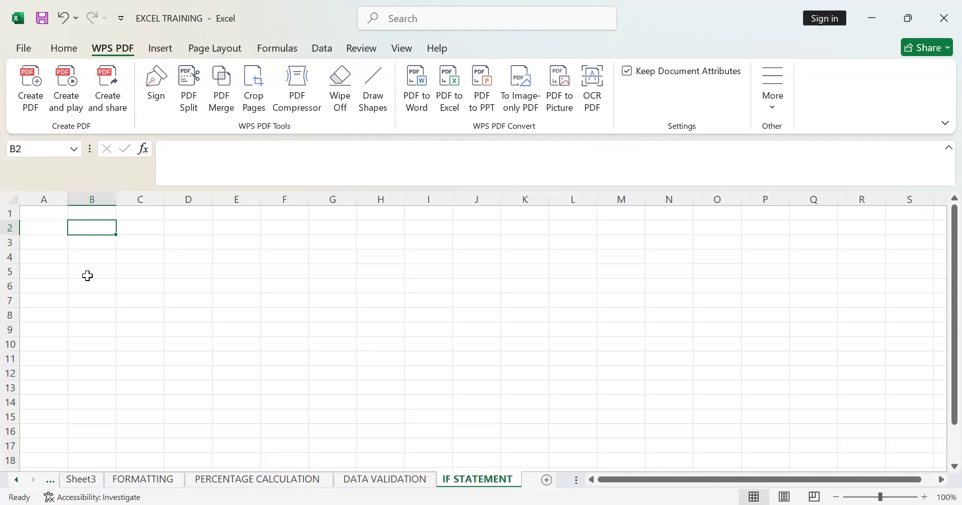
click(83, 212)
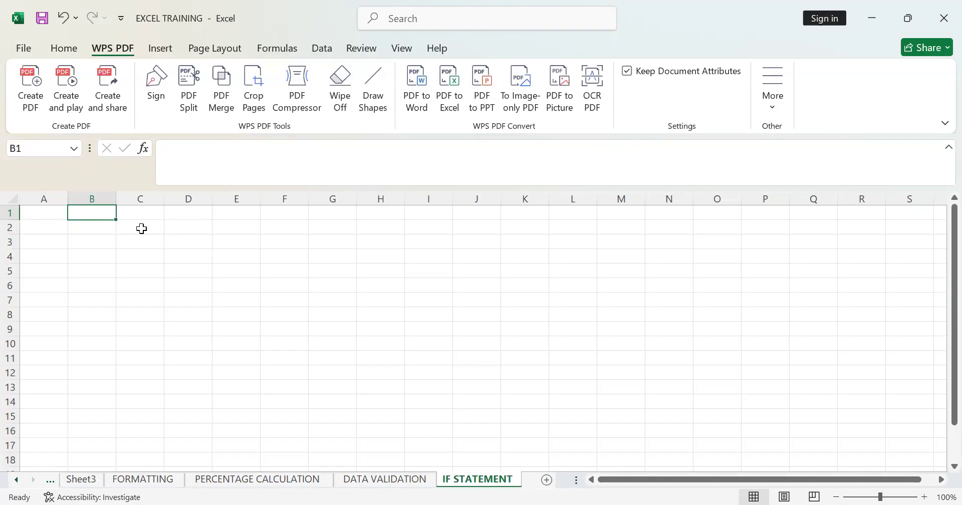
click(195, 227)
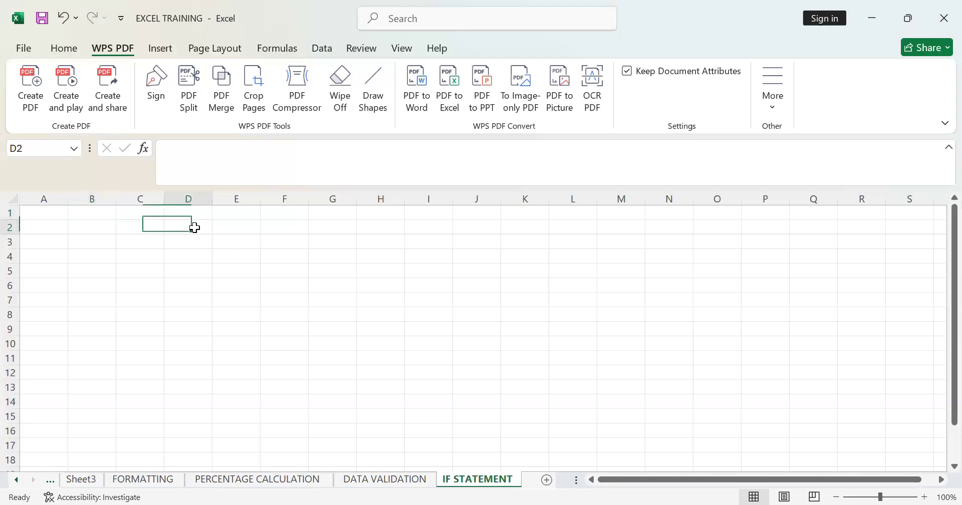
text(5)
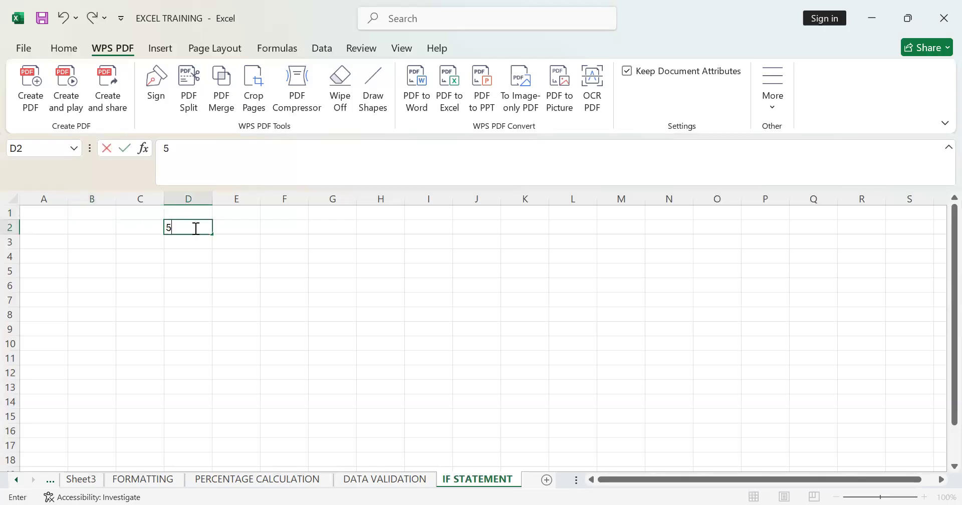
click(319, 270)
click(316, 240)
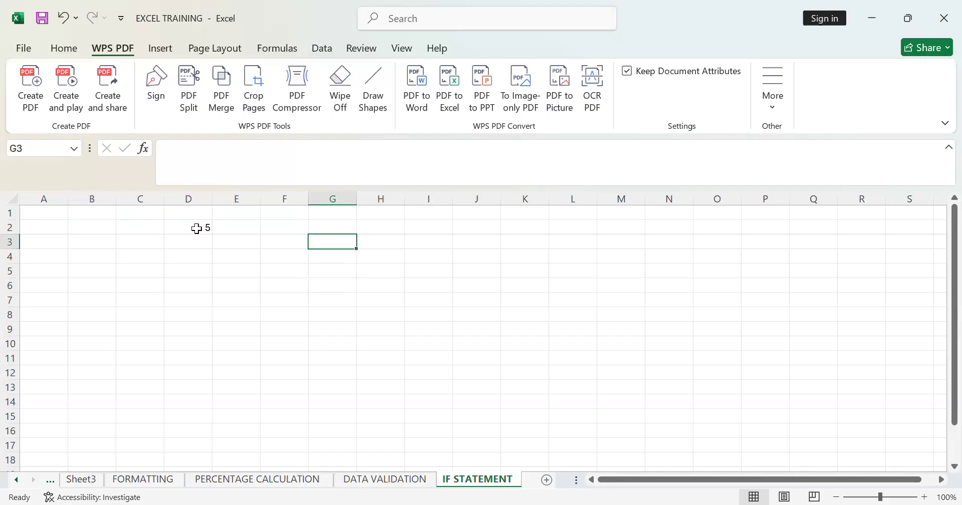
text(=)
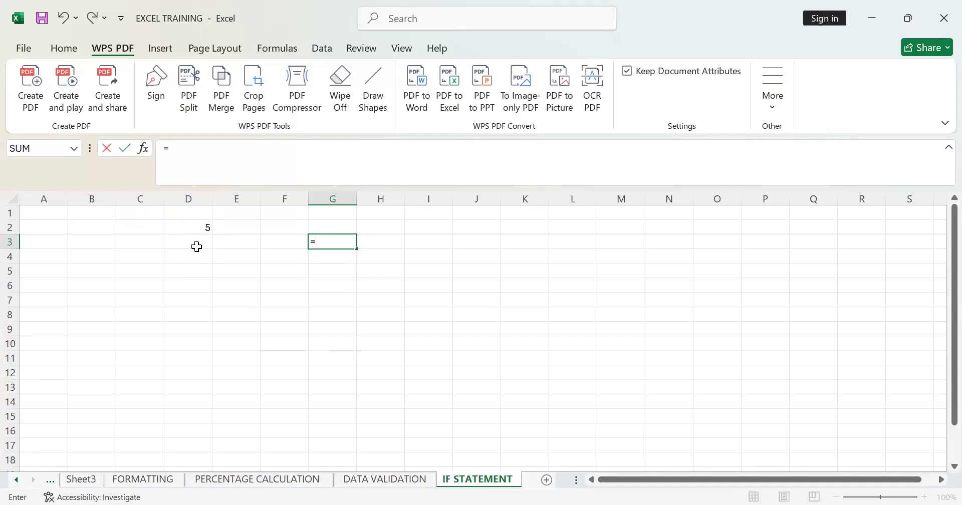
text(I)
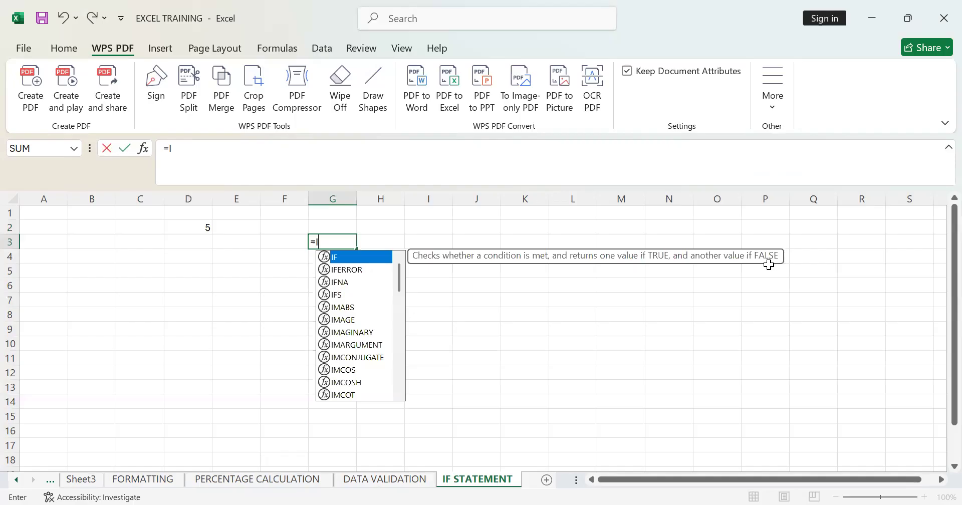
double_click(364, 258)
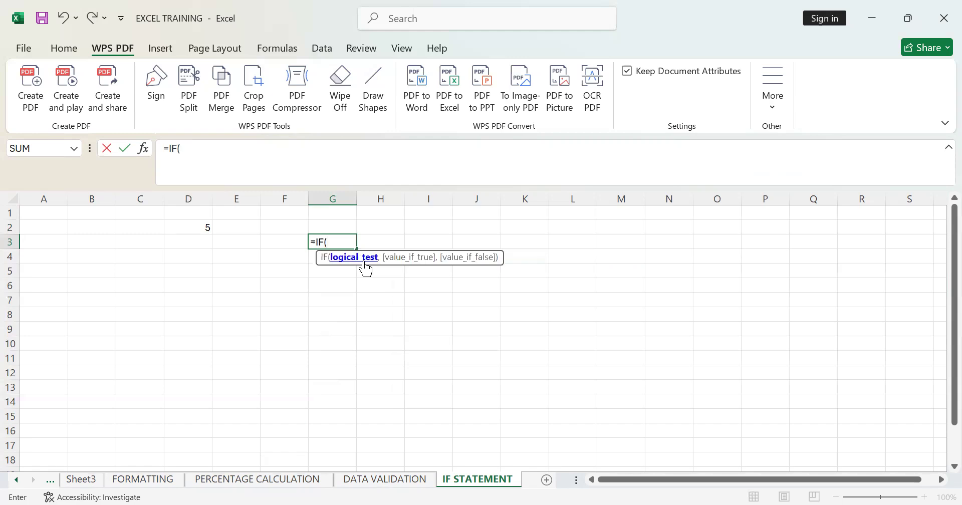
click(198, 228)
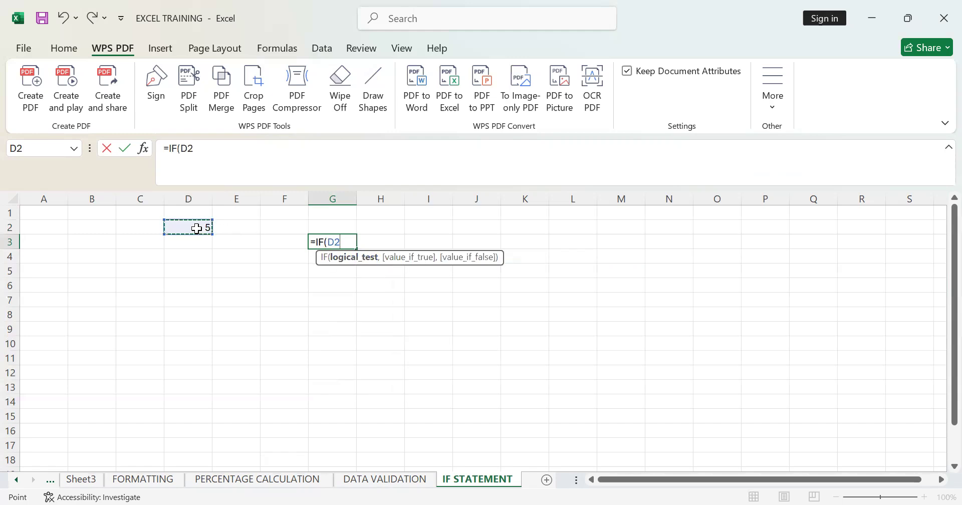
text(,"5)
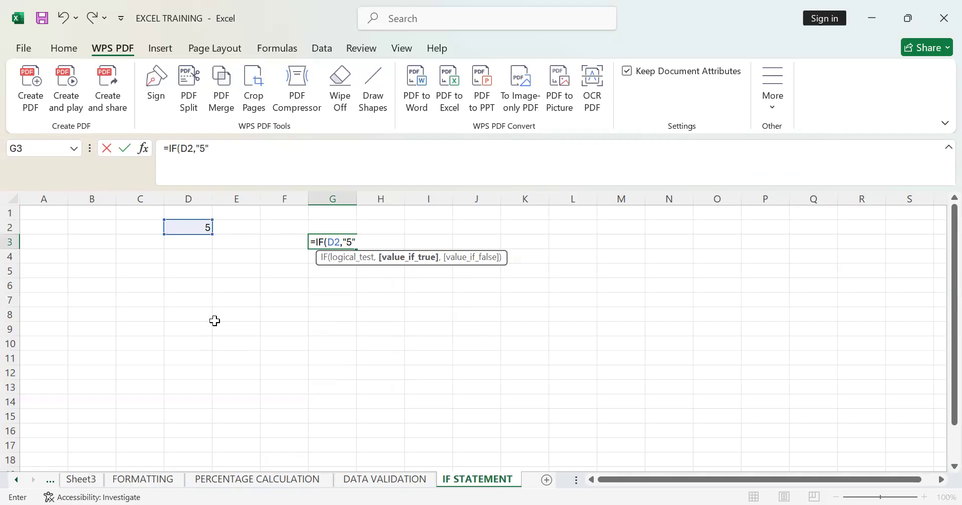
text(,)
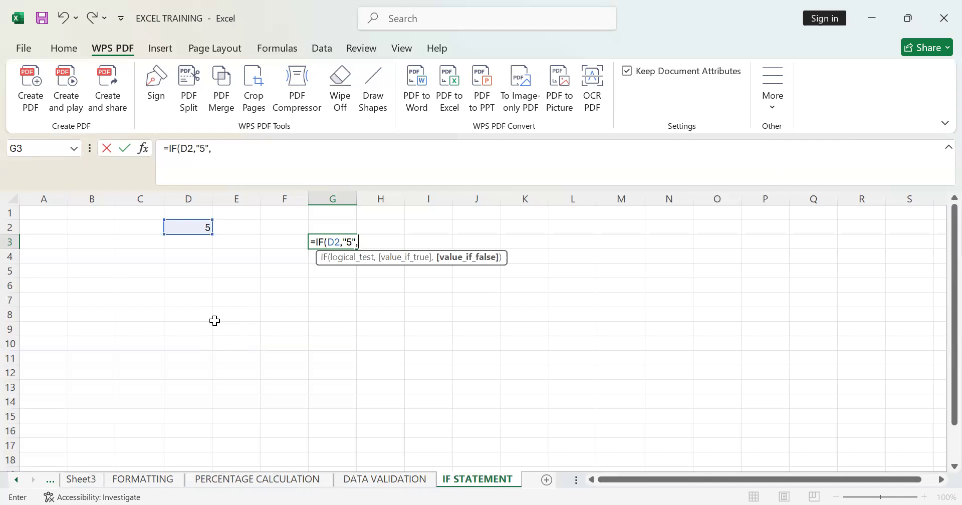
key(BackSpace)
key(BackSpace)
key(BackSpace)
key(BackSpace)
key(BackSpace)
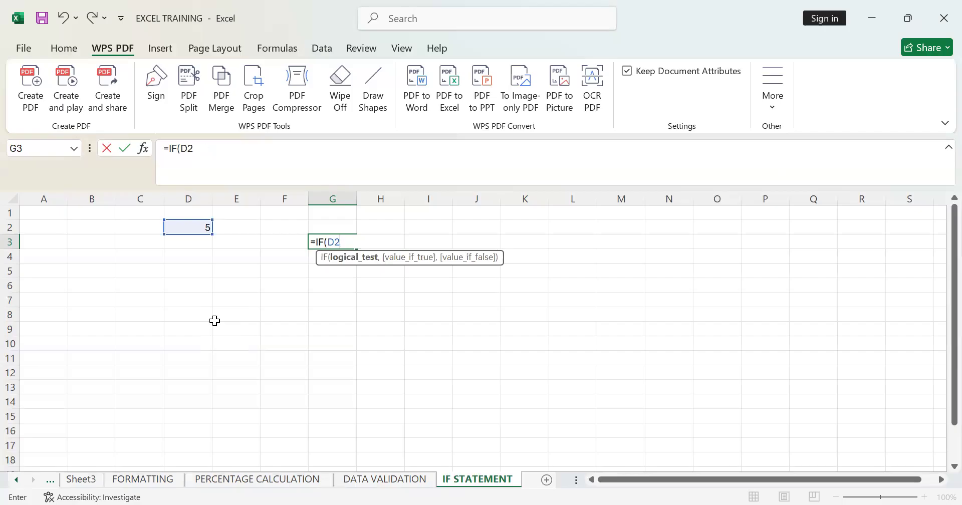
text(=5,)
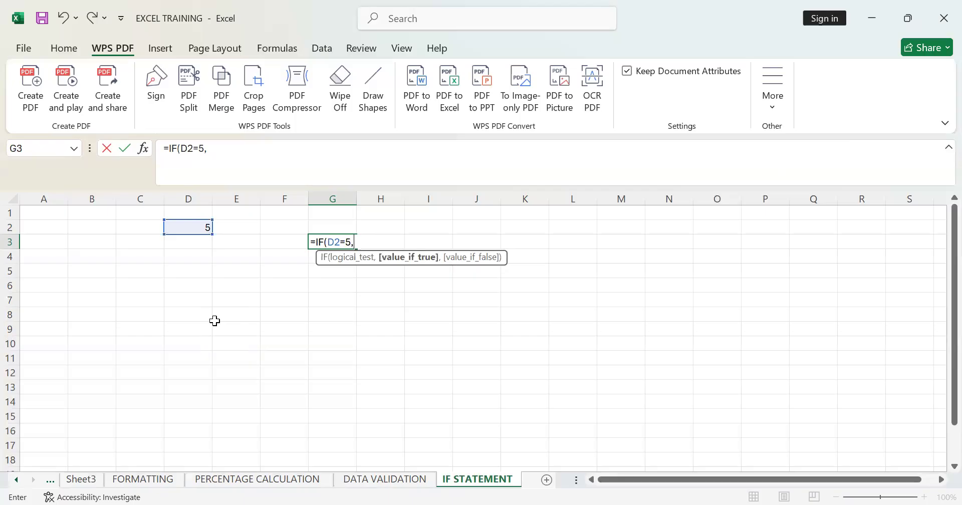
text(:)
key(BackSpace)
text("5",)
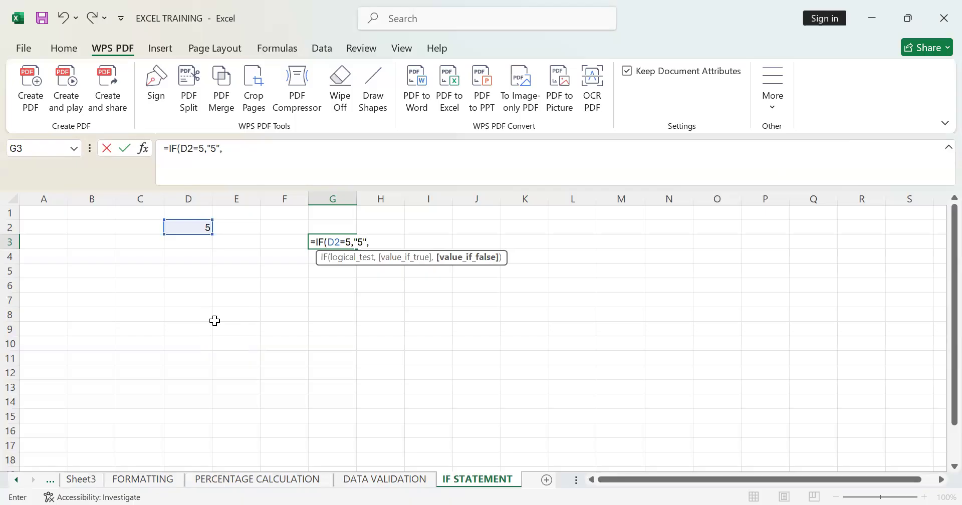
key(BackSpace)
key(BackSpace)
key(BackSpace)
key(BackSpace)
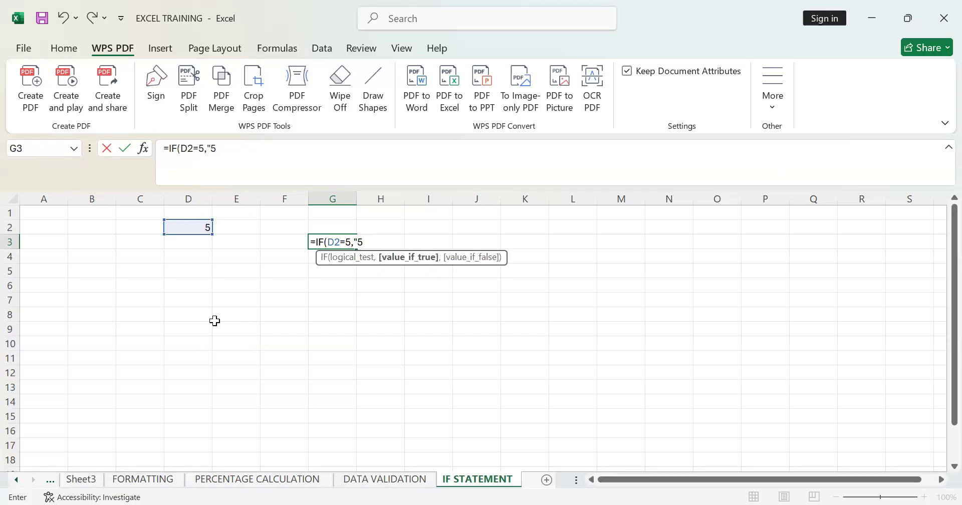
key(BackSpace)
key(BackSpace)
key(BackSpace)
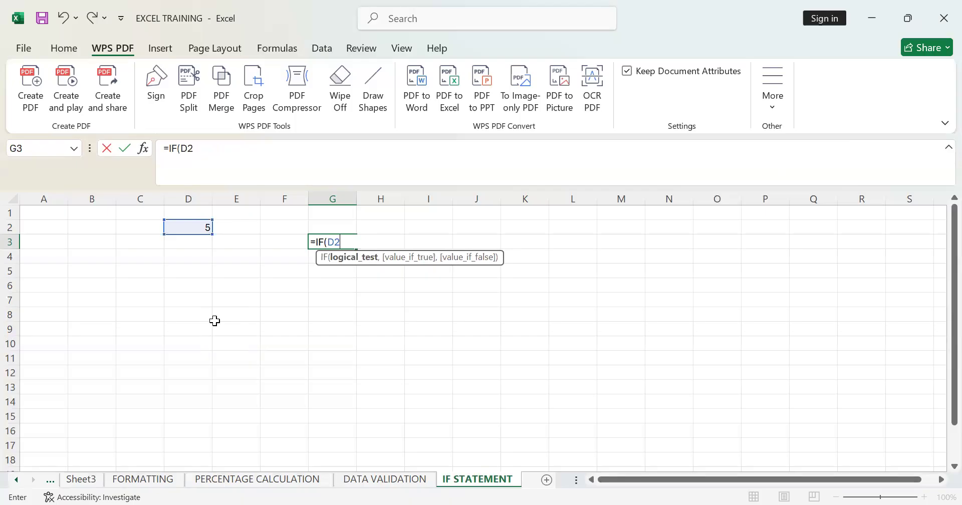
key(BackSpace)
key(BackSpace)
key(BackSpace)
key(BackSpace)
key(BackSpace)
text(F)
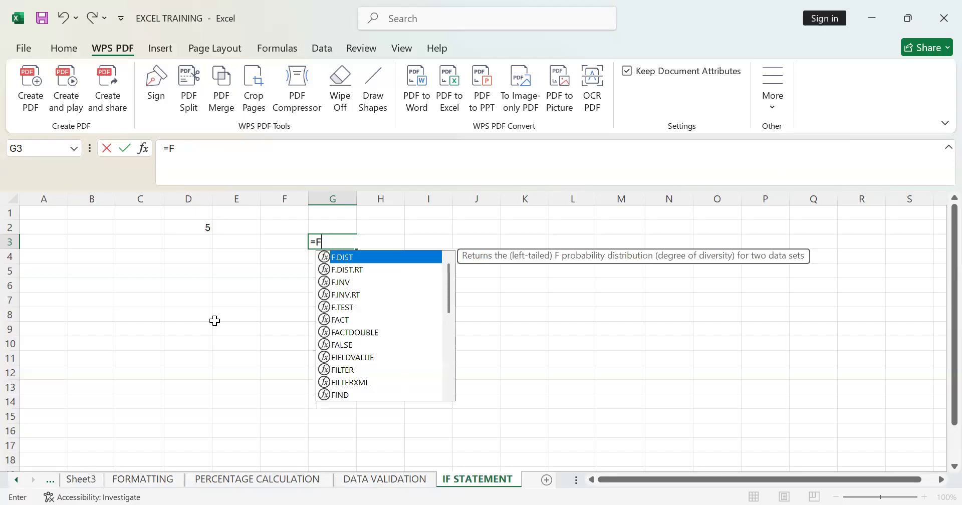
key(BackSpace)
Complete the formula in cell G3 as =IF(D2=5,"YES","NO").
text(IF)
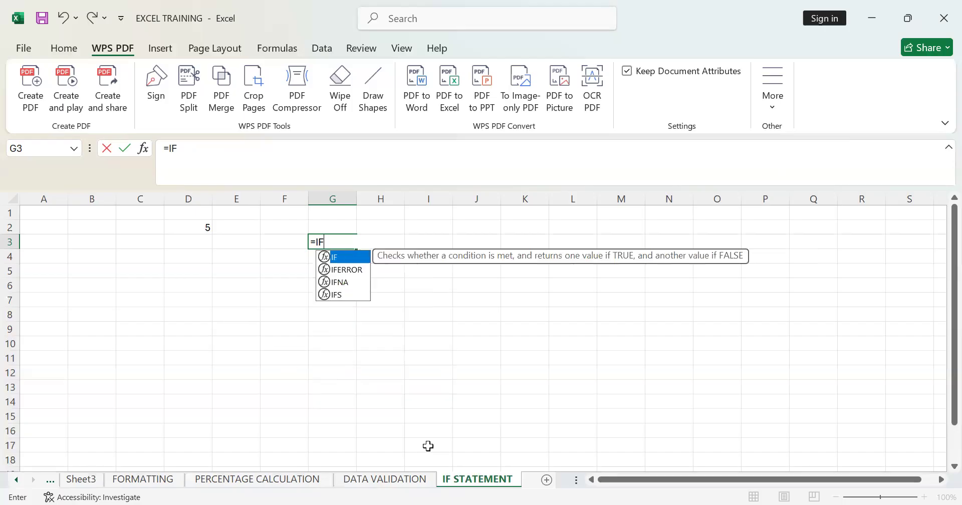
double_click(336, 260)
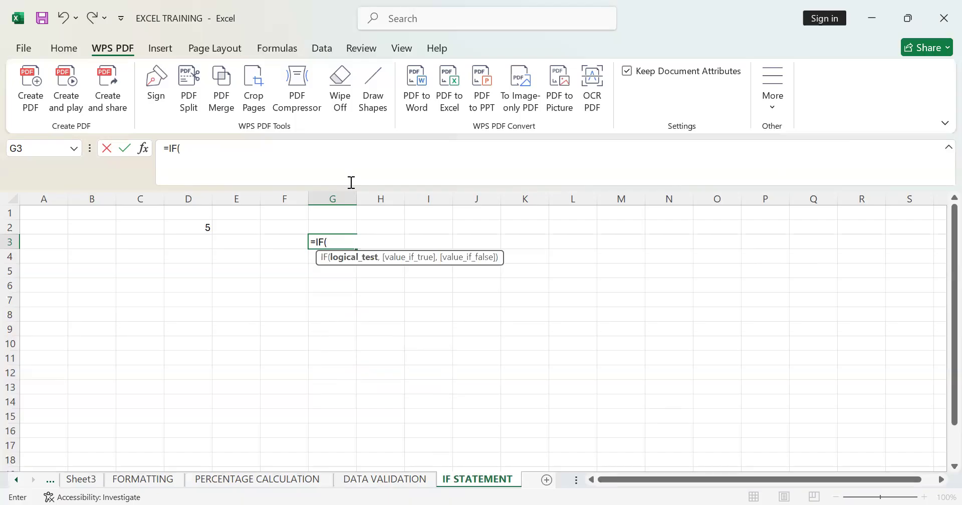
click(202, 225)
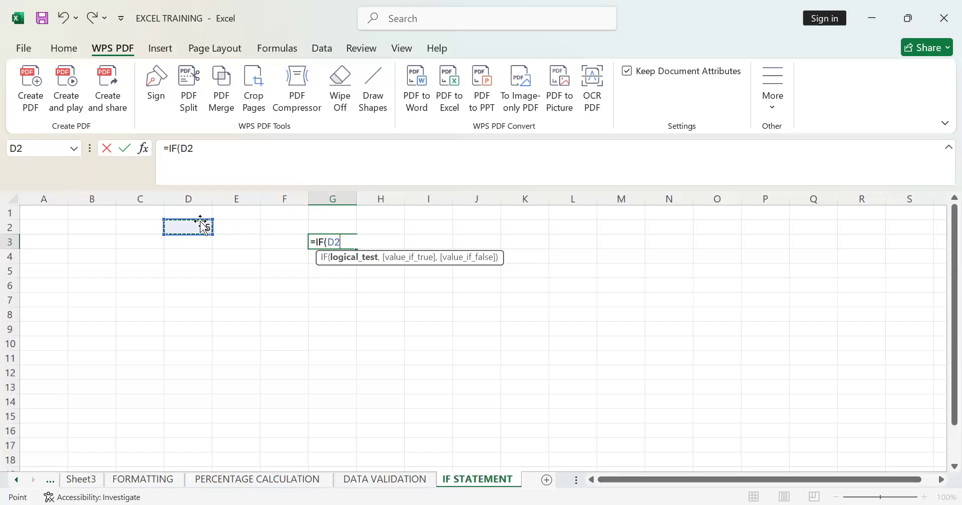
text(=5,)
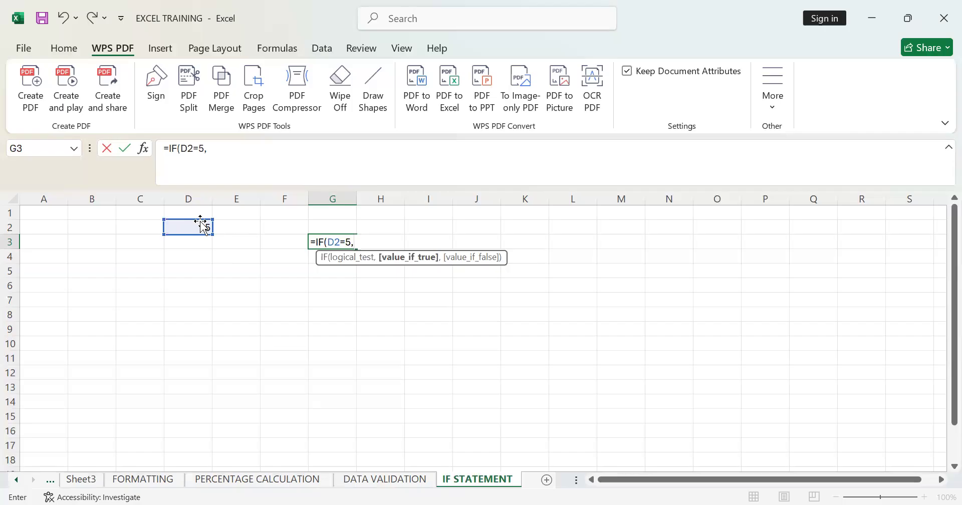
text("YES",")
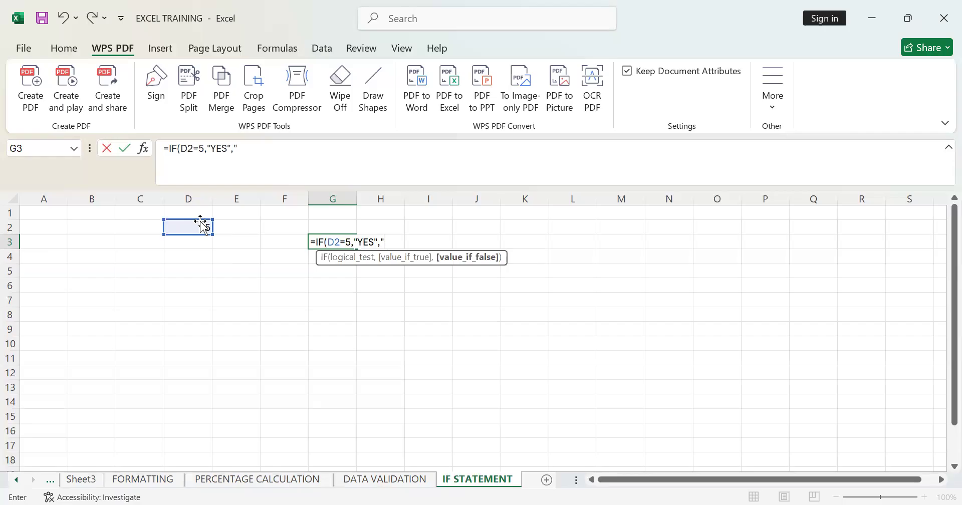
text(N0)
key(BackSpace)
text(O"))
key(Return)
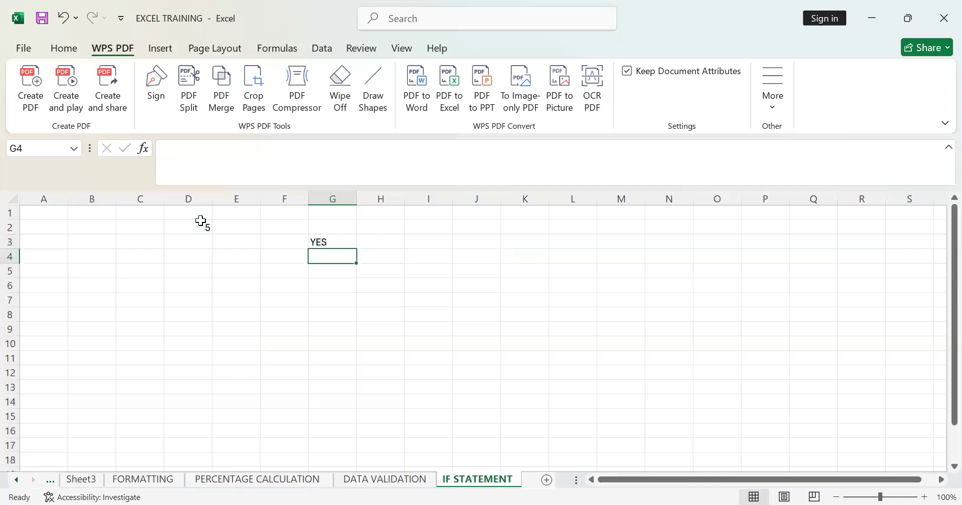
Examine the IF formula in cell G3 without changing it.
click(332, 233)
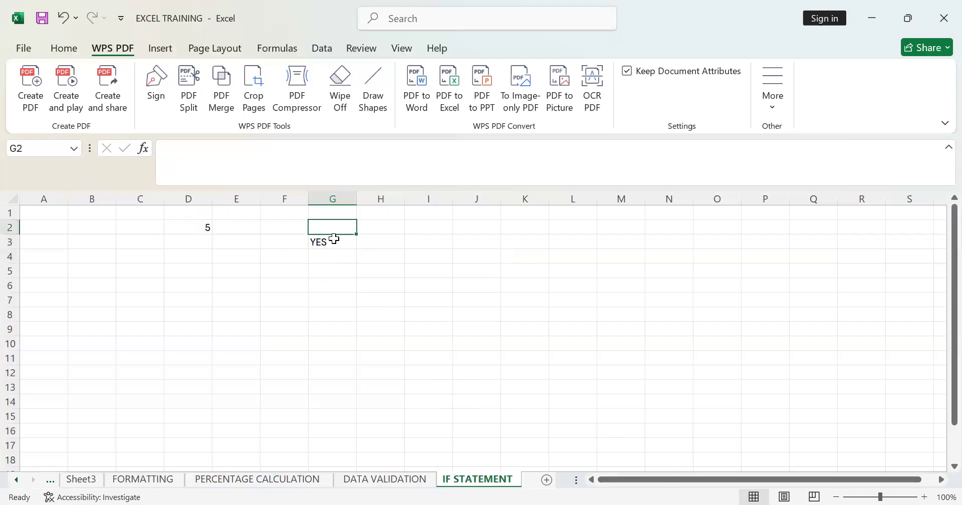
double_click(334, 243)
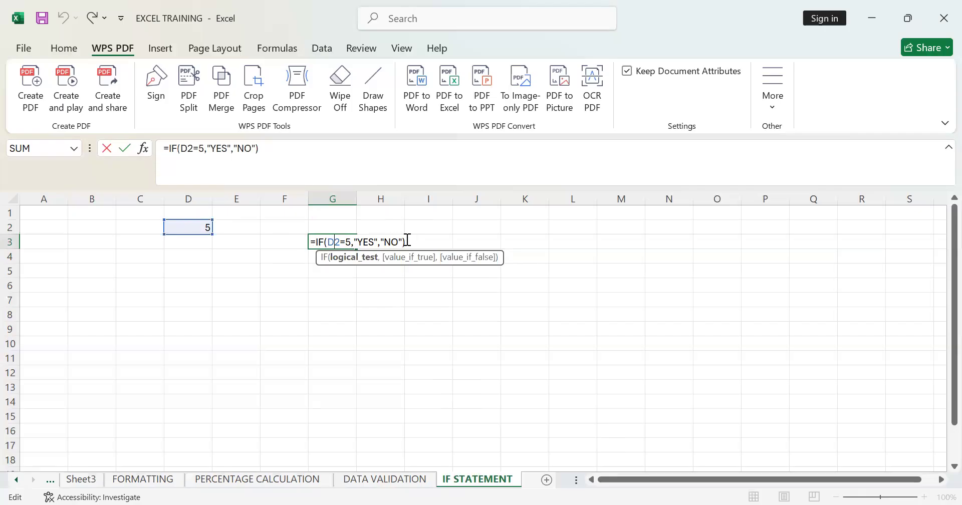
key(Return)
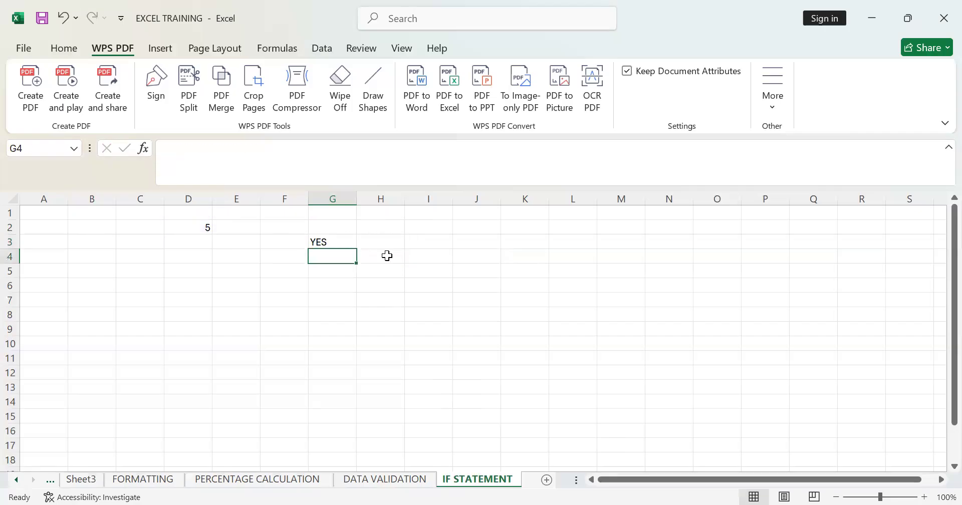
Test the IF formula in G3 by setting cell D2 to 6 and restoring it to 5.
click(202, 227)
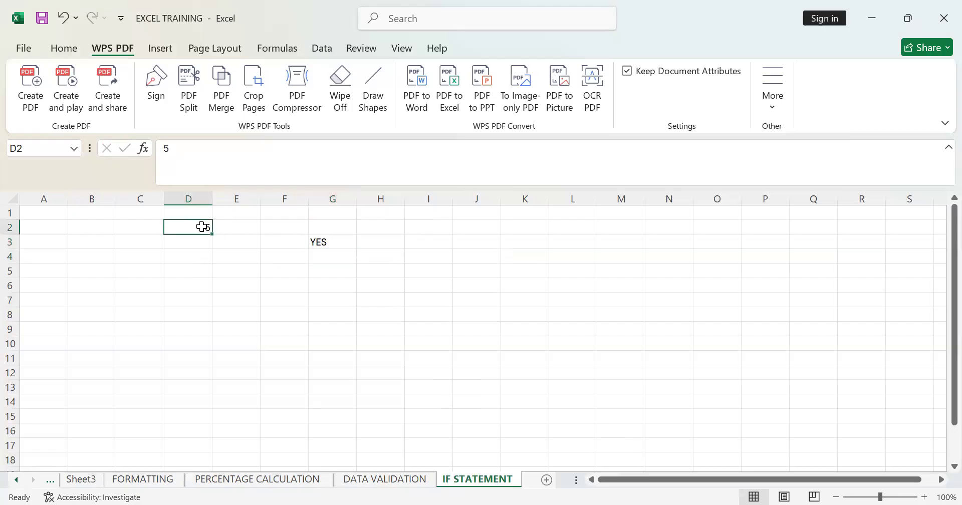
text(6)
key(Return)
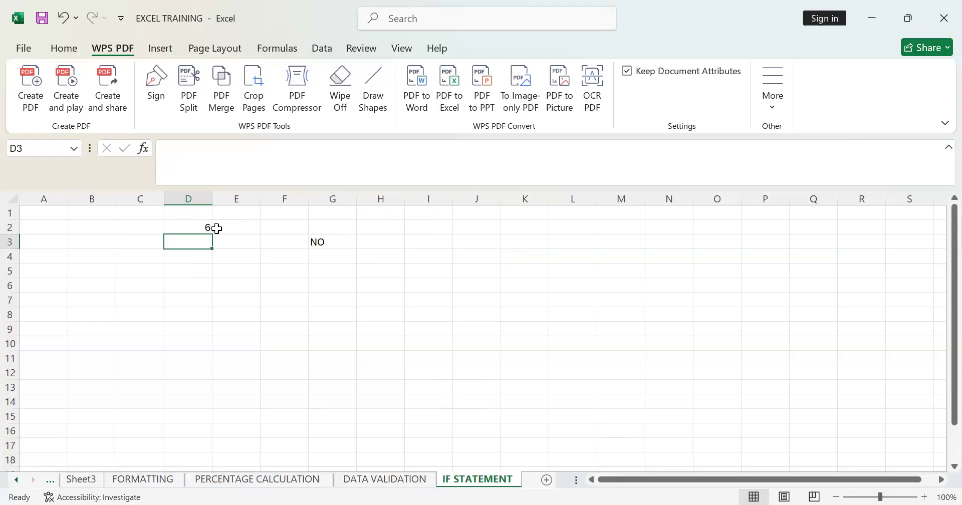
click(193, 227)
text(5)
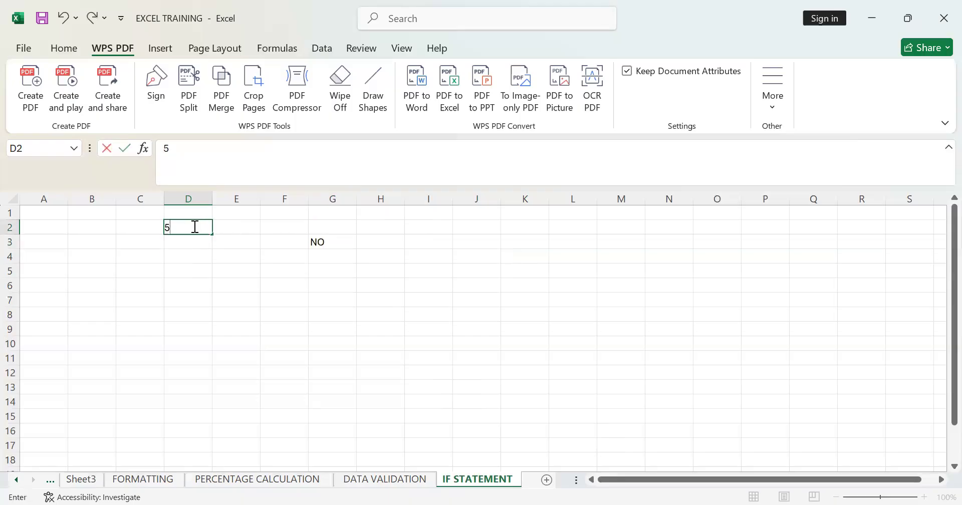
click(220, 274)
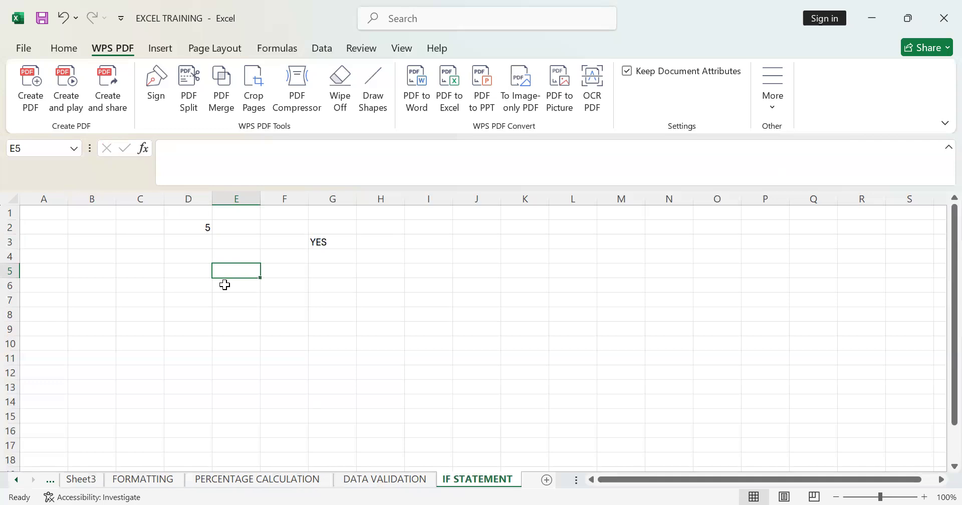
Enter the table headings PRODUCT in cell D4 and QUNTITY in cell E4.
click(175, 261)
text(P)
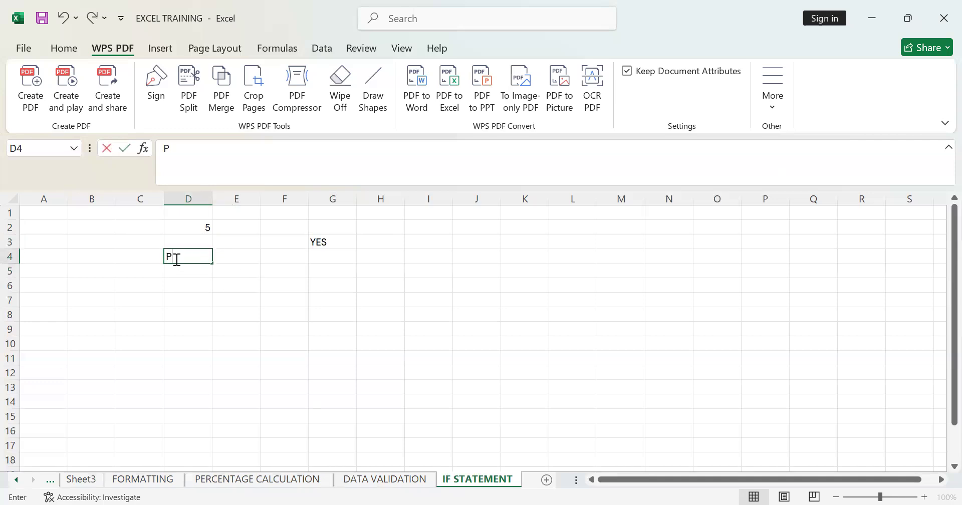
text(RODUCT)
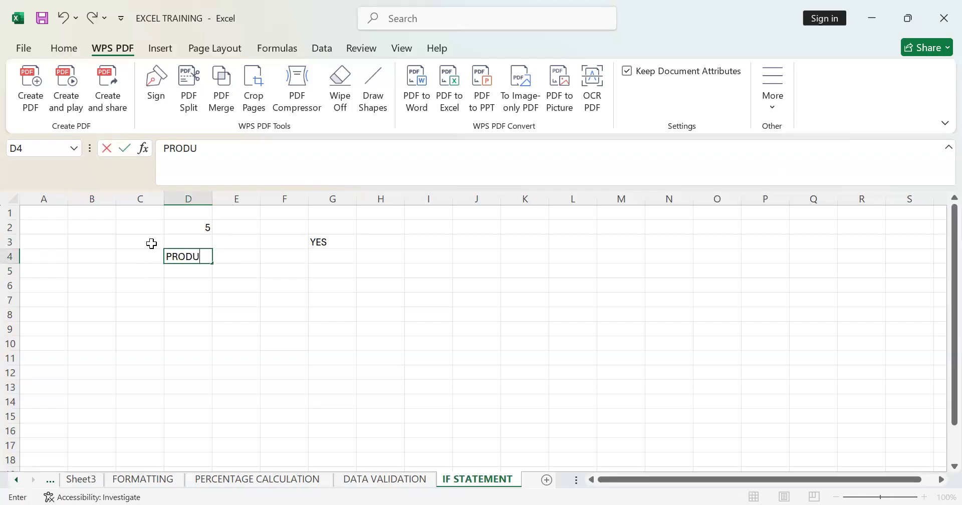
click(195, 345)
click(234, 258)
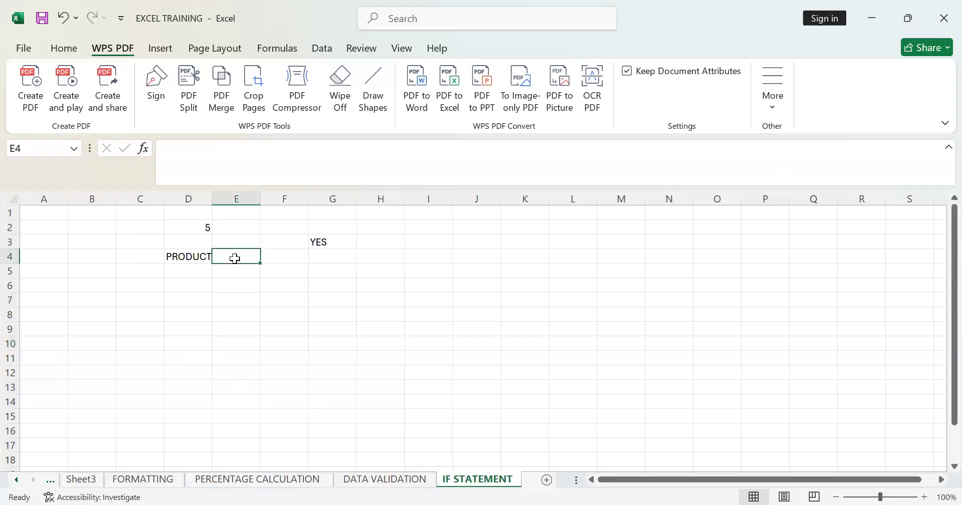
text(Q)
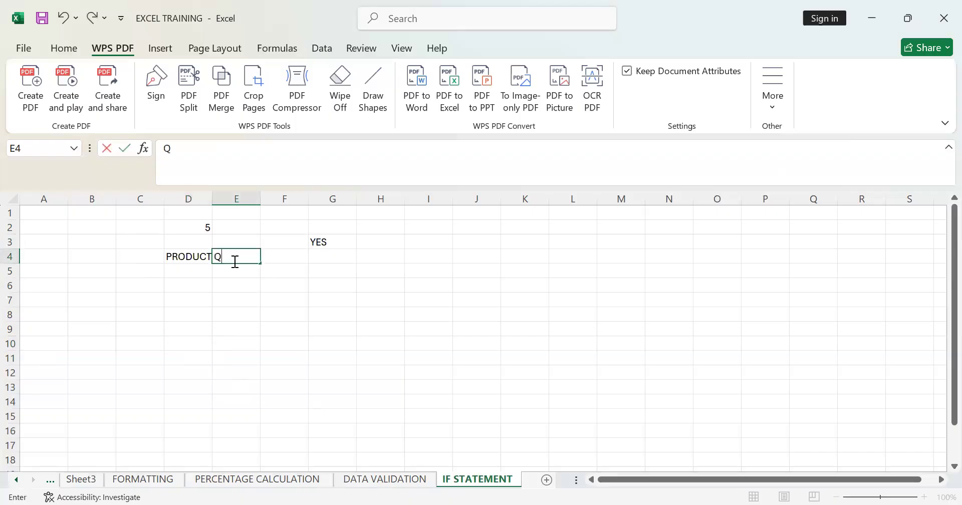
text(UNTITY)
Enter the heading AVAILABILITY in cell F4 and autofit column F to its text.
click(284, 260)
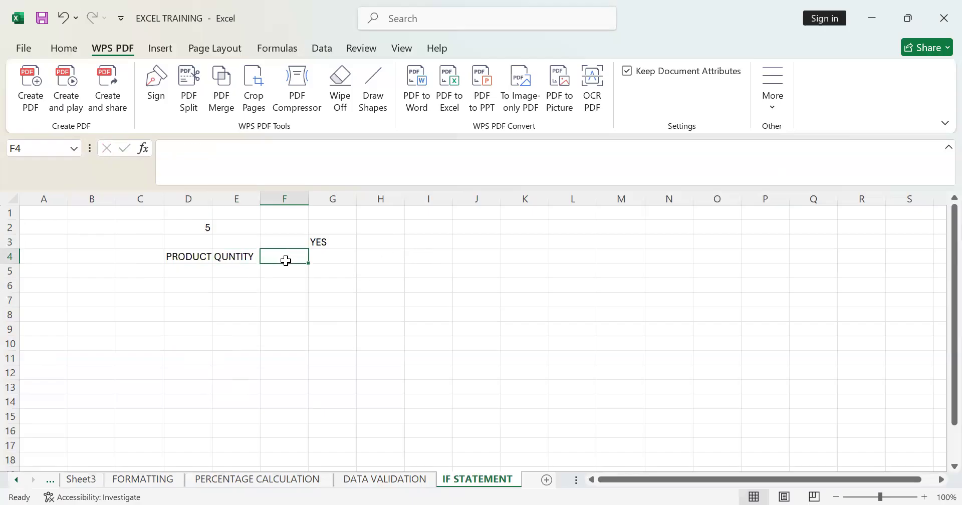
text(AVA)
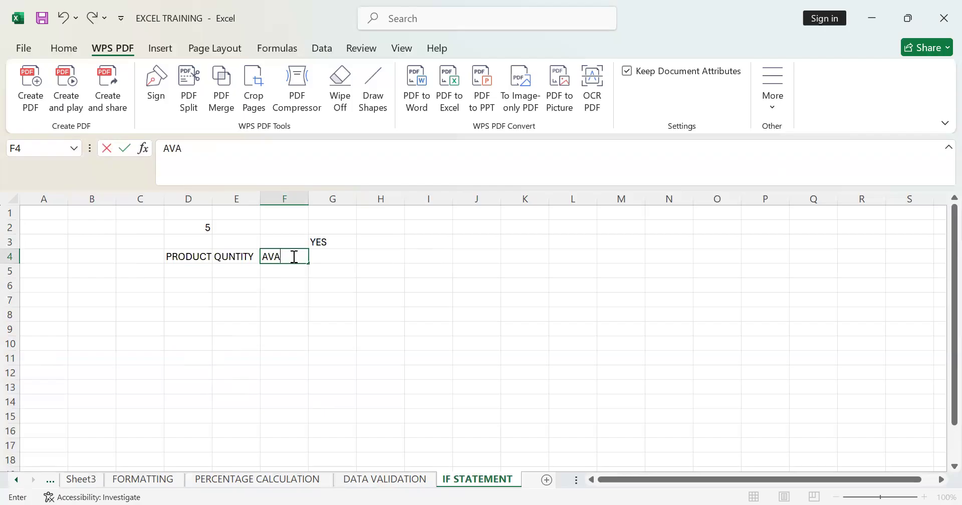
text(LIL)
key(BackSpace)
key(BackSpace)
text(ILABILIT)
key(BackSpace)
text(TY)
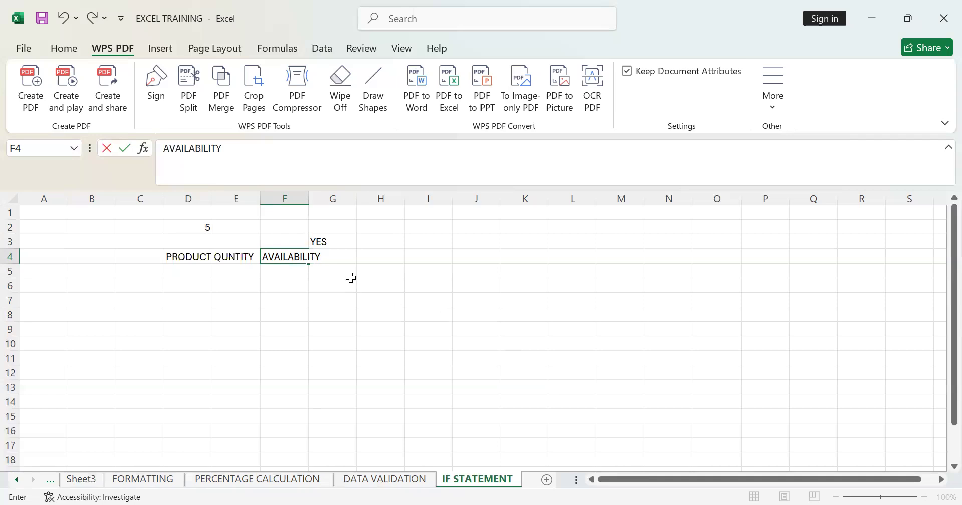
drag(350, 278, 338, 268)
double_click(305, 200)
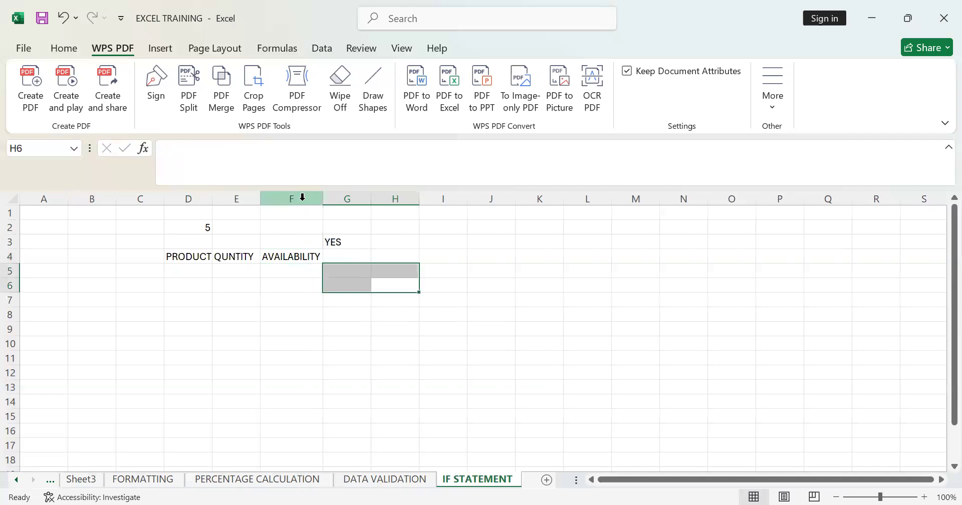
Enter the heading PRODUCT STATUS in cell G4 and autofit column G to its text.
click(349, 253)
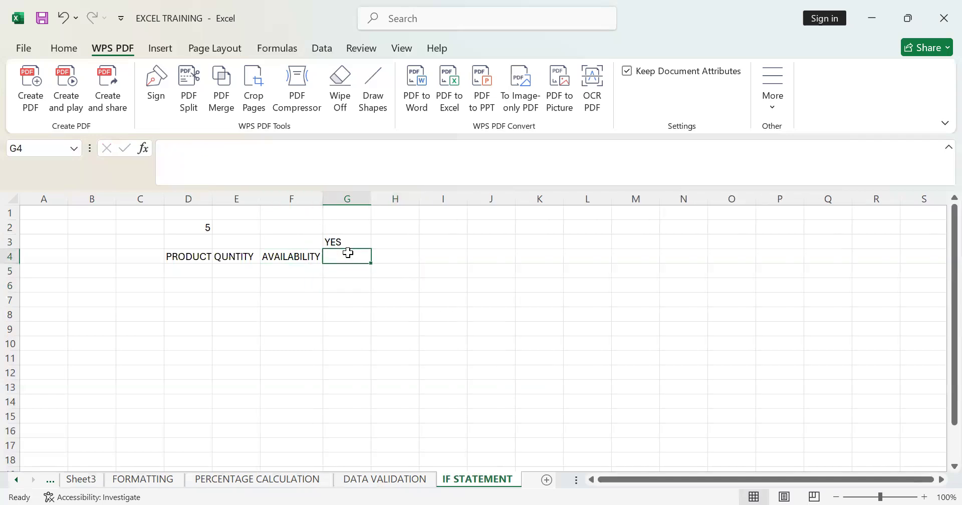
text(PR)
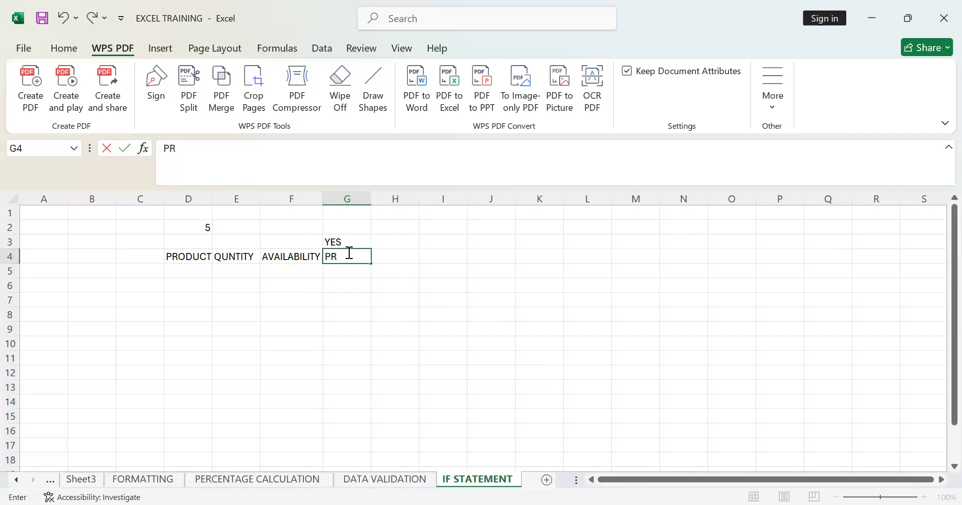
text(ODUCT STAT)
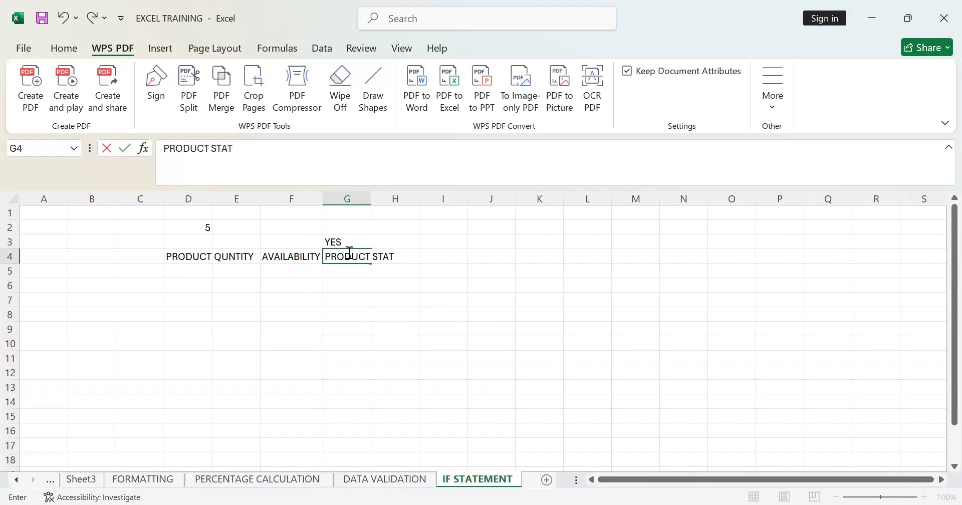
text(US)
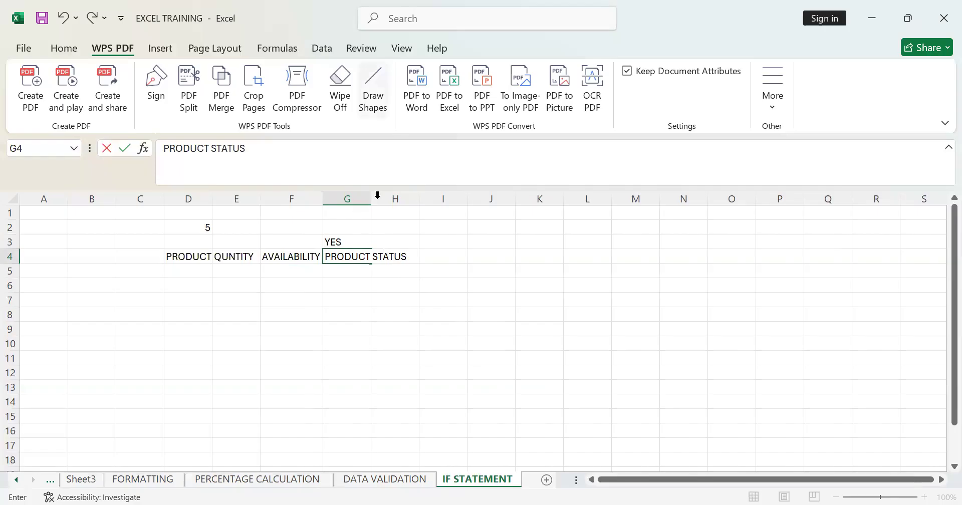
double_click(371, 198)
click(382, 284)
Make the table headings in cells D4 to G4 bold.
drag(192, 258, 382, 254)
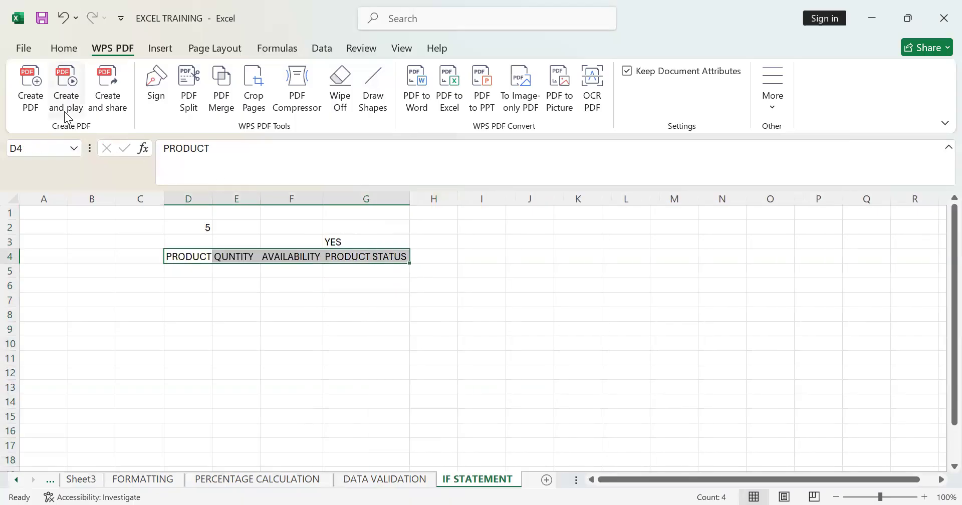
click(64, 48)
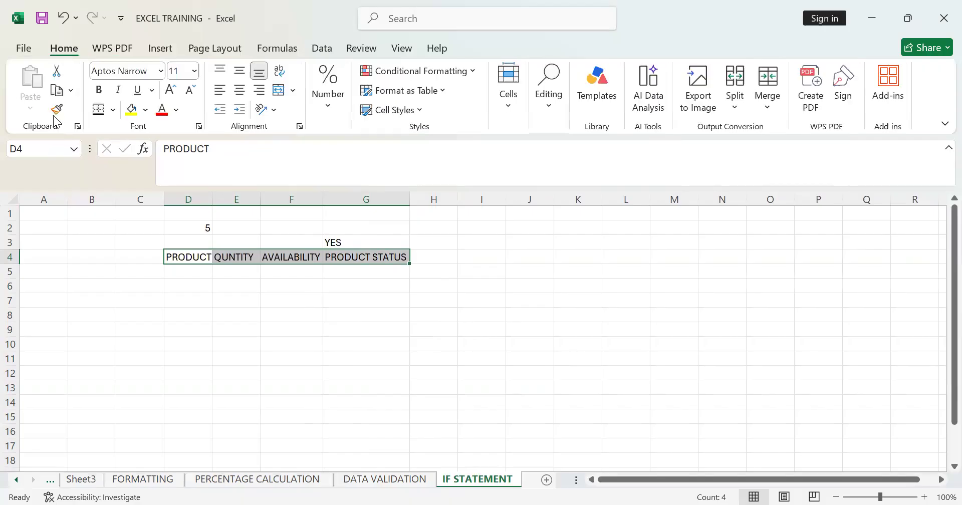
click(98, 90)
Enter Dairy foods in cell D5 and start the next product entry in D6 with "Sof".
click(183, 271)
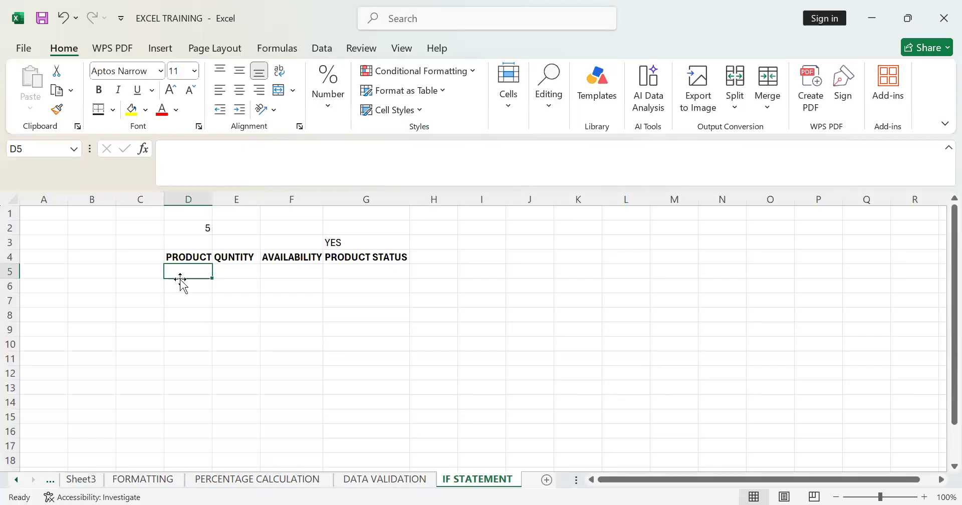
text(Da)
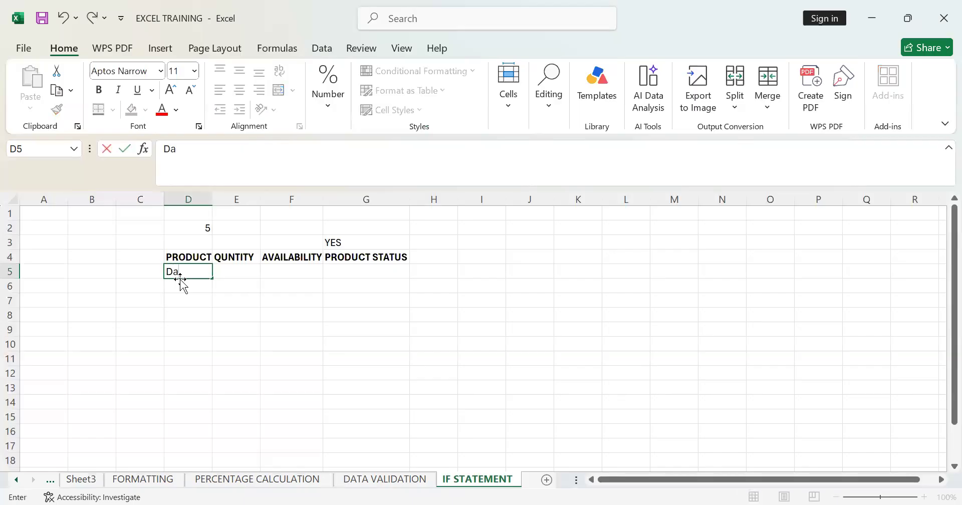
text(iry foods)
key(Return)
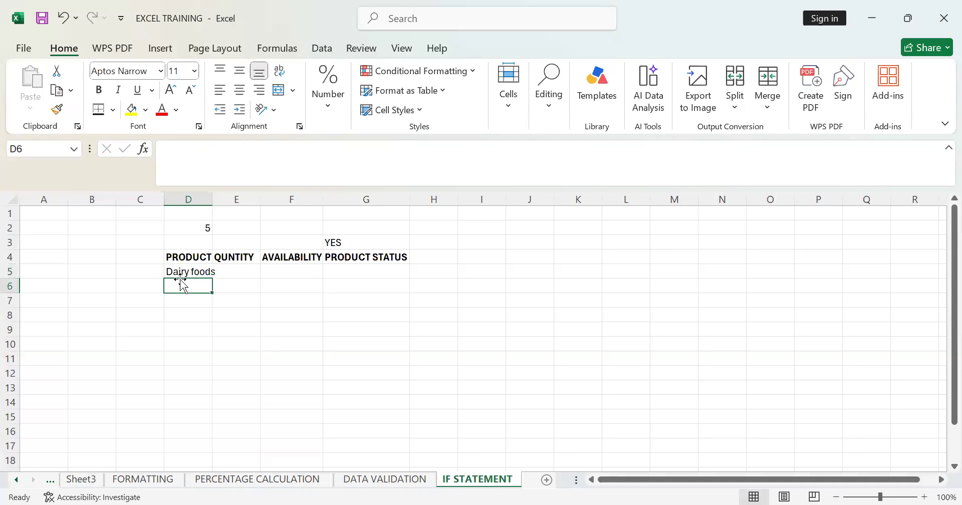
text(Sof)
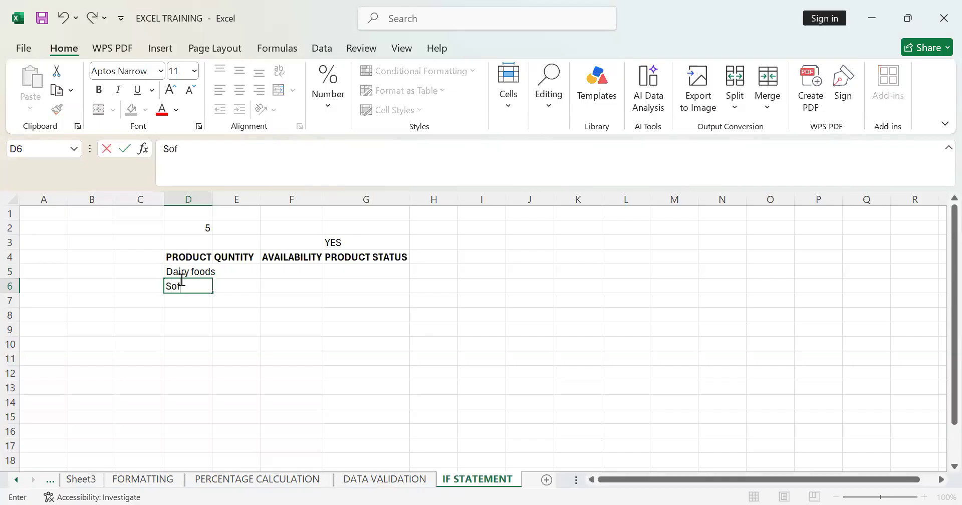
Enter the products Soft drinks in D6, fruit foods in D7 and snack food in D8.
text(t drinks)
key(Return)
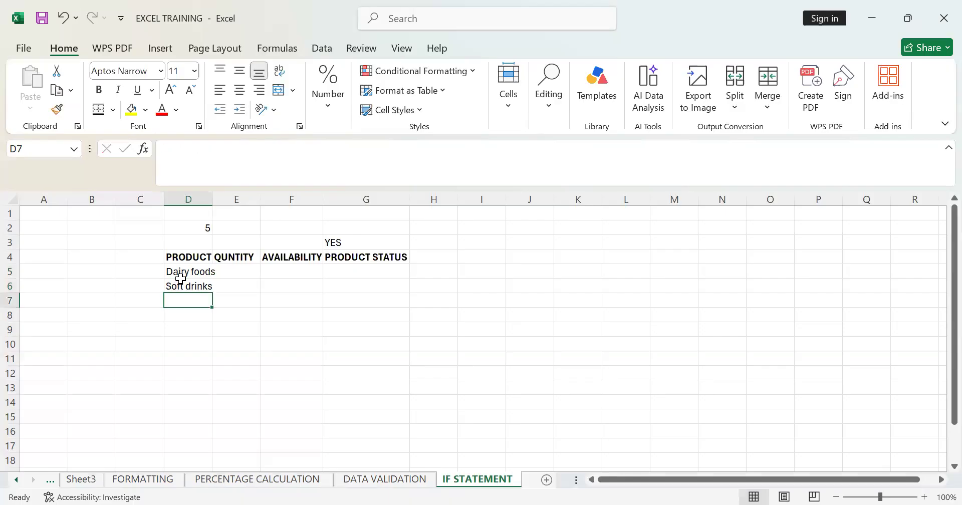
text(fruit)
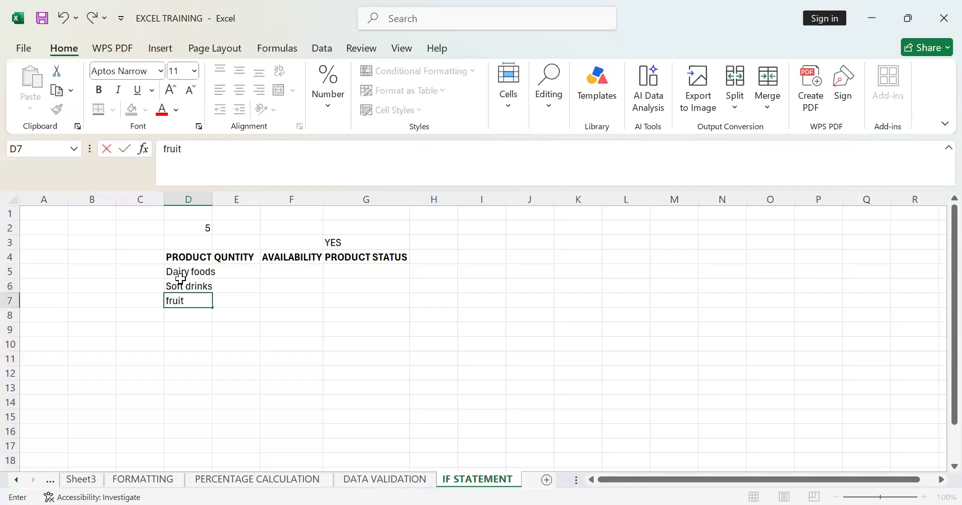
text( foods)
key(Return)
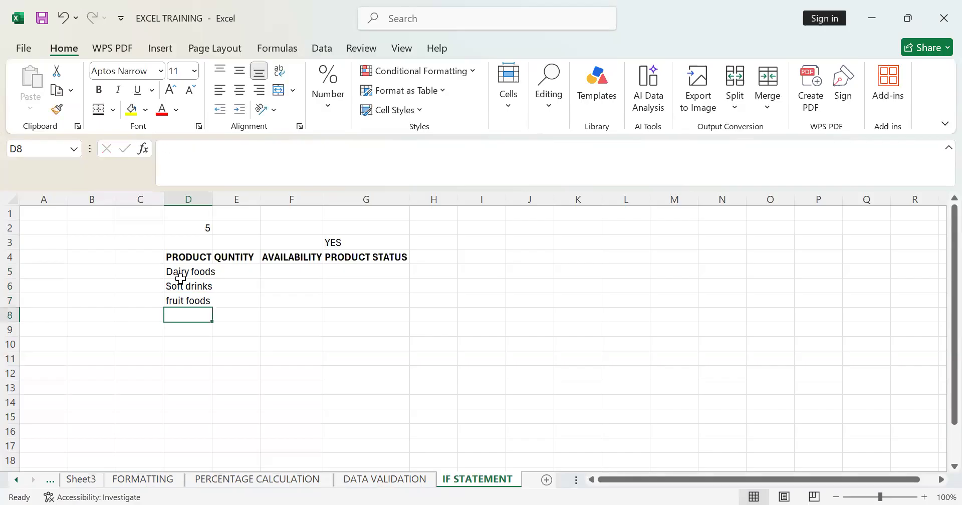
text(sn)
text(ac)
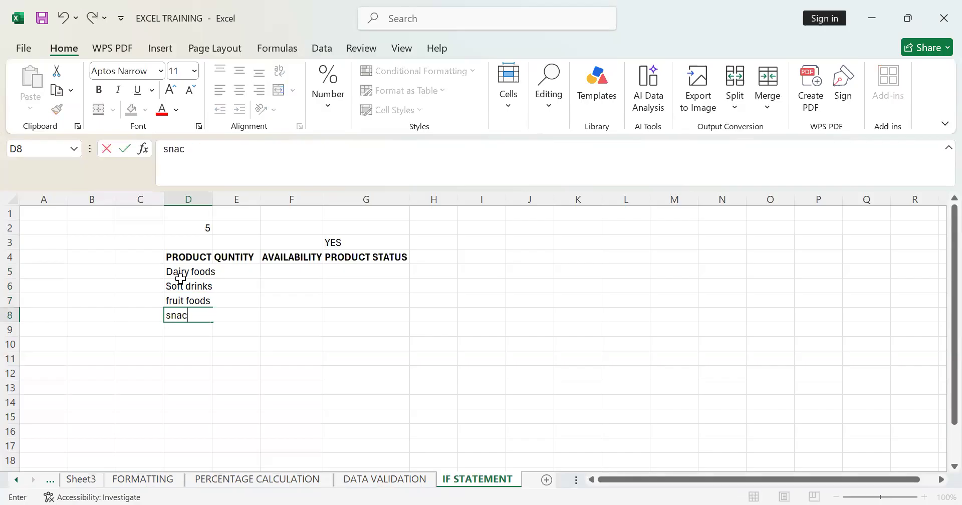
text(k food)
key(Return)
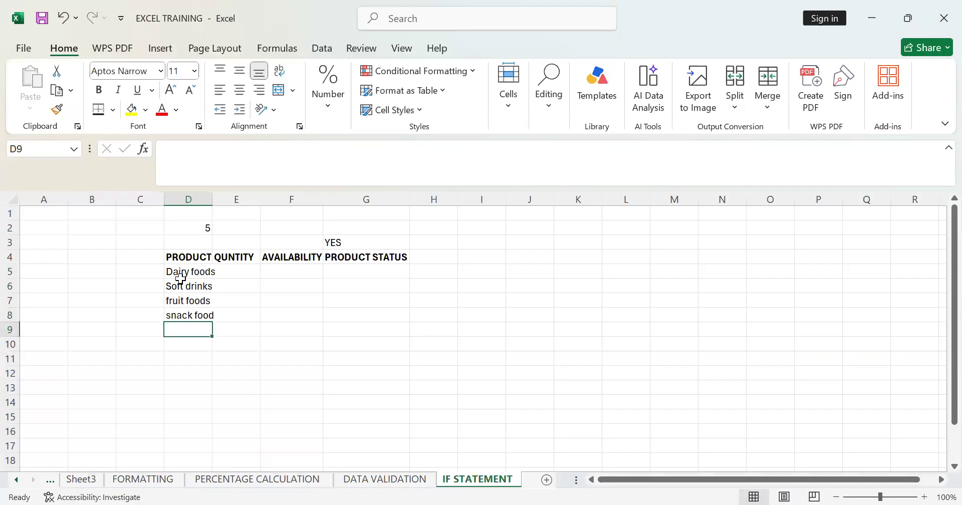
Add the products frozen foods in D9, breakfast in D10 and meat in D11.
text(f)
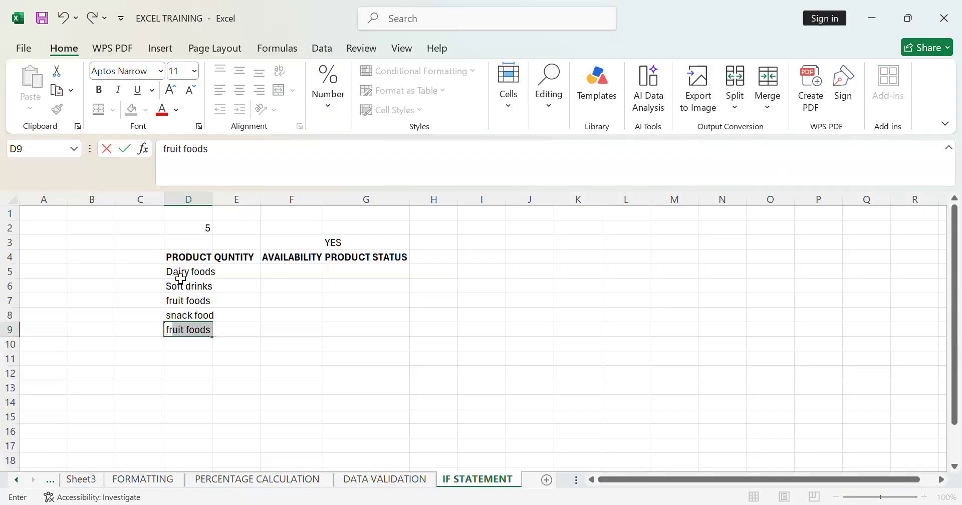
text(rozen foods)
key(Return)
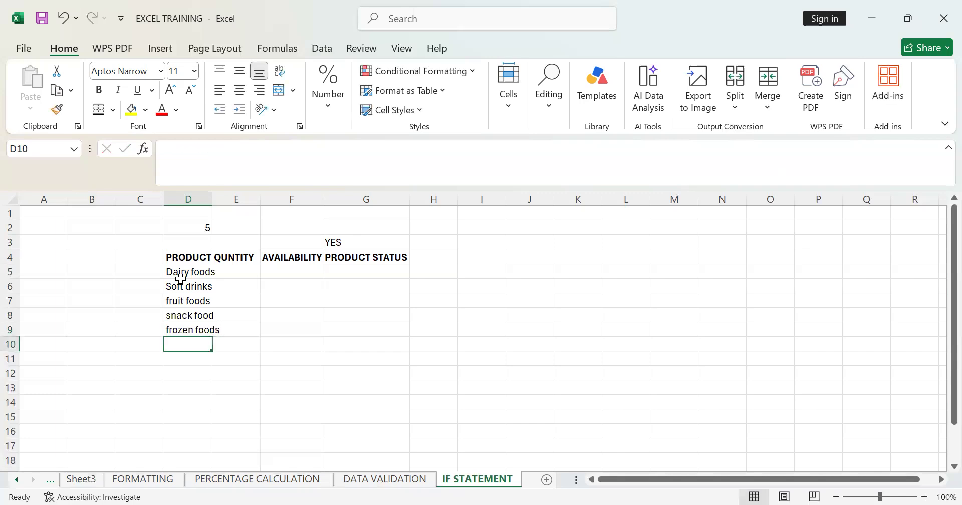
text(brea)
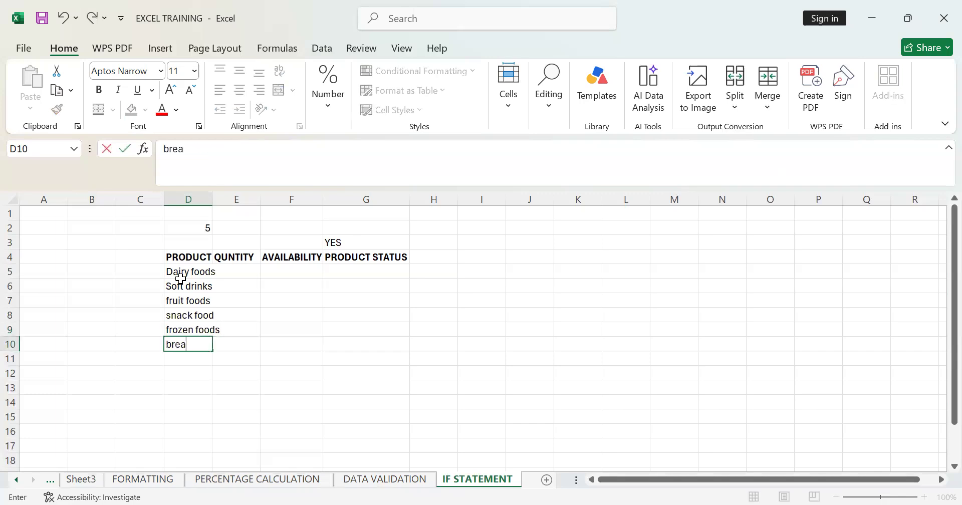
text(kg)
key(BackSpace)
text(fast)
key(Return)
text(meat)
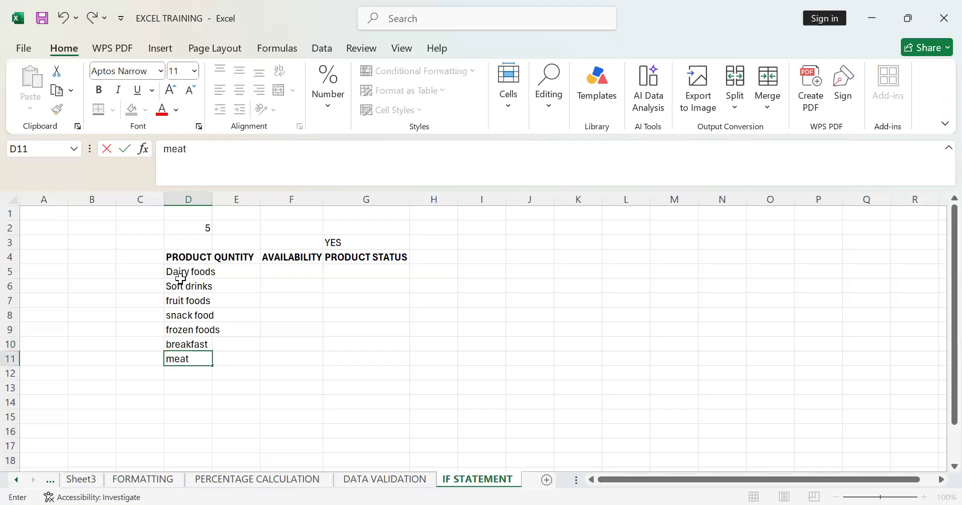
key(Return)
Enter seafood in D12 as the last item of the product list.
text(\)
key(BackSpace)
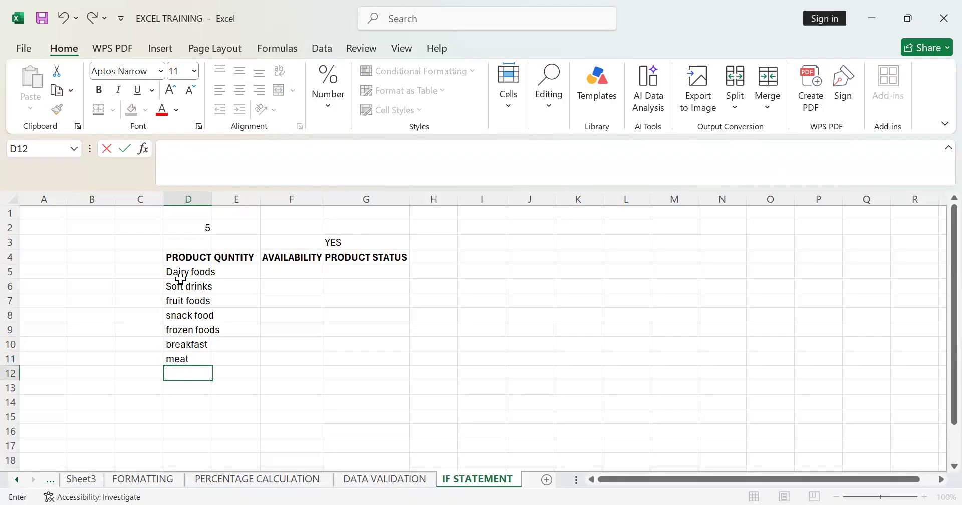
text(seas)
key(BackSpace)
text(f)
key(BackSpace)
key(BackSpace)
text(food)
Fill in the quantities 25, 10, 15 and 60 for the first four products in E5:E8.
click(234, 267)
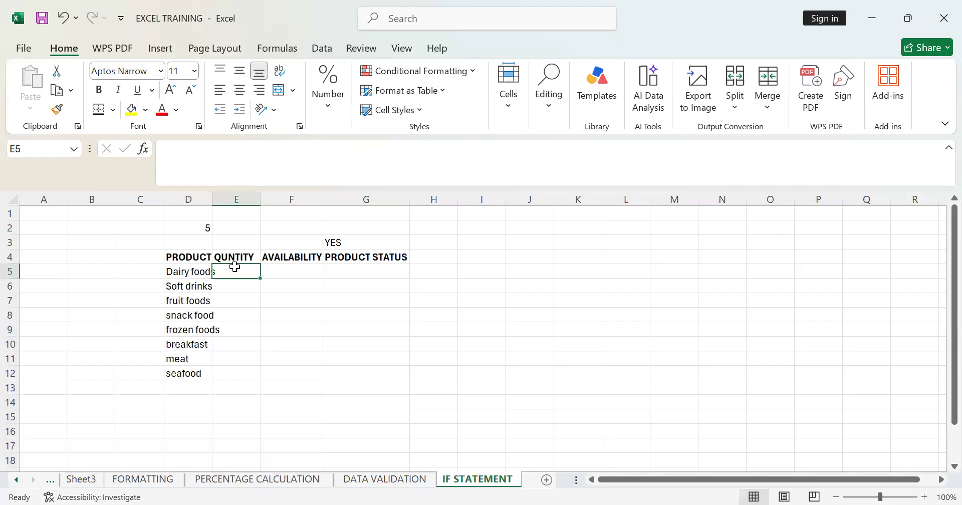
text(25)
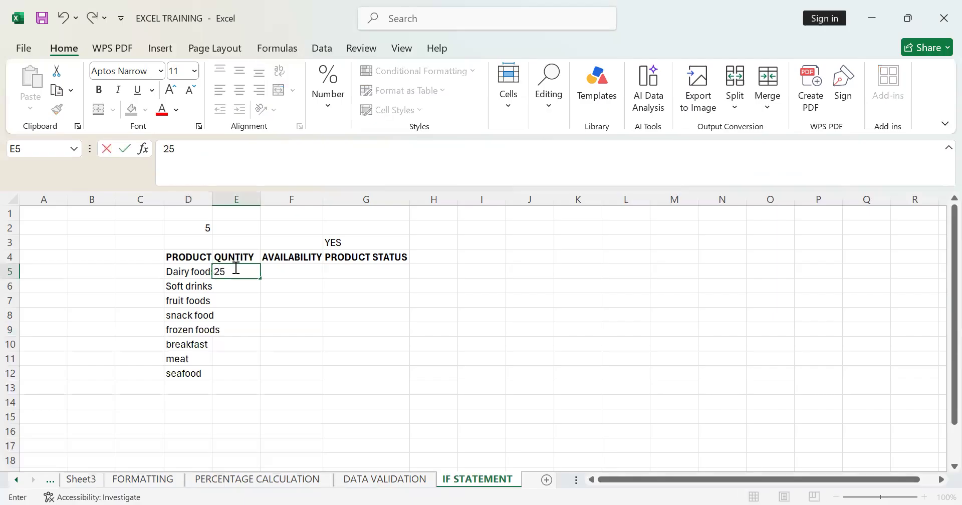
key(Return)
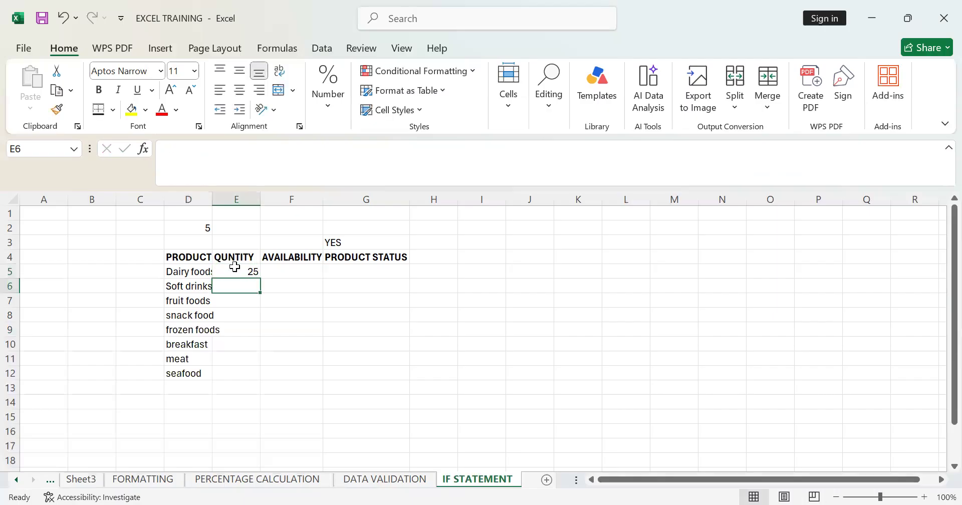
text(10)
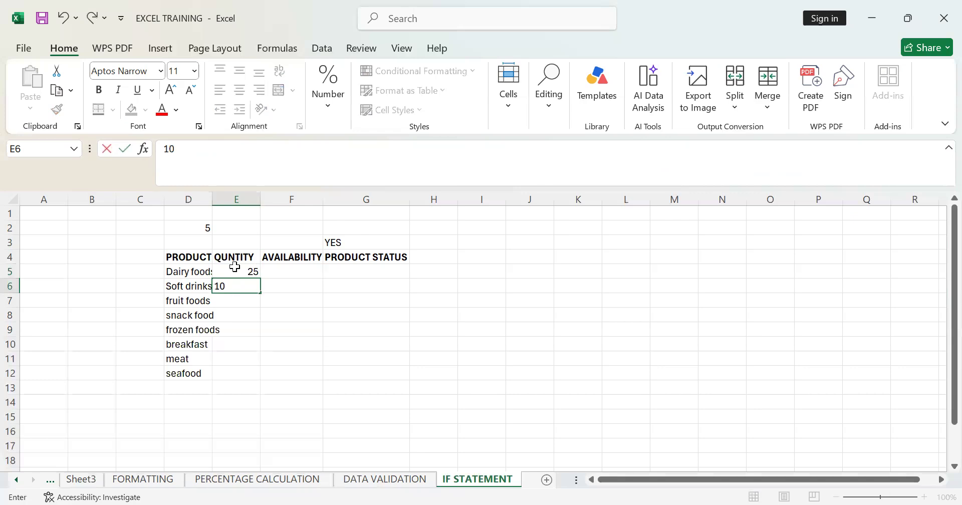
key(Return)
text(15)
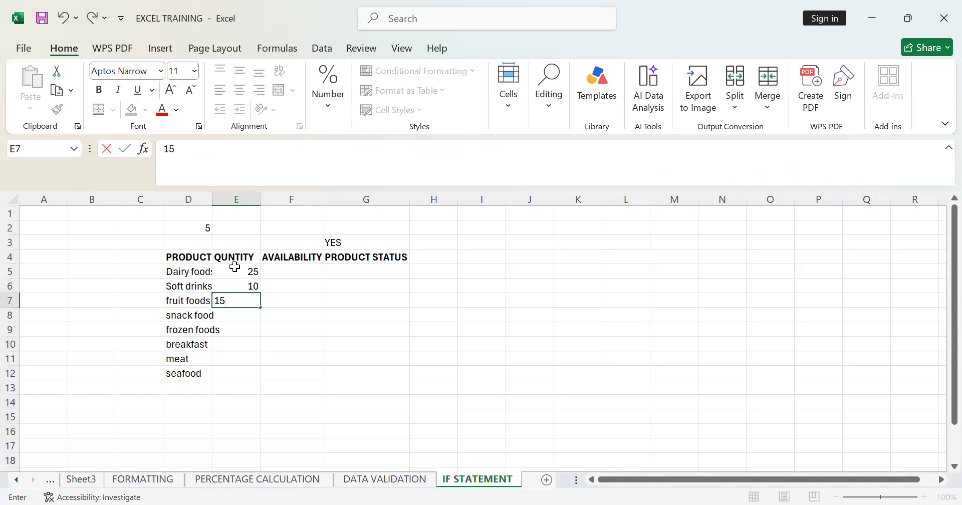
key(Return)
text(6)
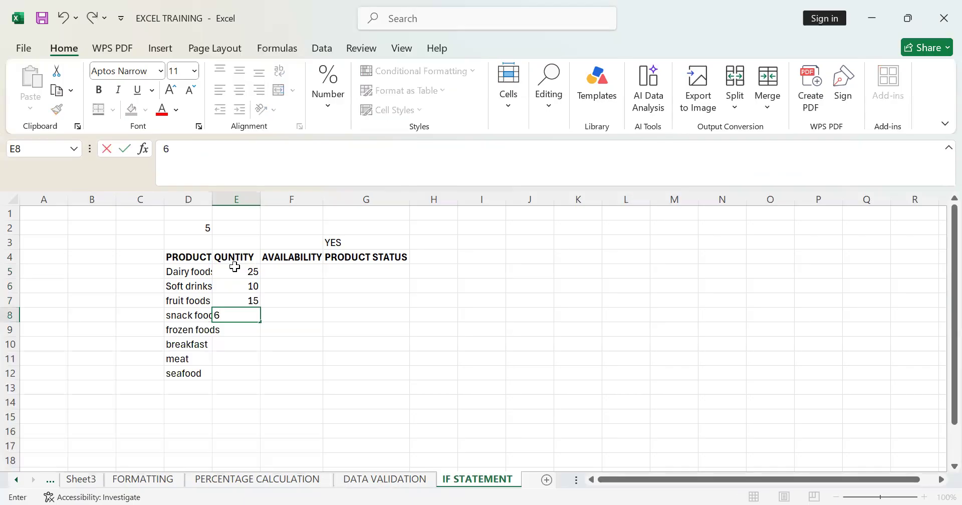
text(0)
key(Return)
Fill in the quantities 40, 10, 30 and 20 for the remaining products in E9:E12.
text(4)
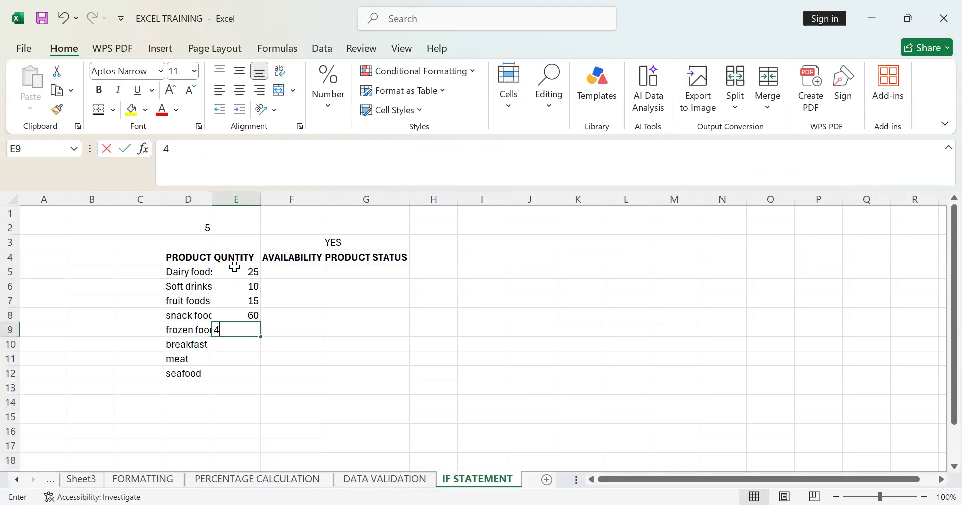
text(0)
key(Return)
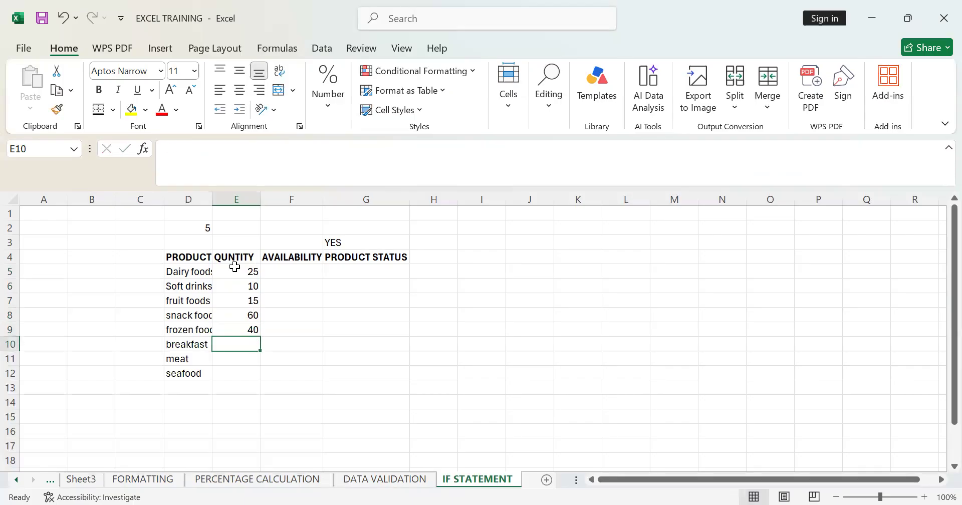
text(10)
key(Return)
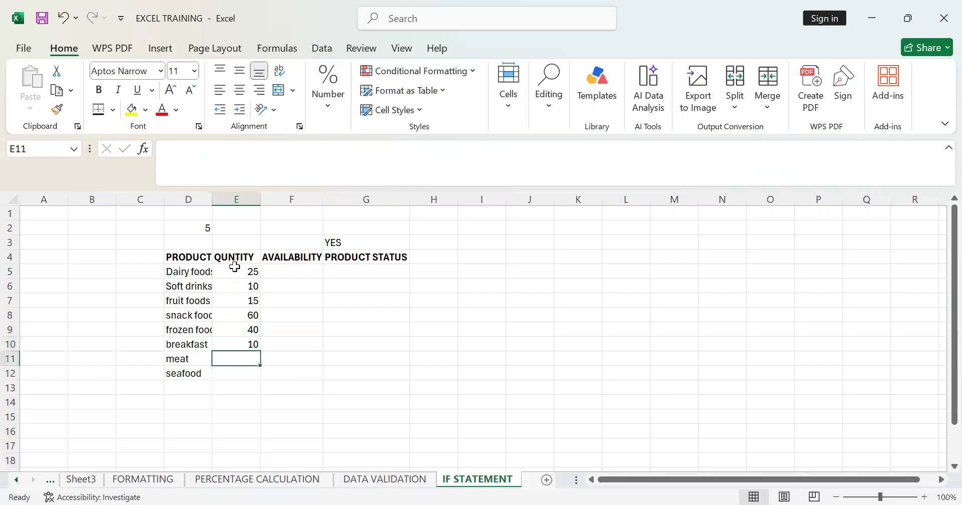
text(30)
key(Return)
text(20)
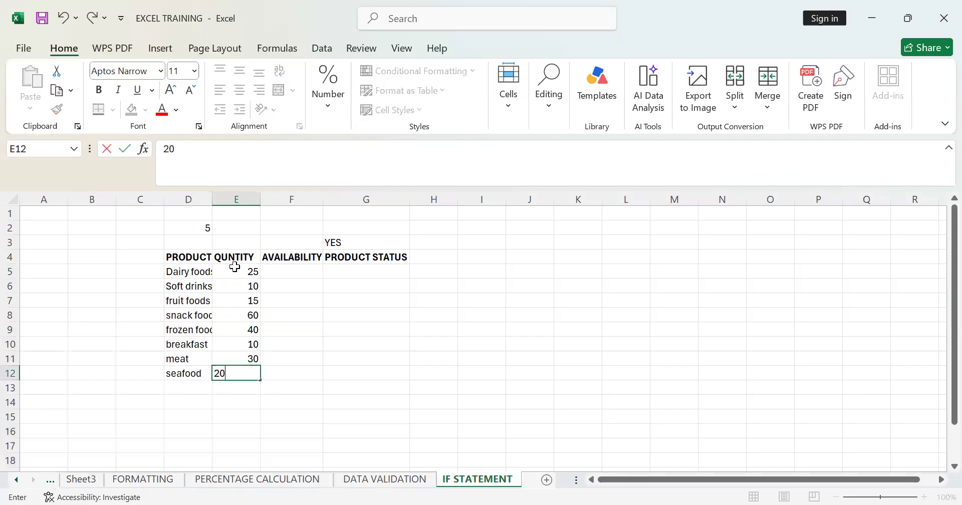
key(Return)
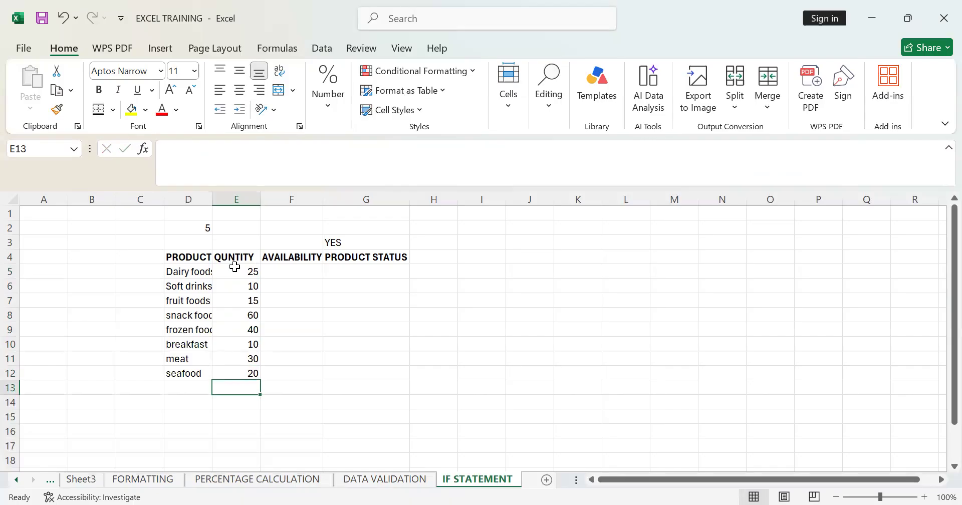
click(174, 400)
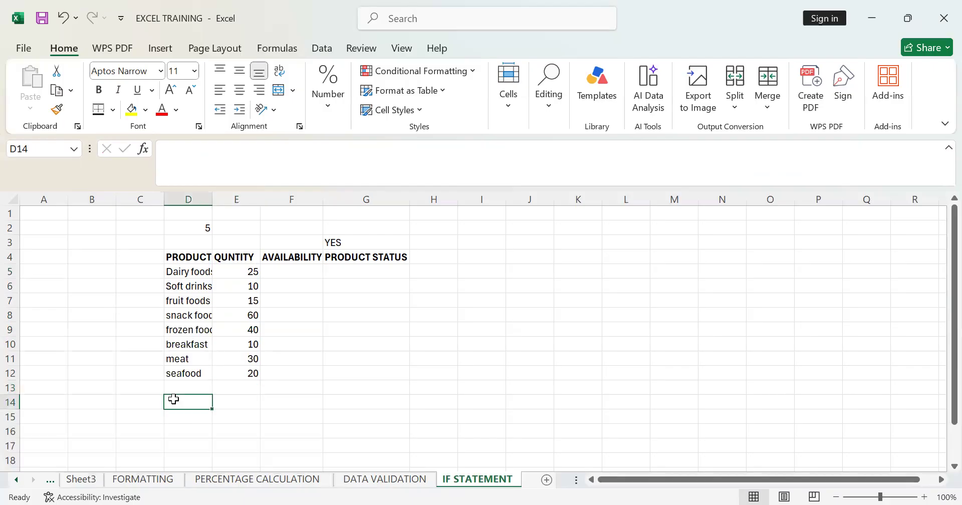
click(236, 389)
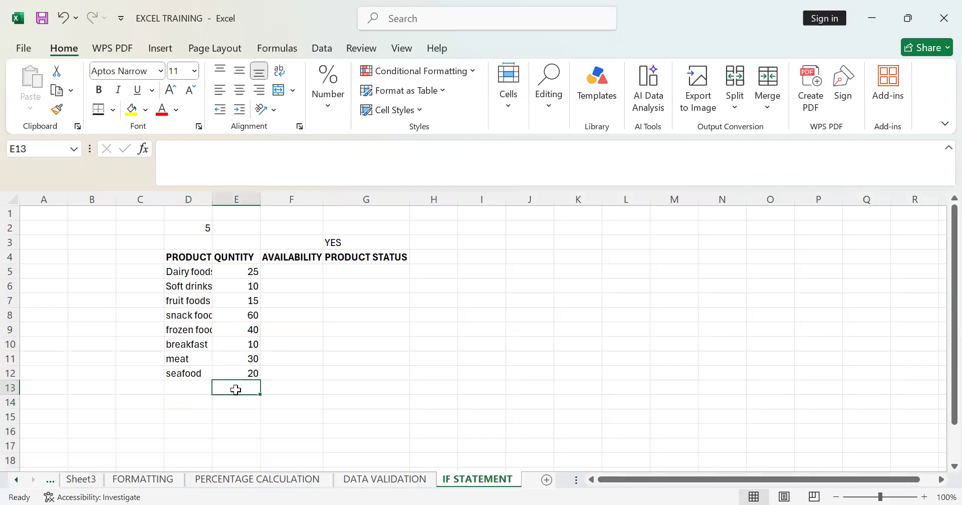
click(297, 273)
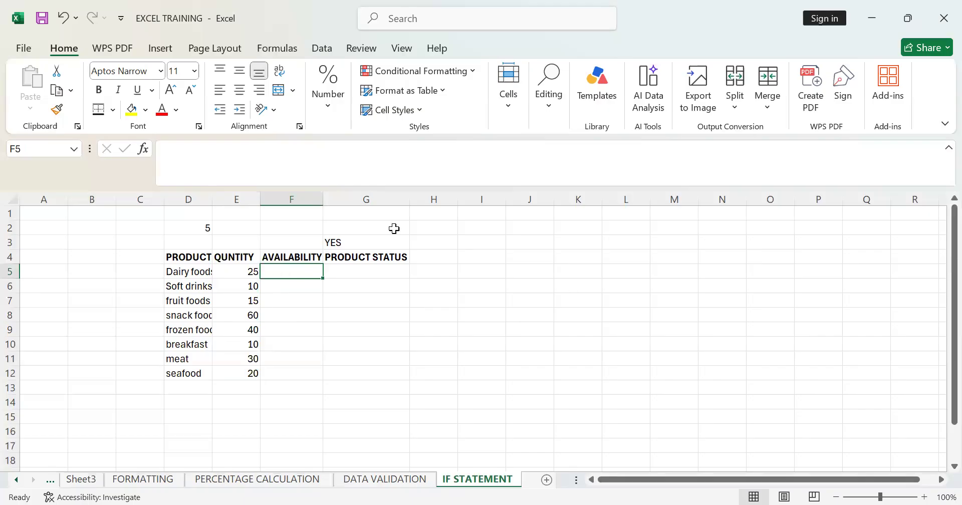
drag(179, 258, 180, 359)
click(181, 360)
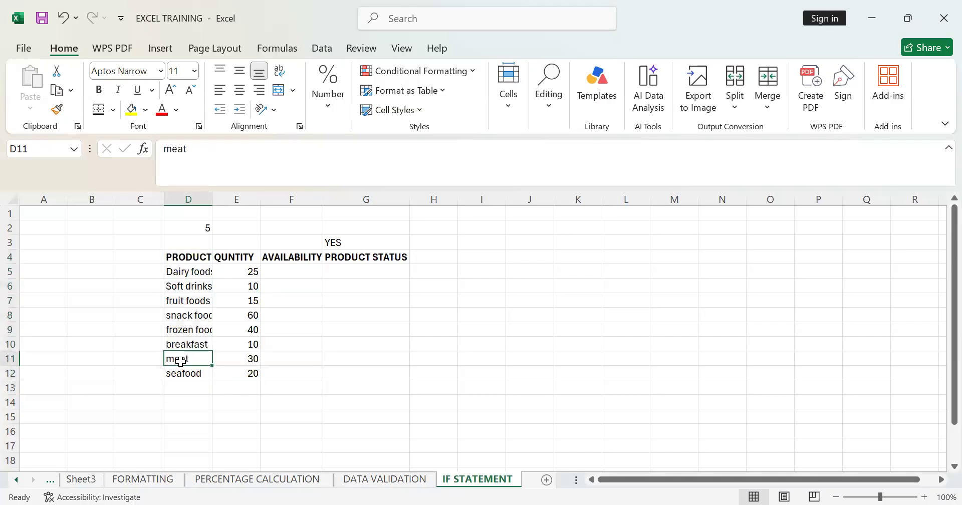
Enter the formula =IF(D5="meat","yes","no") in F5 to test the product's availability.
click(314, 268)
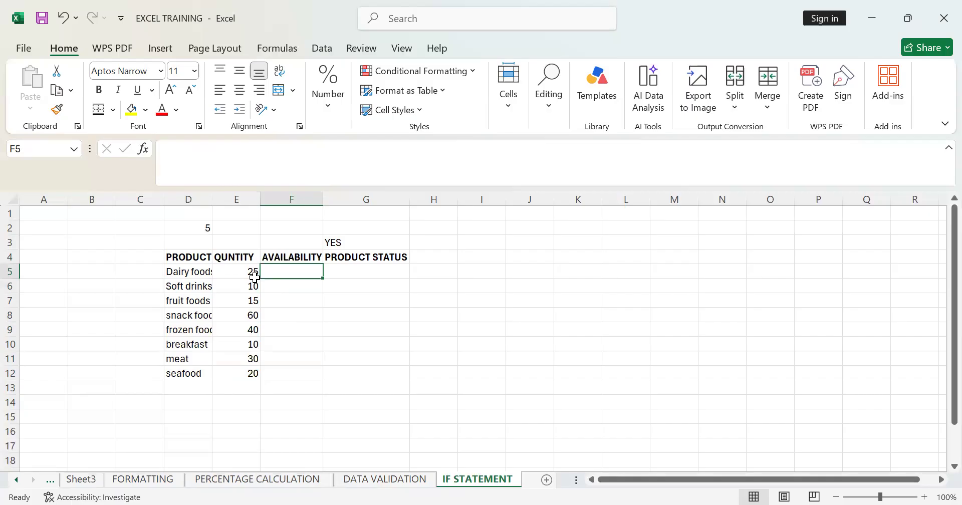
text(=)
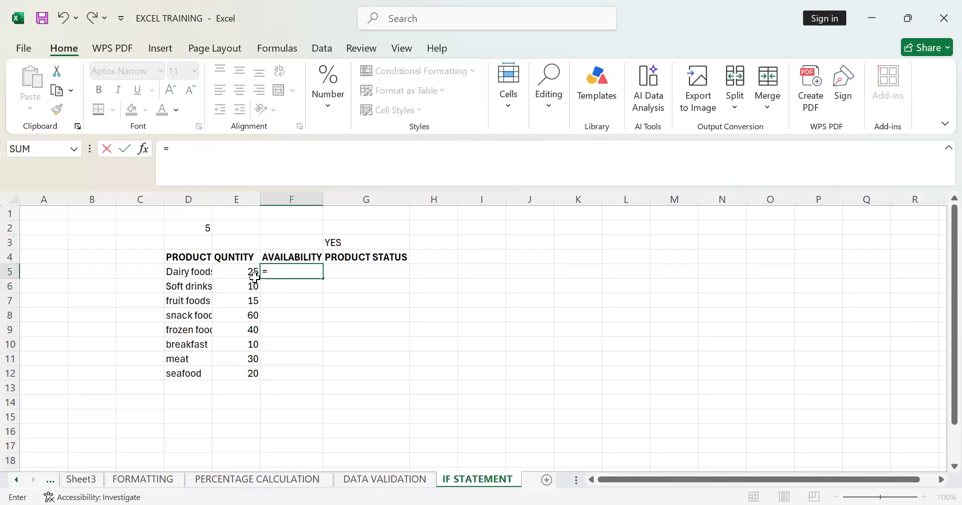
text(if)
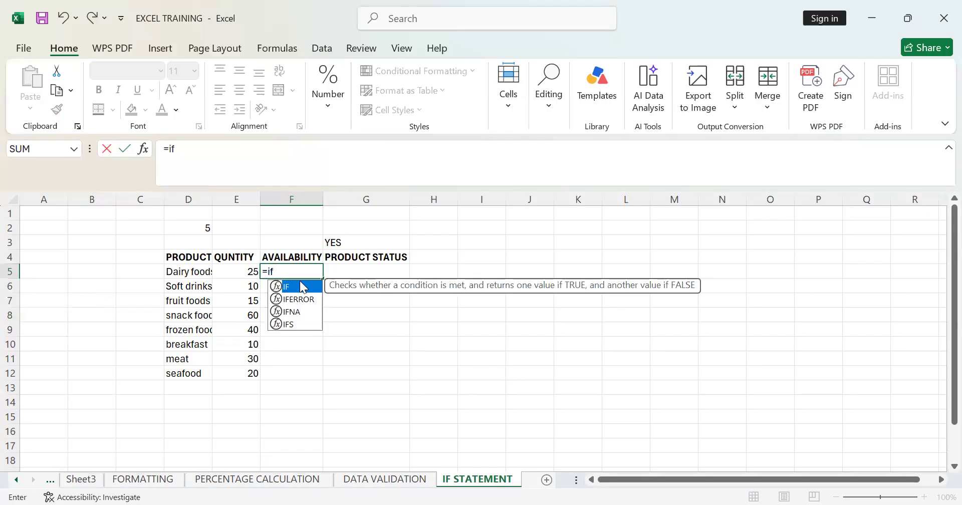
key(Tab)
click(187, 270)
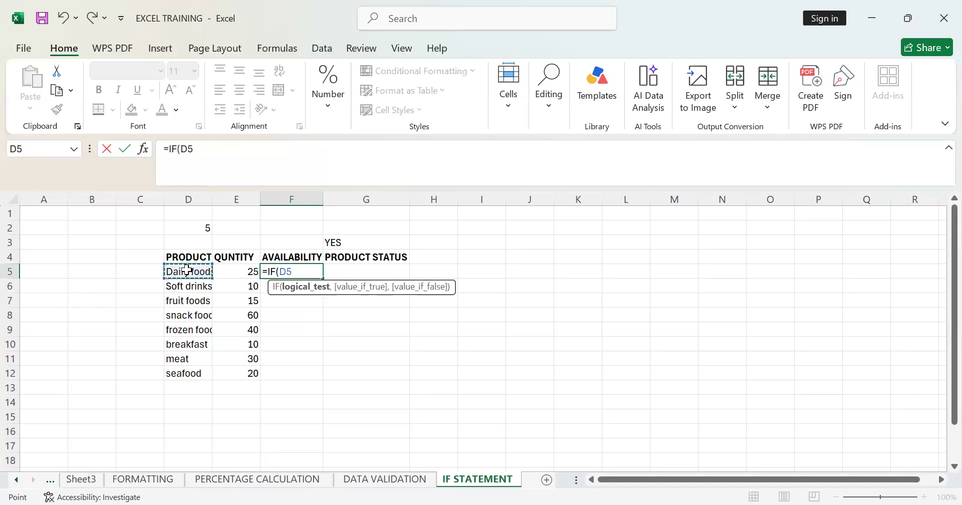
text(=")
text(m)
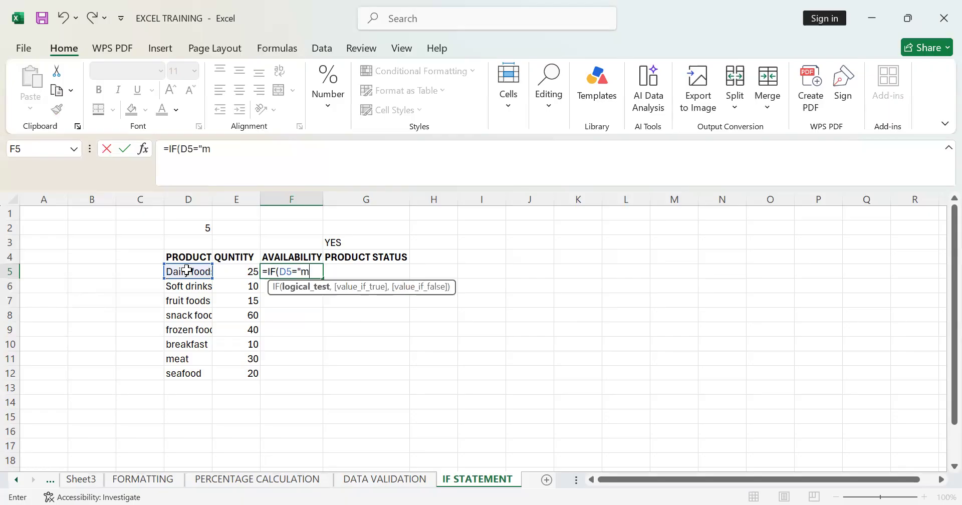
text(eat)
key(BackSpace)
text(",)
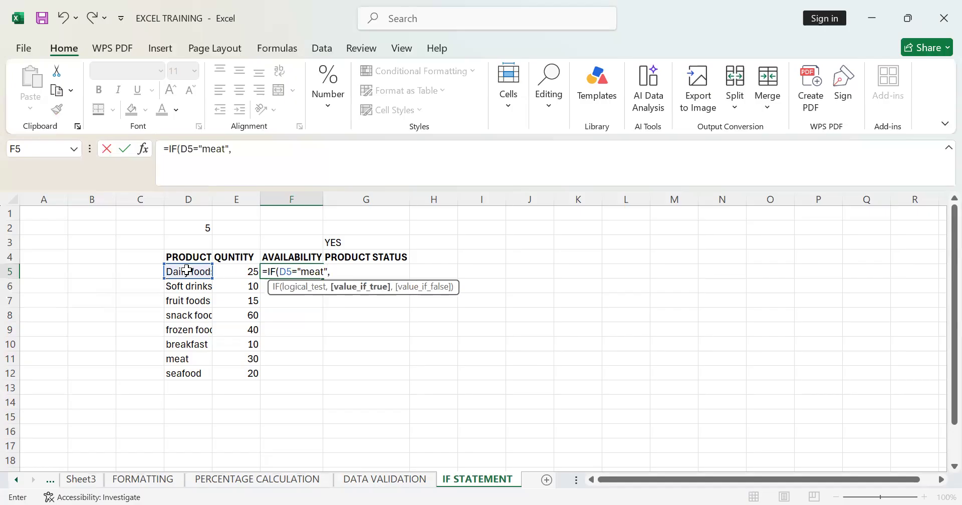
text("yes",)
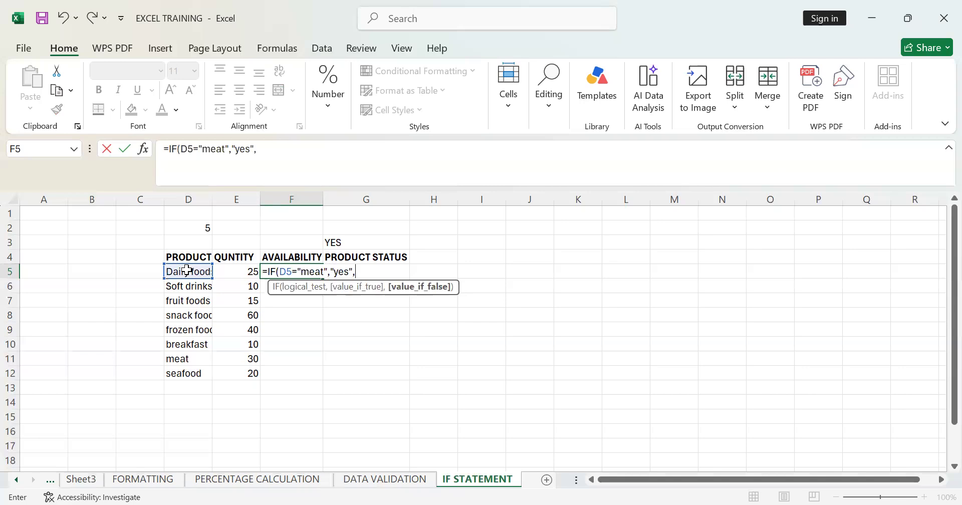
text("no"_)
key(BackSpace)
key(Return)
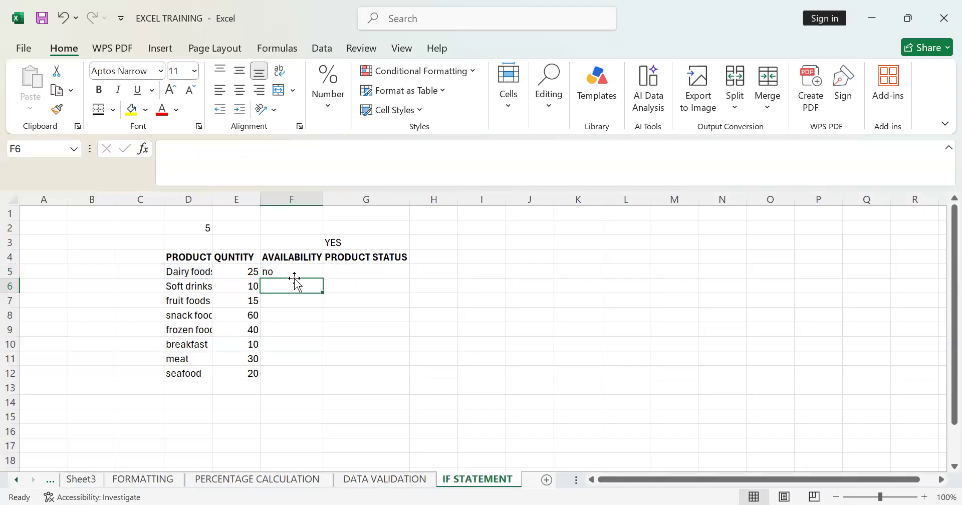
Copy the availability formula from F5 down through F12 for all products.
click(296, 275)
drag(322, 278, 314, 384)
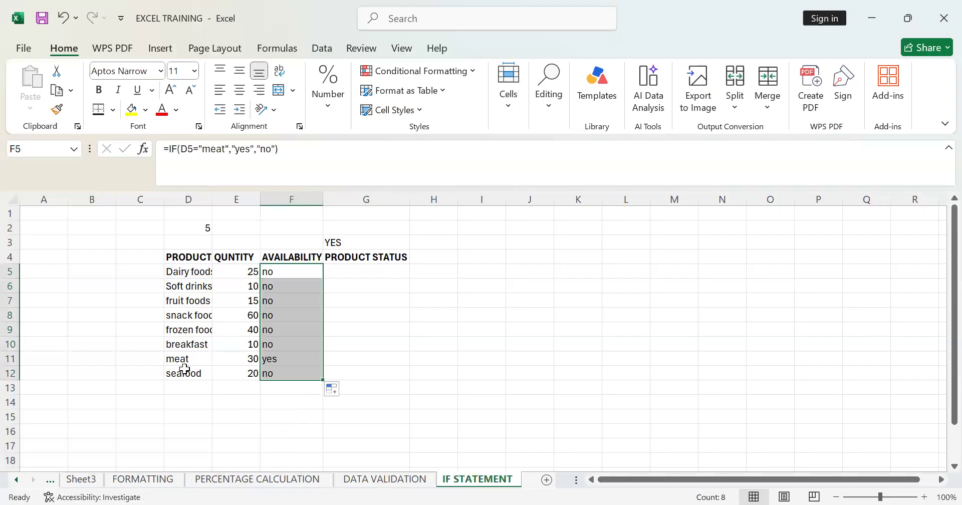
click(360, 357)
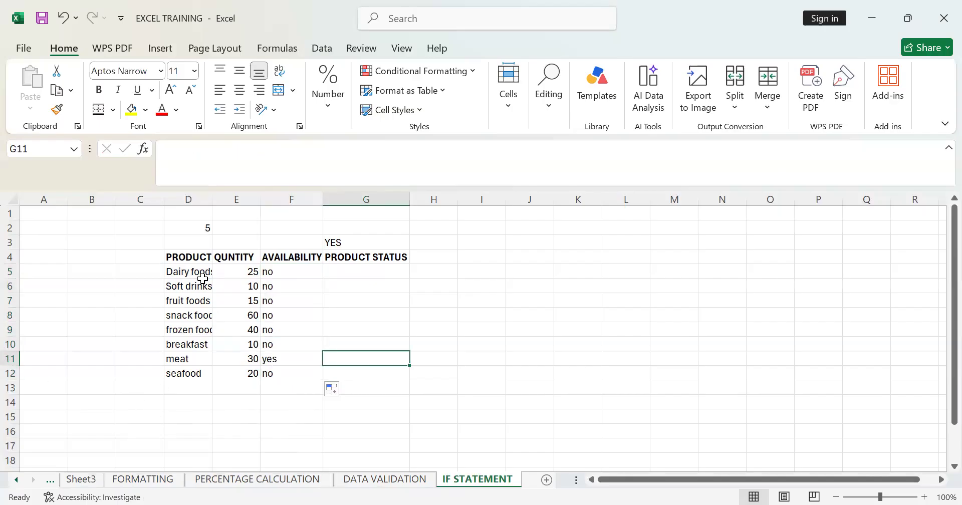
Test the availability formula by replacing the product in D5 with meat, and undo the replacement.
click(284, 271)
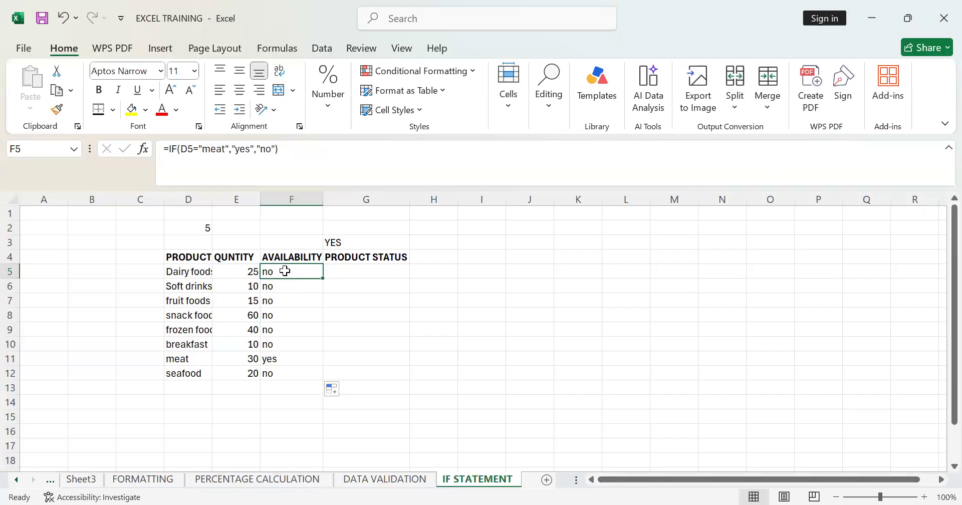
click(176, 283)
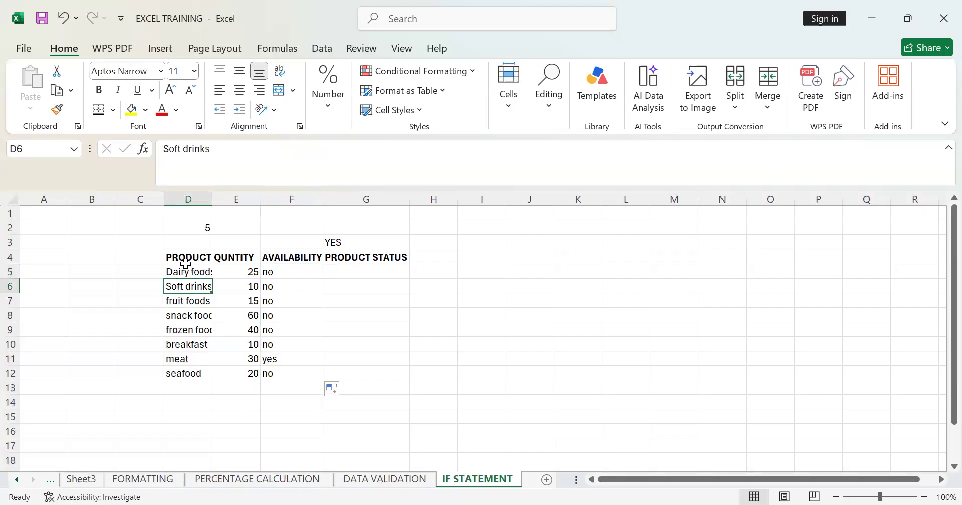
click(185, 272)
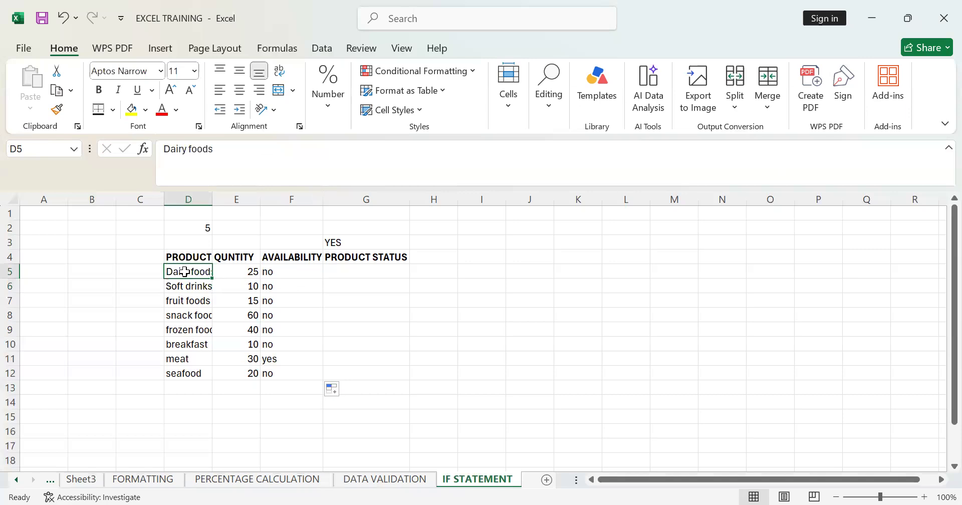
text(meat)
key(Return)
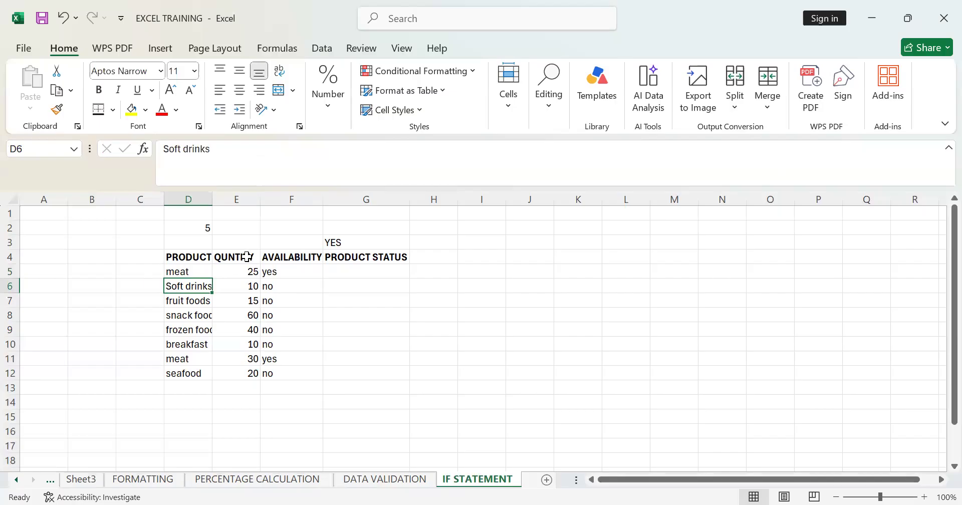
key(ctrl+z)
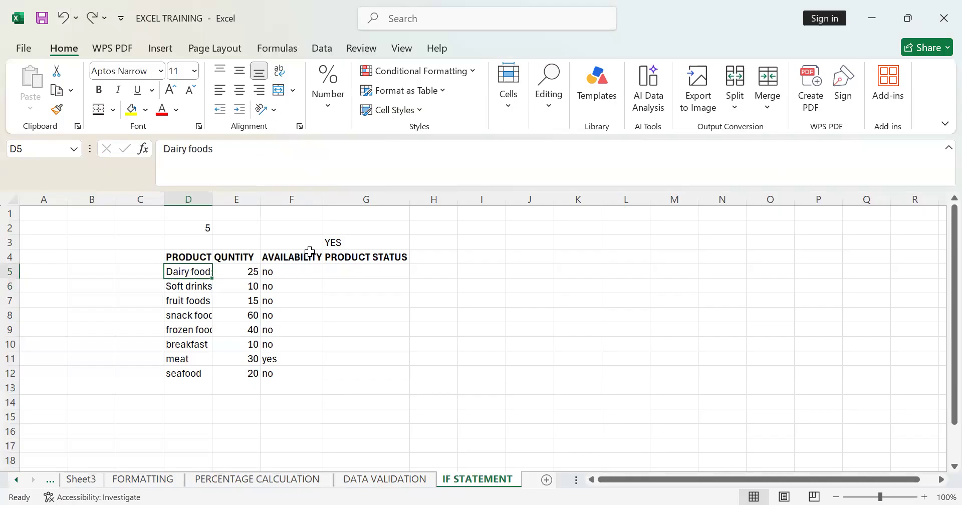
Enter the headings reorder level in L3 and condition in L4 for a lookup list beside the product table.
click(357, 269)
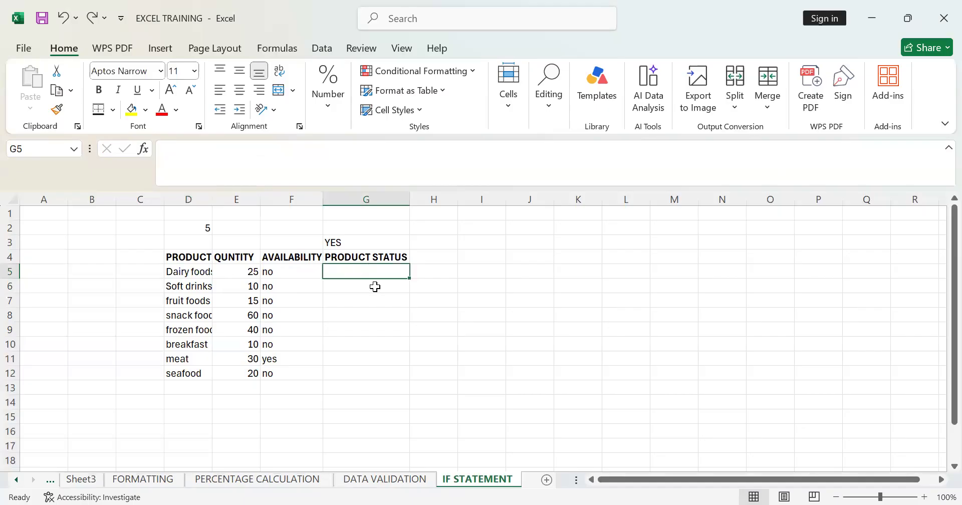
click(620, 240)
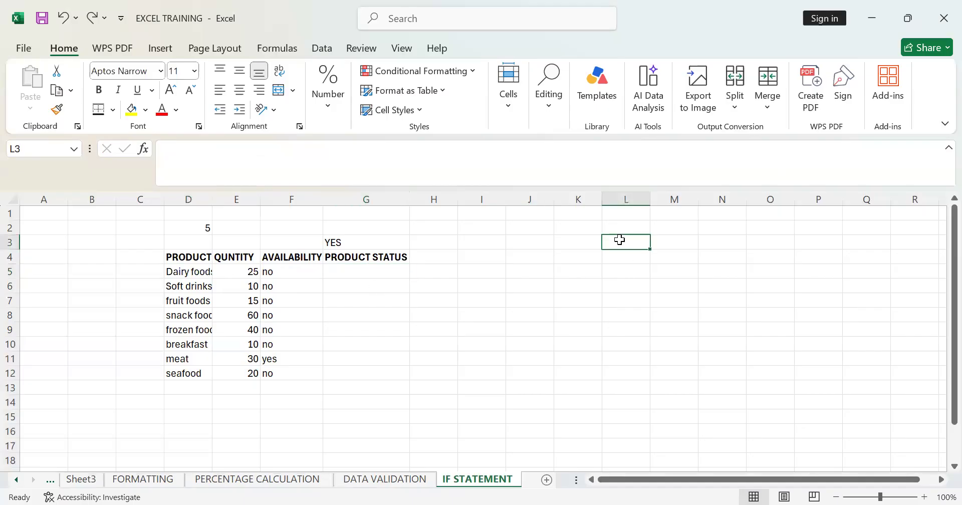
text(reo)
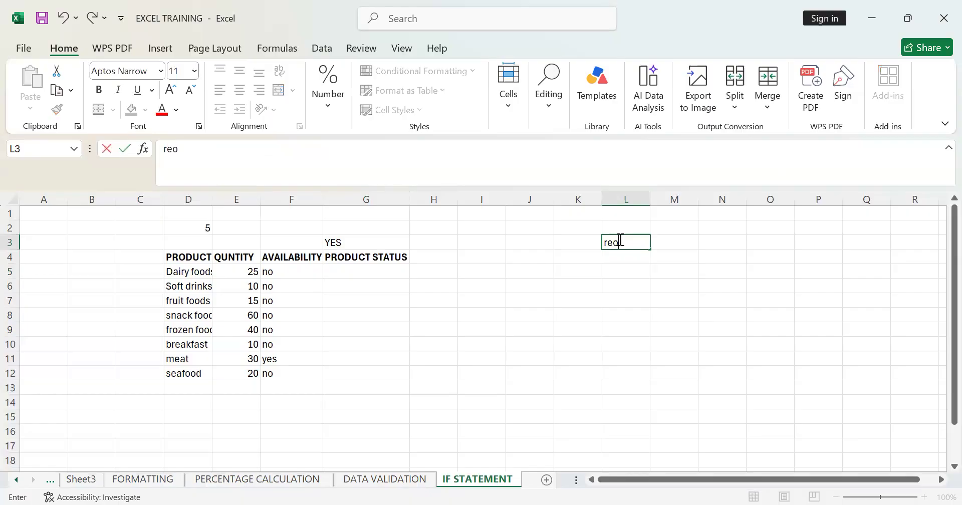
text(rder leb)
key(BackSpace)
text(vel)
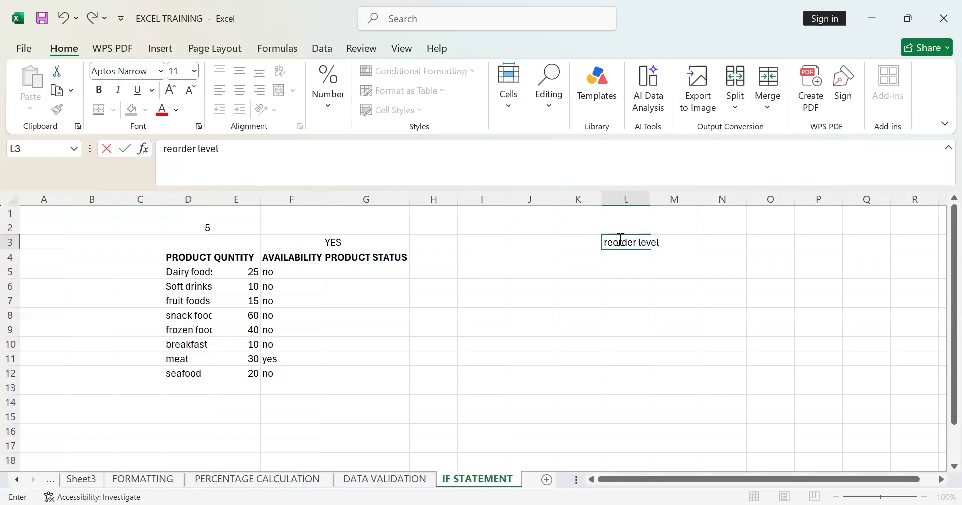
click(693, 317)
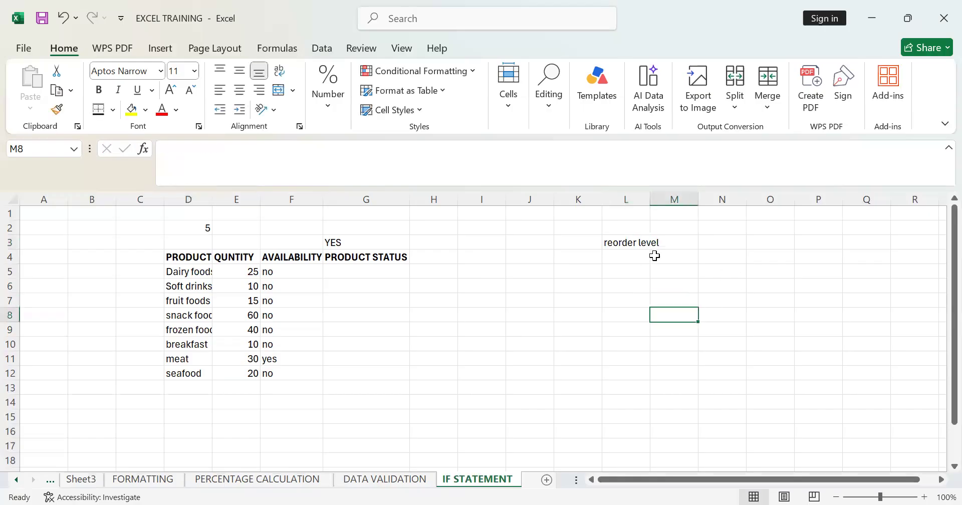
click(641, 256)
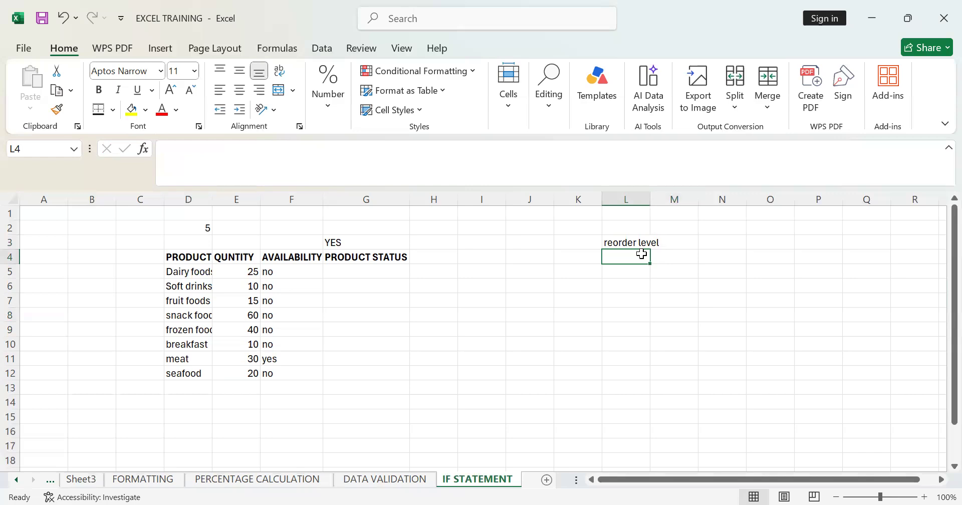
text(condition)
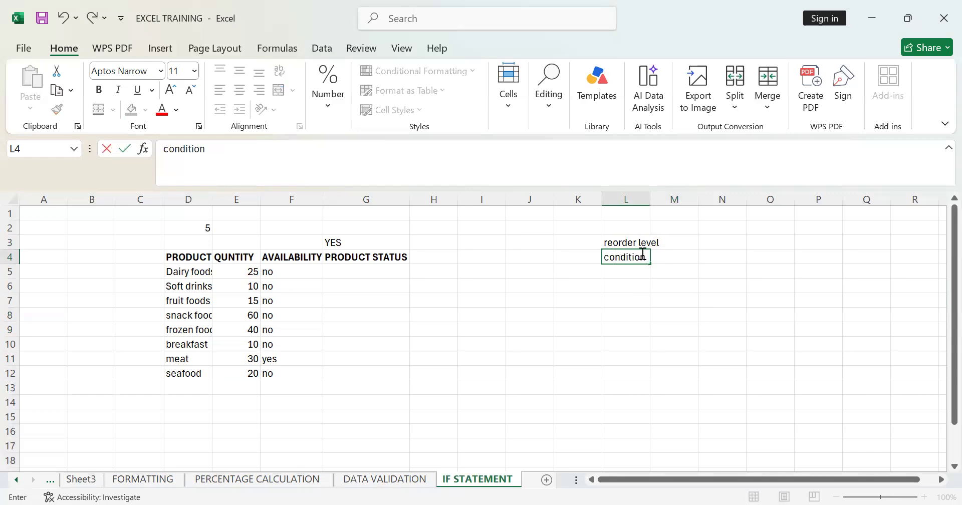
key(ctrl+Return)
Add the first reorder rule, with the condition <20 in L5 and the status restock in M5.
click(639, 280)
click(637, 269)
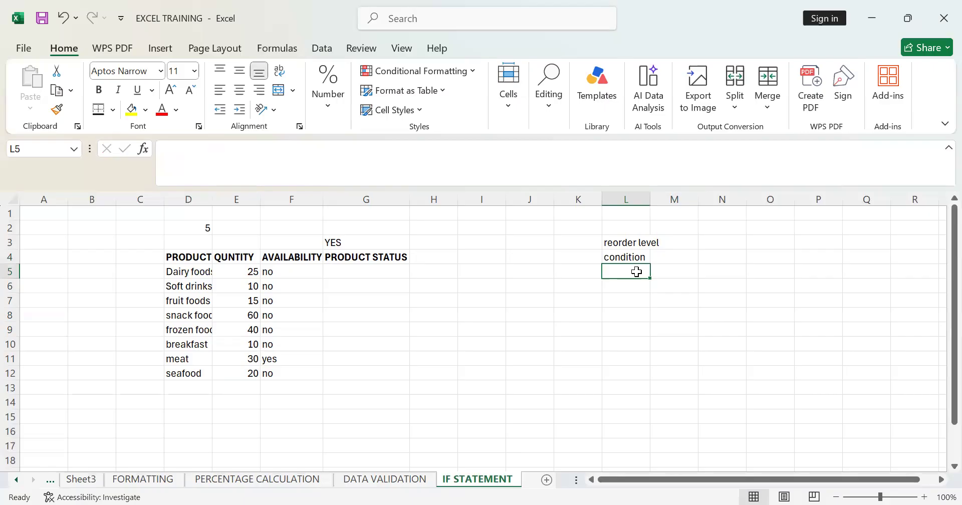
text(.)
key(BackSpace)
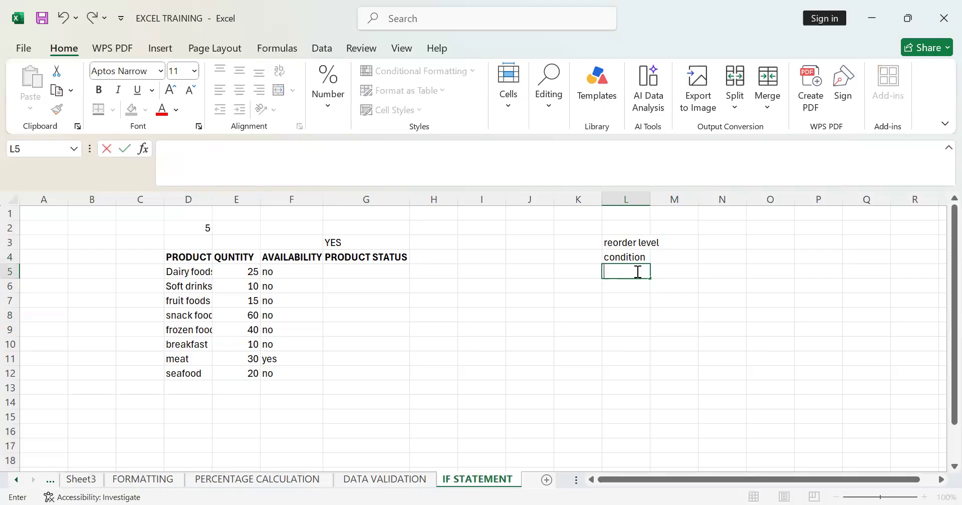
text(,)
key(BackSpace)
text(<20)
click(666, 274)
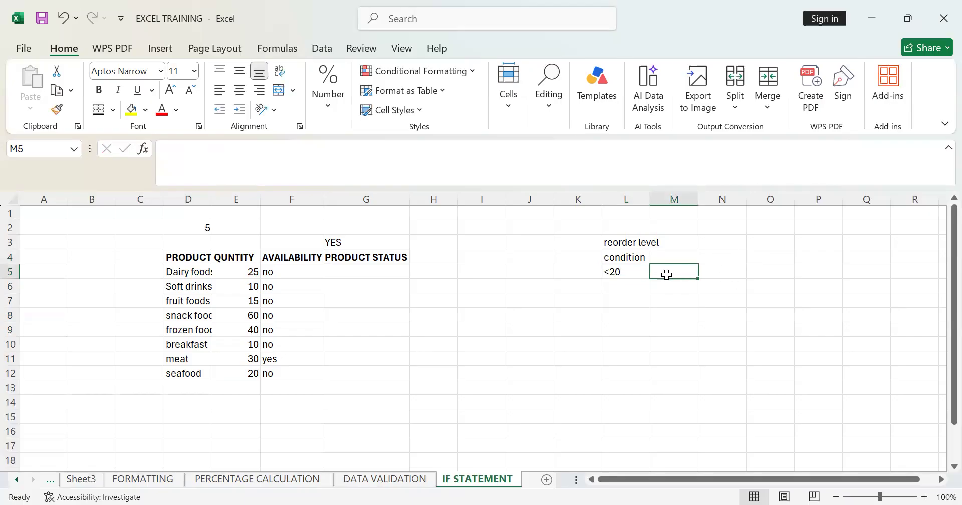
text(restock)
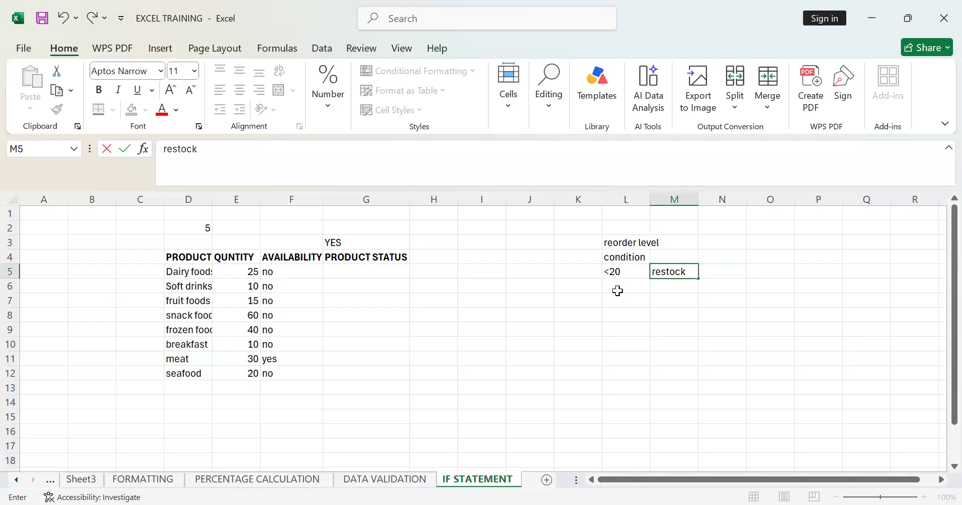
Add the second reorder rule, with the condition 20-50 in L6 and the status good in M6.
click(617, 281)
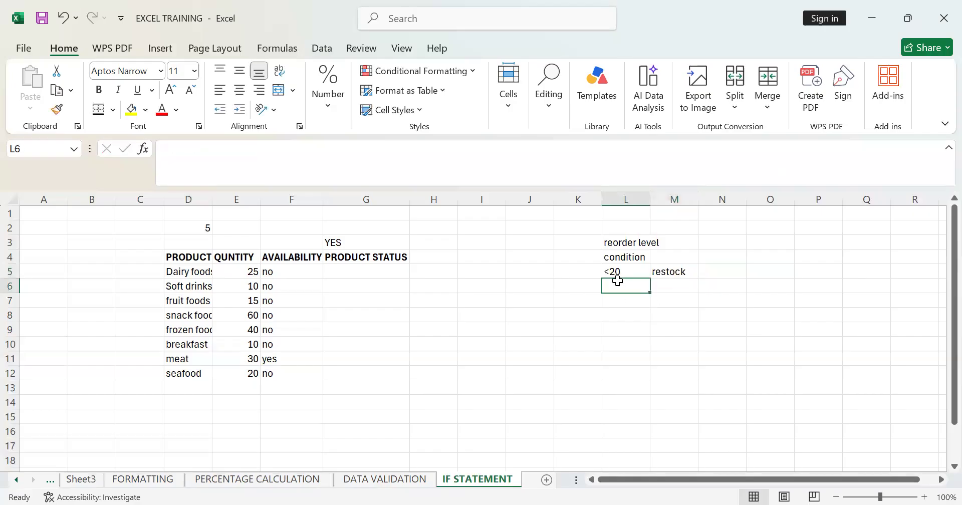
text(20-)
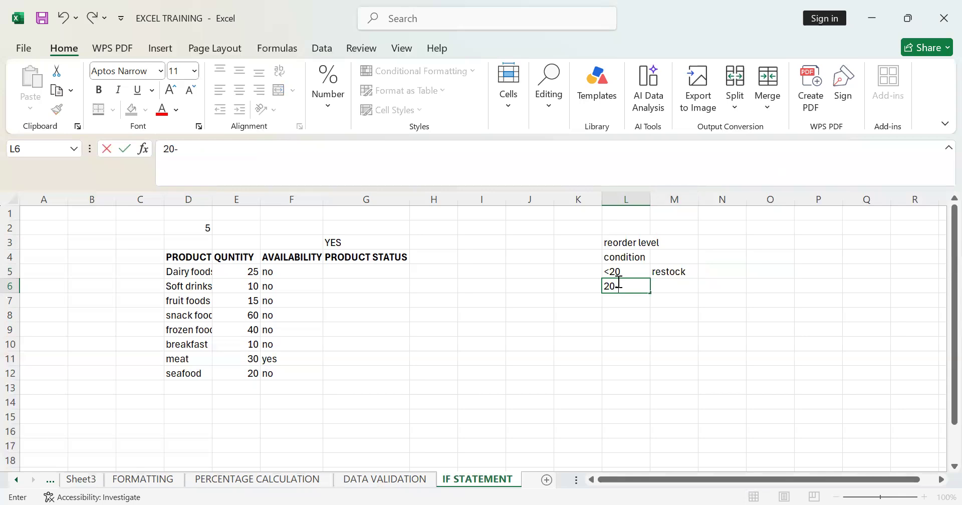
text(50)
key(Tab)
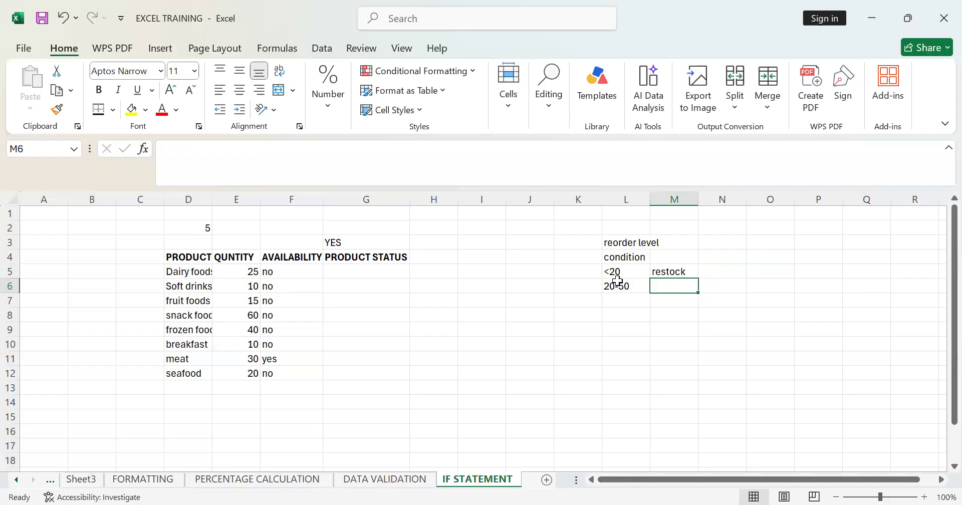
text(goo)
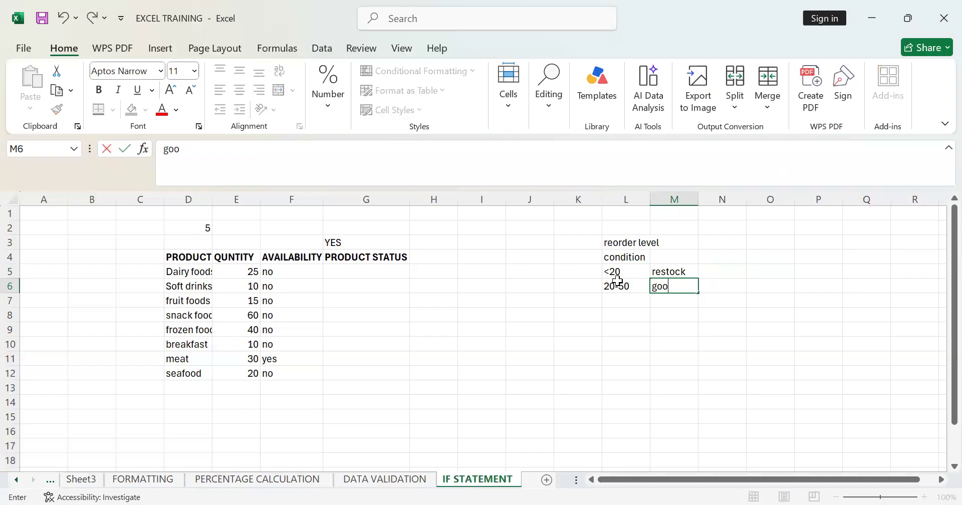
text(d)
key(Return)
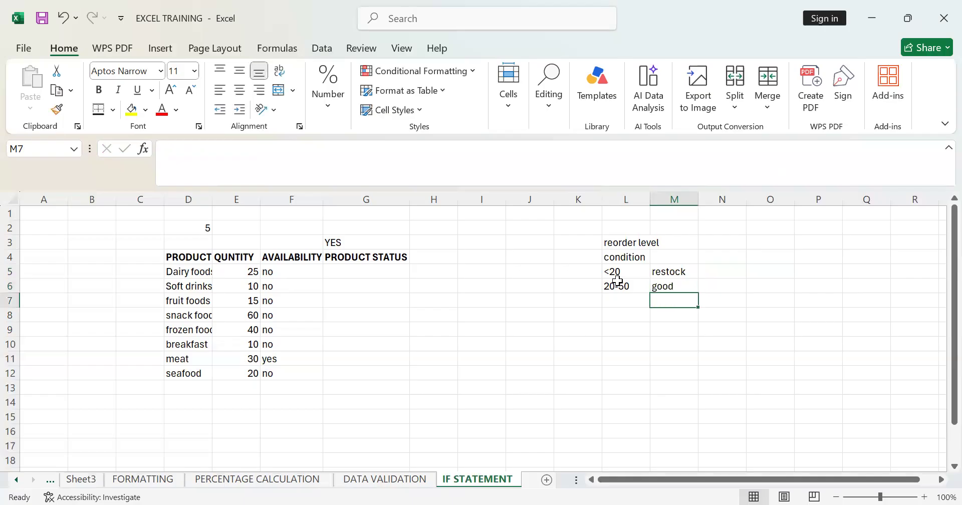
Add the third reorder rule, with the condition >50 in L7 and the status Abundance in M7.
key(Left)
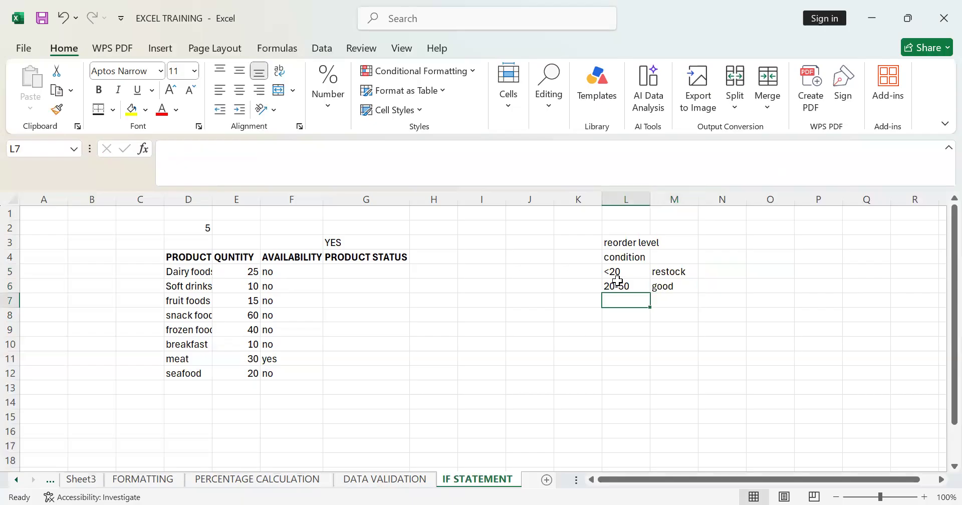
text(>50)
key(Tab)
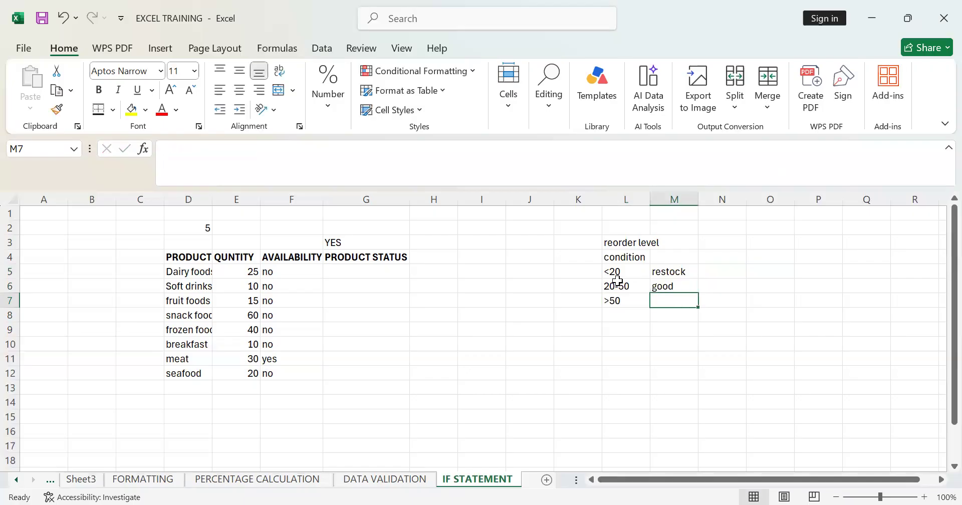
text(Abu)
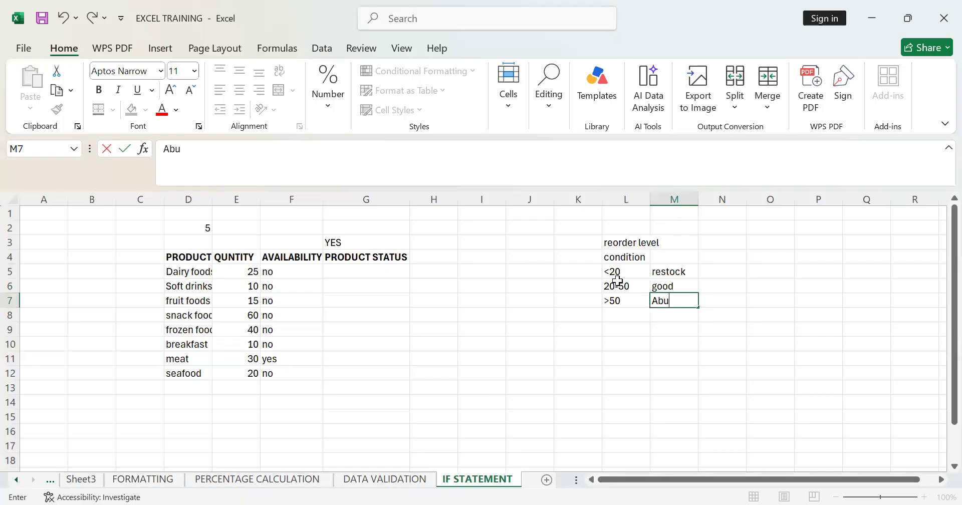
text(ndance)
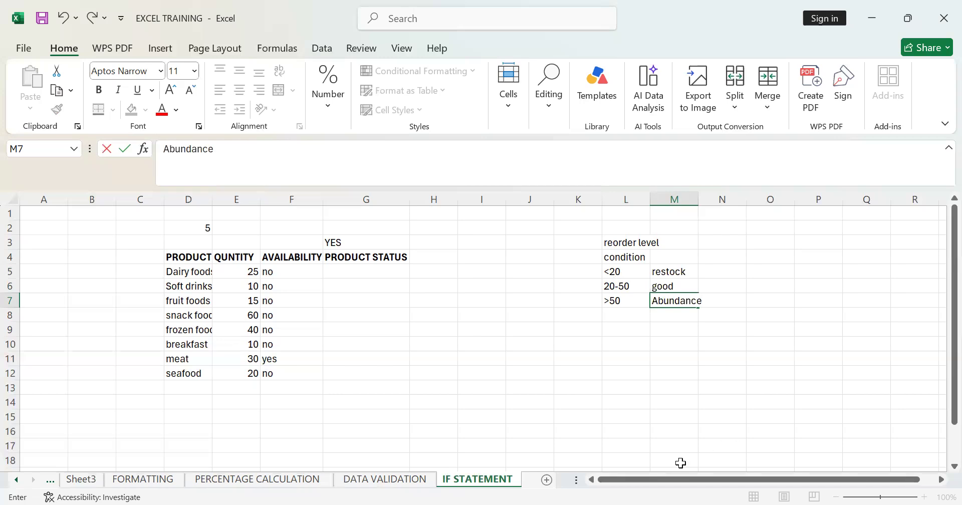
click(623, 313)
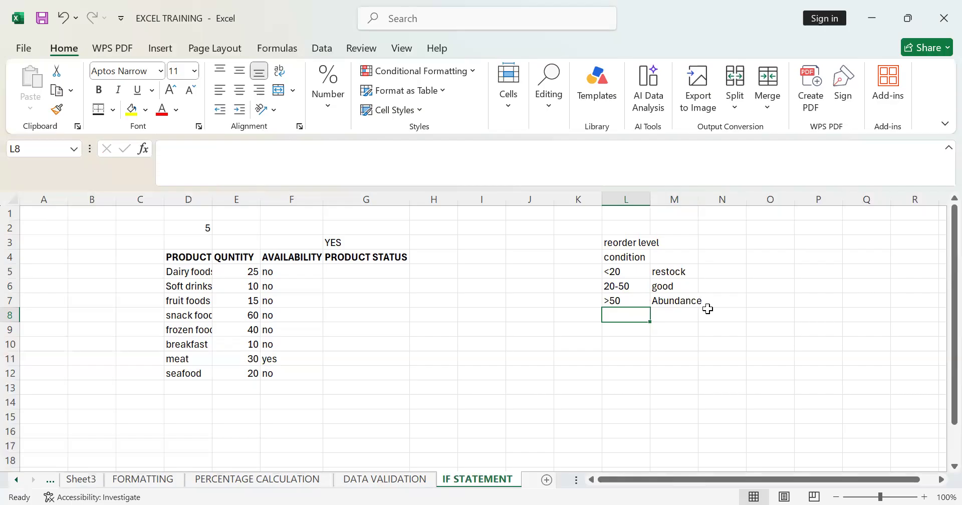
Make the condition heading in L4 bold.
click(637, 258)
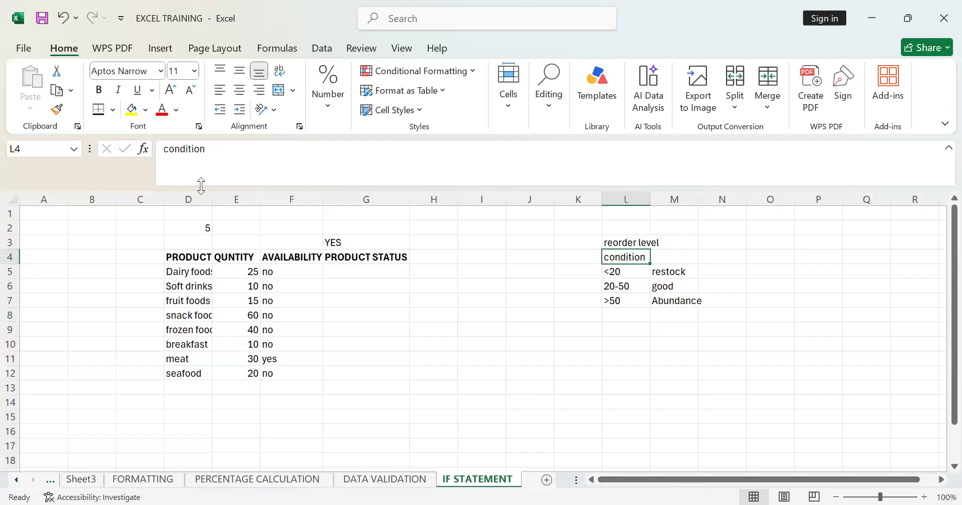
click(99, 90)
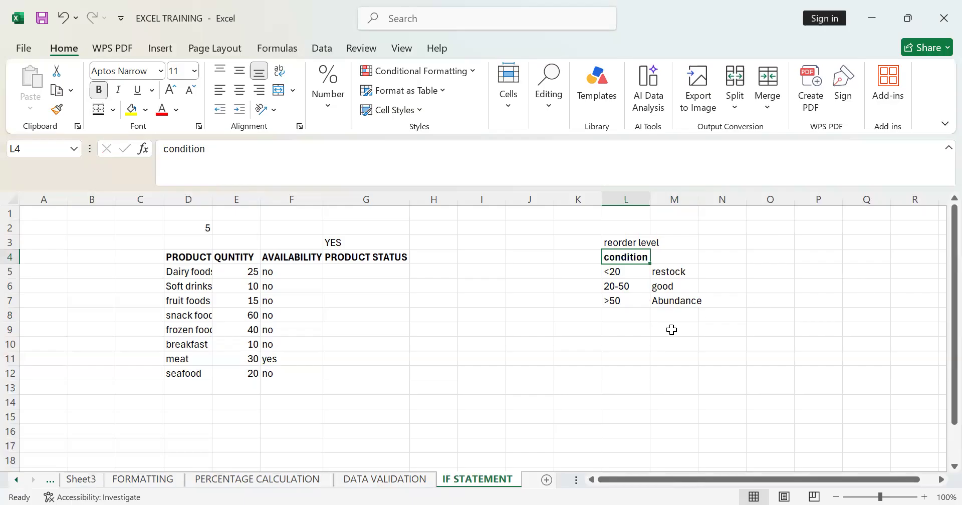
drag(626, 329, 673, 329)
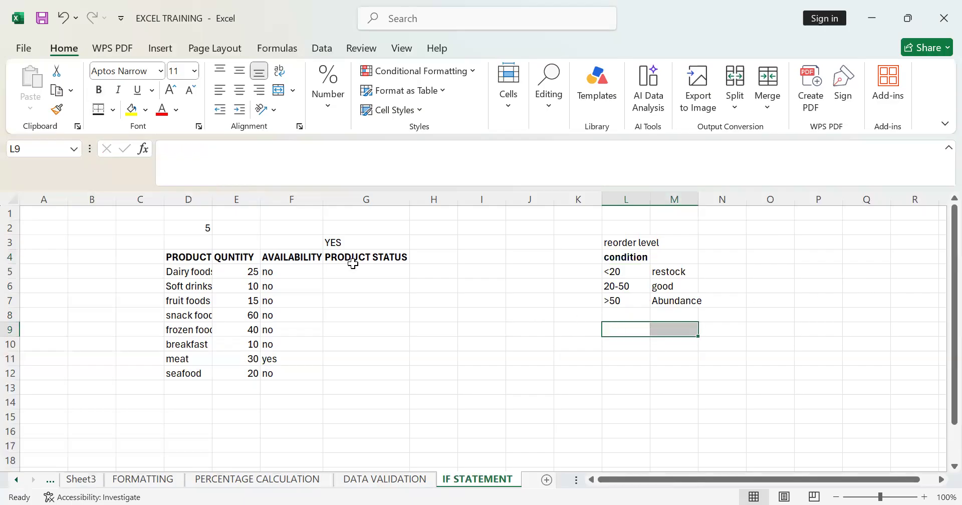
Begin an IF formula in G5 that returns "Restock" when the quantity in E5 is <20.
click(334, 274)
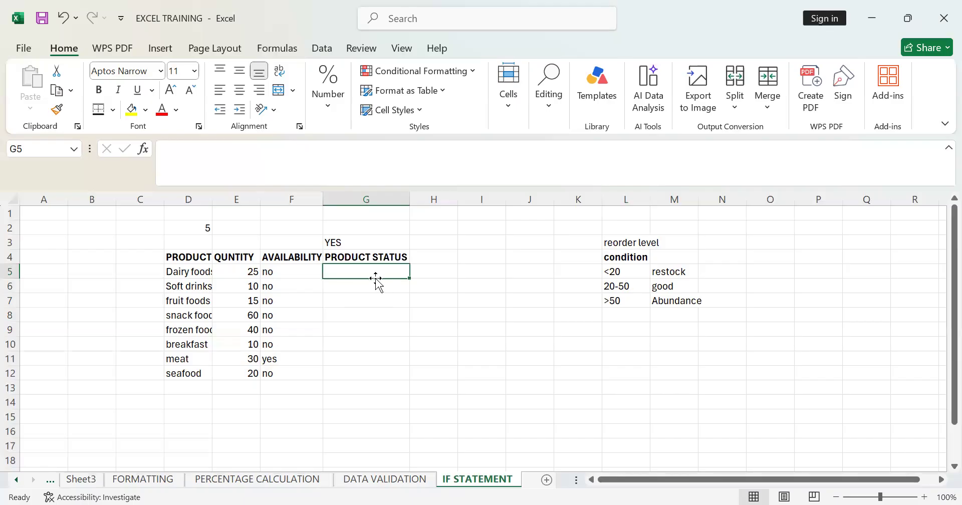
text(=)
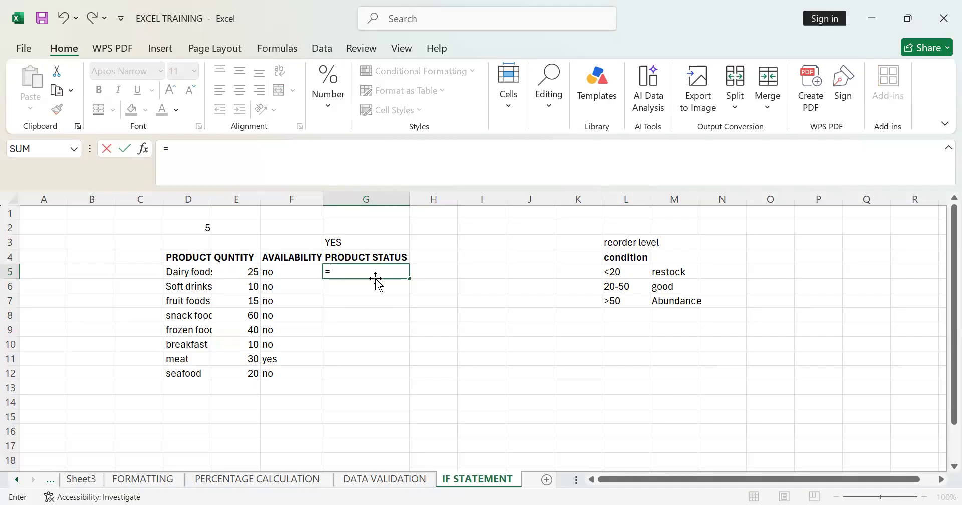
text(if)
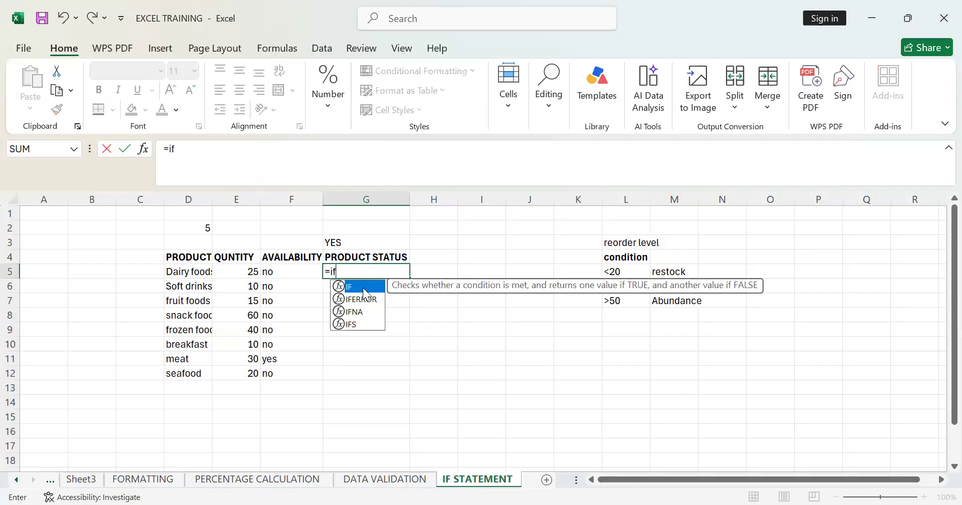
double_click(365, 289)
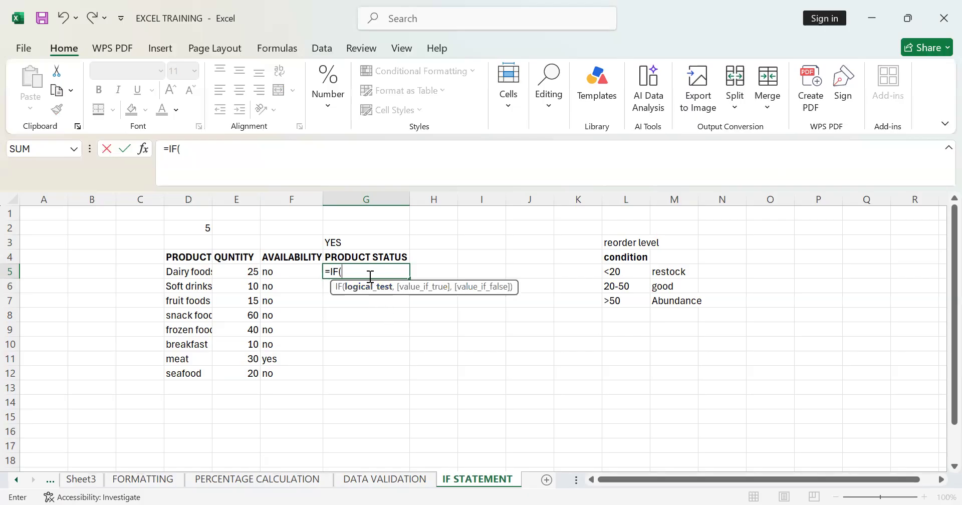
click(237, 270)
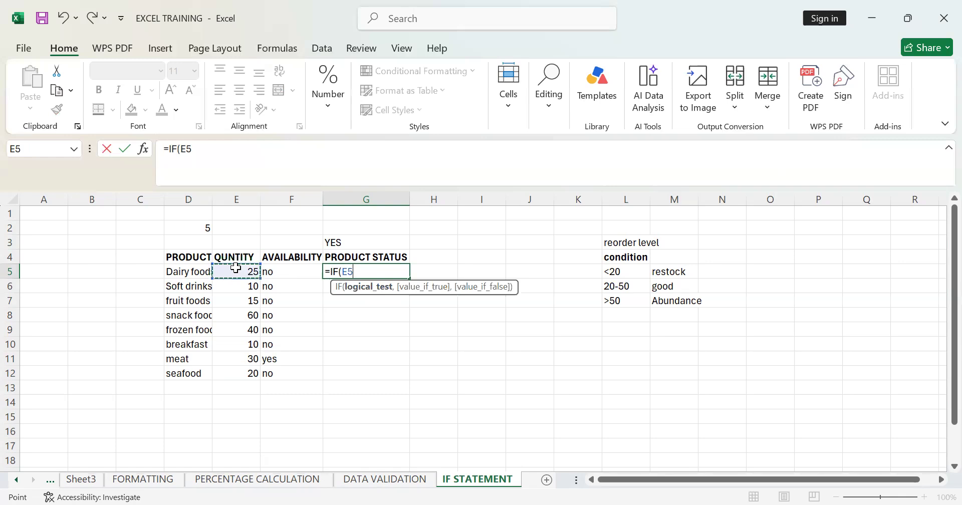
text(>)
key(BackSpace)
text(<20,)
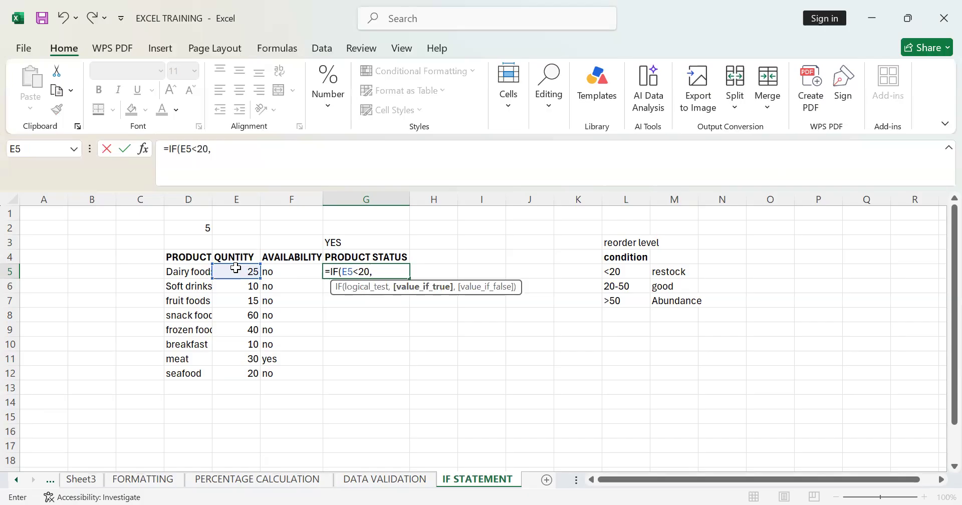
text("Restock")
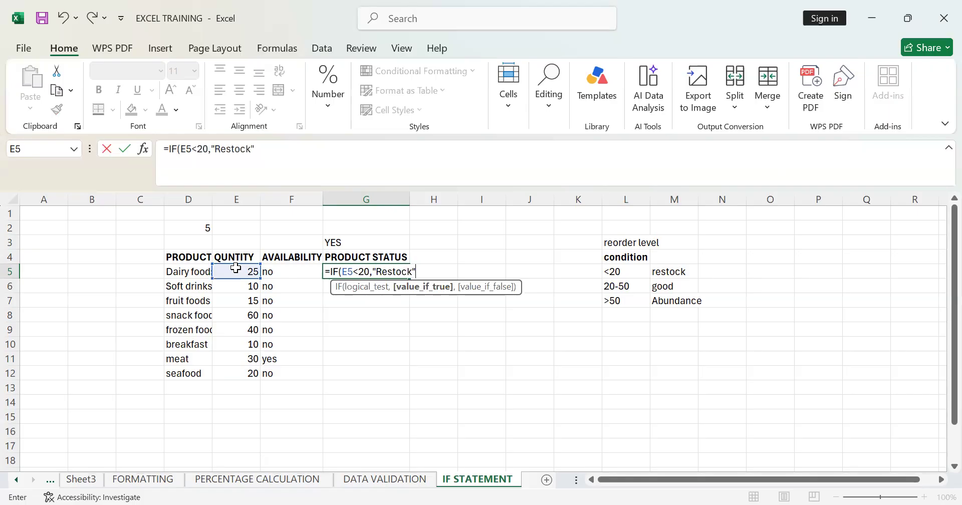
text(,)
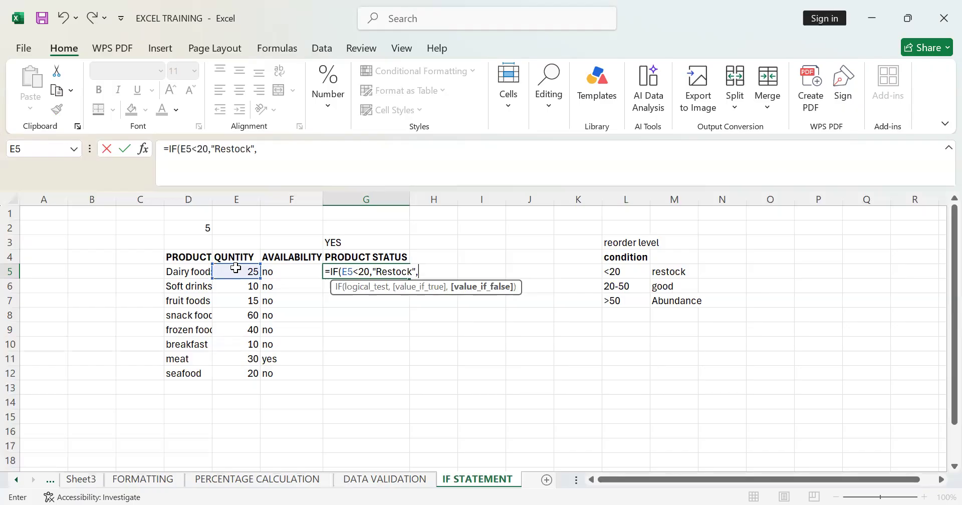
Nest a second IF in the G5 formula that returns "Good" when E5<=50.
text(i)
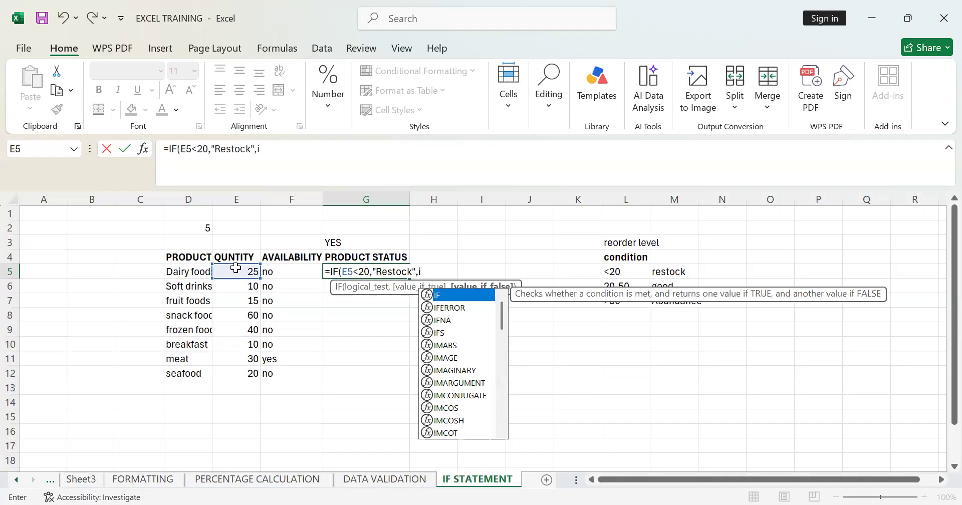
text(f)
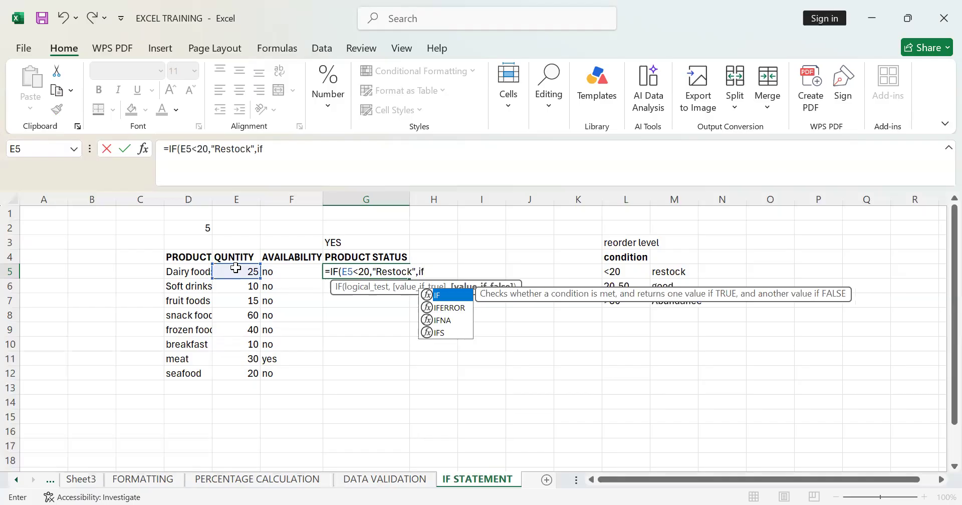
double_click(449, 295)
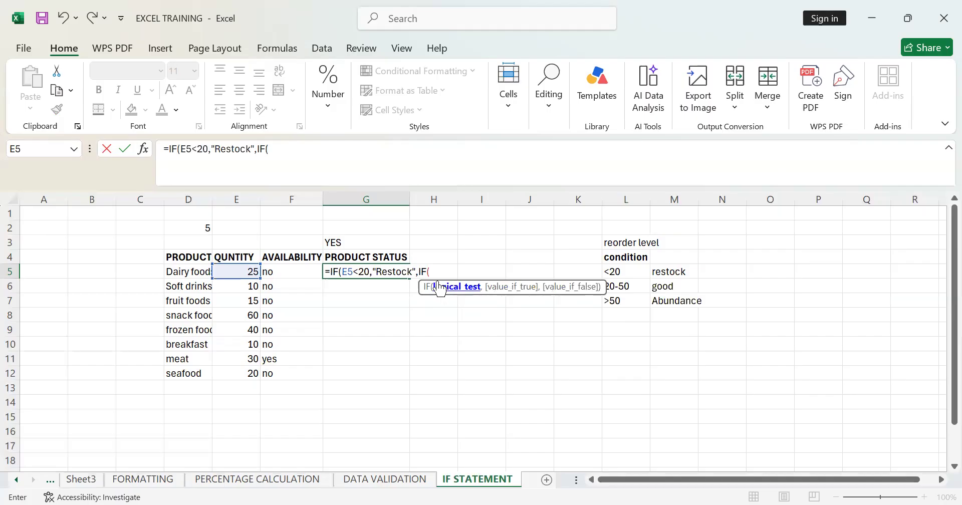
click(239, 271)
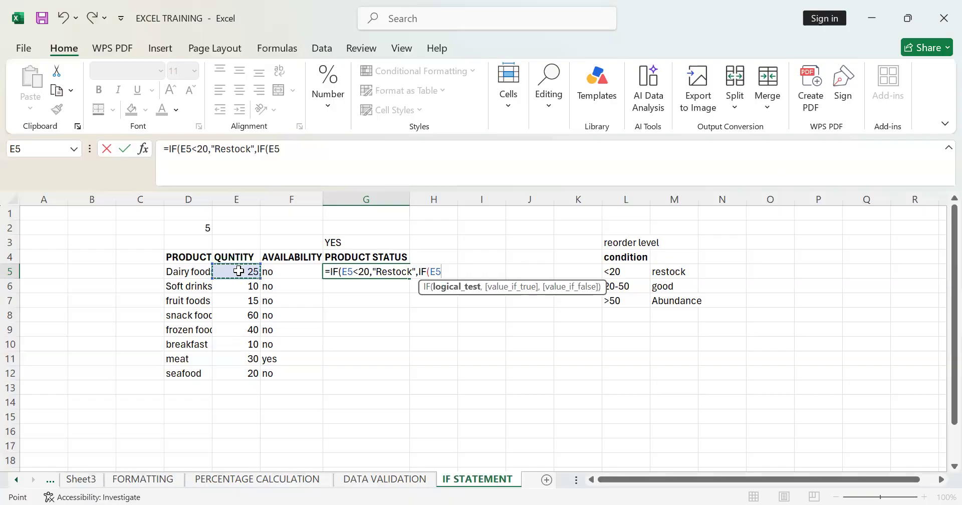
text(>)
key(BackSpace)
text(<=)
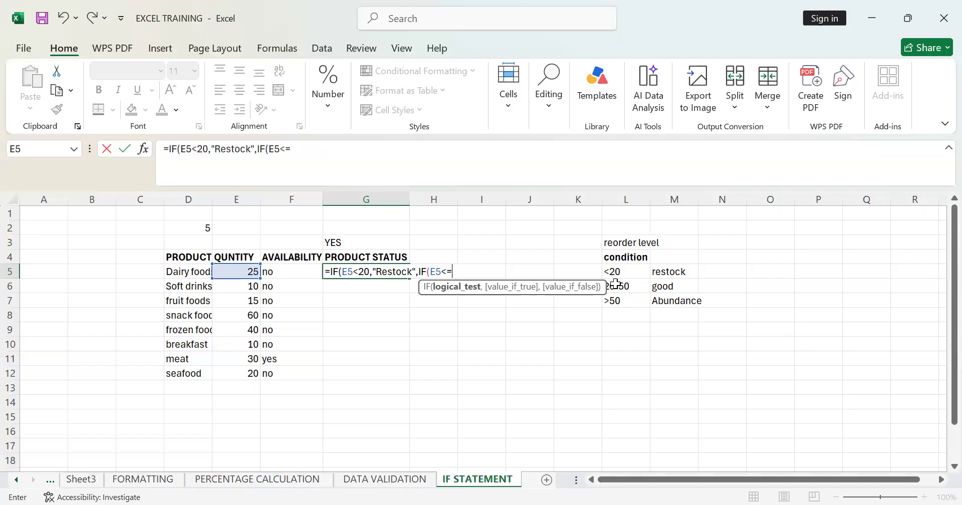
text(50)
text(,)
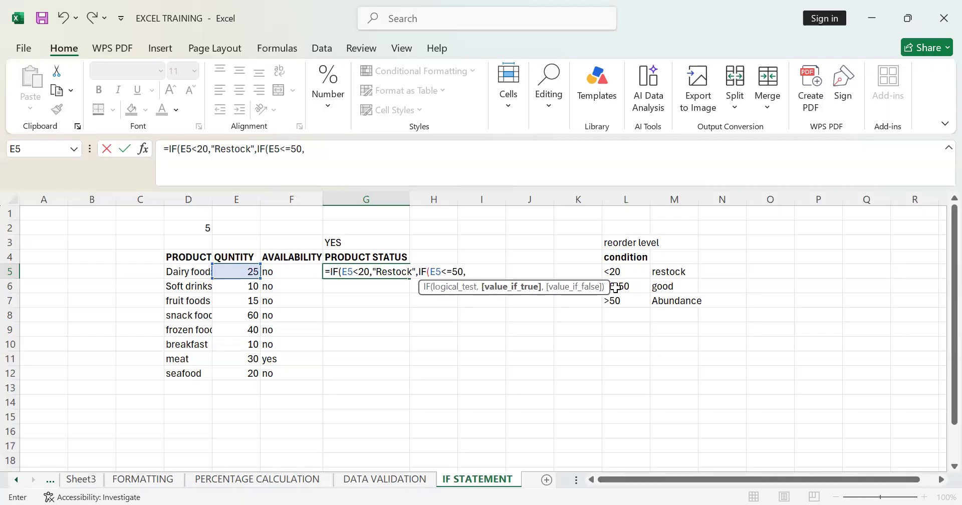
text("g)
key(BackSpace)
text(Good)
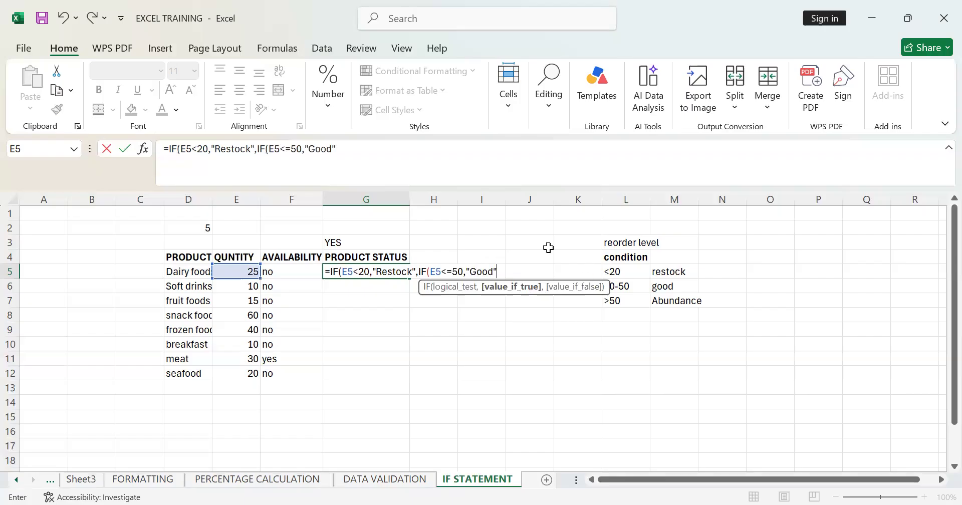
text(",)
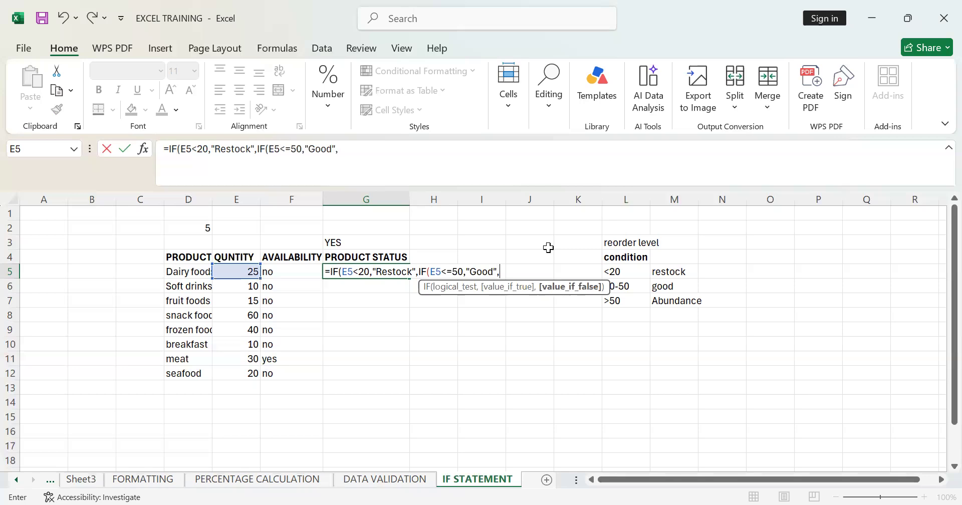
Finish the nested IF formula in G5 with "Abundance" as the value if false, and enter it.
text(:)
key(BackSpace)
text("Abundance)
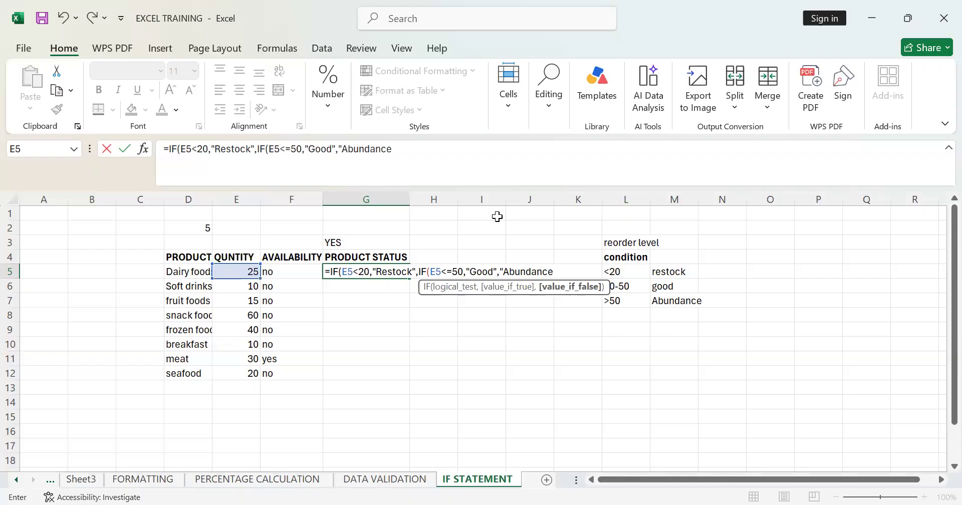
text(")
text())
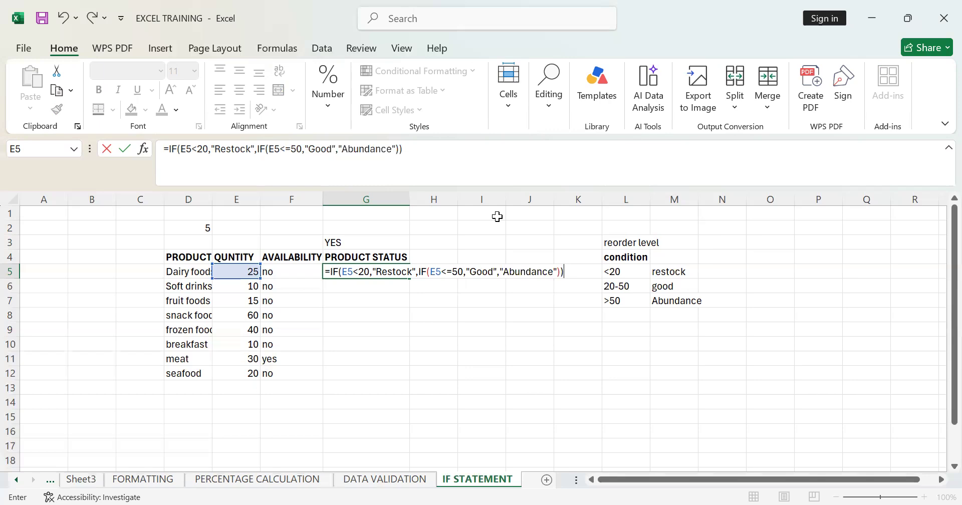
key(Return)
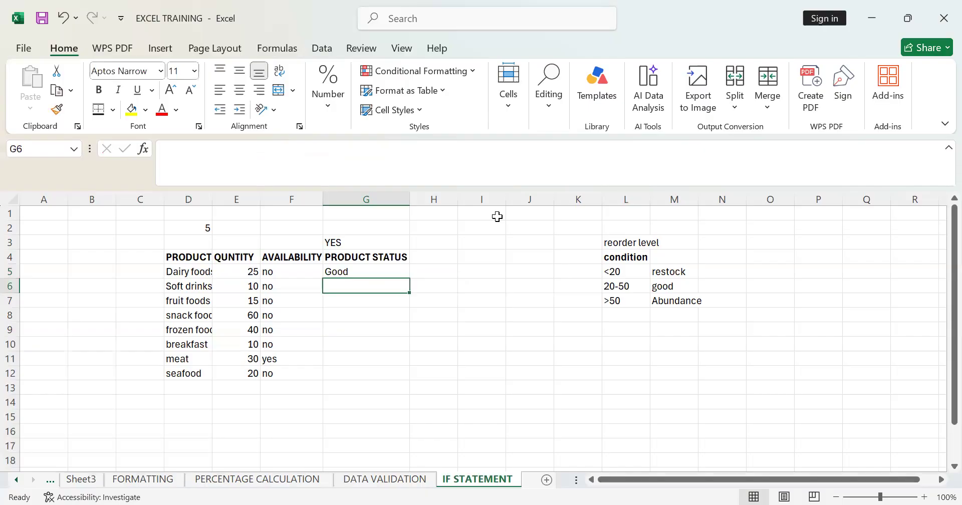
Fill the product status formula from G5 down to G12.
click(390, 273)
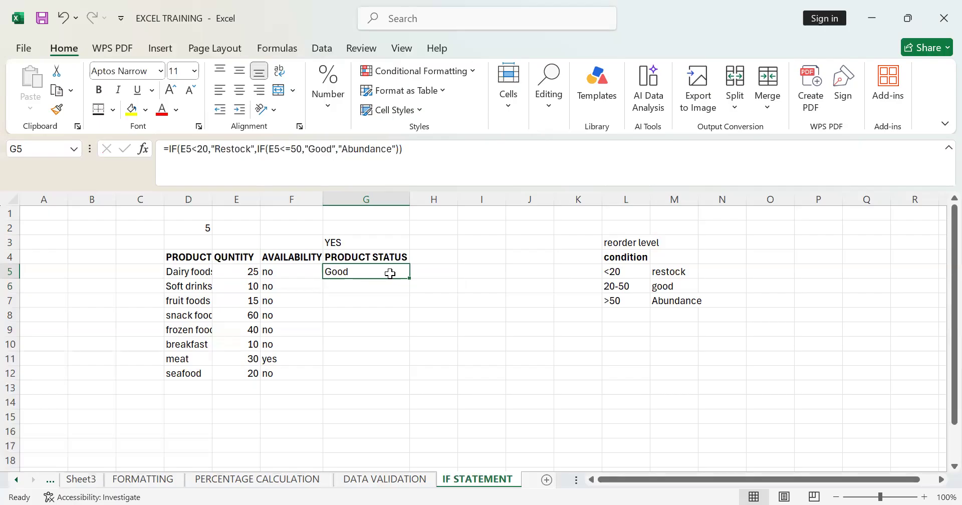
drag(408, 278, 395, 379)
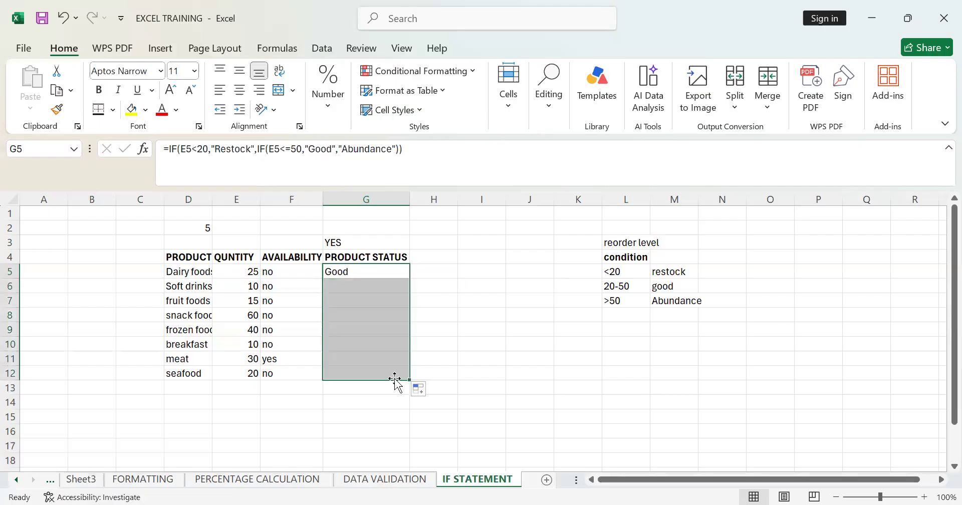
click(575, 371)
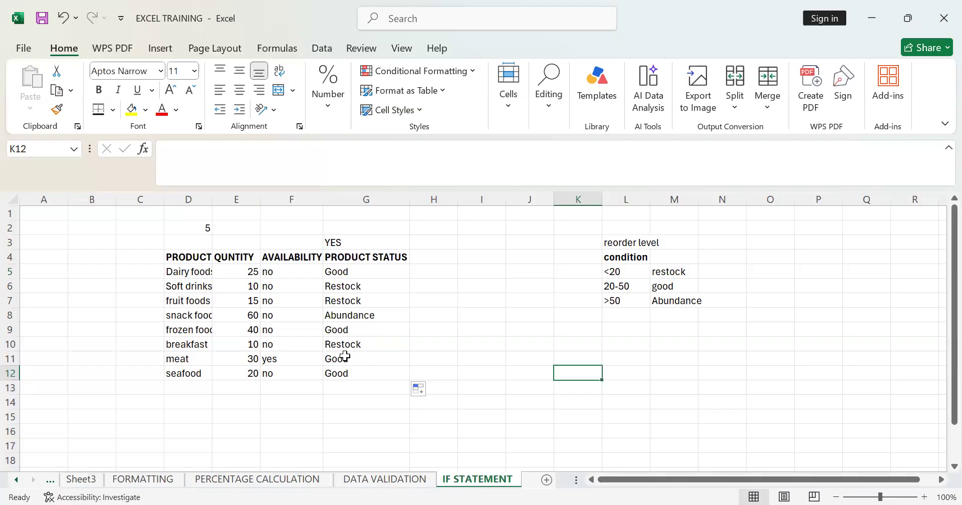
click(515, 340)
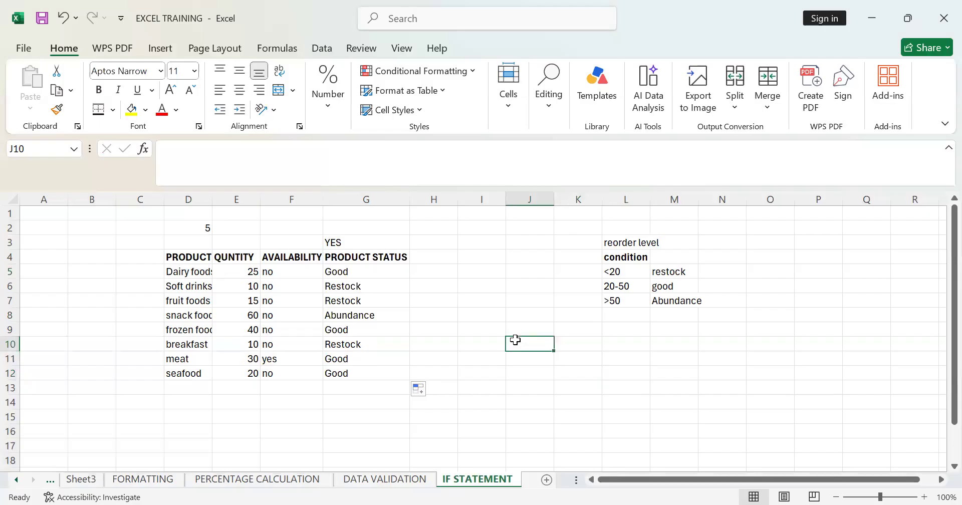
click(501, 301)
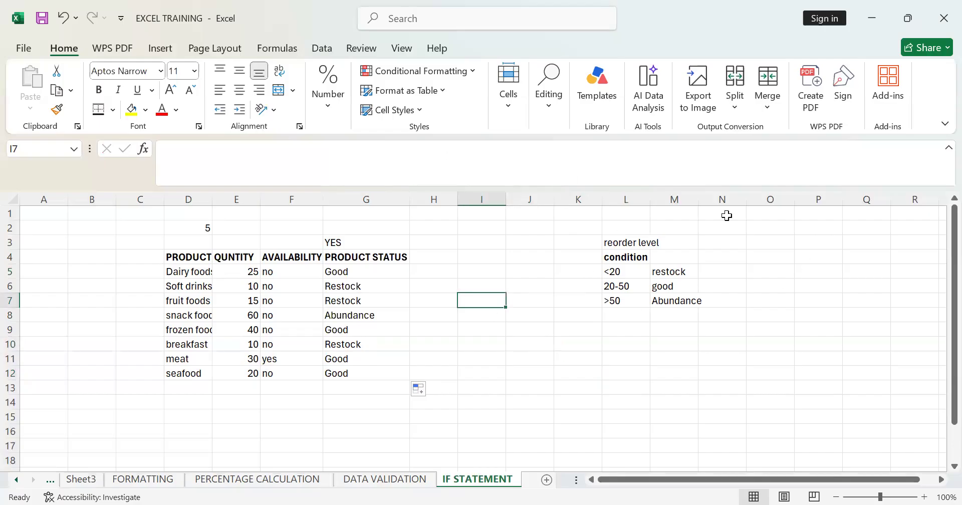
click(464, 315)
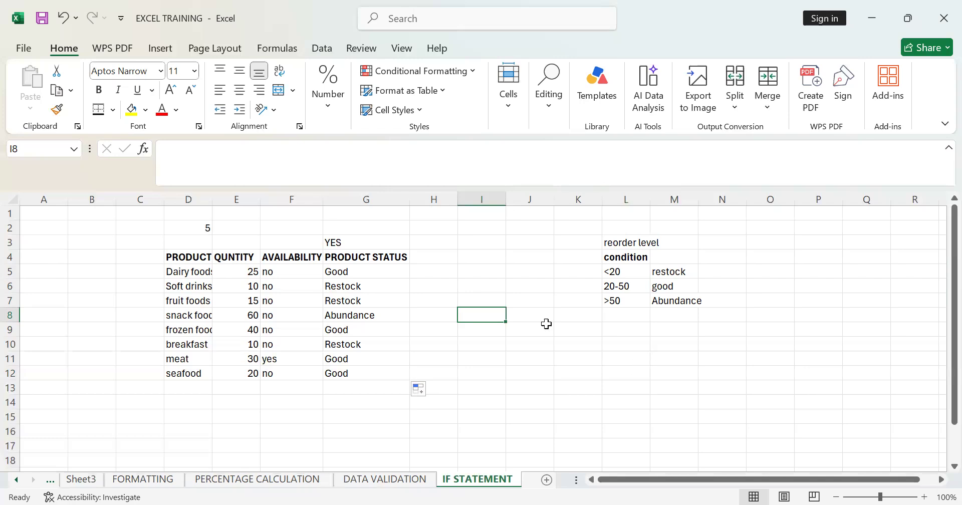
click(246, 383)
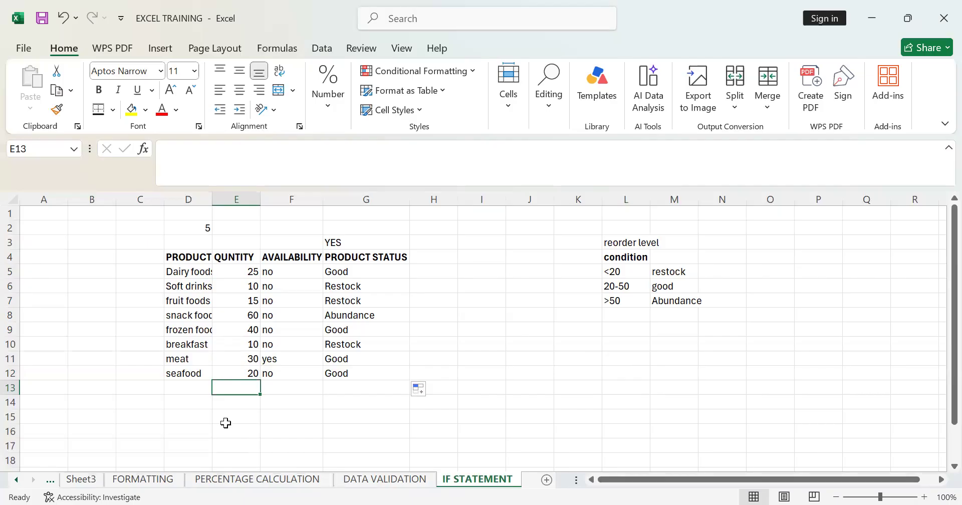
click(232, 404)
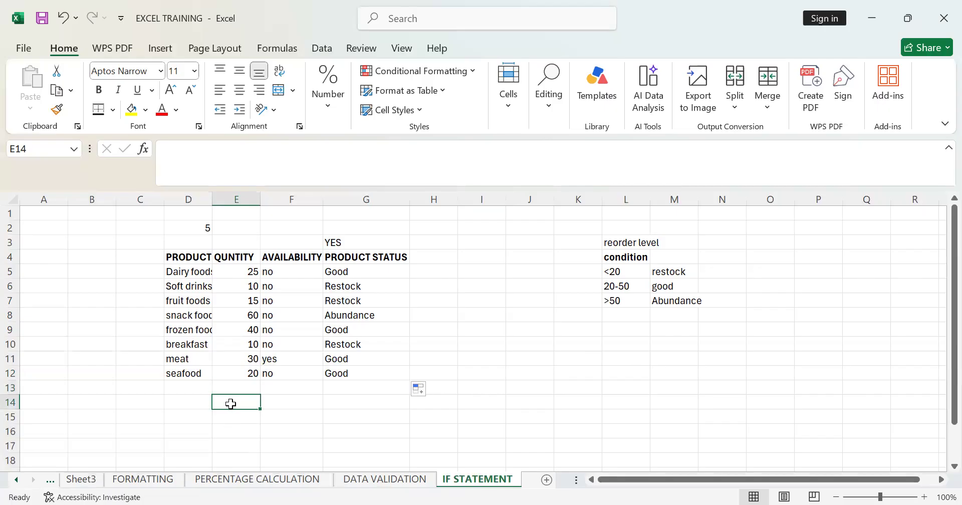
text(s)
key(BackSpace)
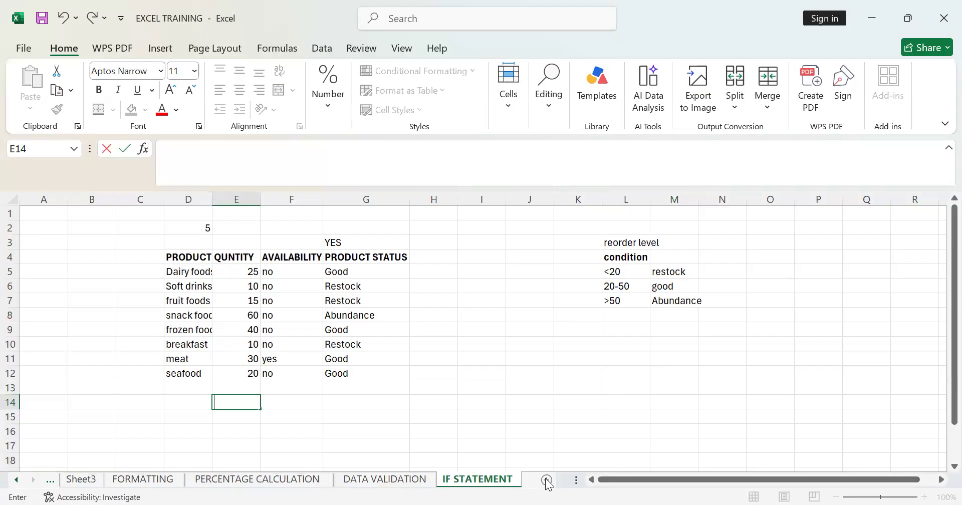
key(Escape)
Add a new worksheet after IF STATEMENT and name it SUM.
click(553, 481)
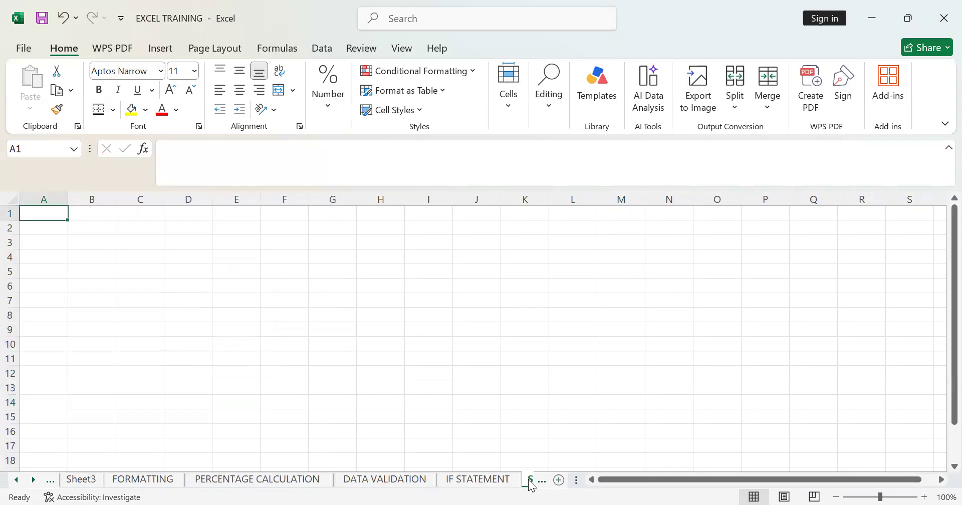
click(529, 481)
double_click(496, 480)
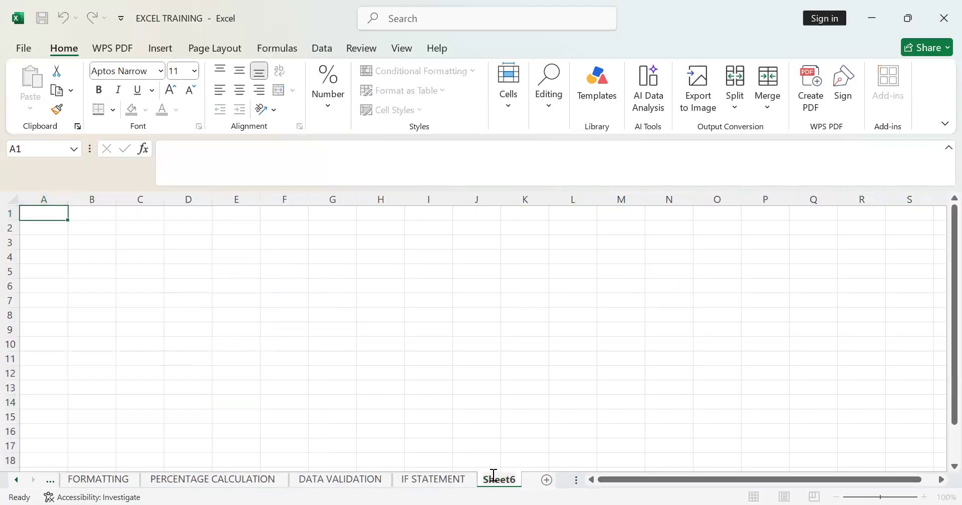
text(s)
double_click(512, 477)
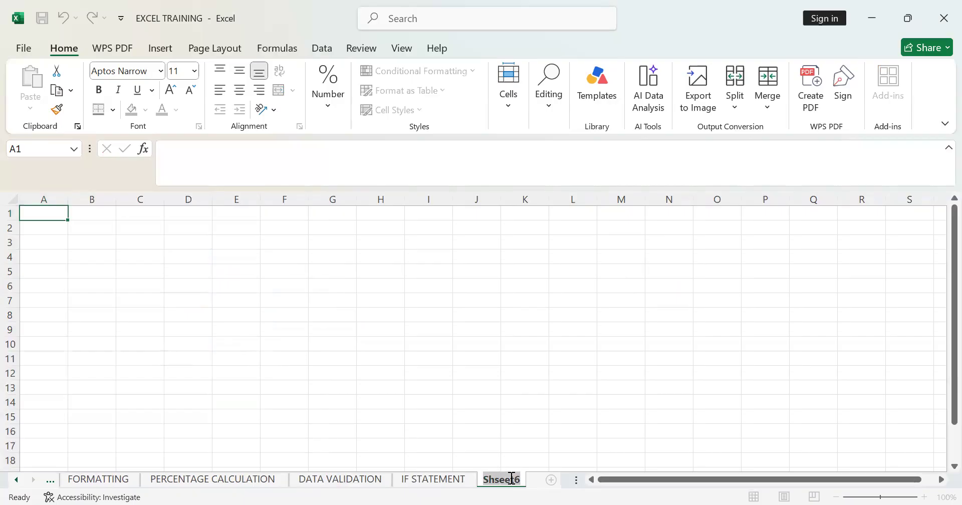
text(sum)
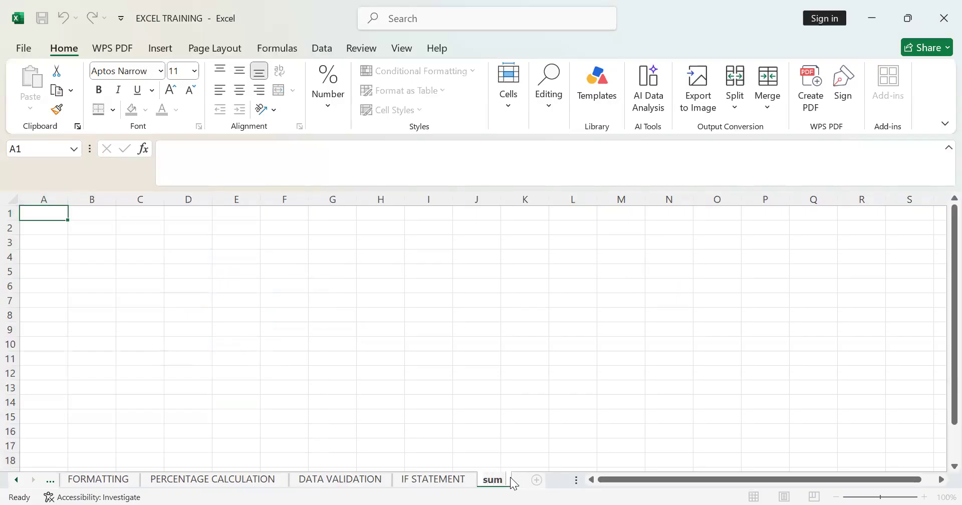
key(BackSpace)
key(BackSpace)
key(BackSpace)
text(SUM)
click(503, 461)
click(457, 401)
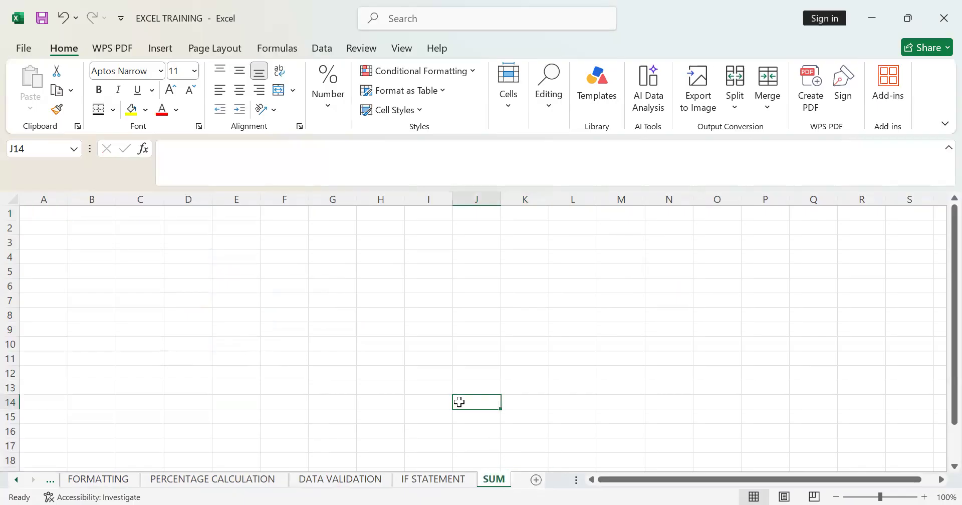
Copy the product and quantity columns D4:E12 from the IF STATEMENT sheet and paste them at B2 of the SUM sheet.
click(416, 481)
drag(172, 257, 230, 379)
right_click(224, 370)
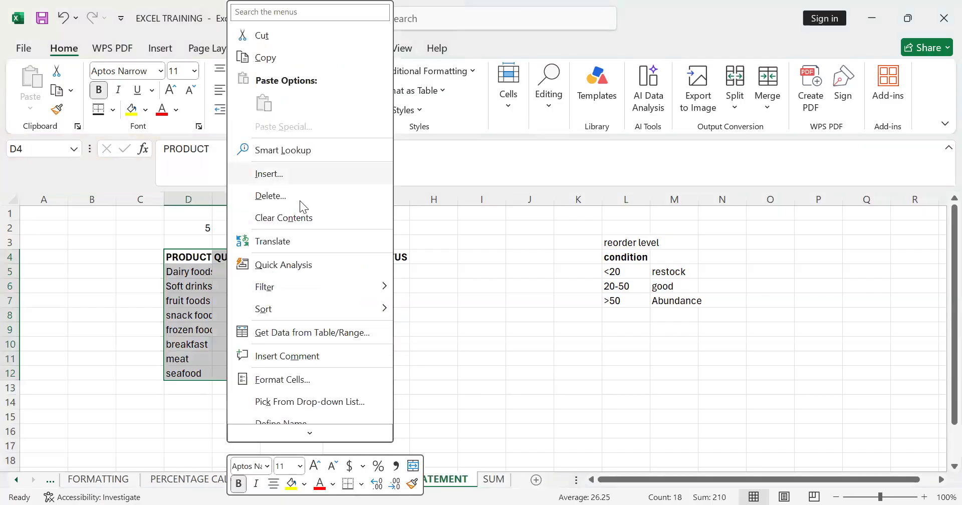
click(276, 59)
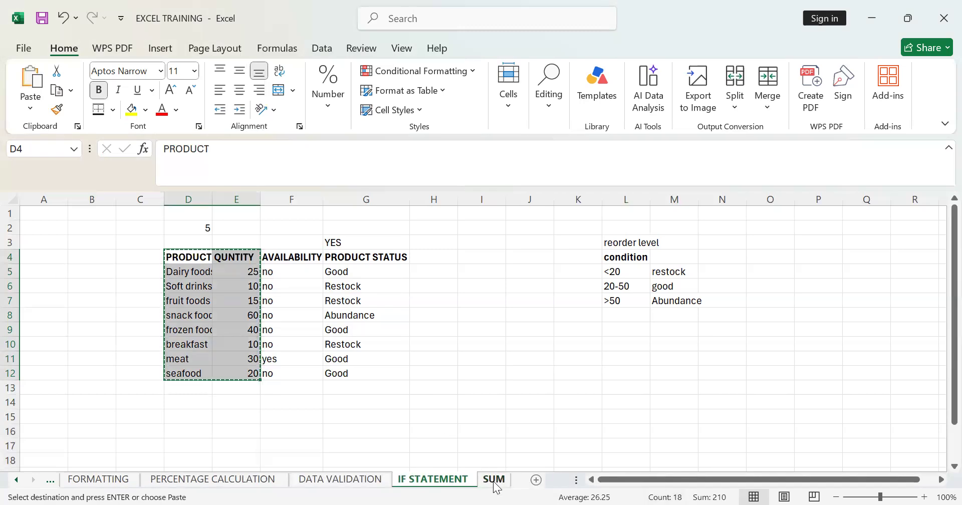
click(494, 480)
click(84, 225)
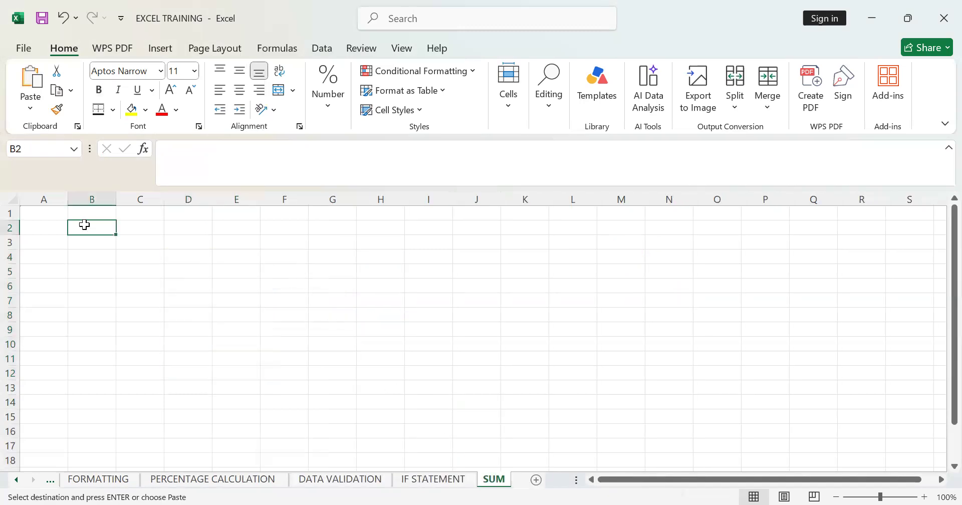
right_click(85, 225)
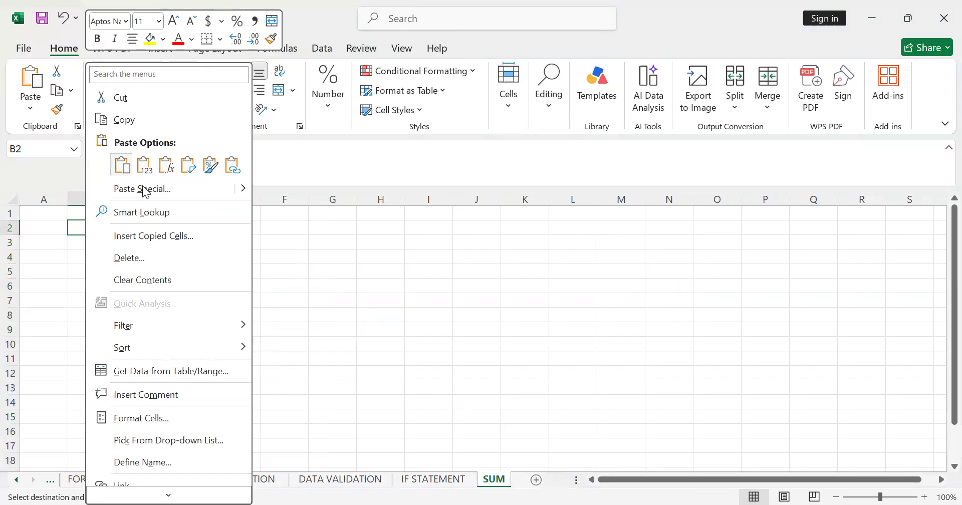
click(121, 165)
Fit the widths of columns B and C to the pasted product and quantity data.
click(188, 272)
double_click(115, 196)
double_click(177, 197)
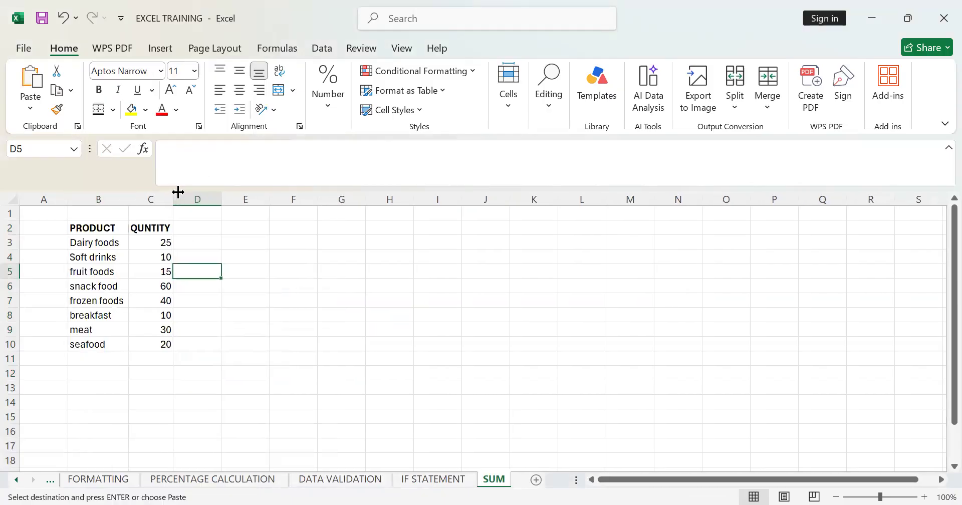
Total C3:C10 in C11 with a SUM formula, and clear C11 again.
click(146, 360)
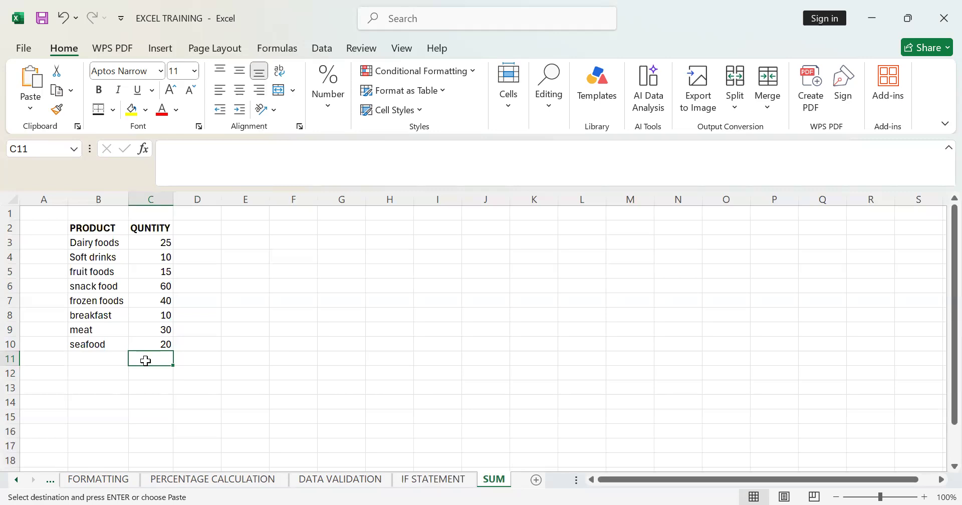
key(Return)
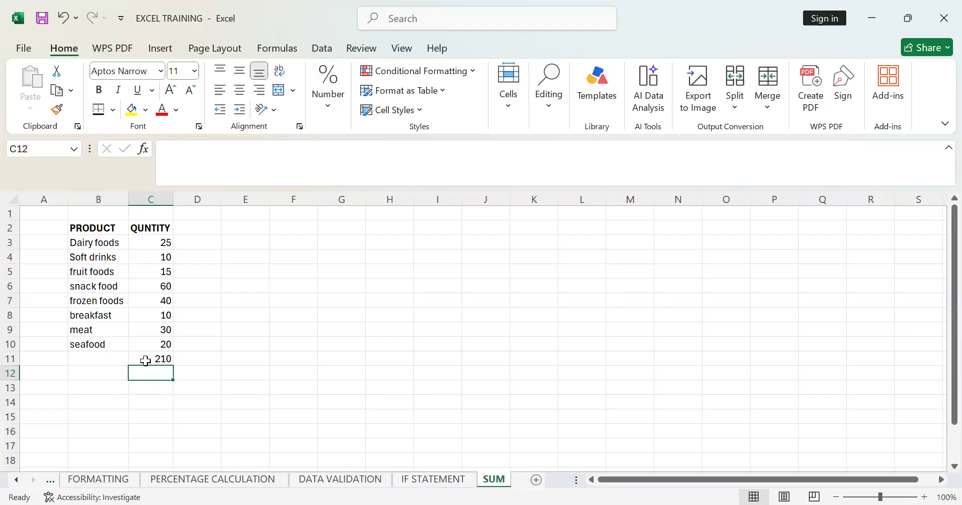
click(156, 357)
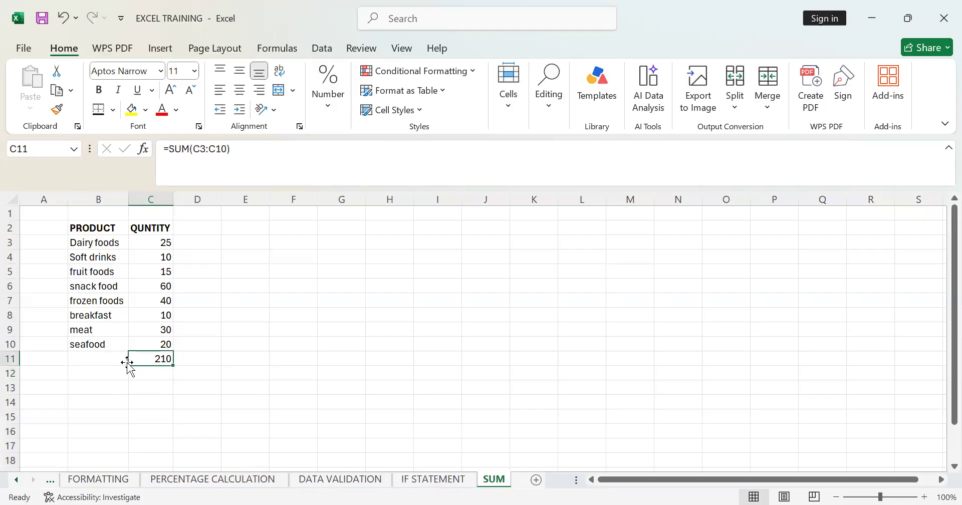
key(BackSpace)
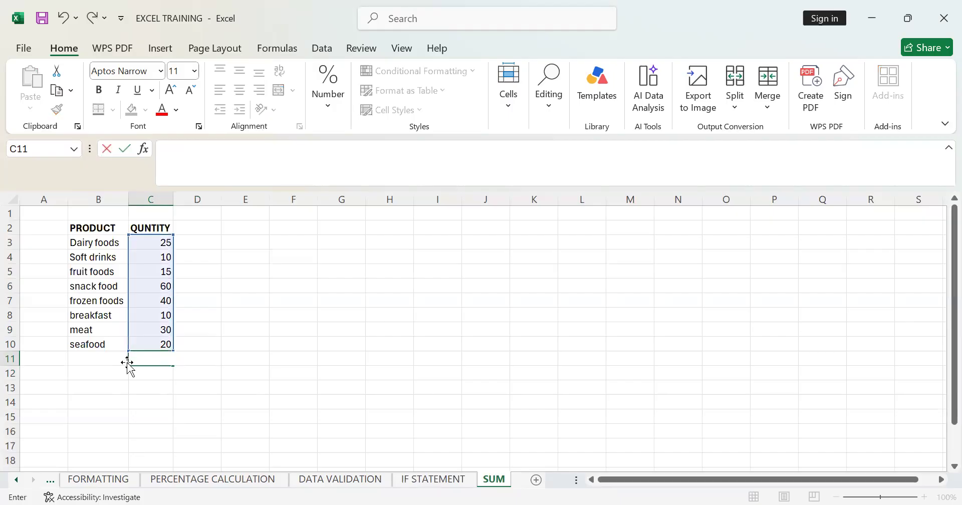
key(Return)
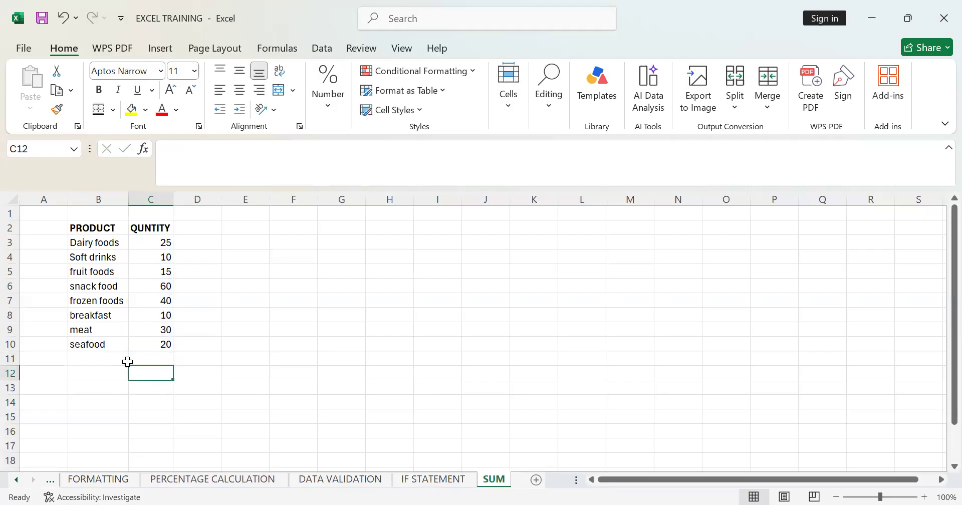
Enter the formula =SUM(C3:C10) in C11 to total the quantities.
key(Up)
text(=)
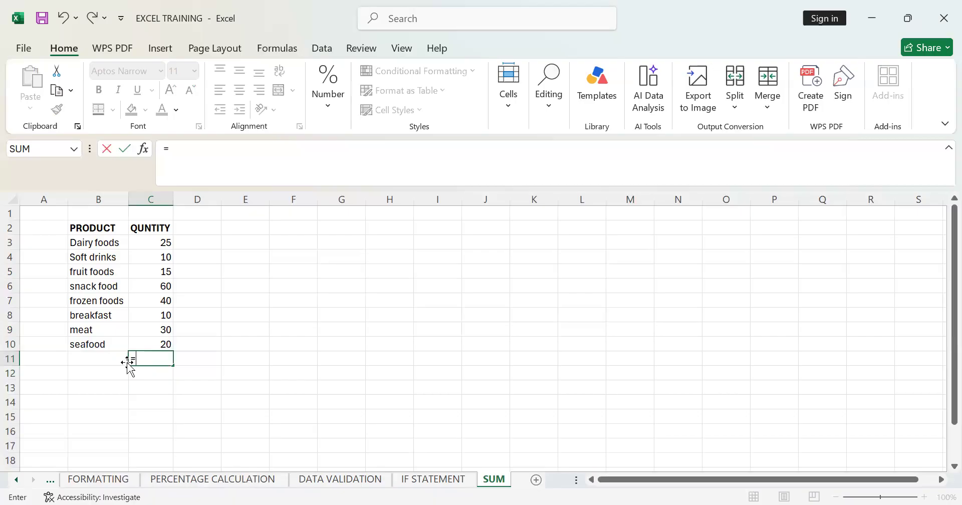
text(SUM)
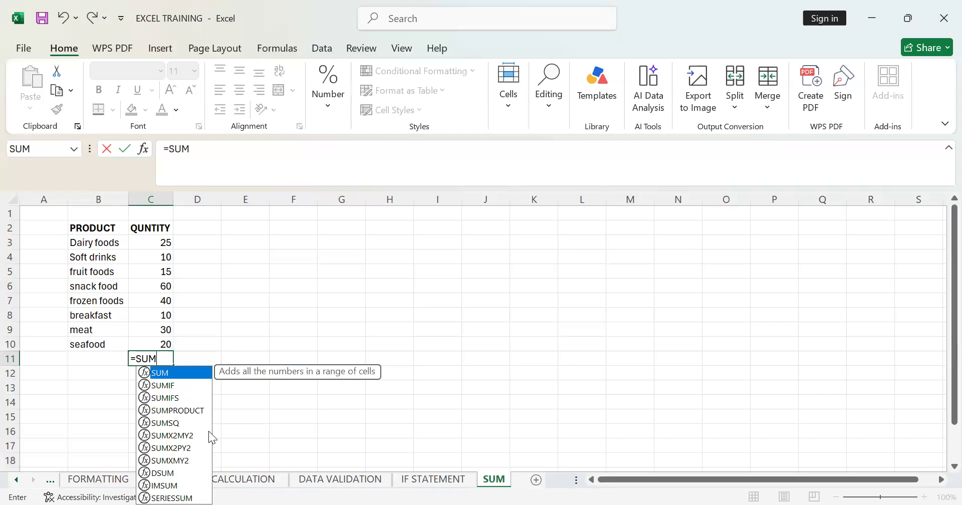
double_click(175, 377)
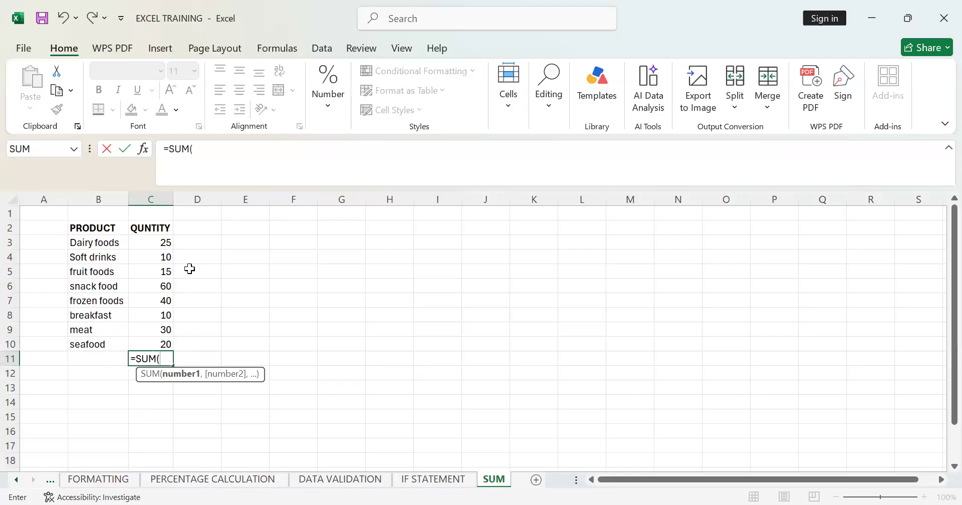
click(162, 243)
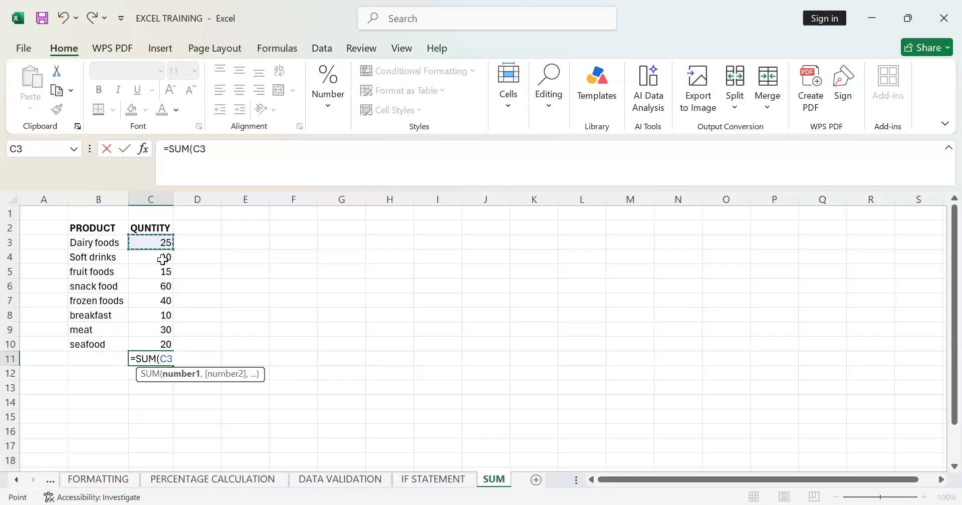
shift+click(167, 343)
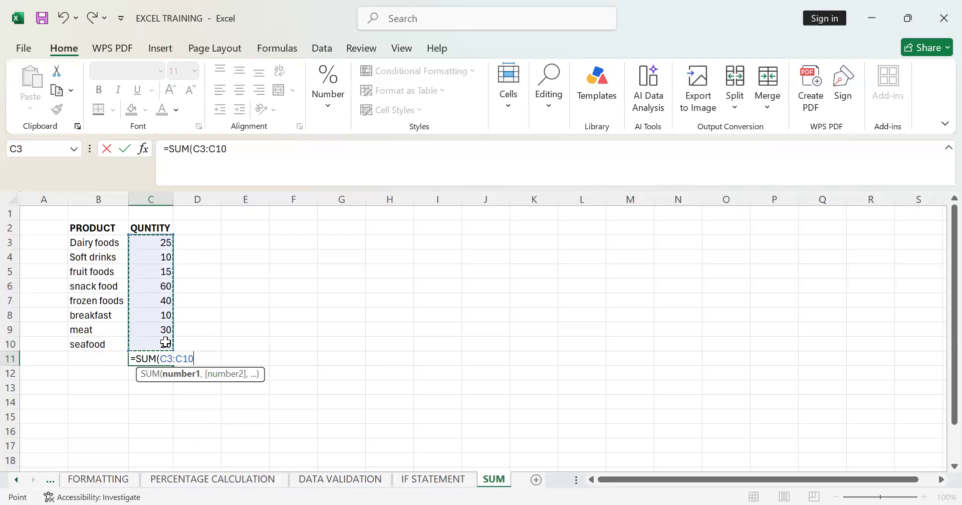
text(_)
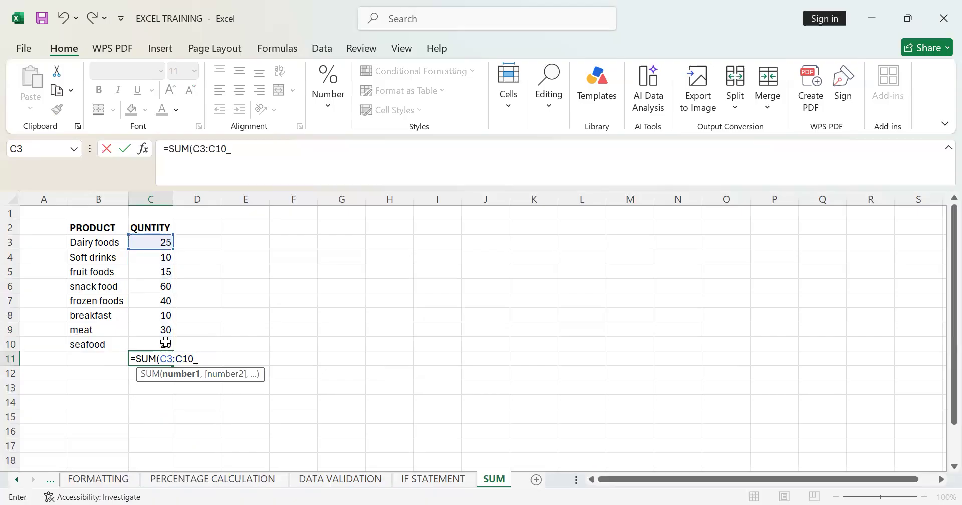
key(BackSpace)
text())
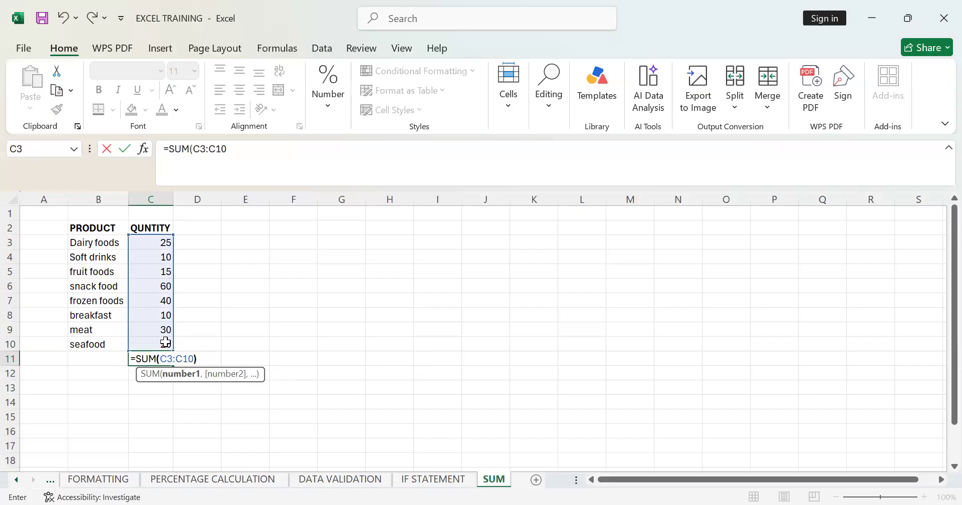
key(Return)
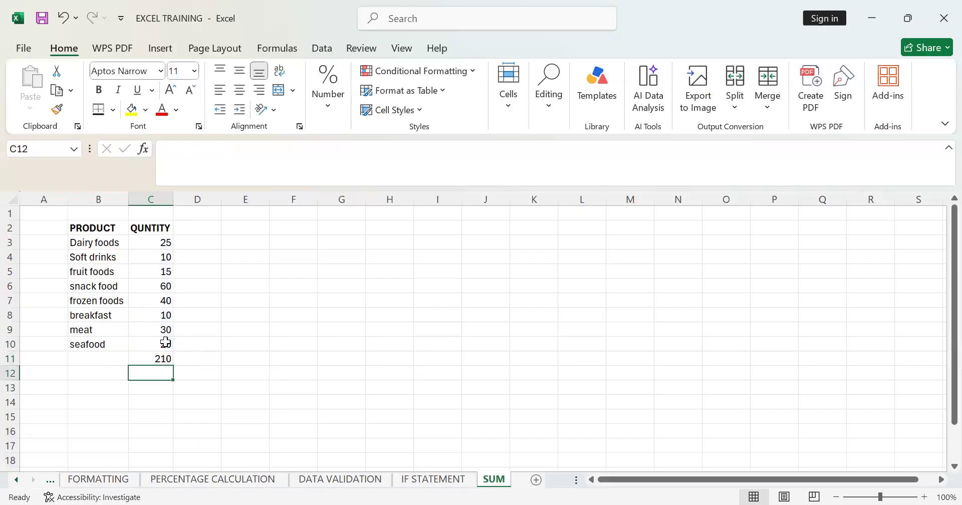
click(169, 361)
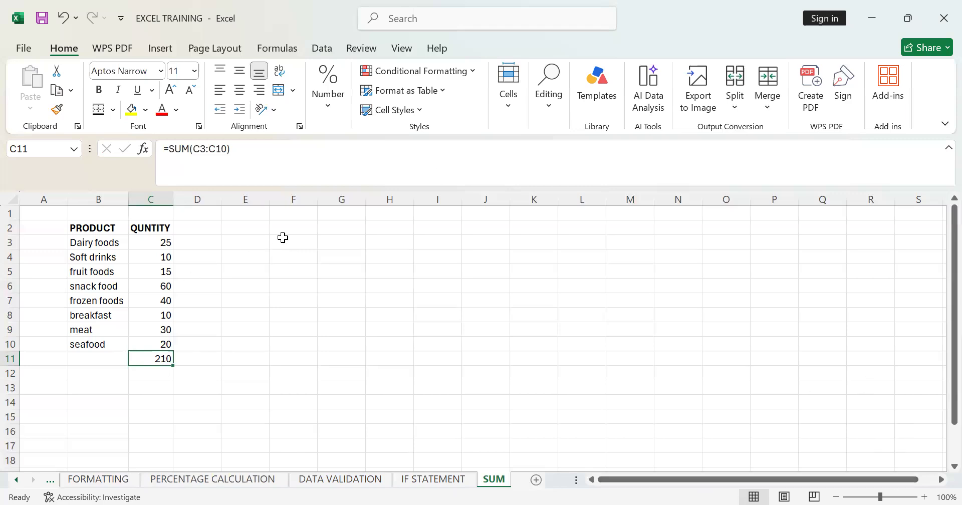
Enter the heading SUM PRODUCT in F2.
click(294, 224)
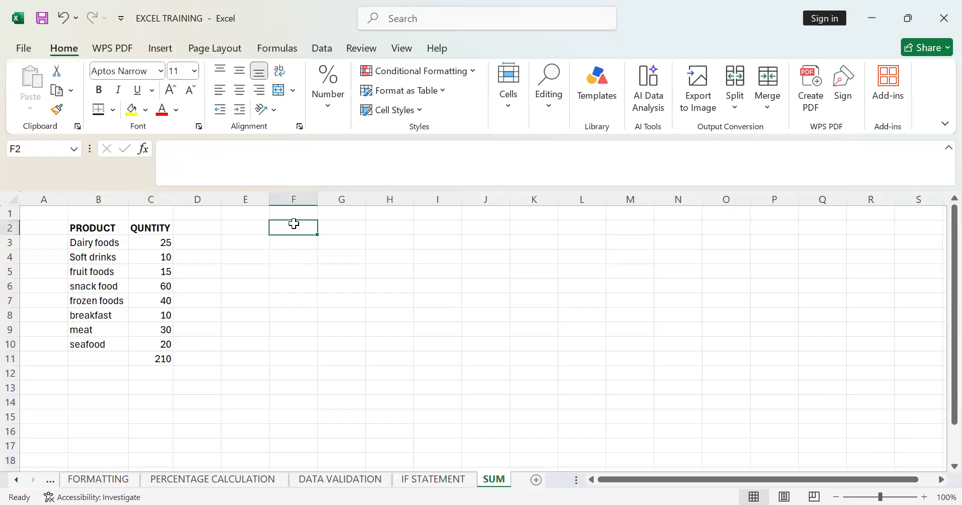
text(SUM)
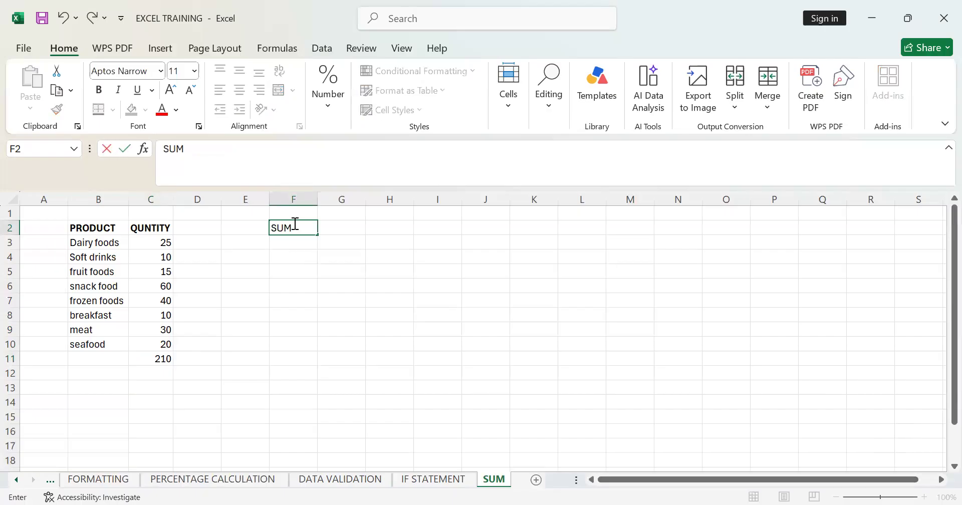
text( PRODUCT)
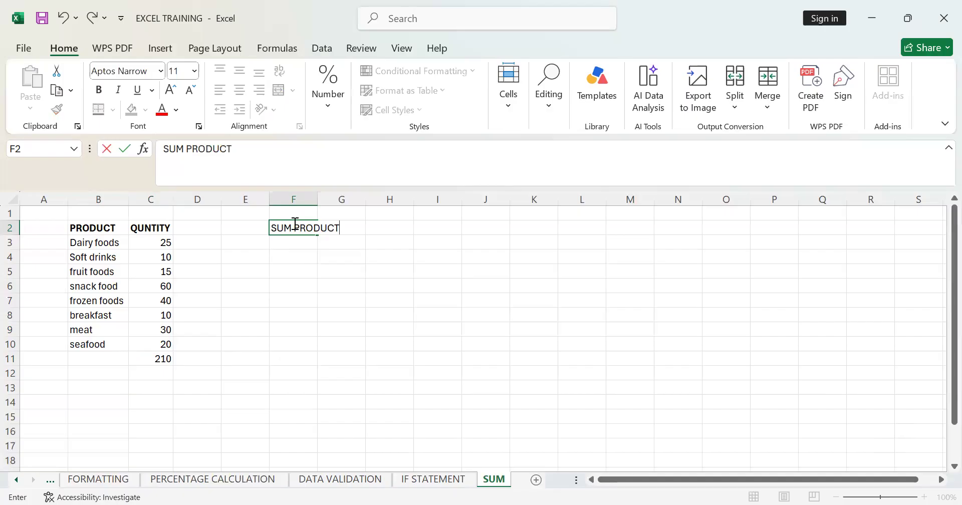
right_click(295, 223)
click(329, 215)
Fit column F's width to the SUM PRODUCT heading and make the heading bold.
click(310, 200)
double_click(317, 199)
click(299, 229)
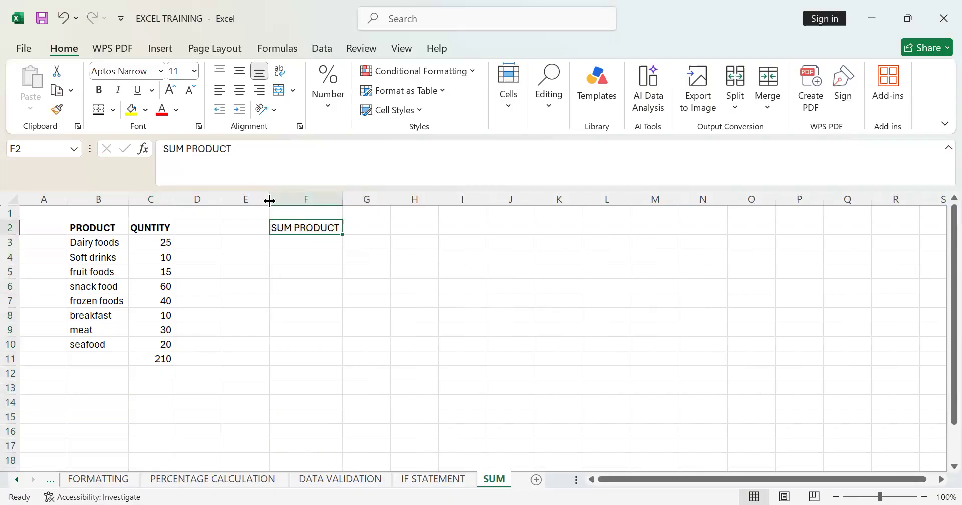
click(98, 90)
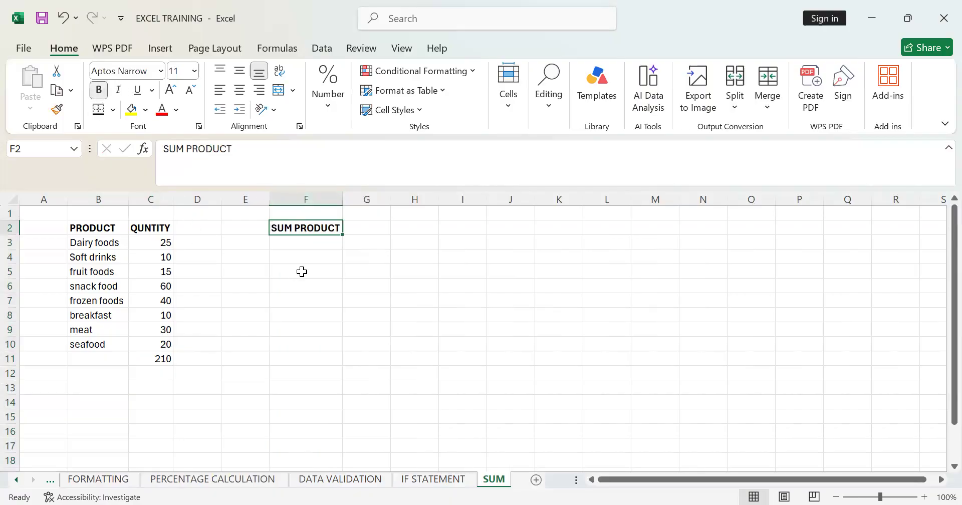
Enter the column headers PRODUCT in F3 and QTY in G3.
click(301, 239)
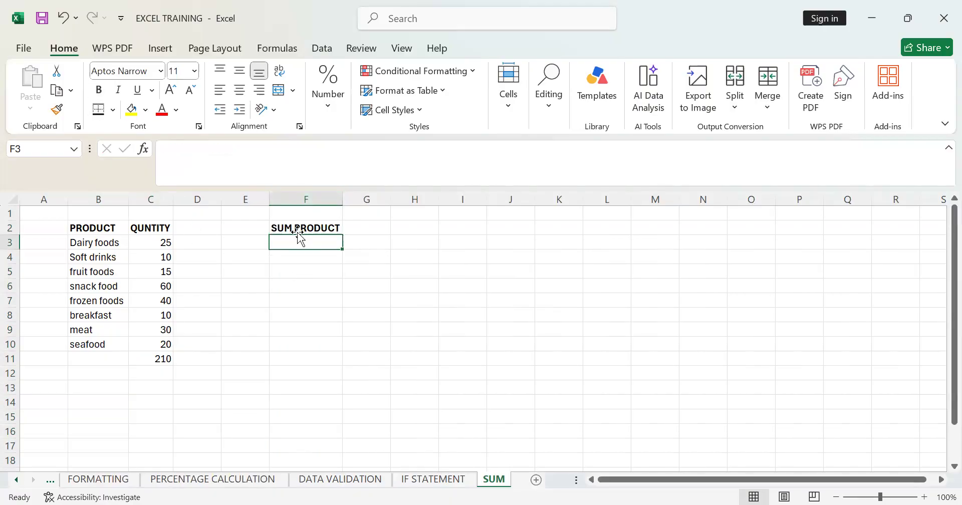
text(PRO)
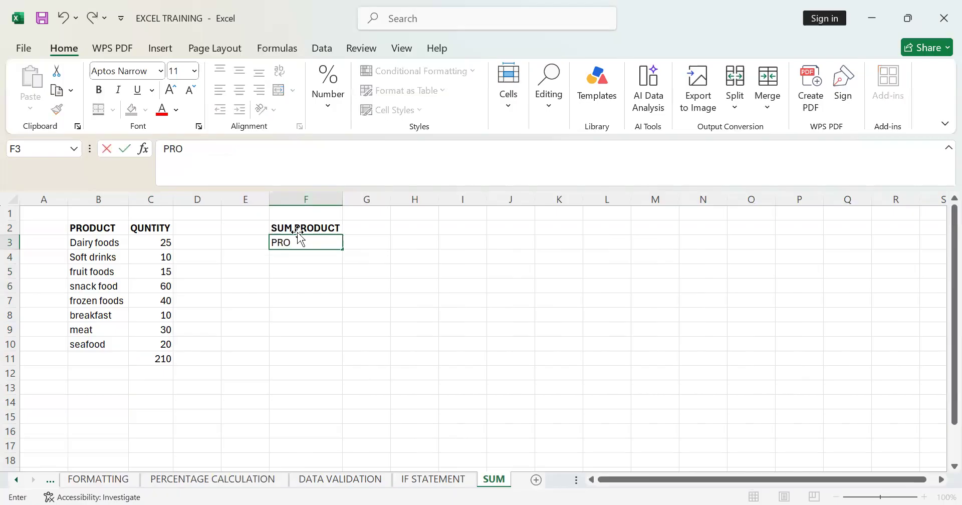
text(DUCT)
key(Tab)
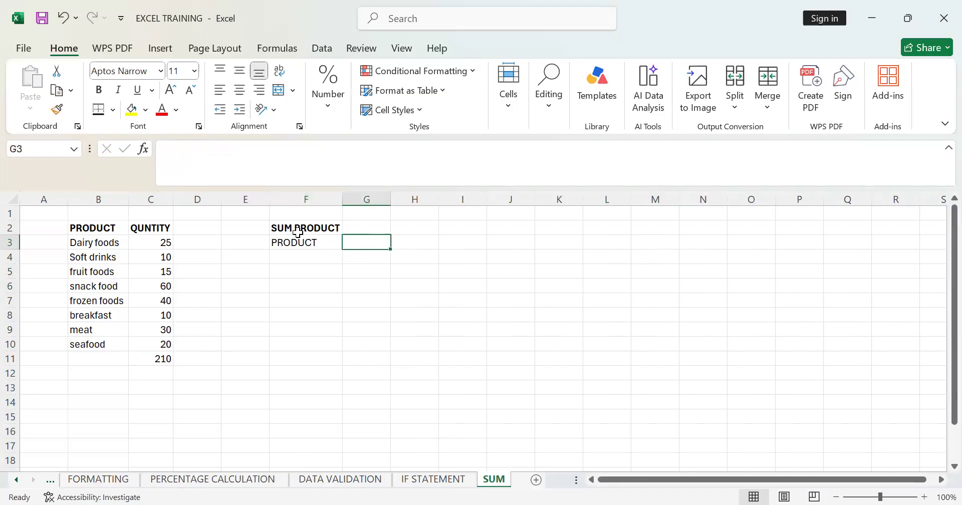
text(Q)
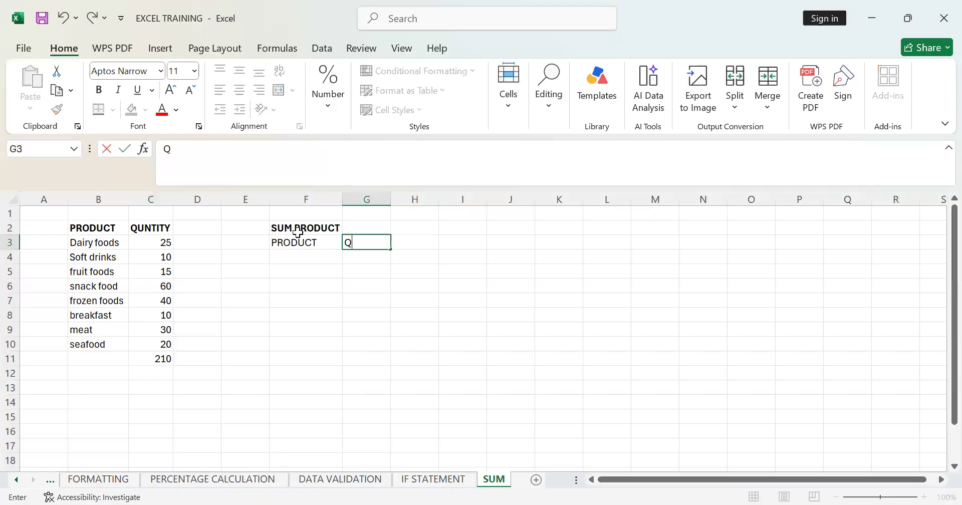
text(TY)
key(Tab)
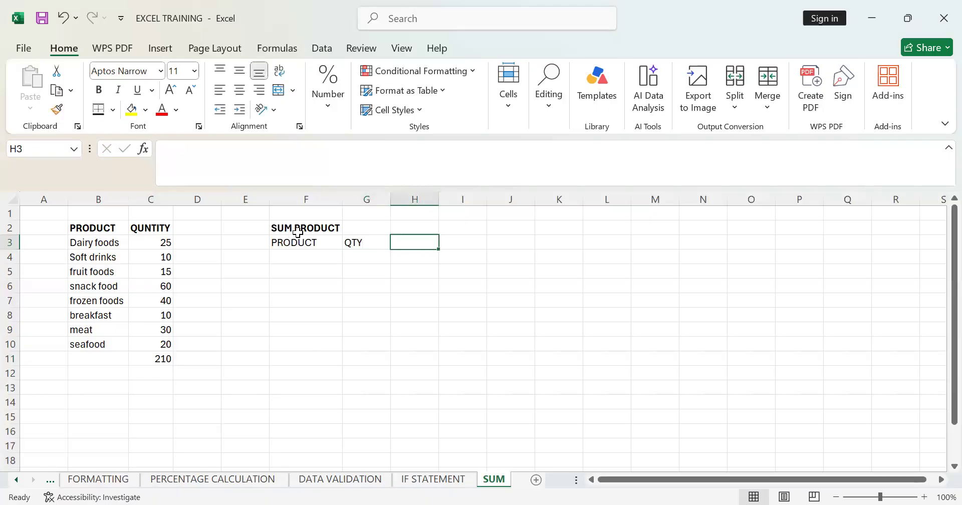
Change the G3 header to QUANTITY and add the header PRICE in H3.
key(BackSpace)
key(Escape)
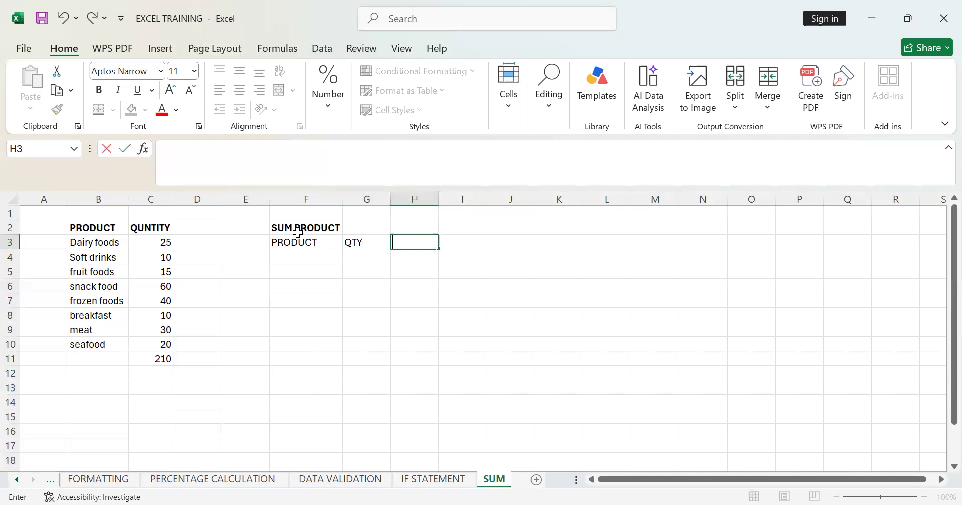
key(Left)
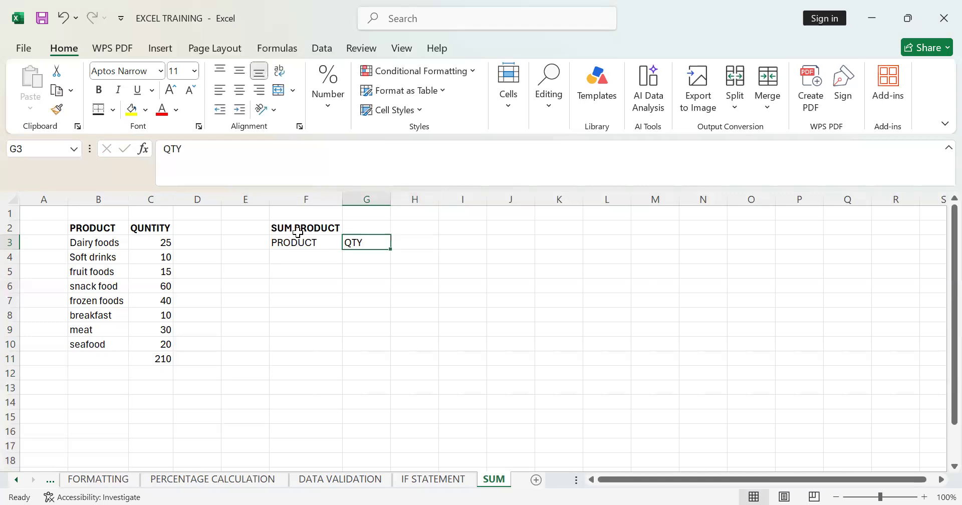
text(QUANTITY)
key(Tab)
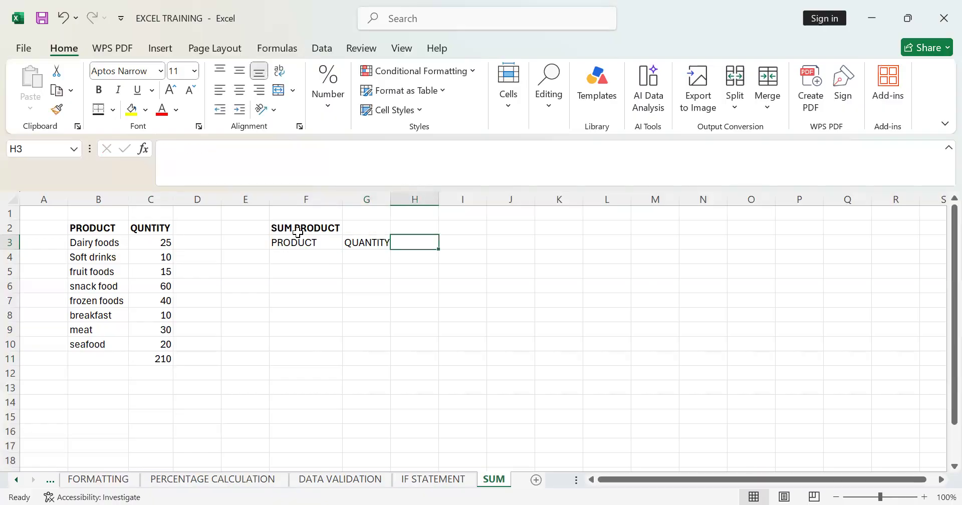
text(PRICE)
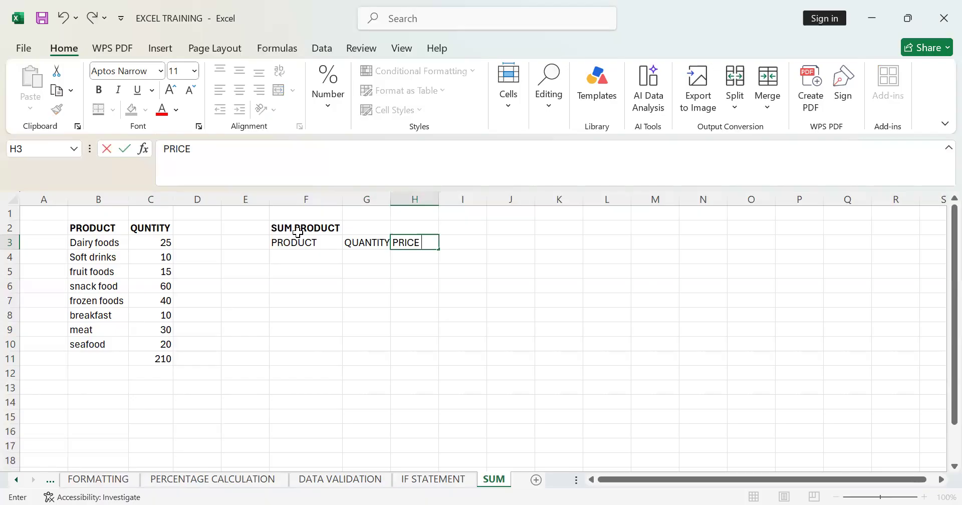
key(Return)
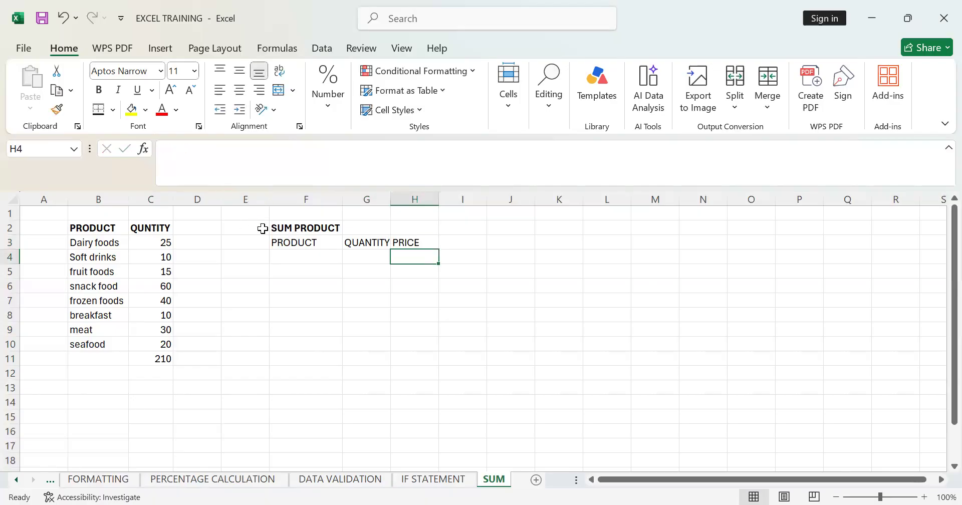
click(292, 255)
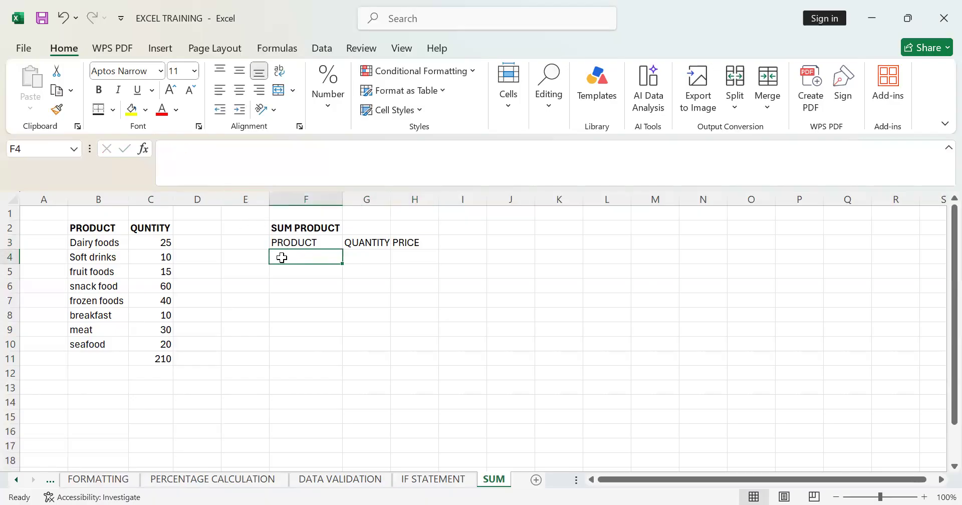
Enter the product names A, B, C and D in F4 through F7.
text(A)
click(300, 268)
text(B)
click(298, 285)
text(C)
click(302, 304)
text(D)
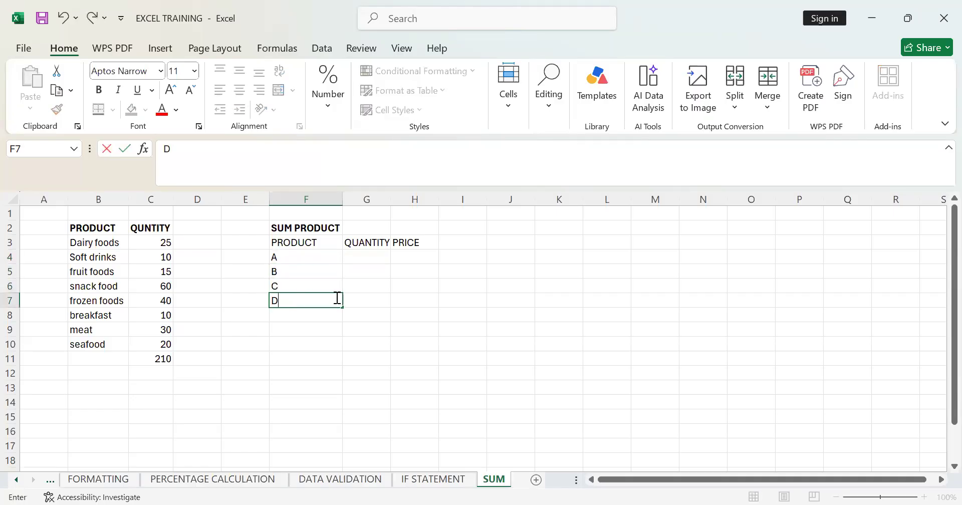
Enter quantity 2 and price 20 for product A, and quantity 4 and price 15 for product B.
click(362, 255)
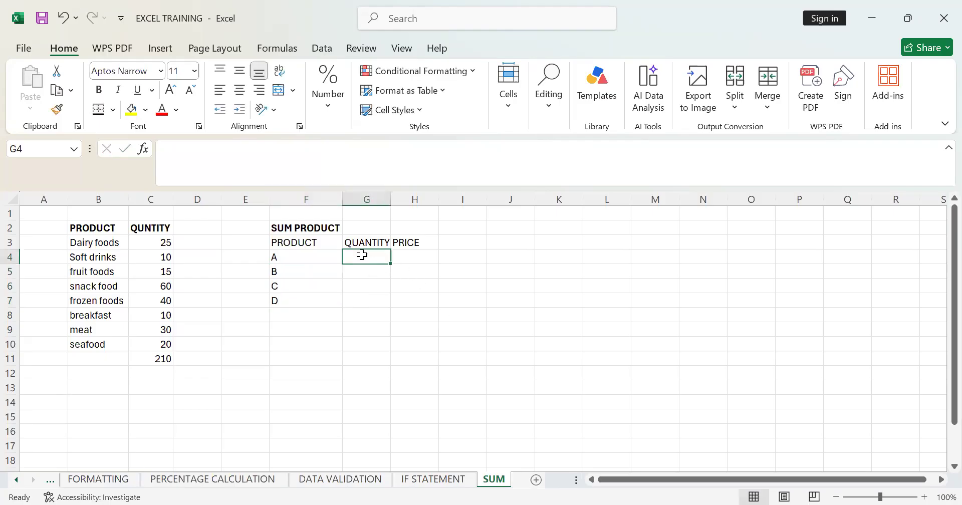
text(2)
click(420, 261)
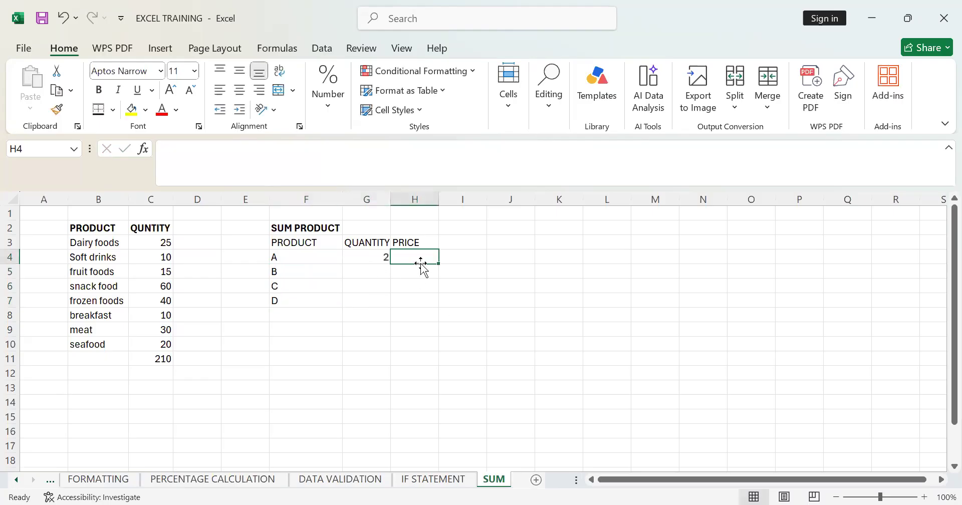
text(2)
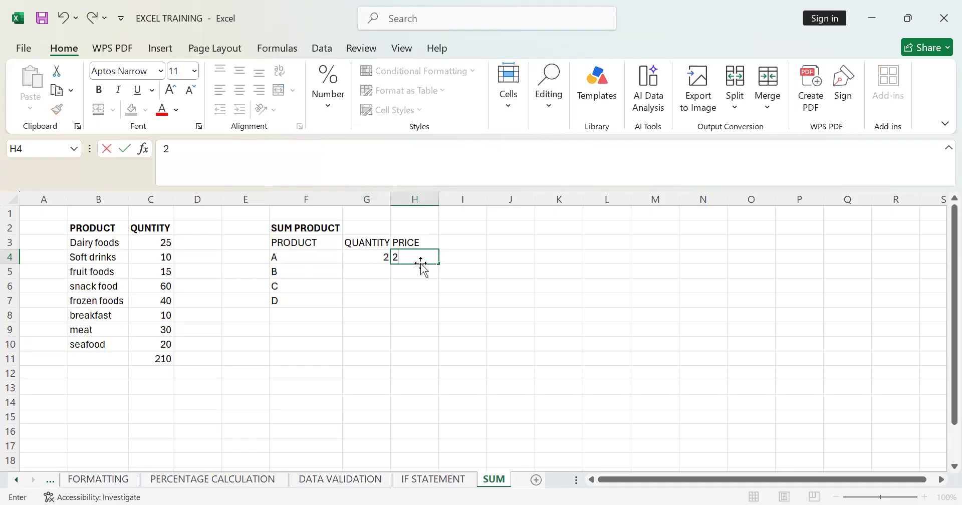
text(0)
click(379, 272)
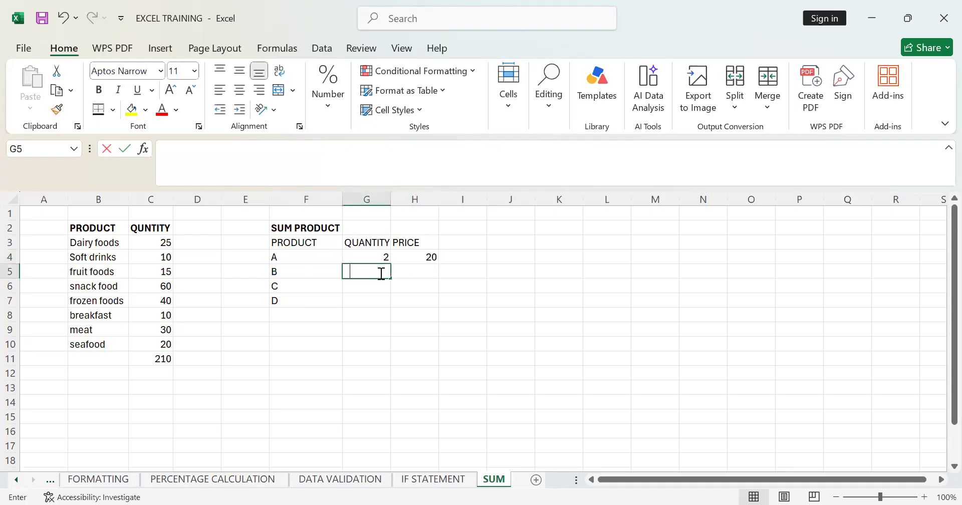
text(4)
click(424, 275)
text(15)
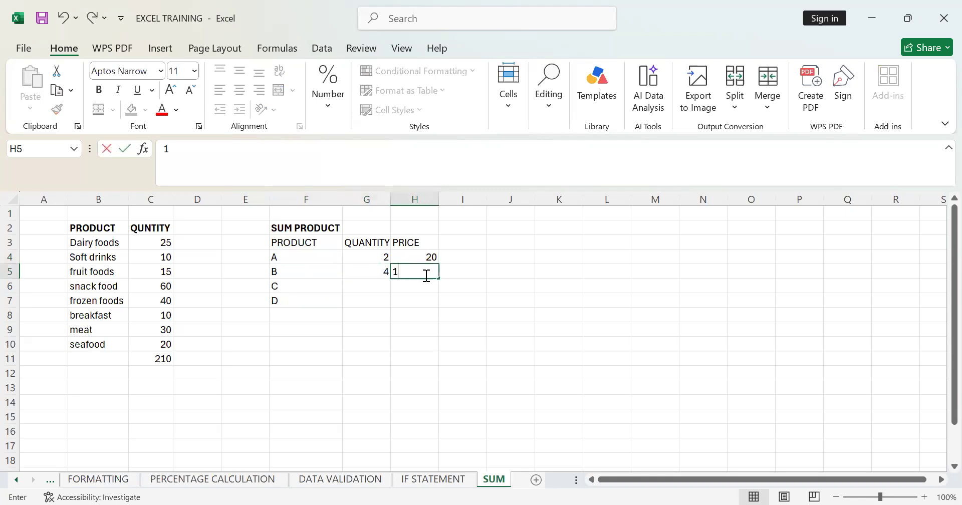
Enter quantity 3 and price 30 for product C, and quantity 10 and price 40 for product D.
click(381, 281)
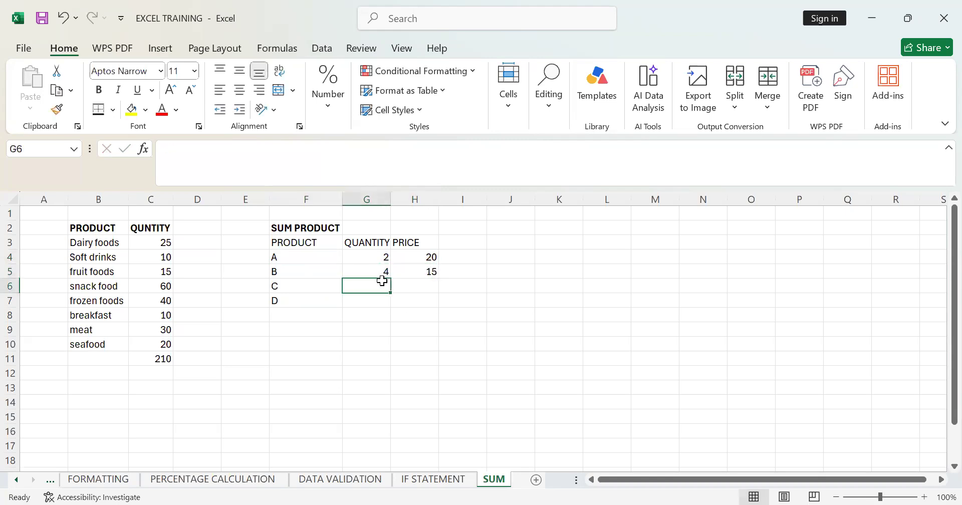
text(3)
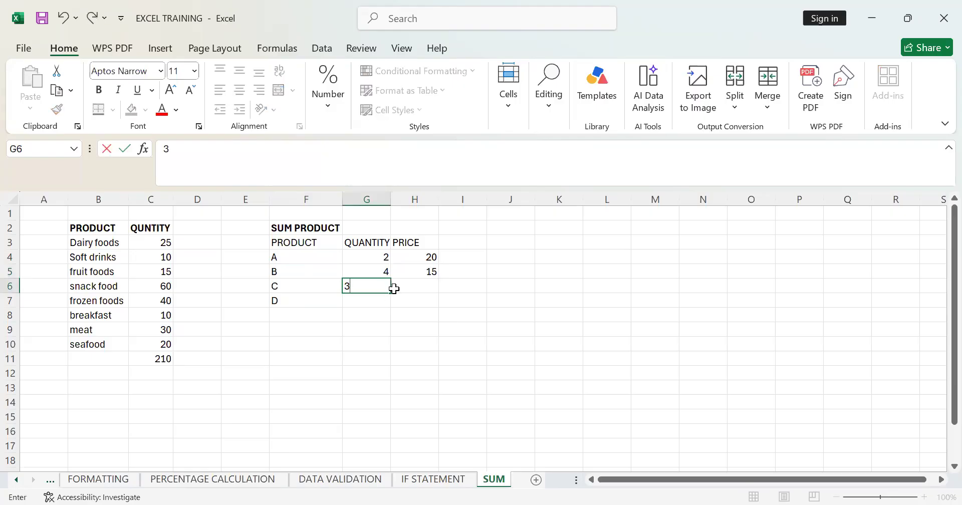
click(417, 286)
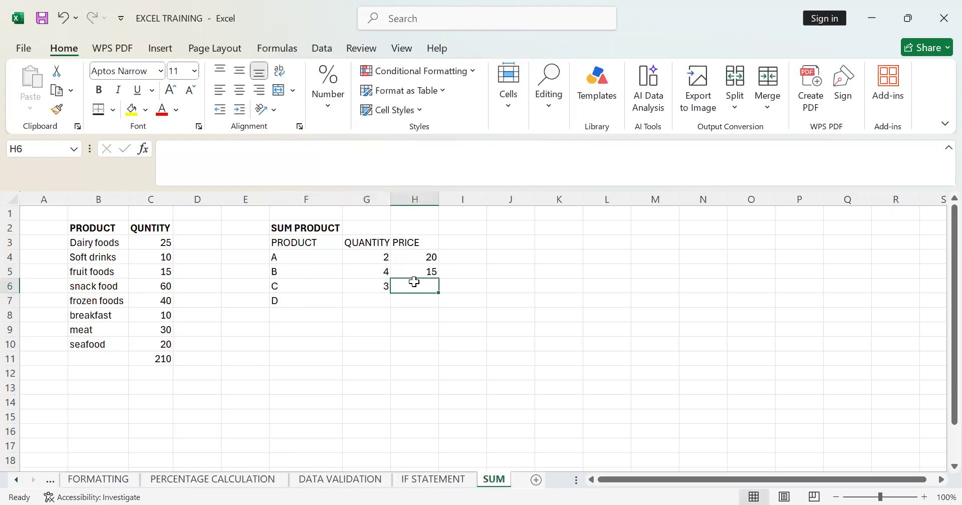
text(30)
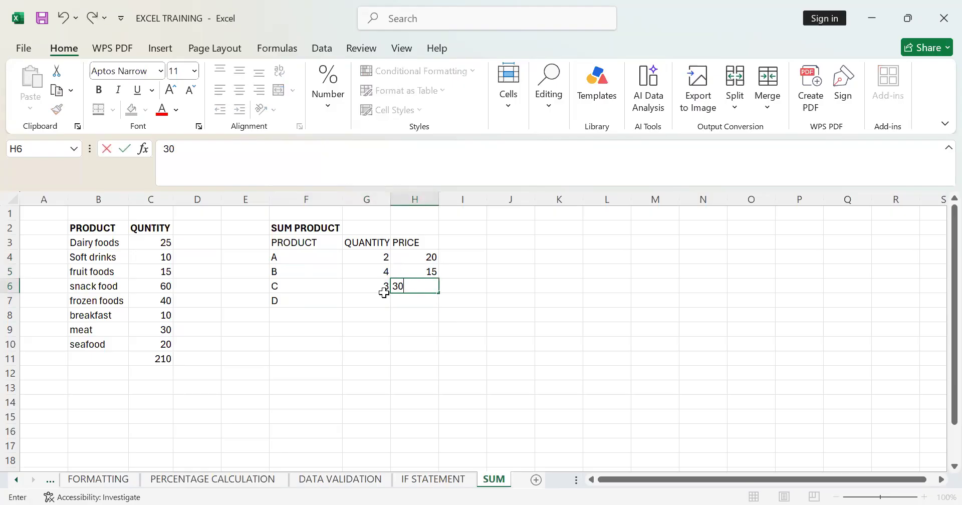
click(384, 299)
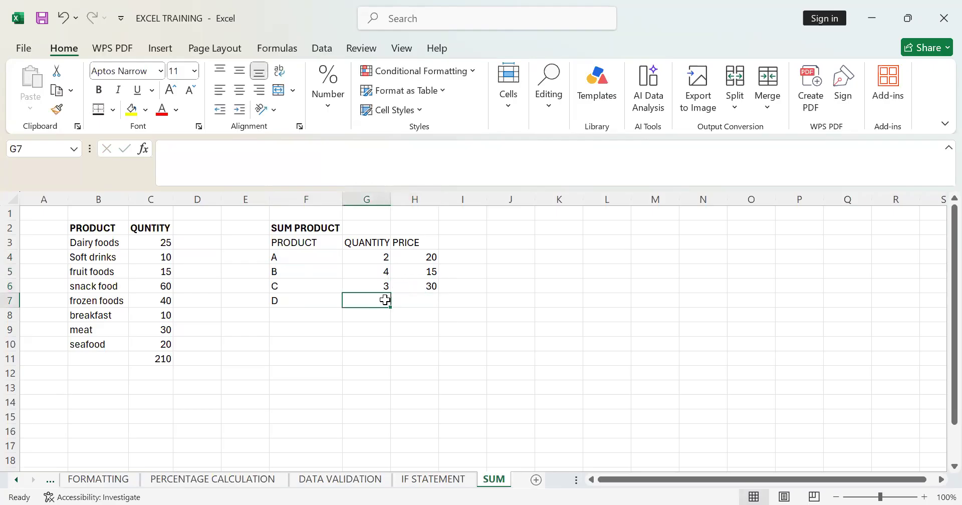
text(10)
click(410, 301)
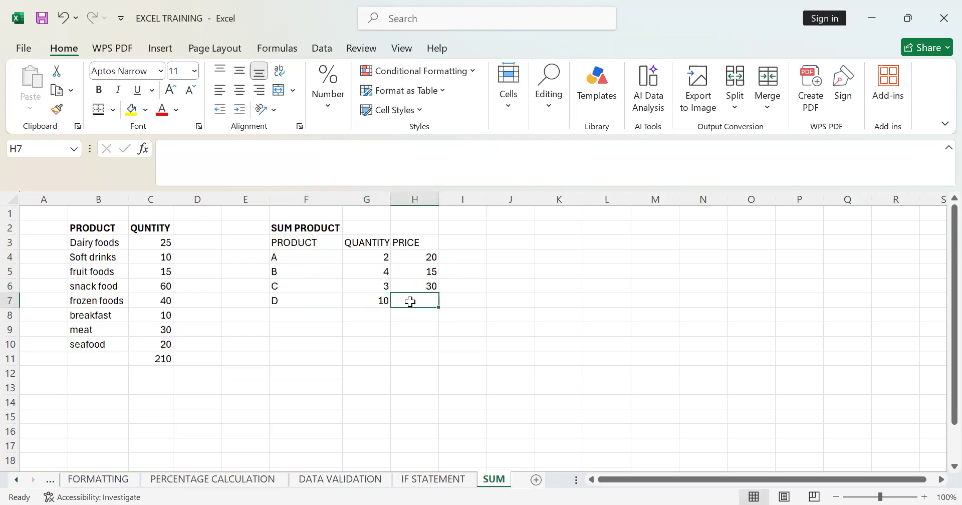
text(40)
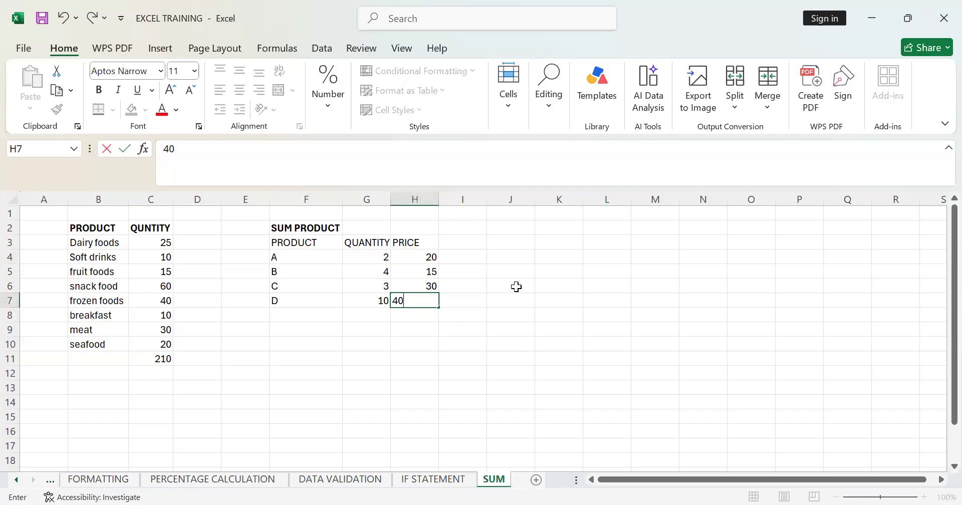
click(516, 287)
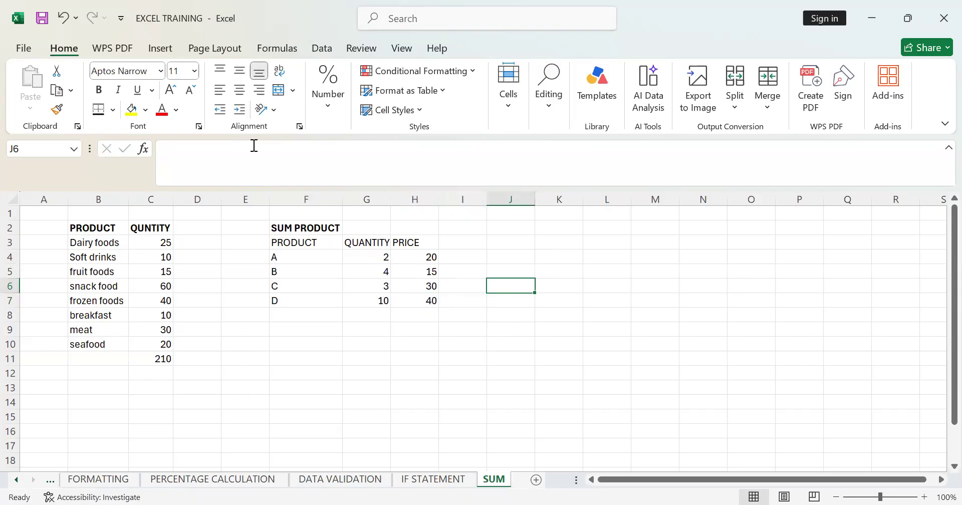
Review the product, quantity and price table in F3:H7 and the empty cells beside and below it.
drag(294, 243, 428, 298)
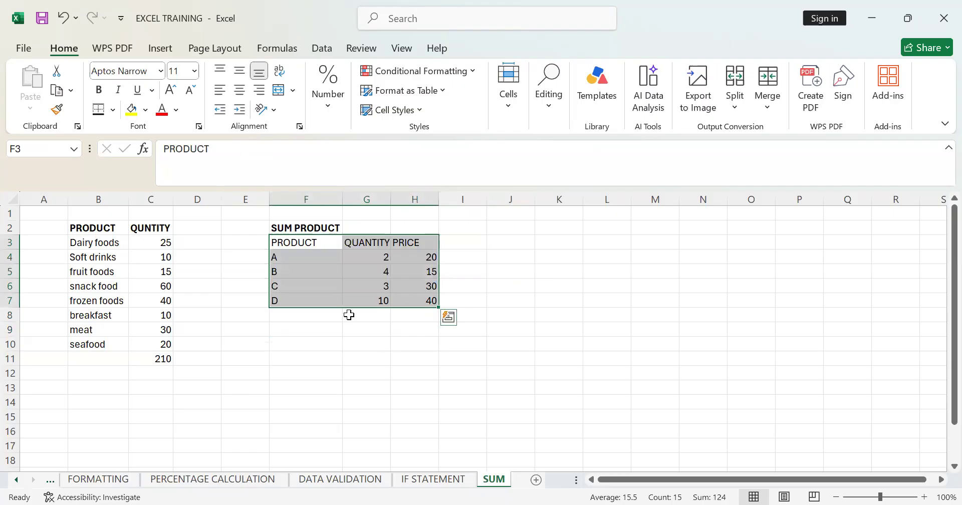
click(516, 254)
click(453, 255)
click(459, 273)
click(466, 298)
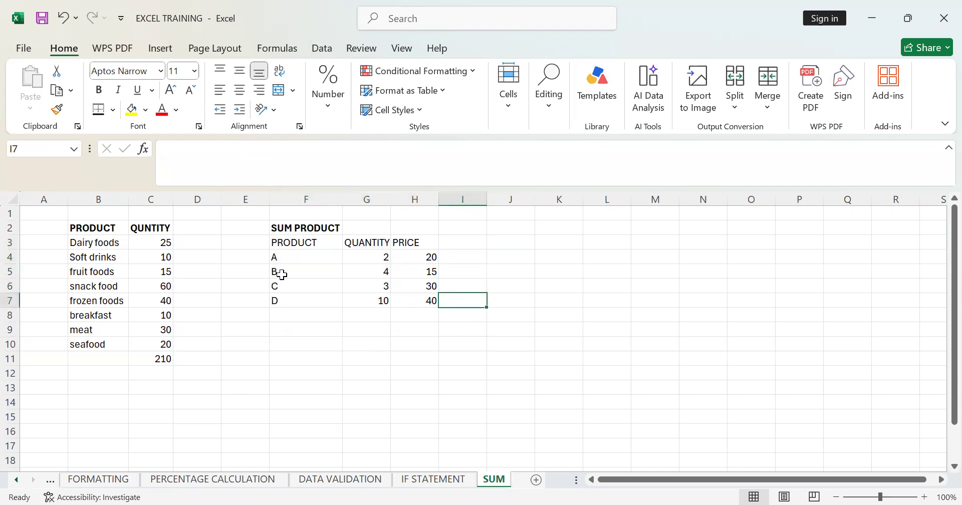
drag(288, 253, 414, 311)
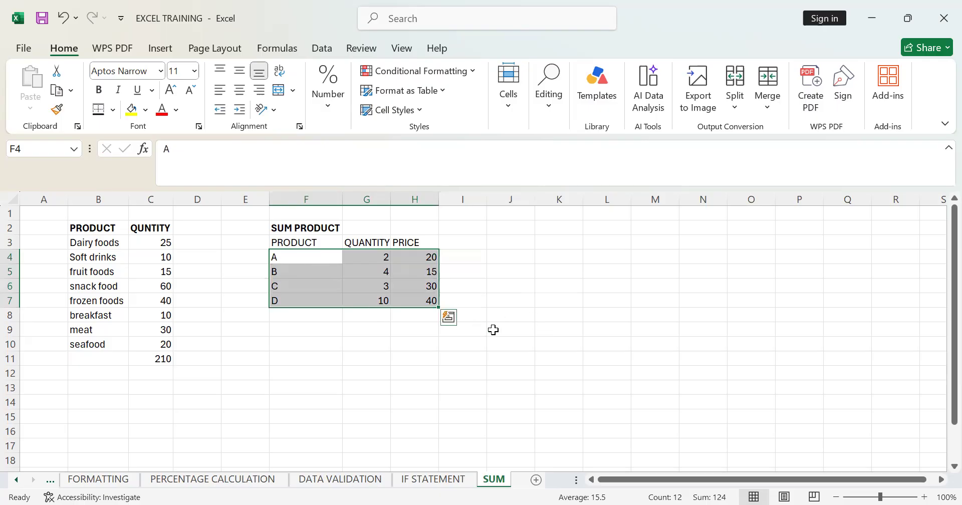
click(511, 316)
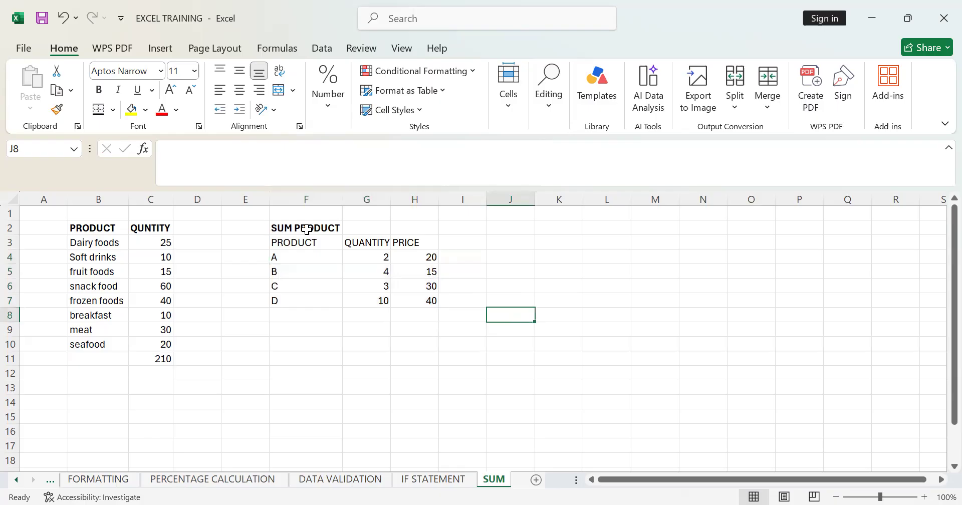
click(368, 314)
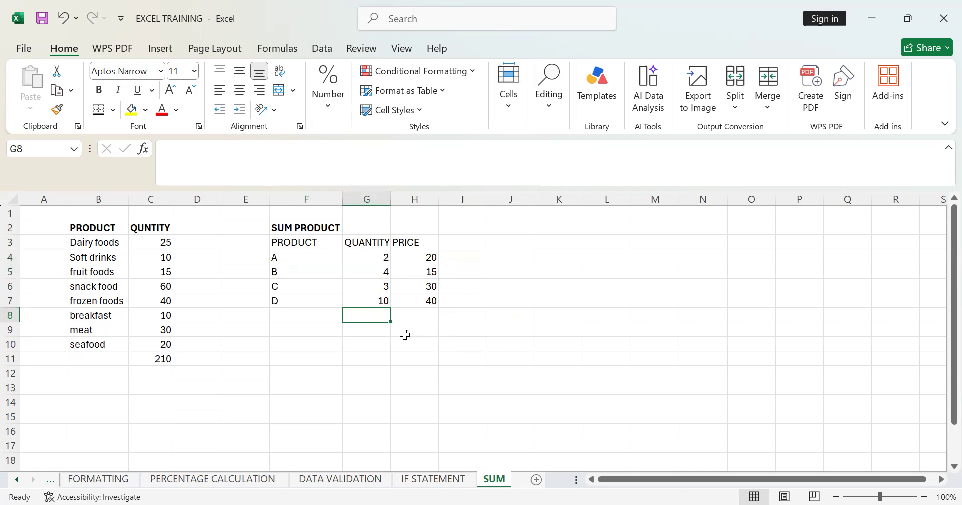
Enter the formula =SUMPRODUCT(G4:G7,H4:H7) in I7 to multiply the quantities by the prices and total them.
click(454, 300)
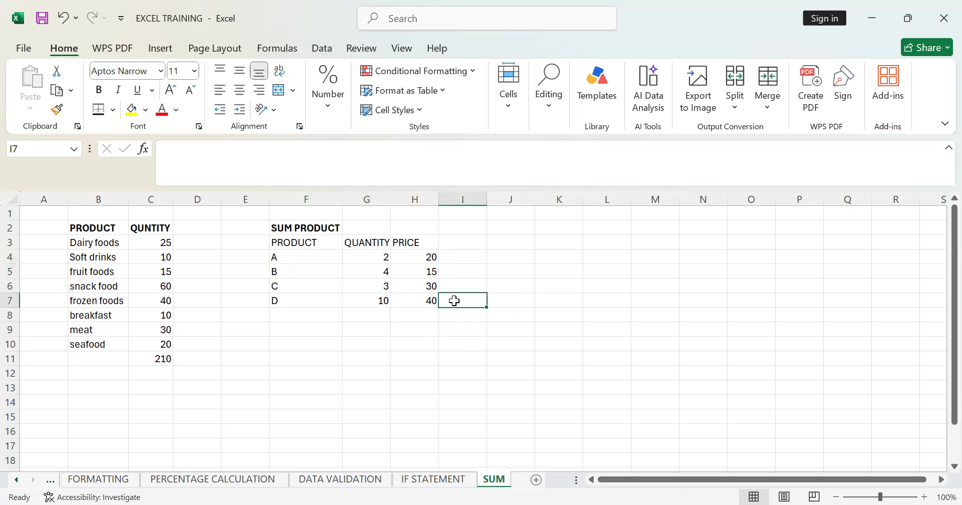
text(=)
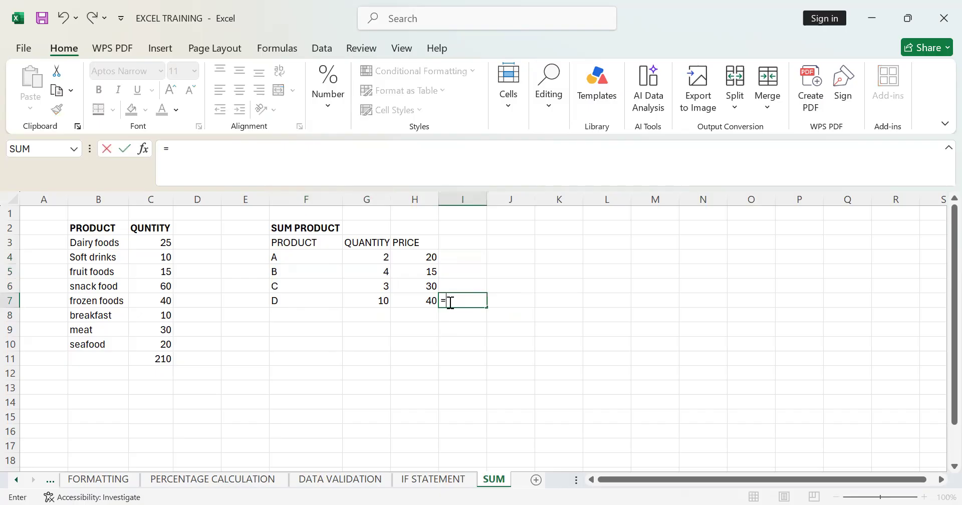
text(S)
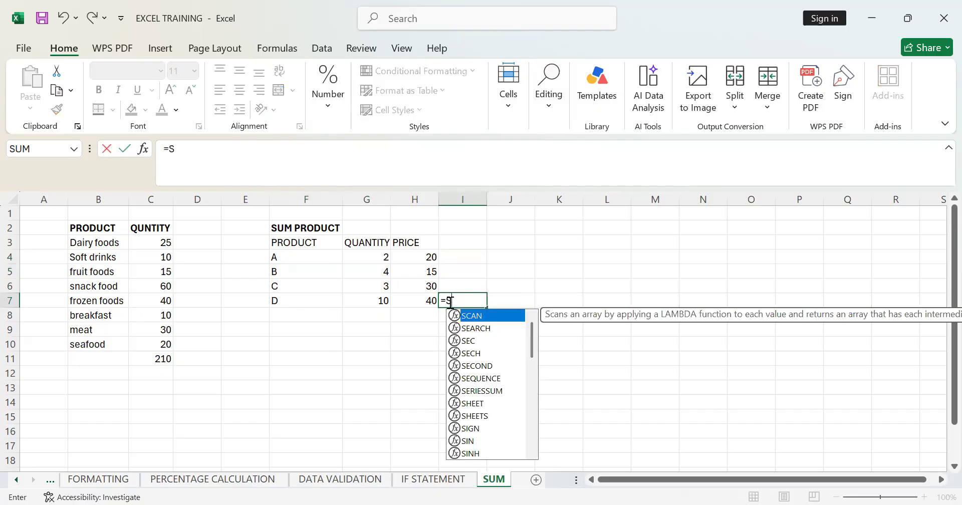
text(UMP)
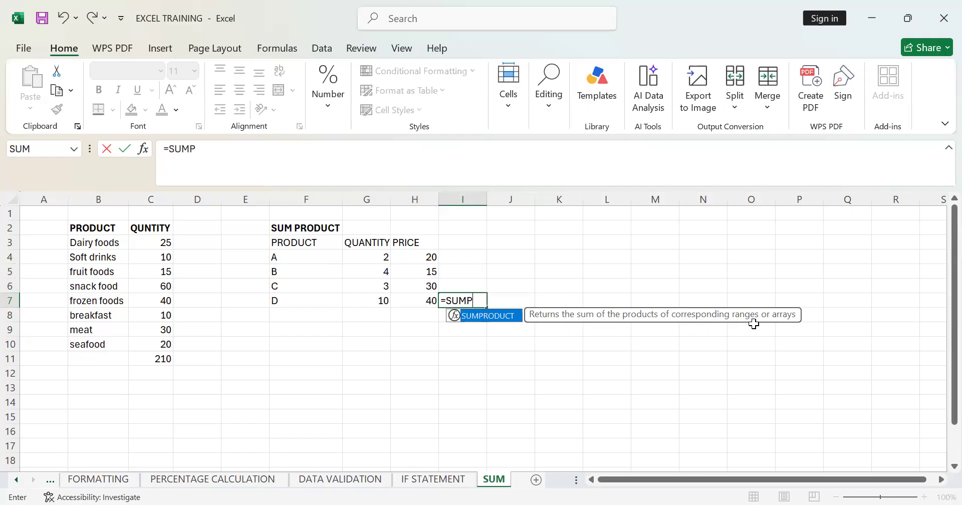
double_click(520, 321)
drag(374, 255, 378, 298)
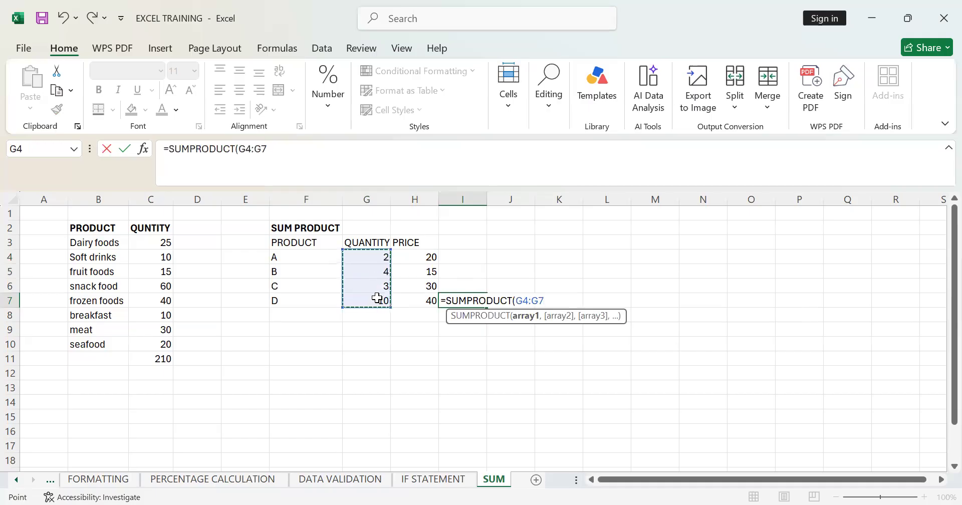
text(,)
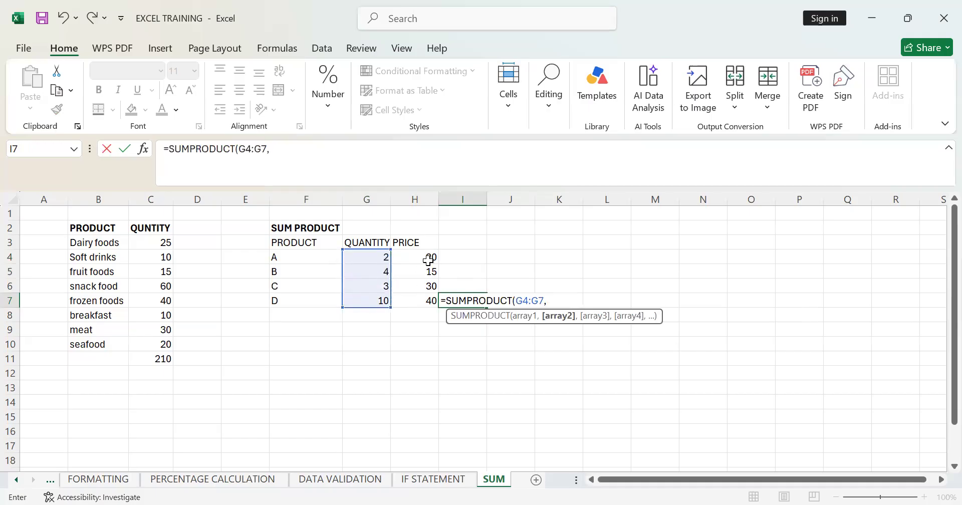
click(429, 257)
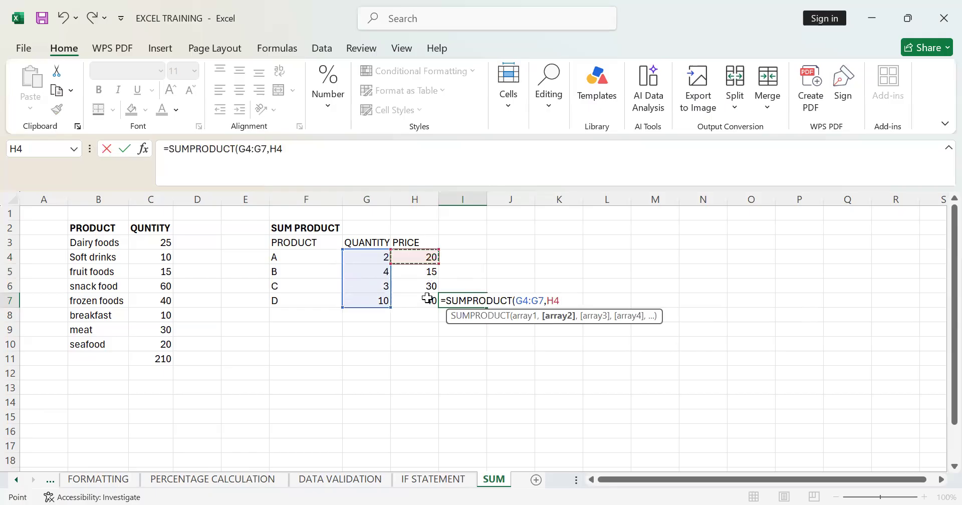
shift+click(427, 299)
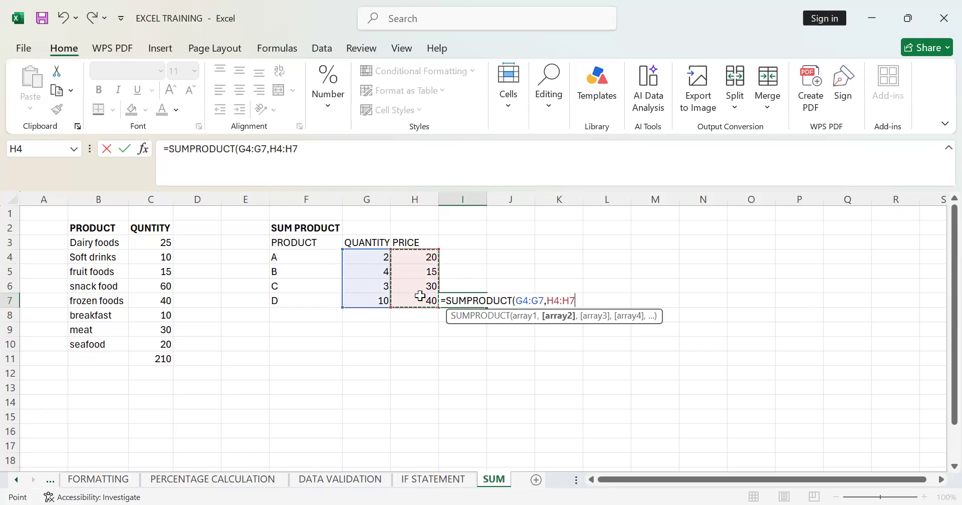
text())
key(Return)
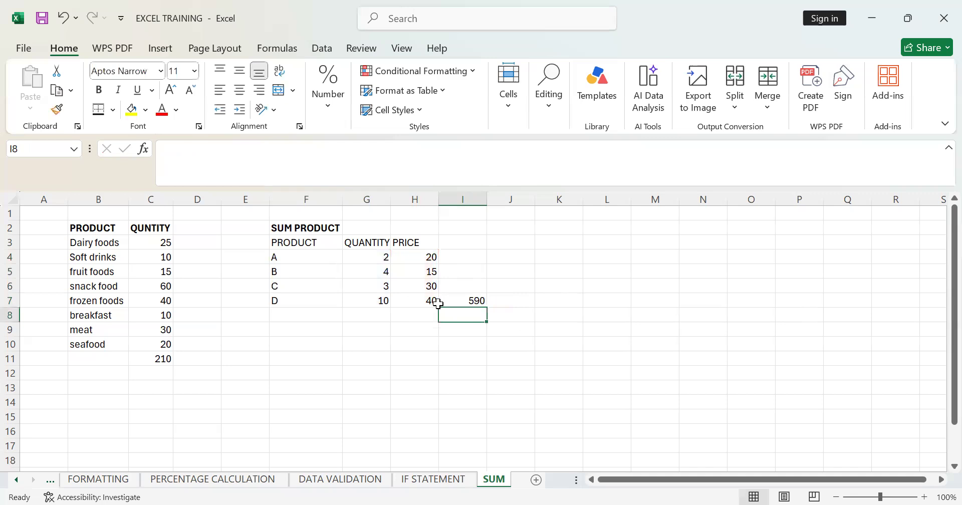
Delete the SUMPRODUCT formula from I7.
click(449, 288)
click(451, 303)
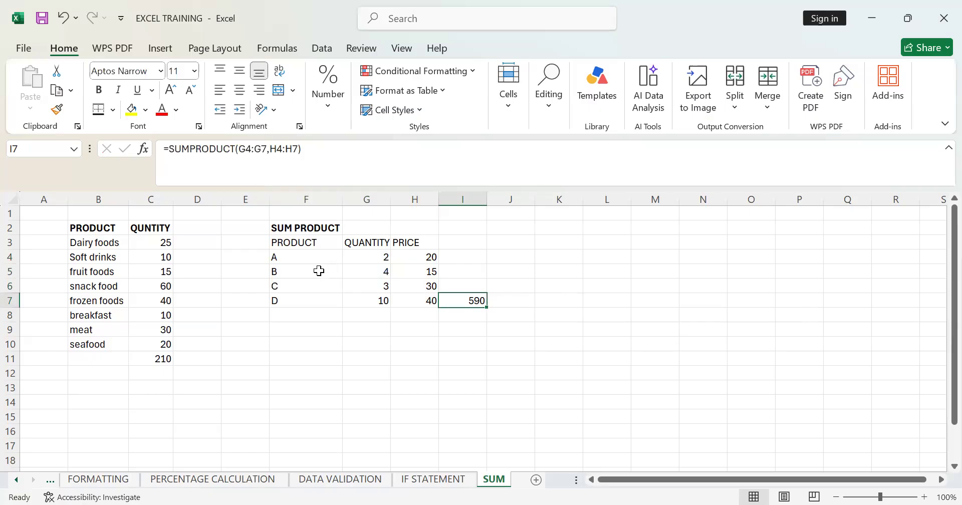
key(BackSpace)
key(Return)
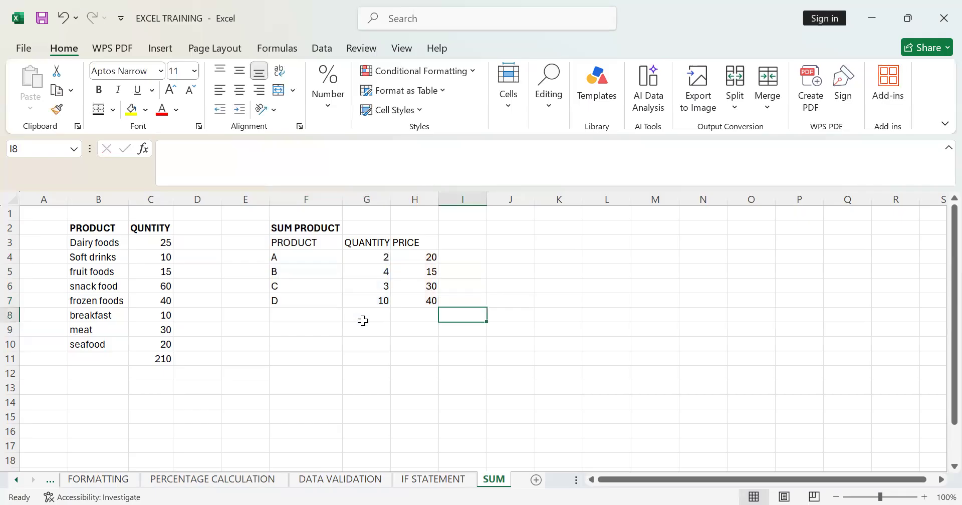
Enter the formula =SUMPRODUCT(G4:G7,H4:H7) in H8, below the price column.
click(422, 316)
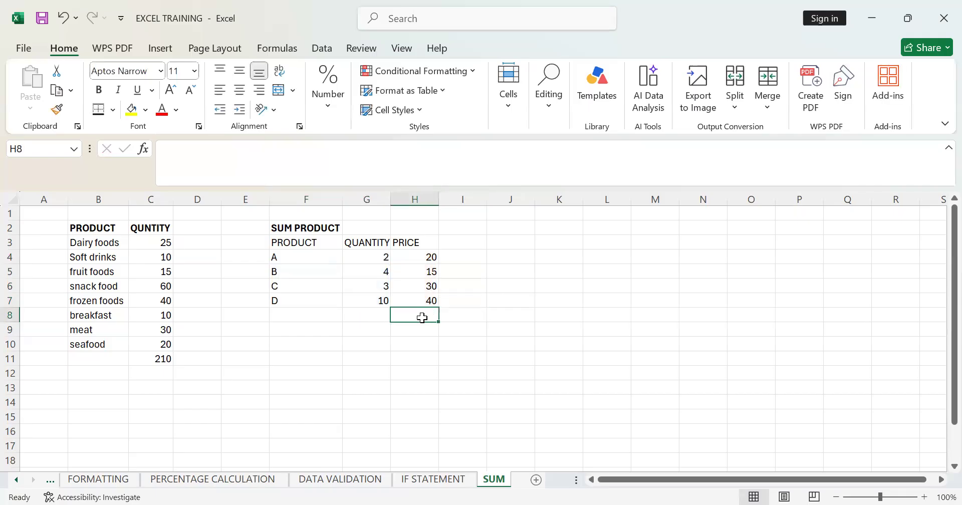
text(0)
key(BackSpace)
text(=S)
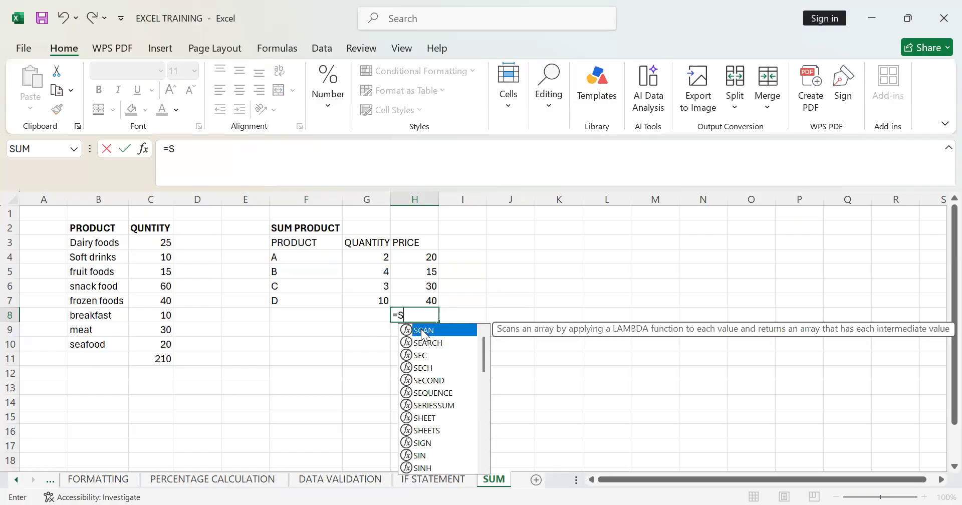
text(UM)
double_click(424, 367)
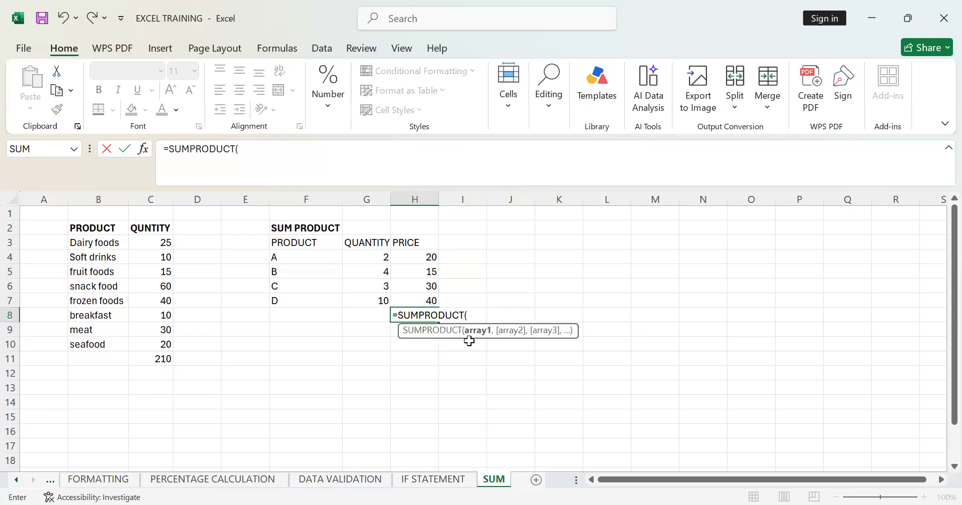
click(381, 256)
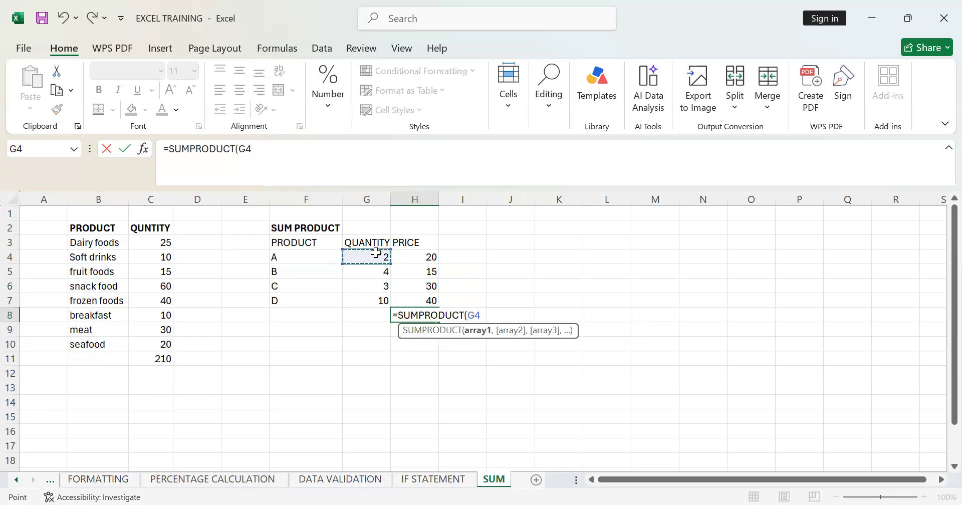
shift+click(379, 303)
text(,)
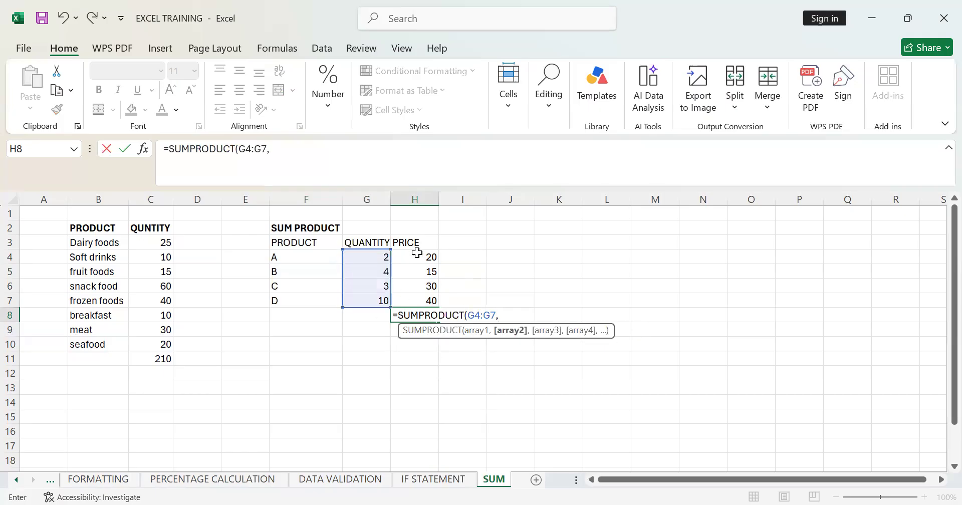
drag(416, 255, 415, 300)
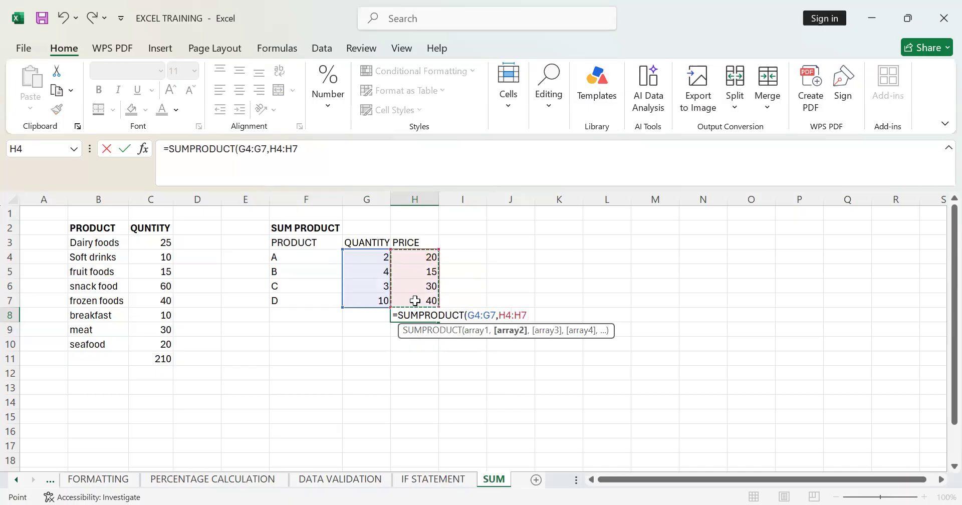
text())
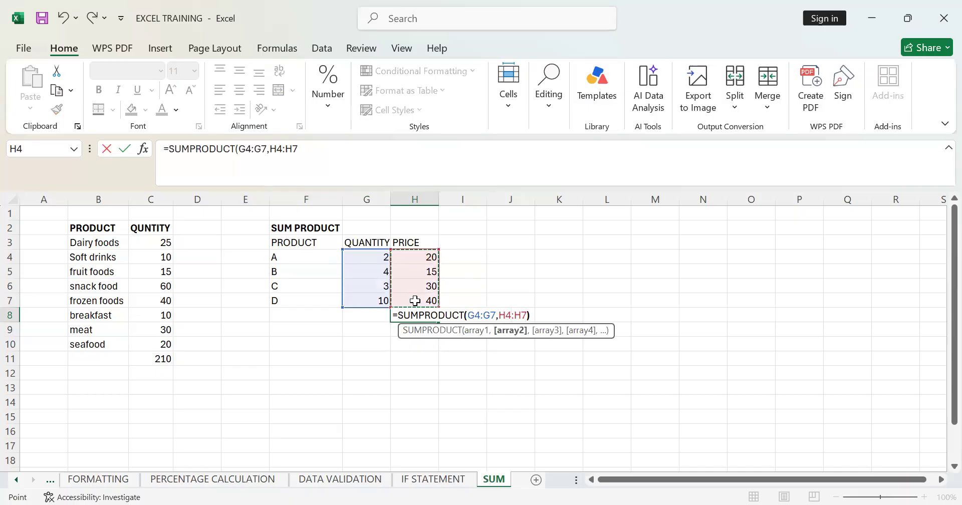
key(Return)
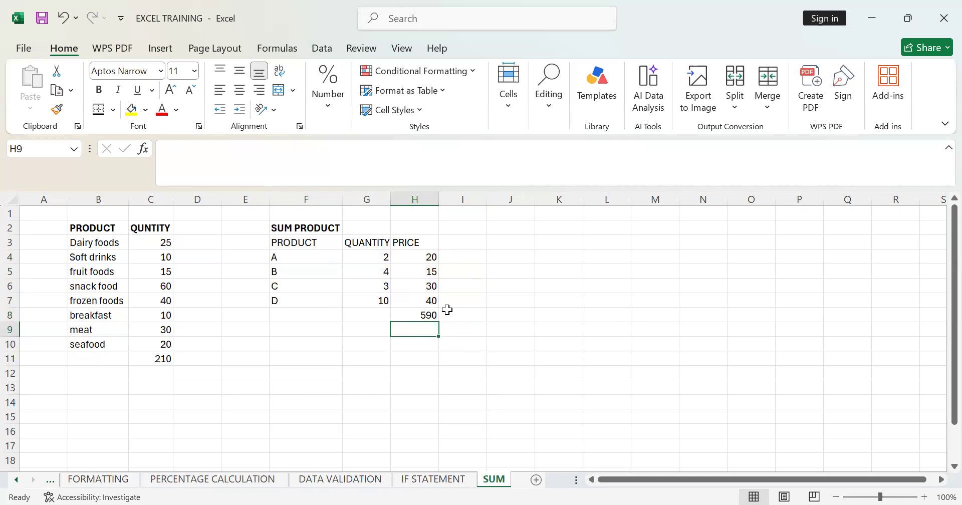
Multiply product A's quantity by its price with =G4*H4 in I4, and fill the formula down to I7.
click(456, 257)
text(=)
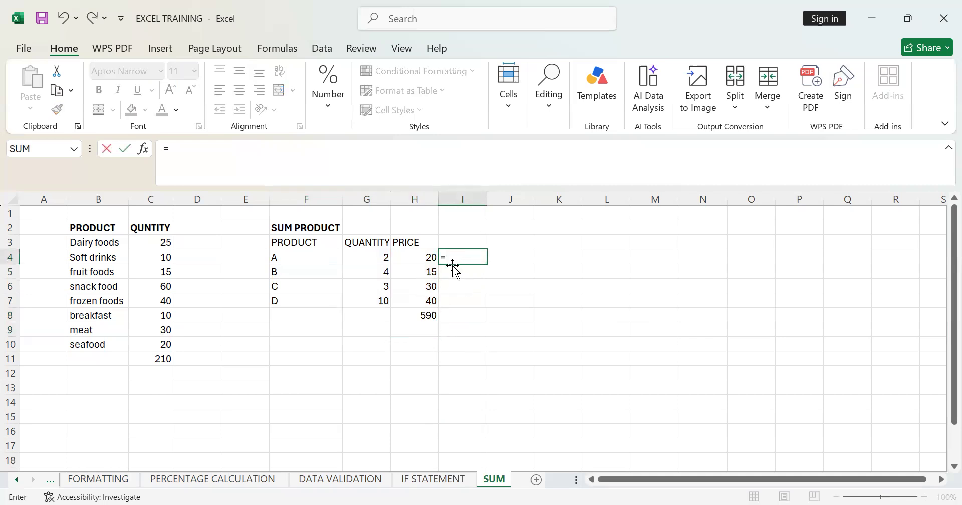
click(387, 256)
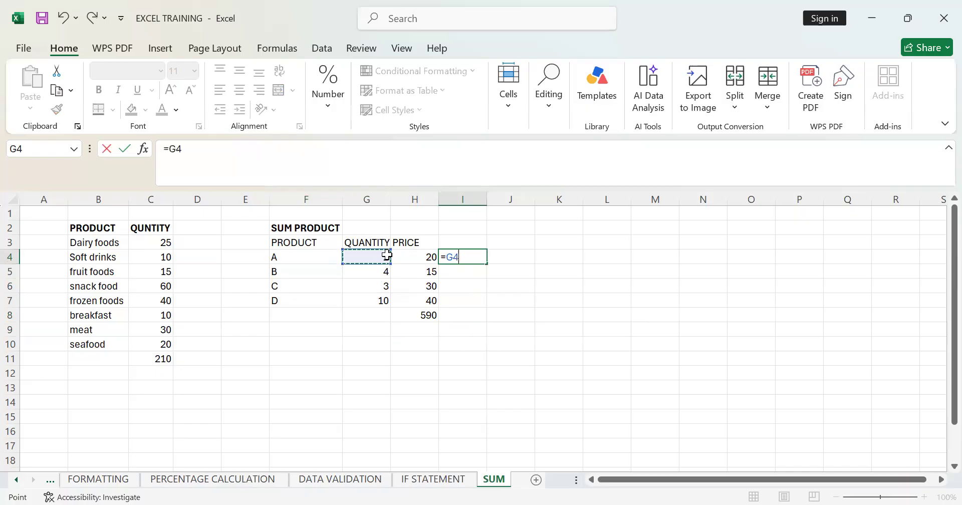
text(*)
click(418, 258)
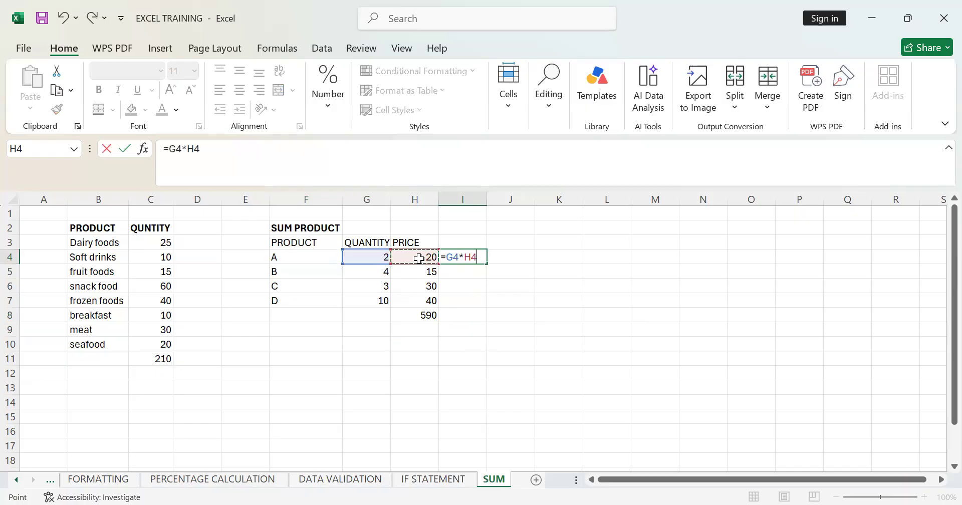
key(Return)
click(453, 257)
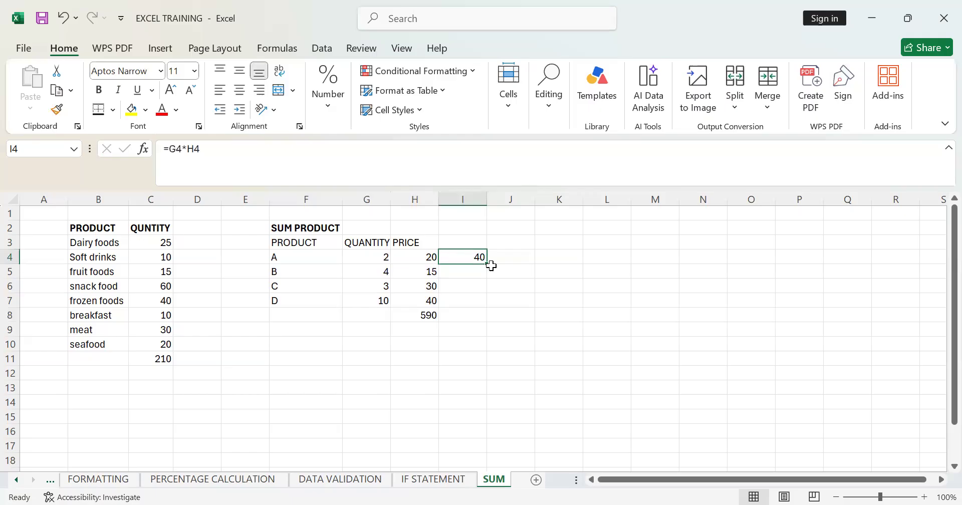
drag(487, 263, 478, 306)
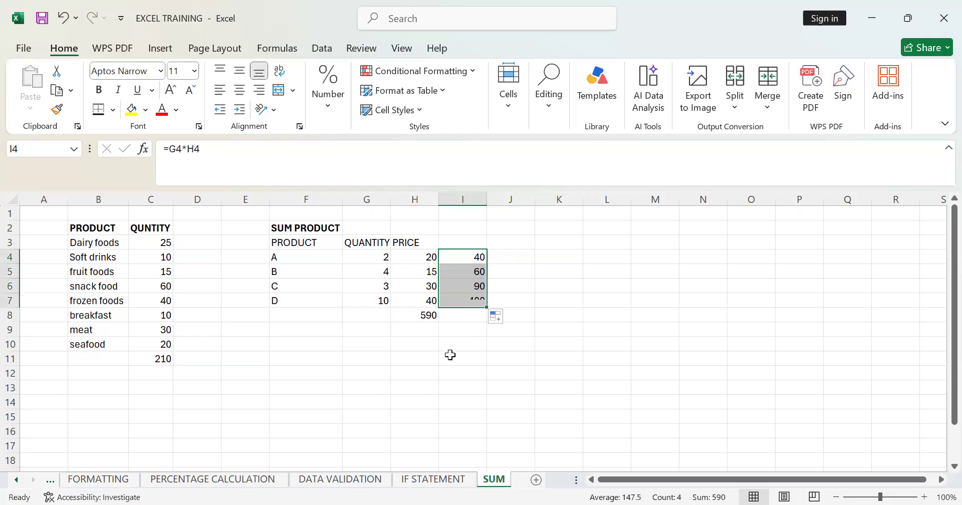
Total the line amounts with =SUM(I4:I7) in I8 and compare it with the SUMPRODUCT result in H8.
click(448, 312)
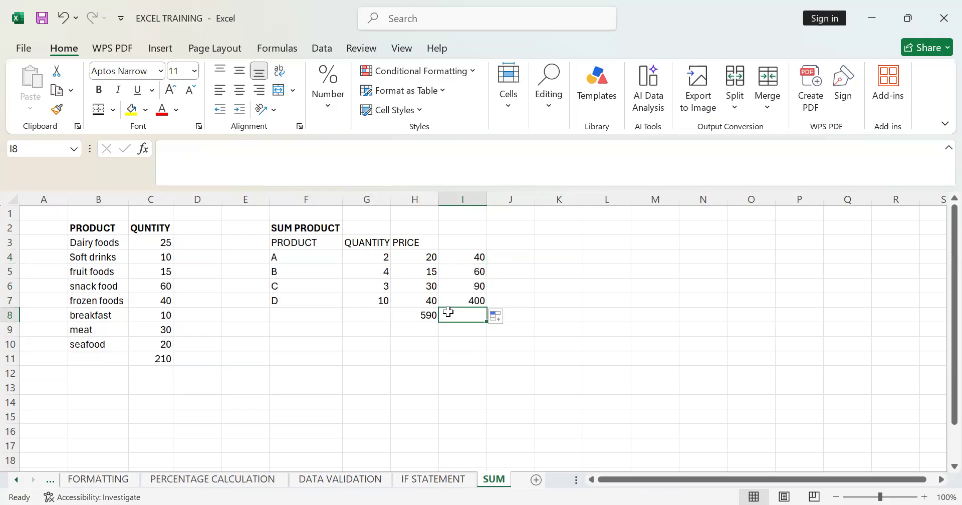
click(457, 315)
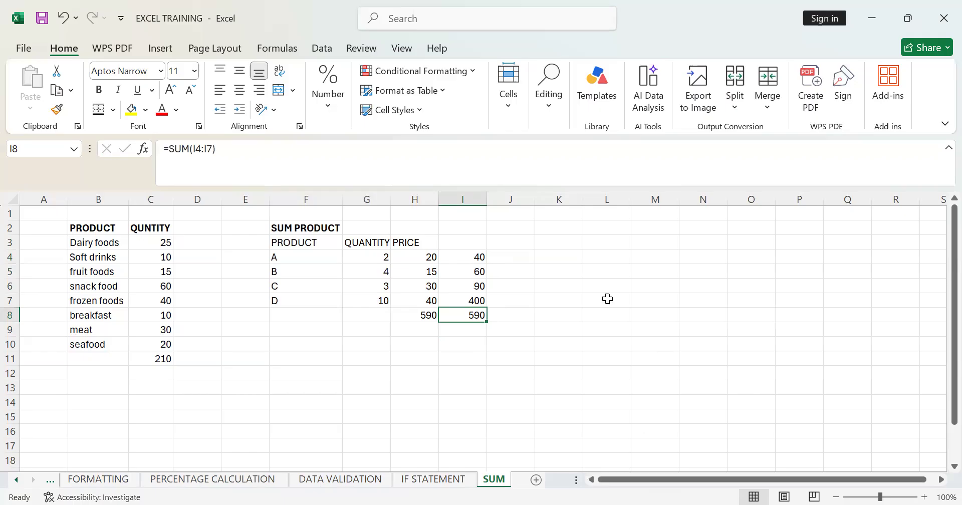
drag(428, 316, 472, 312)
click(471, 312)
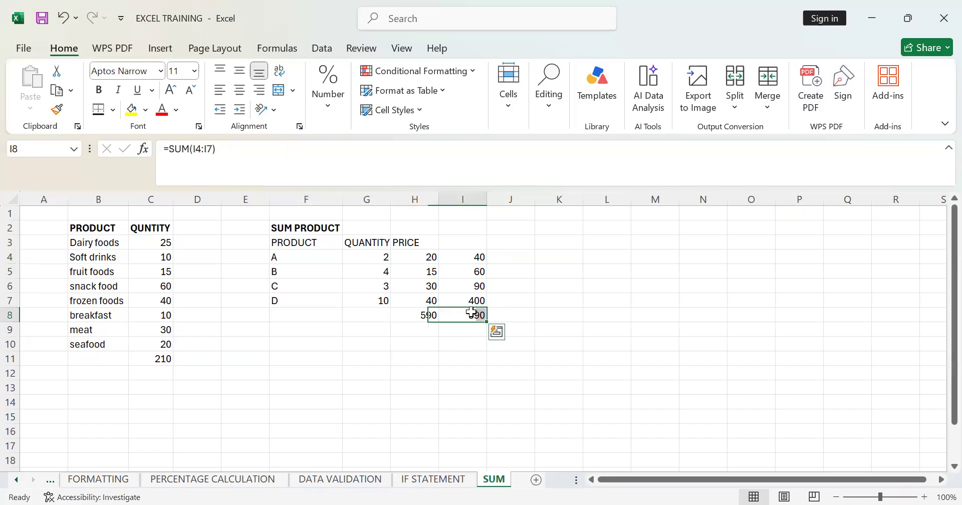
click(406, 303)
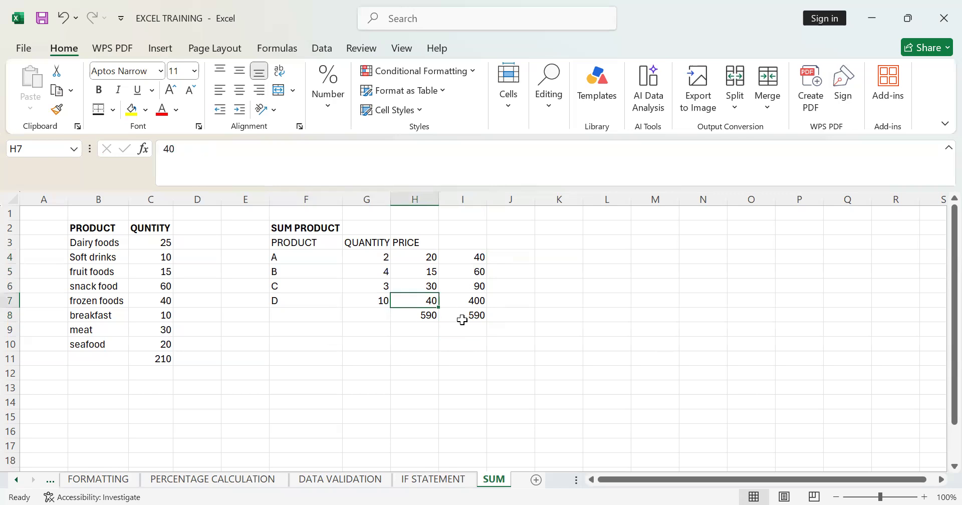
click(459, 317)
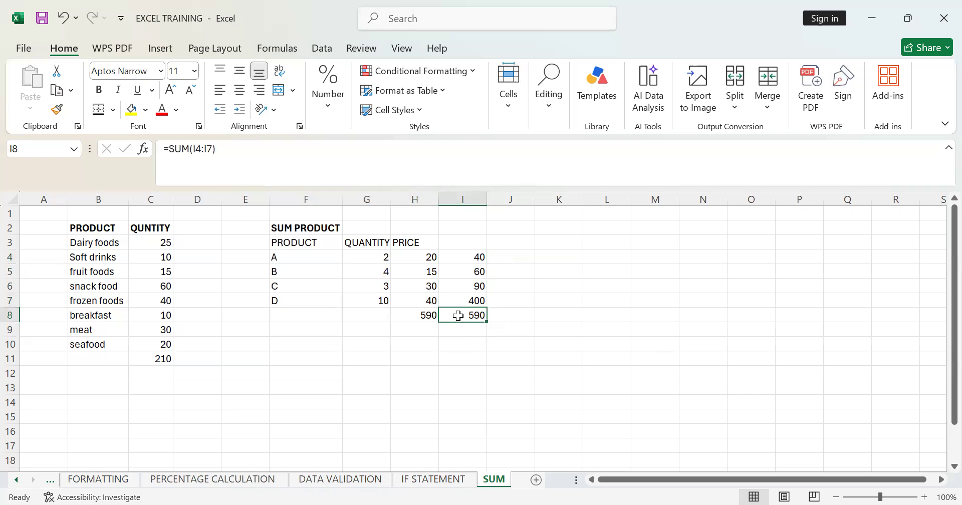
Clear the SUM formula from I8 and the multiplication formulas from I4:I7.
double_click(458, 316)
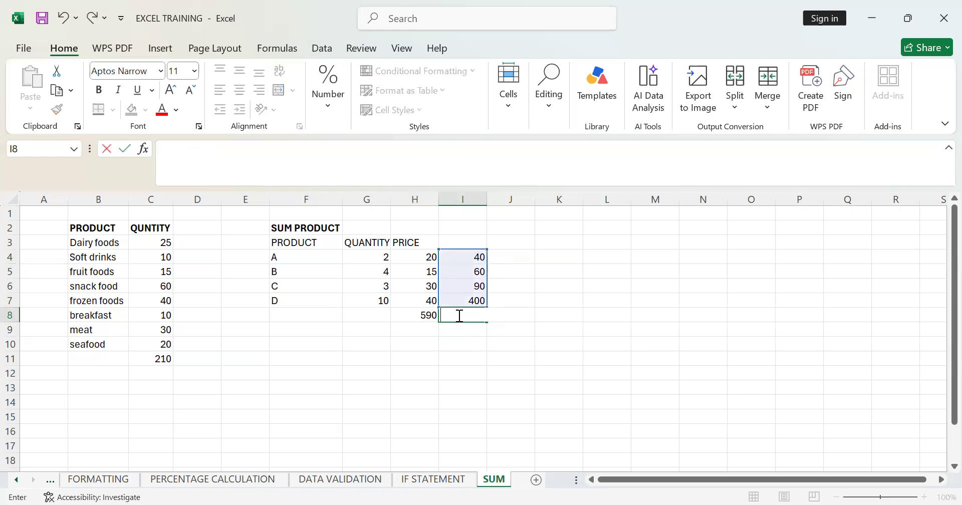
key(Escape)
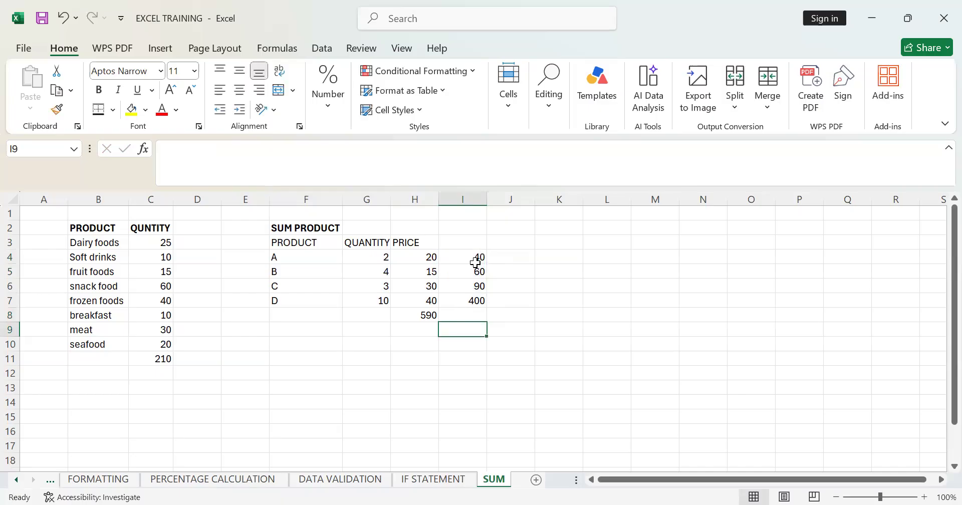
click(476, 261)
key(BackSpace)
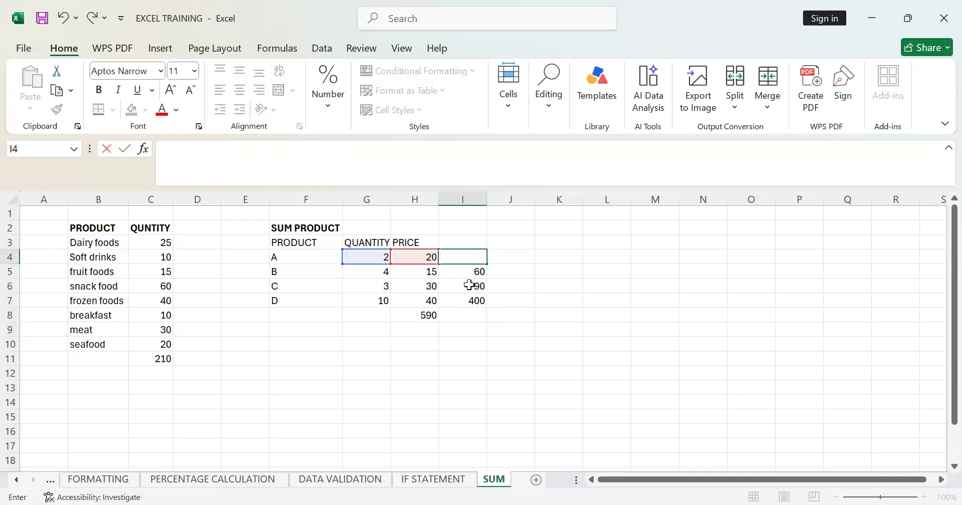
click(468, 285)
drag(470, 271, 478, 289)
click(478, 290)
click(476, 271)
key(BackSpace)
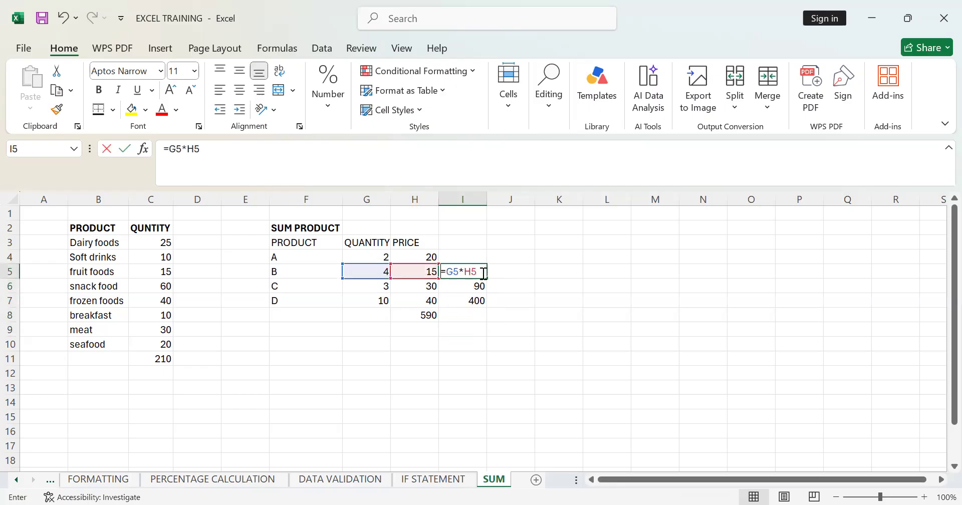
click(479, 300)
click(476, 282)
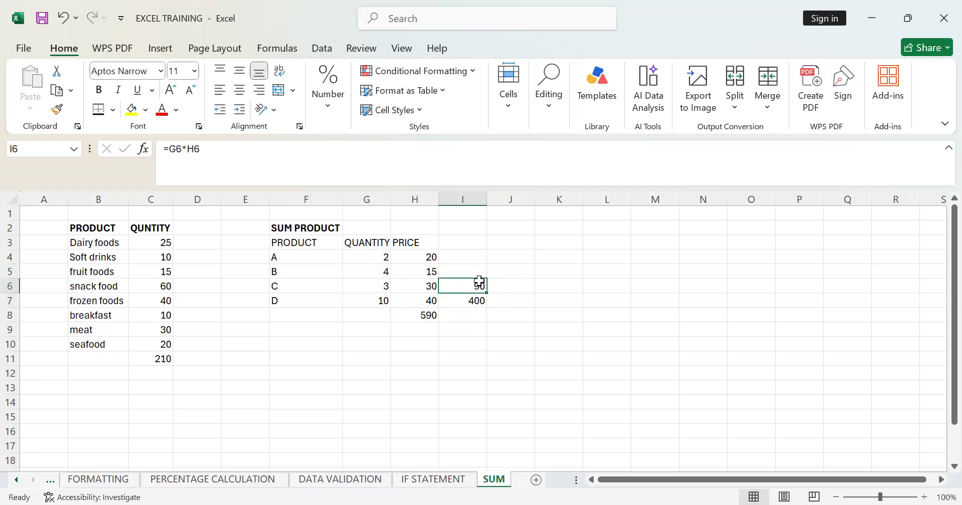
key(BackSpace)
click(476, 299)
key(BackSpace)
Enter =G4*H4 in the empty cell I4 and copy it down through I7 for the remaining products.
click(466, 258)
text(=)
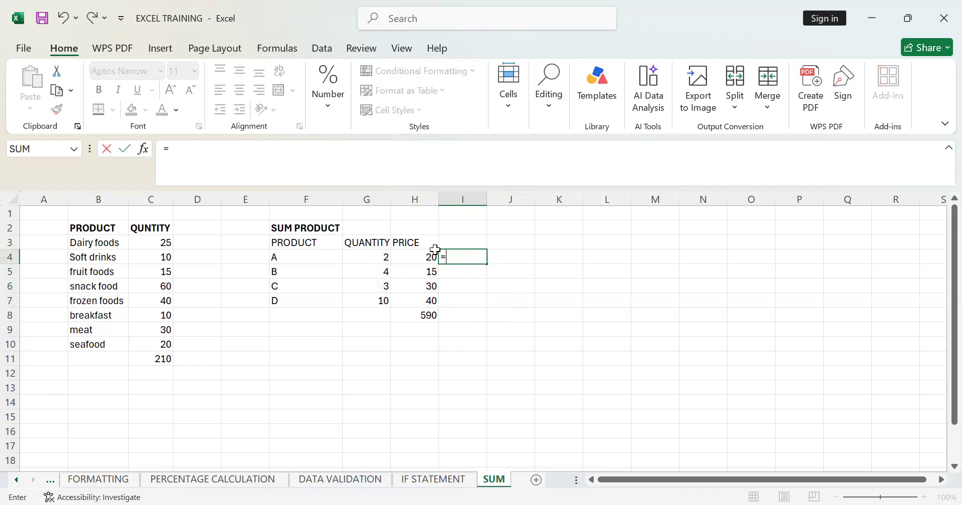
click(377, 255)
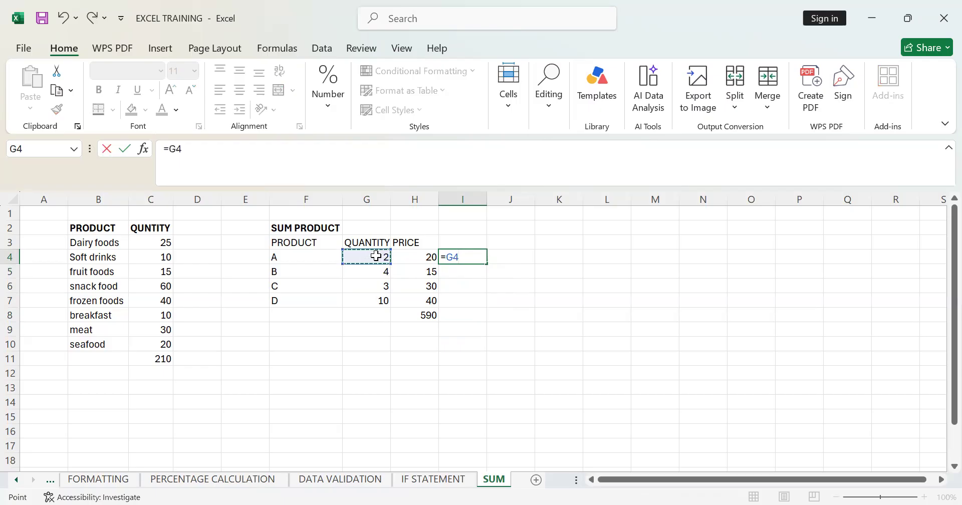
text(*)
click(419, 257)
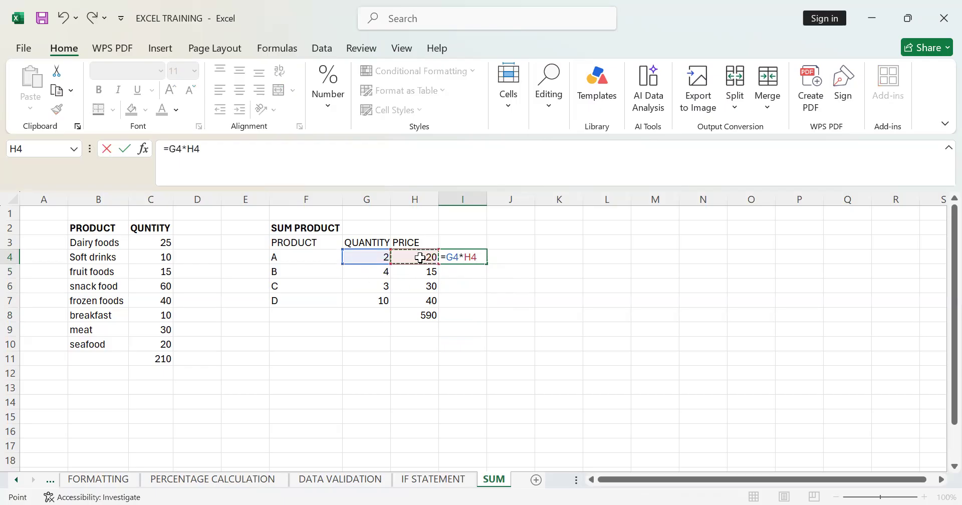
key(Return)
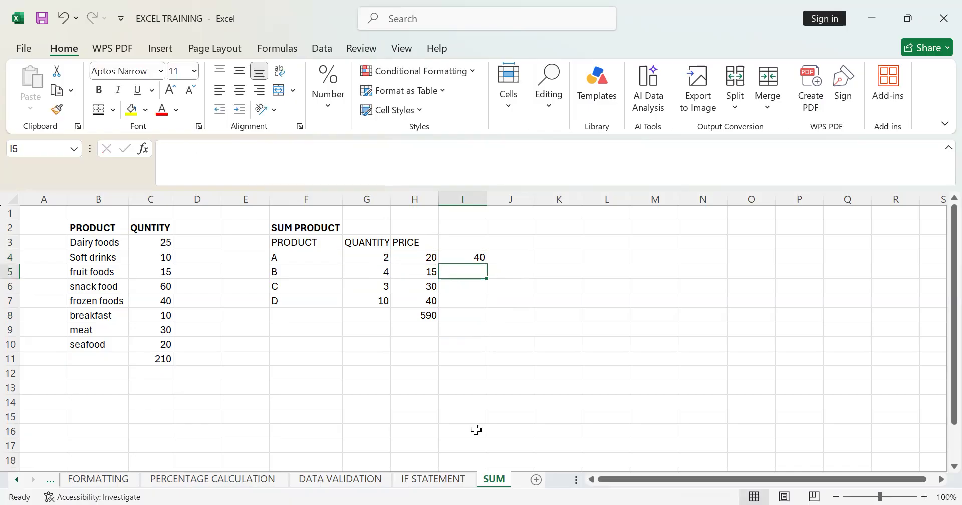
click(459, 255)
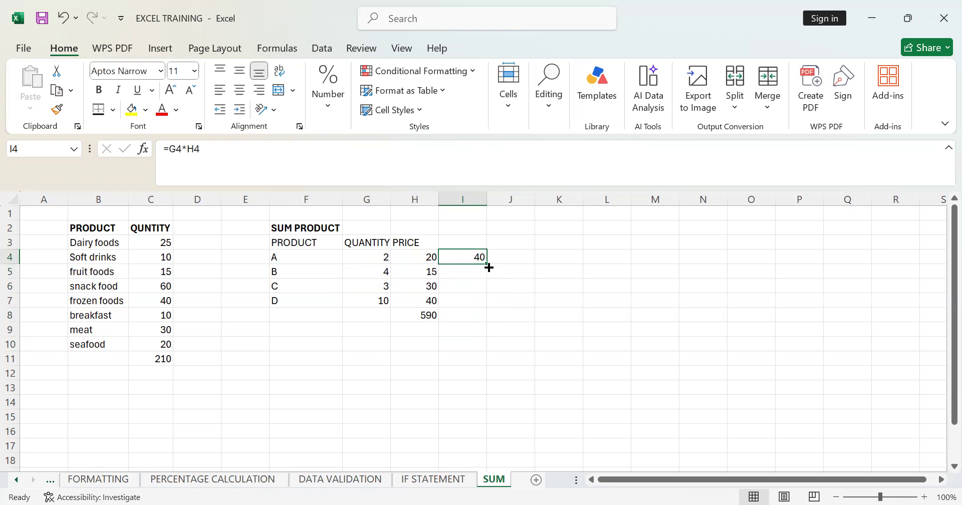
drag(486, 263, 478, 303)
Add the formula =SUM(I4:I7) in I8 to total the line amounts, and check it against H8.
click(460, 316)
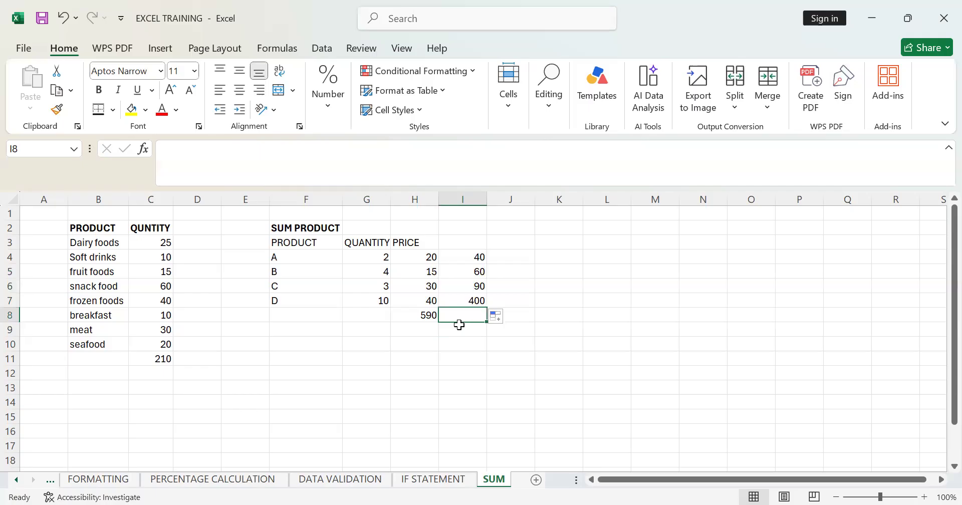
key(alt+equal)
key(Return)
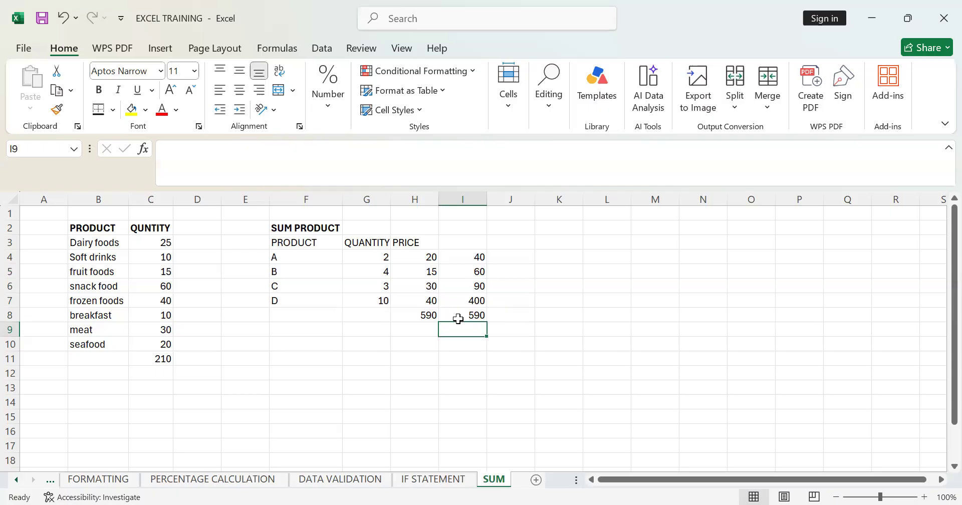
click(457, 316)
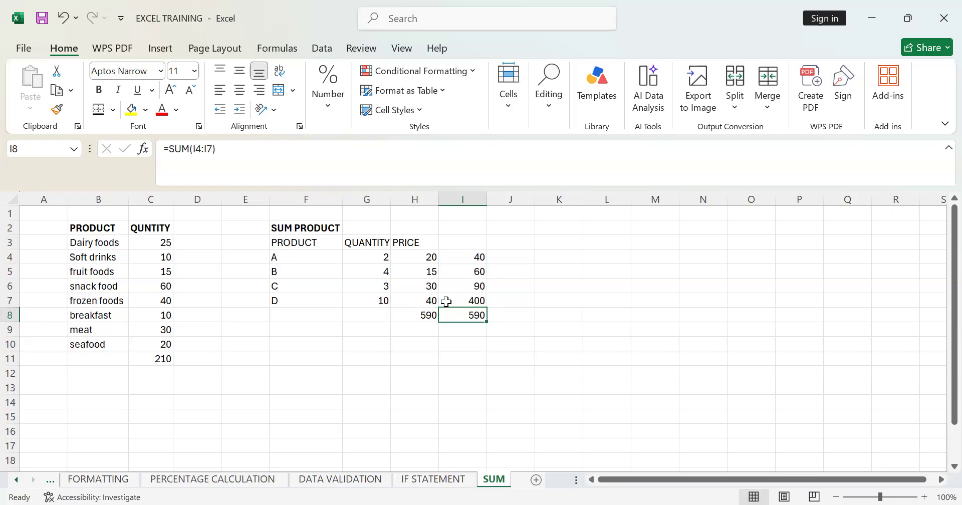
Enter the function labels SUMIF in F10 and SUMIFS in F11, below the SUM PRODUCT table.
click(300, 342)
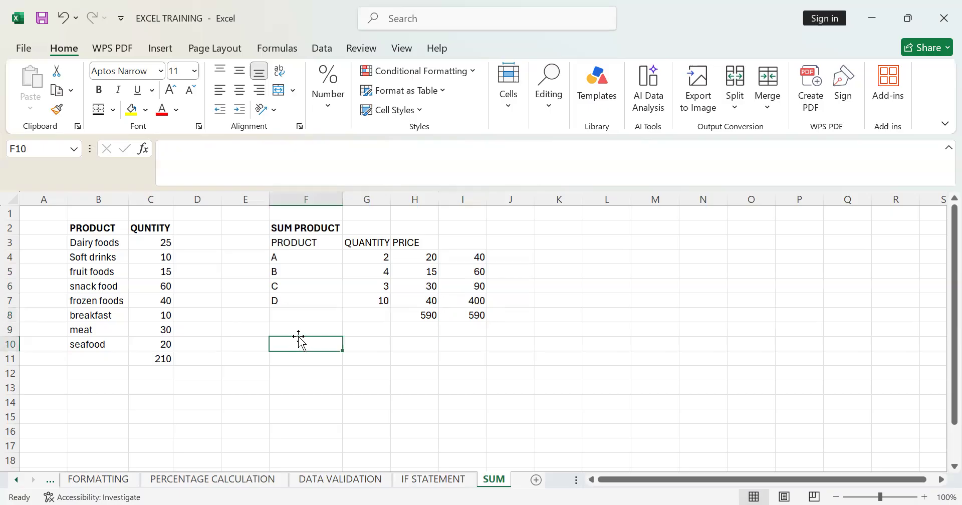
text(SUM)
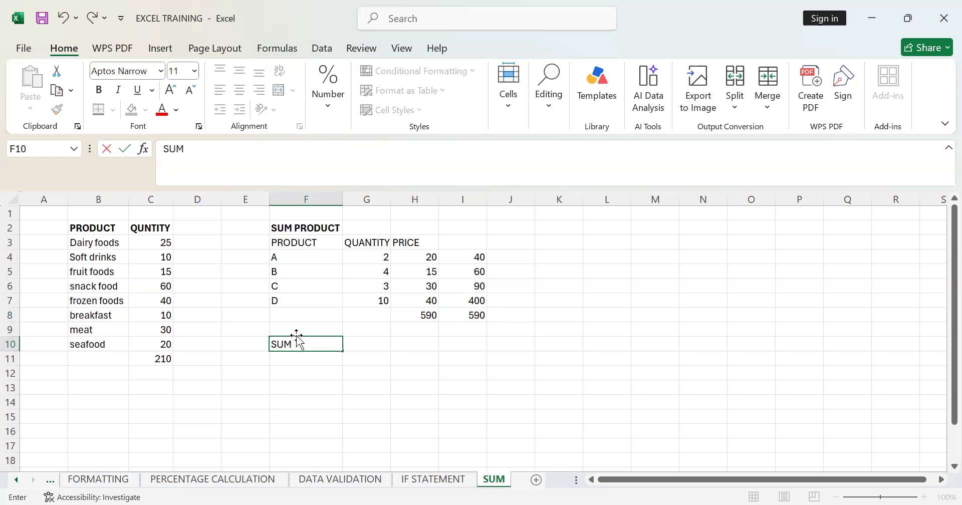
text(IF)
double_click(308, 358)
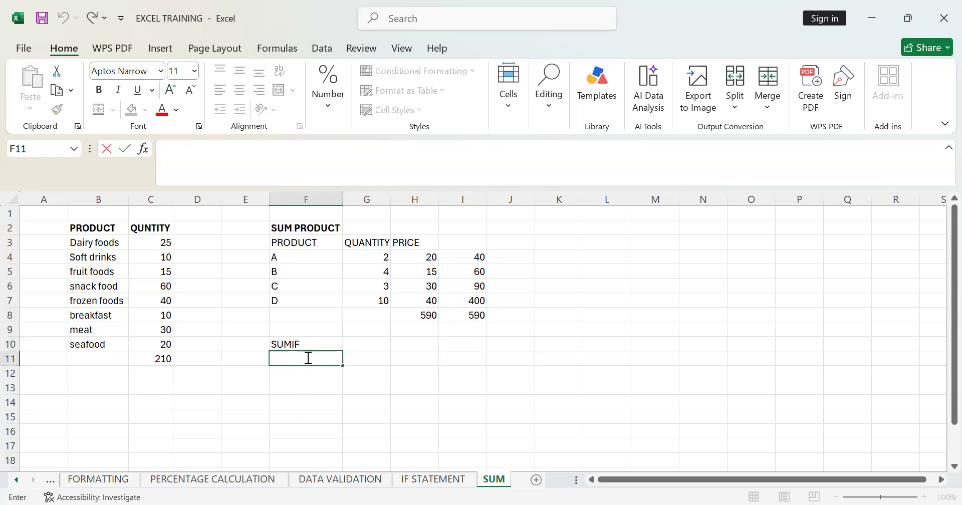
text(SUMI)
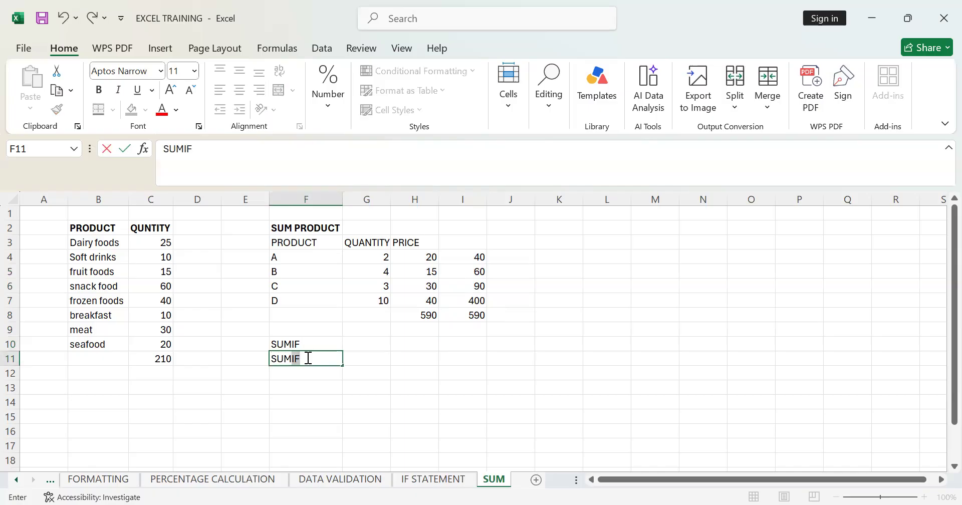
text(S)
key(BackSpace)
text(FS)
click(299, 384)
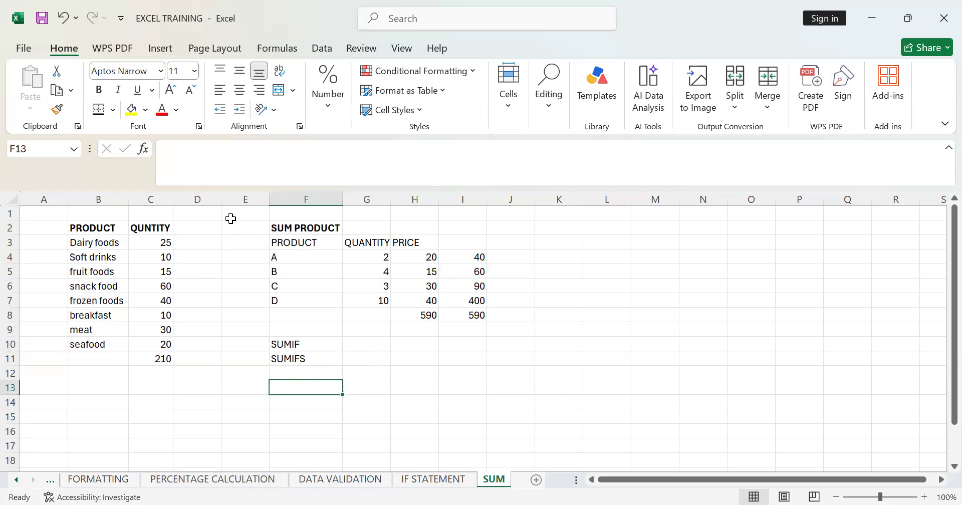
click(287, 342)
drag(287, 342, 292, 362)
click(288, 343)
click(296, 356)
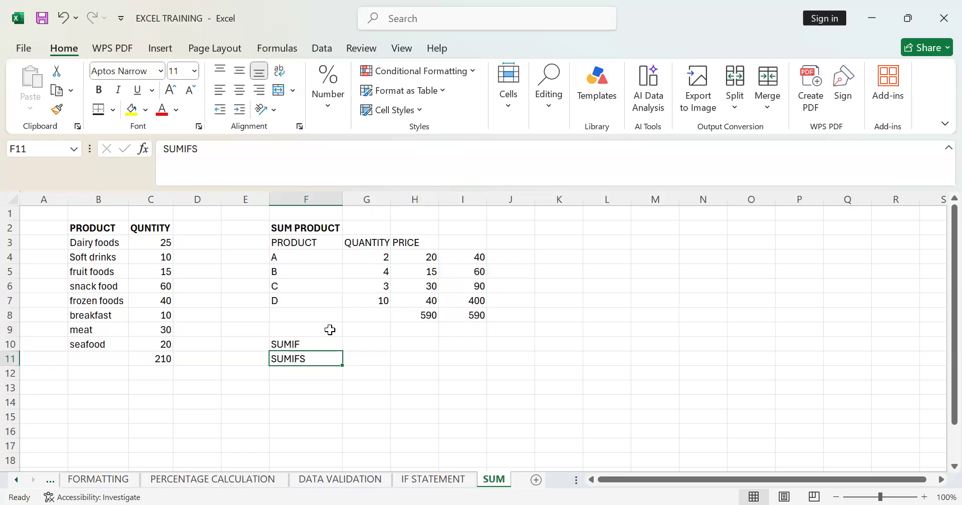
List the counting function labels COUNT, COUNTA, COUNTIF and COUNTIFS in cells G10 through G13.
click(368, 345)
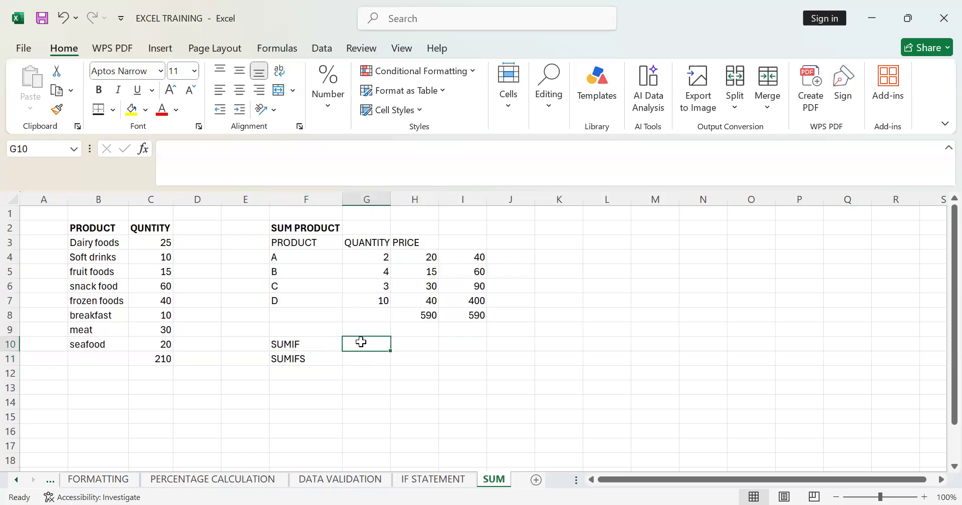
text(COUNT)
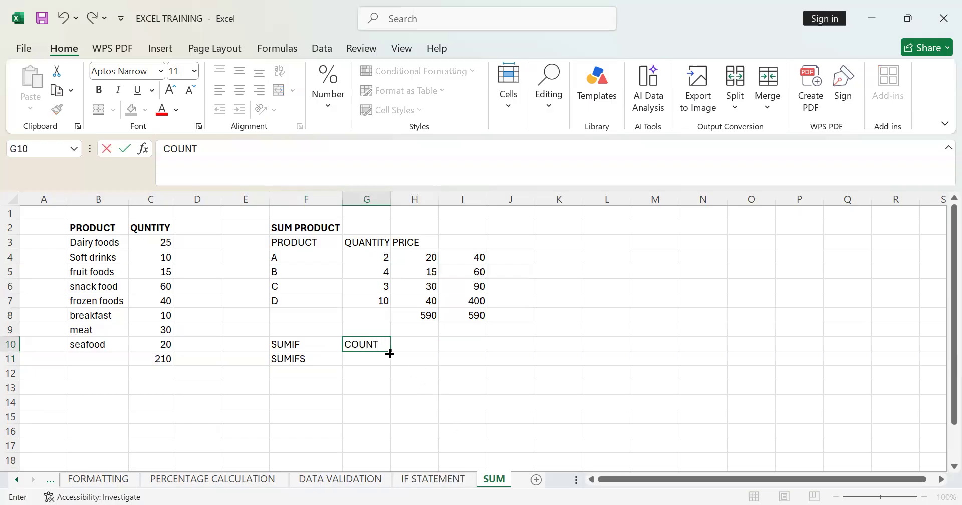
key(Return)
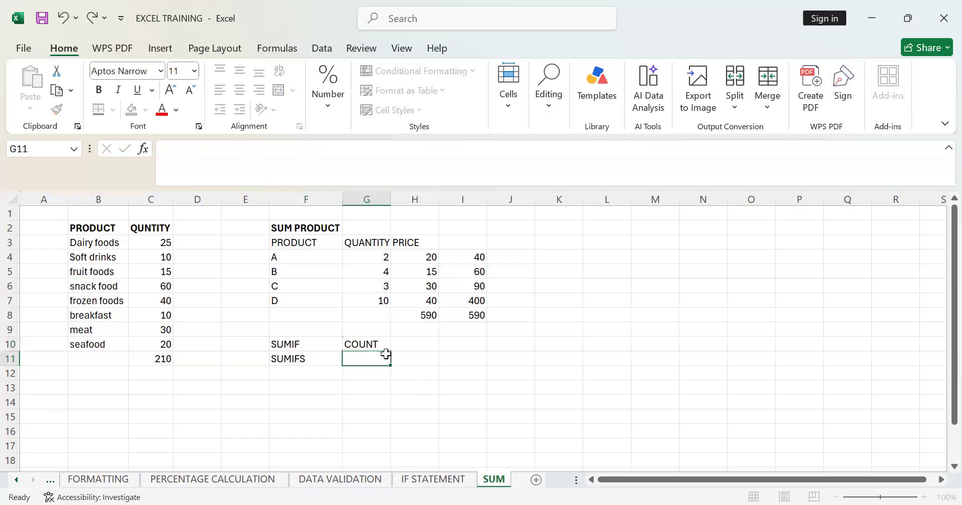
text(COUN)
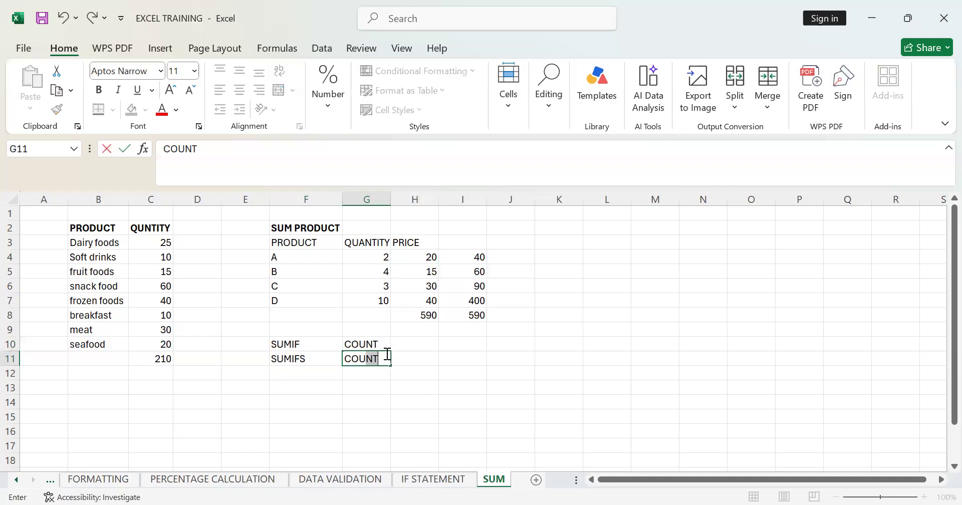
text(TA)
click(377, 371)
text(C)
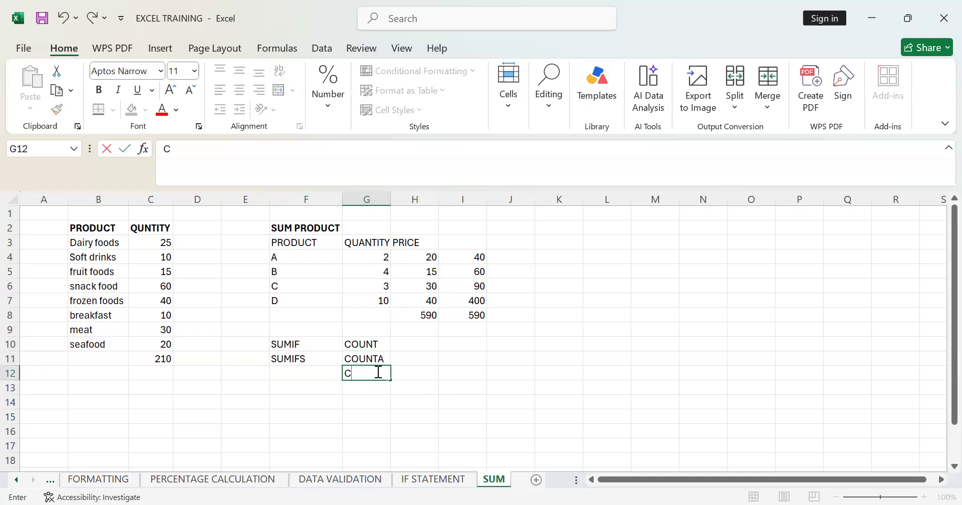
text(OUNTIF)
key(Return)
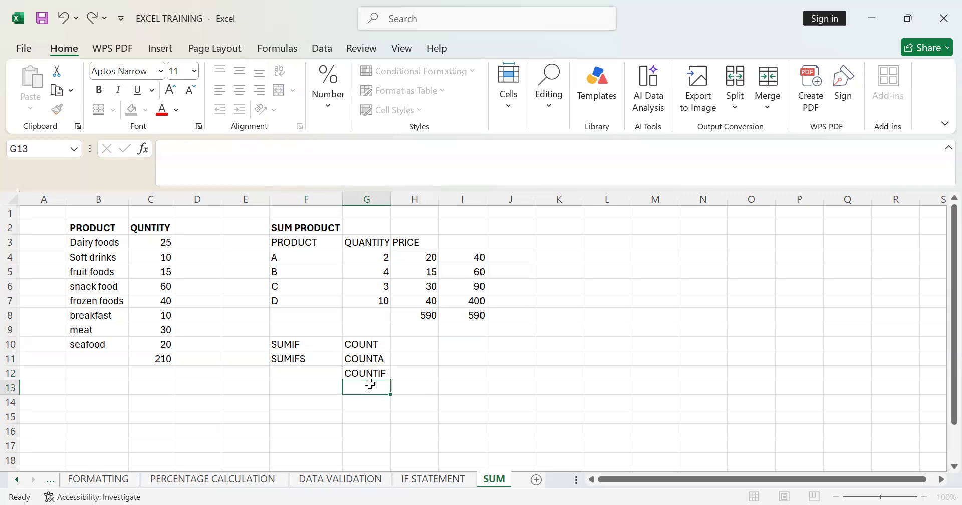
text(COU)
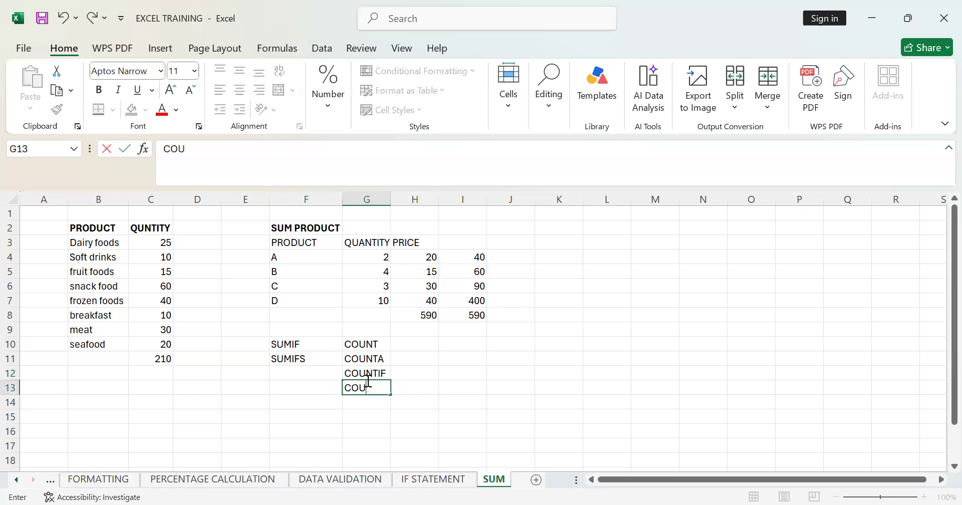
text(NTIFS)
List the averaging function labels AVERAGE, AVERAGEIF and AVERAGEIFS in cells H10 through H12.
click(419, 346)
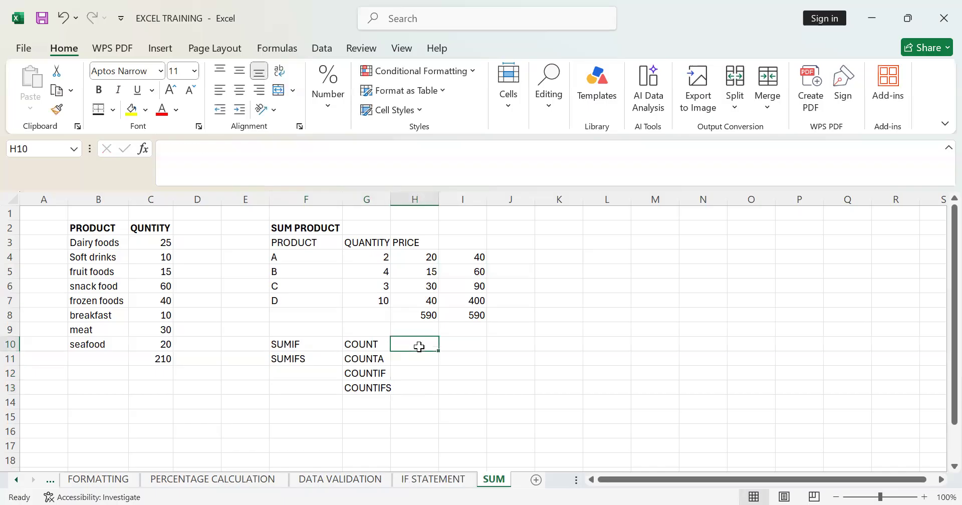
text(AV)
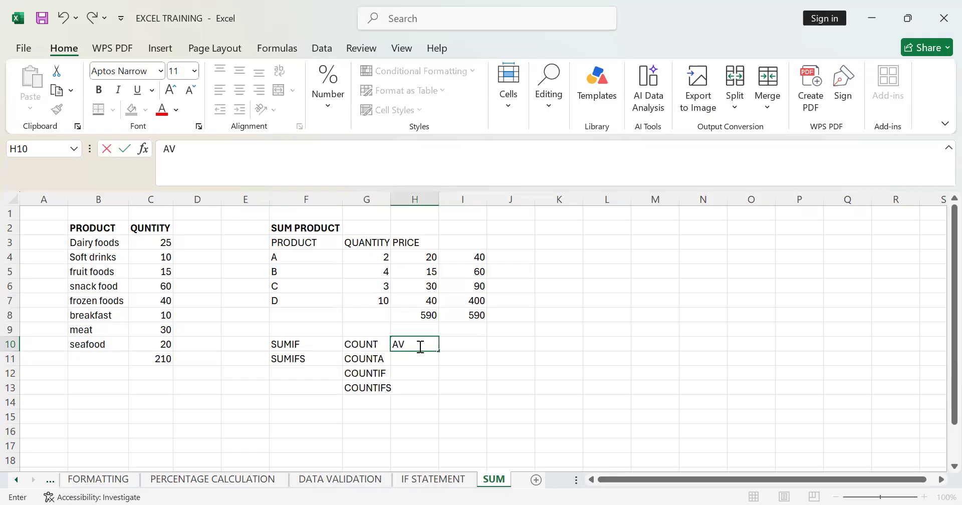
text(ERAGE)
key(Return)
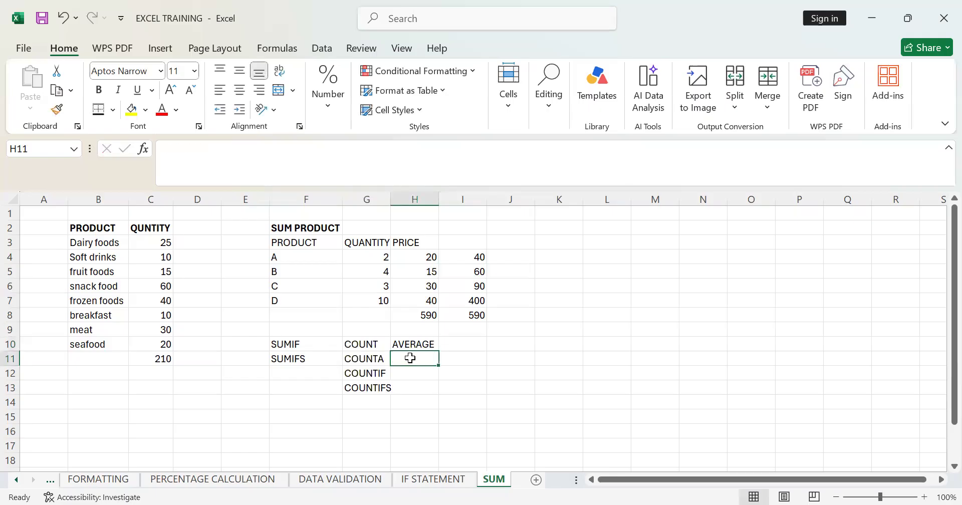
text(AVER)
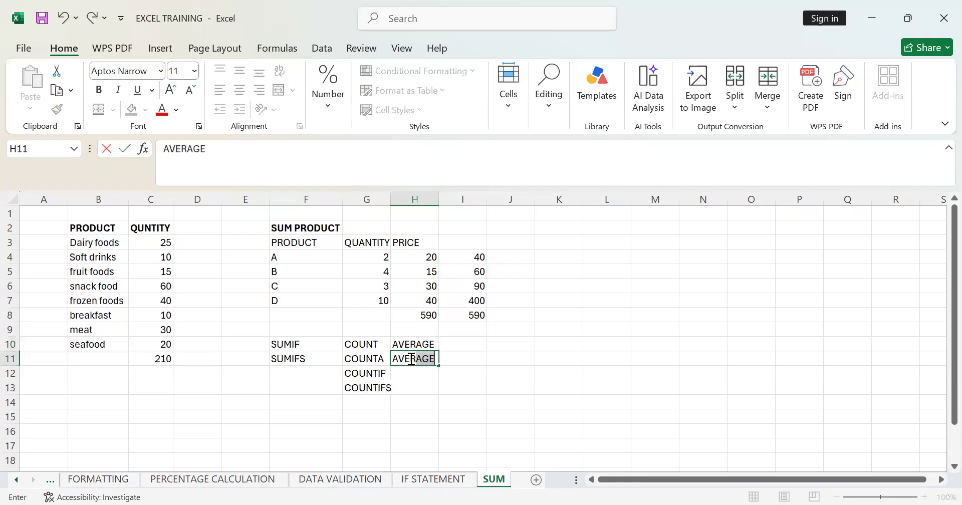
text(AGEIF)
click(415, 373)
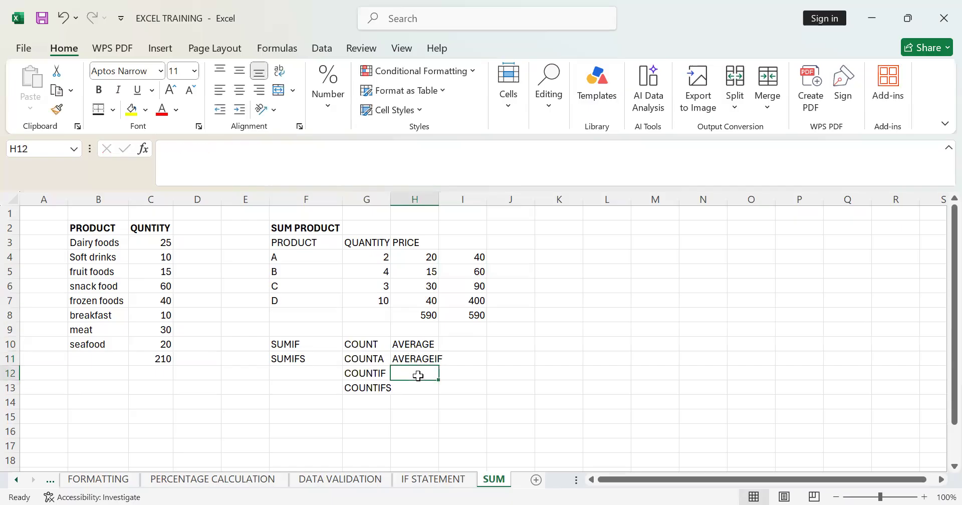
text(AVER)
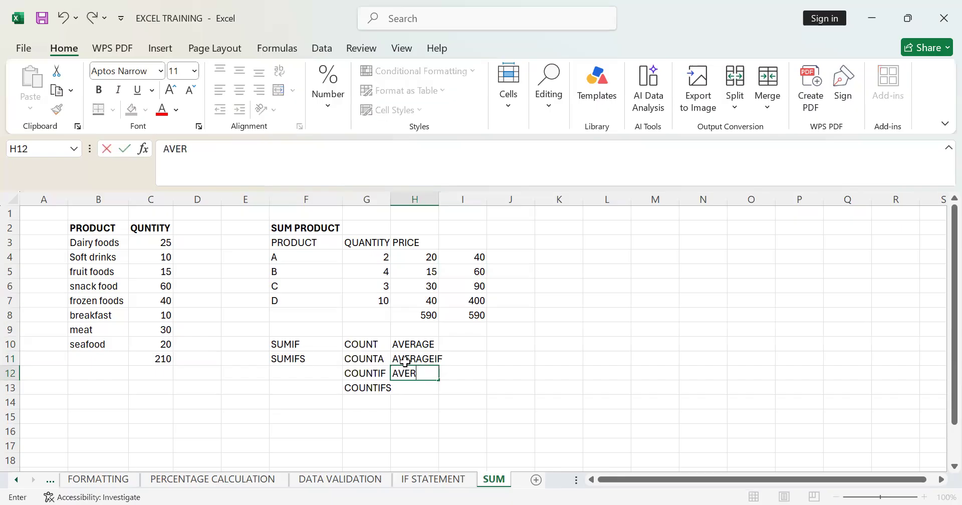
text(AGEIFS)
drag(404, 374, 412, 388)
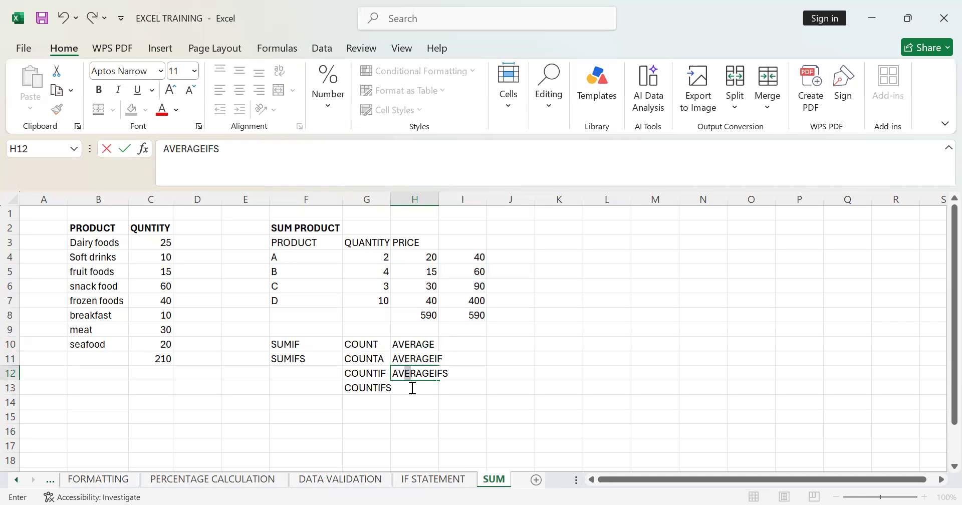
click(415, 397)
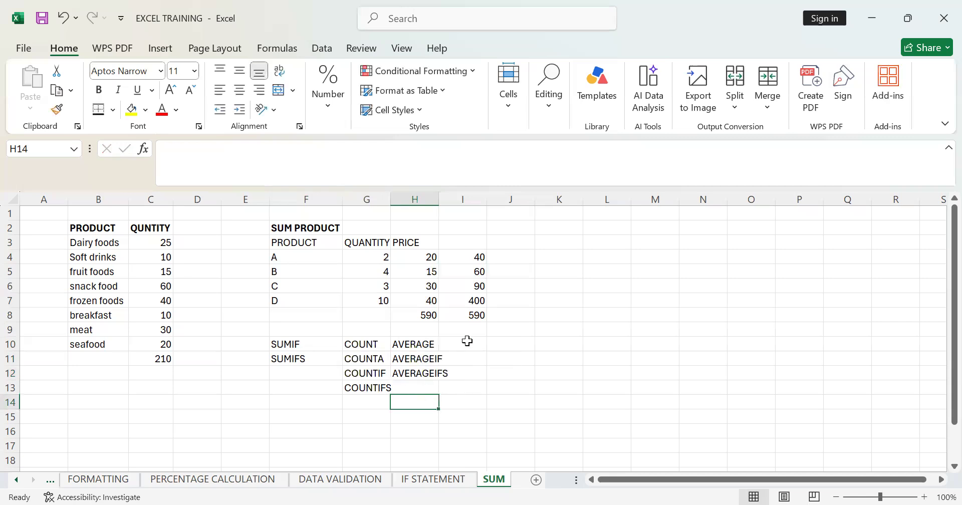
Enter the function label VLOOKUP in I10, beside the averaging labels.
click(466, 343)
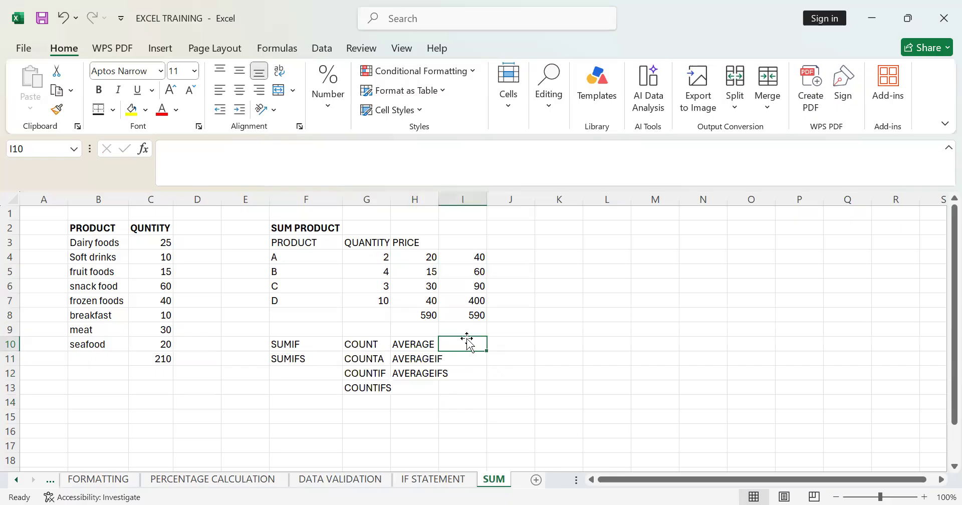
text(VLOOK)
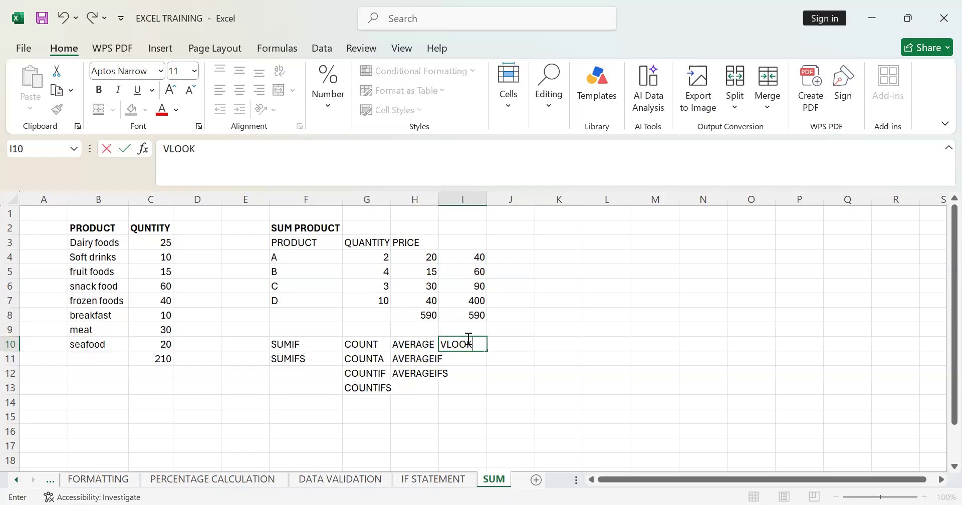
text(UP)
key(ctrl+Return)
click(464, 361)
text(=)
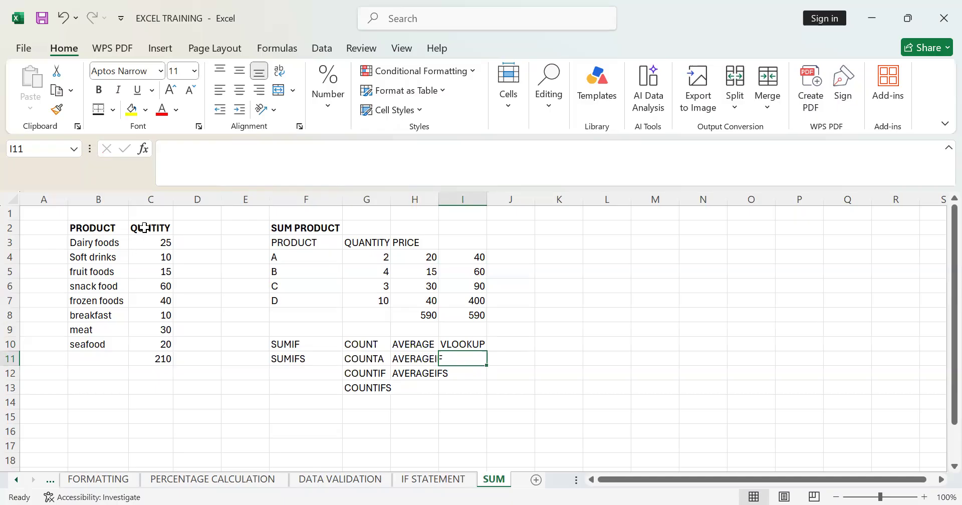
key(Escape)
Correct the spelling of the header in C2 to QUANTITY.
double_click(145, 226)
text(A)
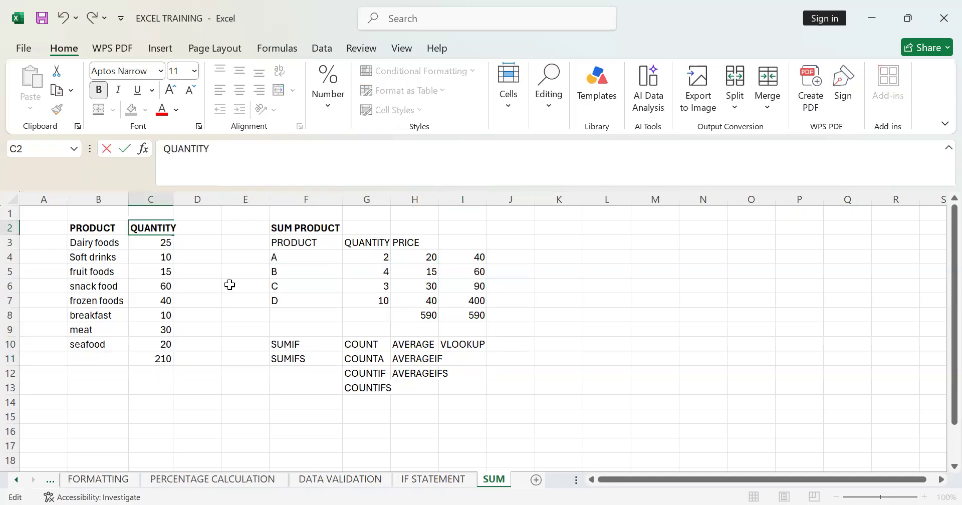
click(185, 296)
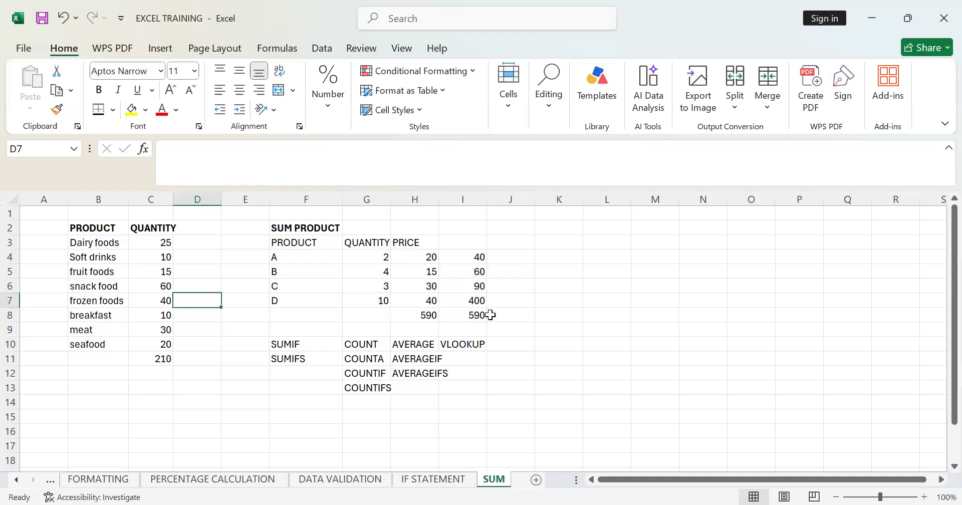
click(560, 334)
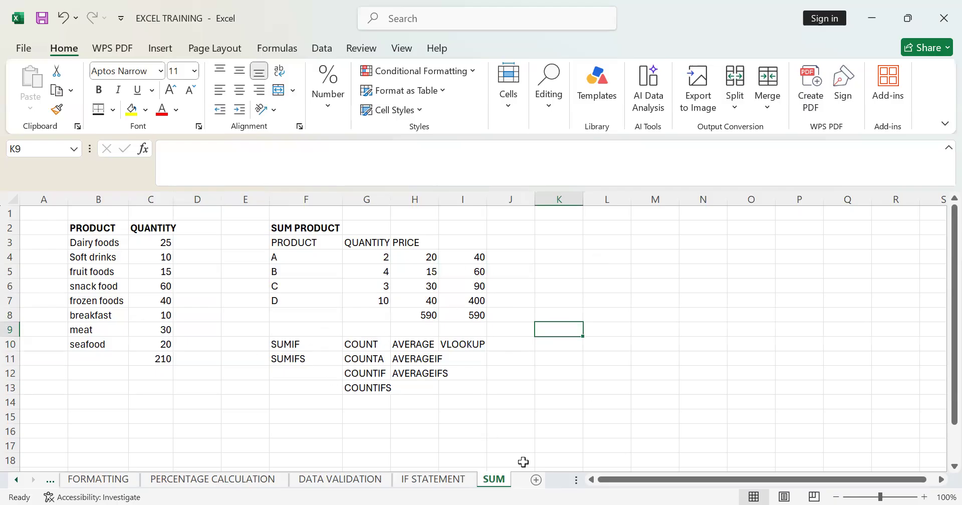
click(461, 478)
click(493, 480)
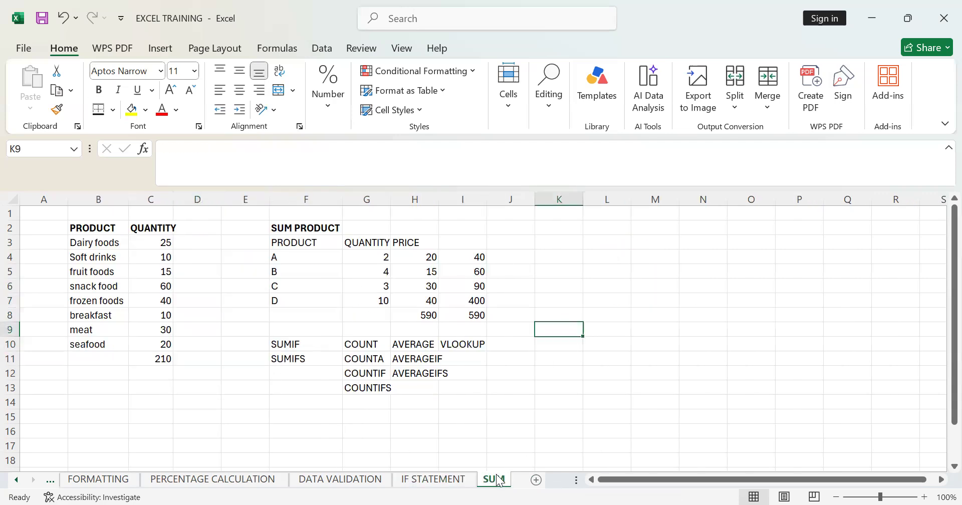